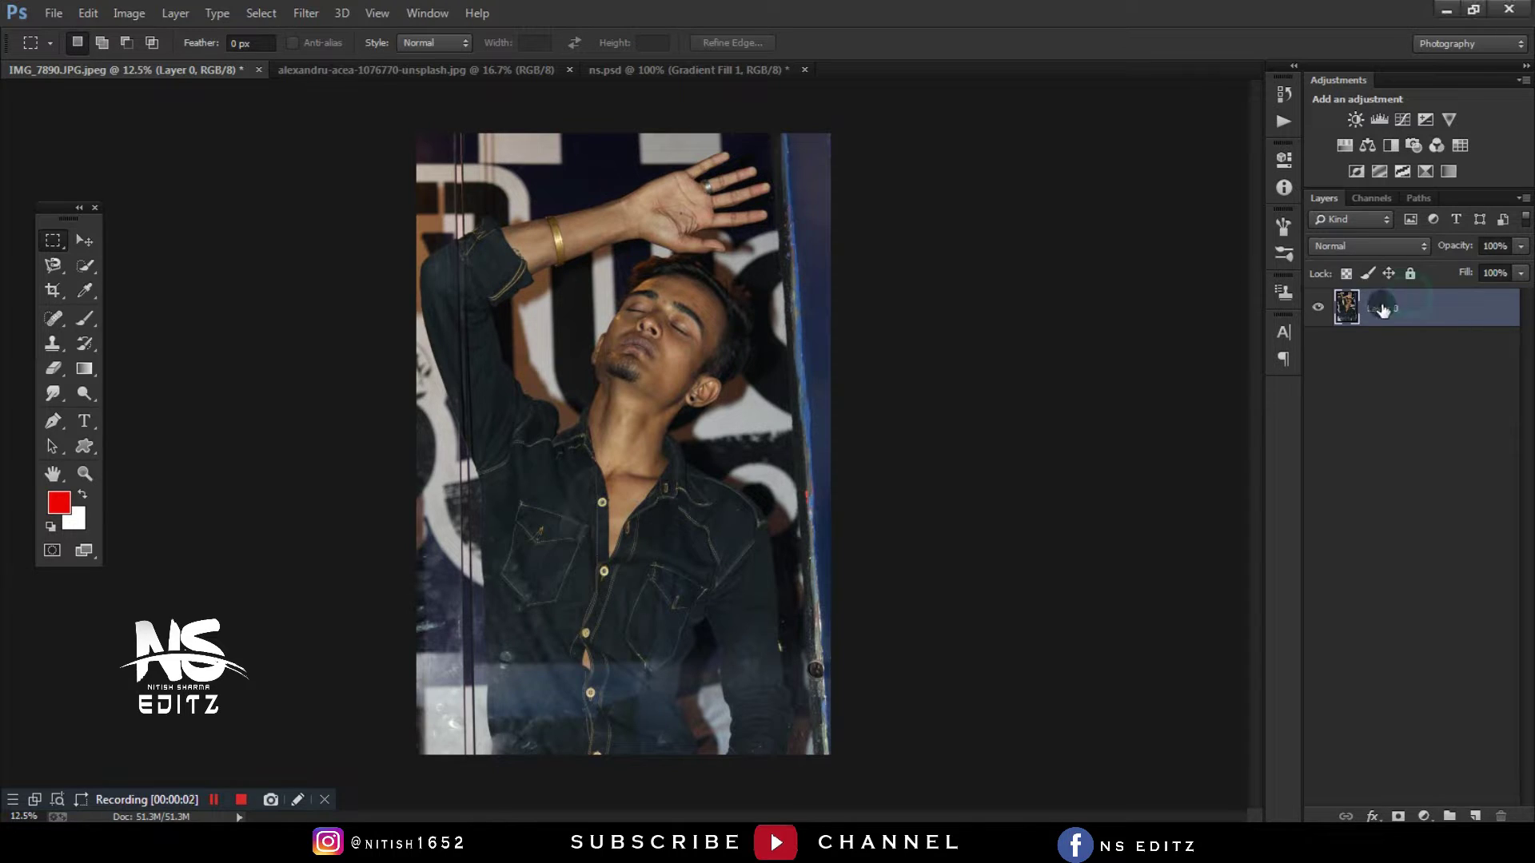
- Duplicate Layer 0 into a working copy, Layer 0 copy
key("ctrl+j")
- In the Camera Raw Filter, set Contrast -7, Shadows +47, Highlights -35 and Clarity +27
left_click(306, 13)
left_click(327, 124)
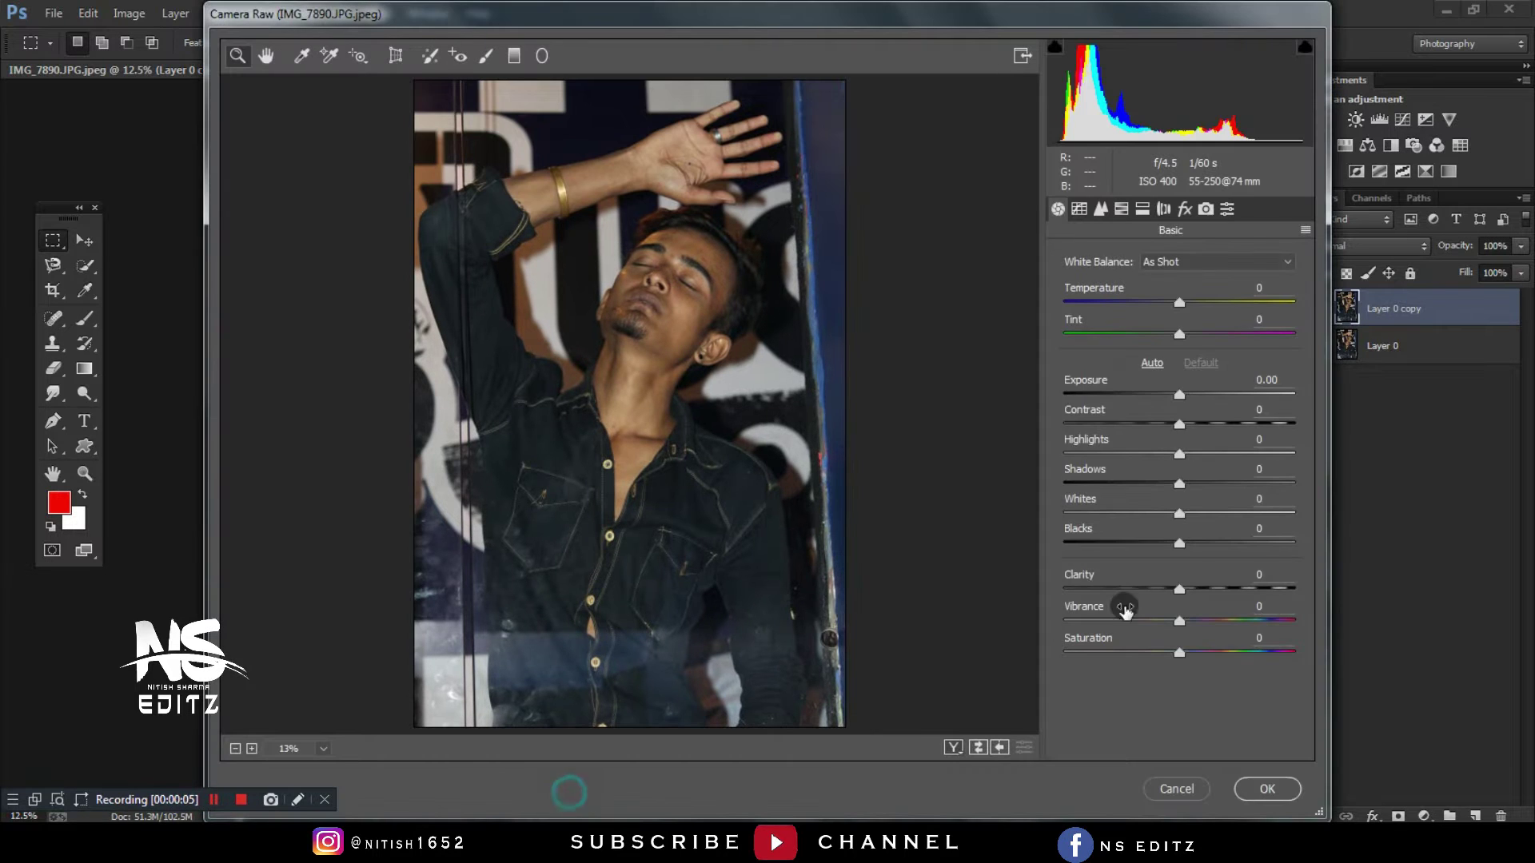
left_click_drag(1179, 424, 1171, 424)
mouse_move(1179, 484)
left_mouse_down()
mouse_move(1233, 484)
mouse_move(1139, 453)
left_mouse_up()
mouse_move(1179, 513)
left_mouse_down()
mouse_move(1141, 513)
mouse_move(1209, 589)
left_mouse_up()
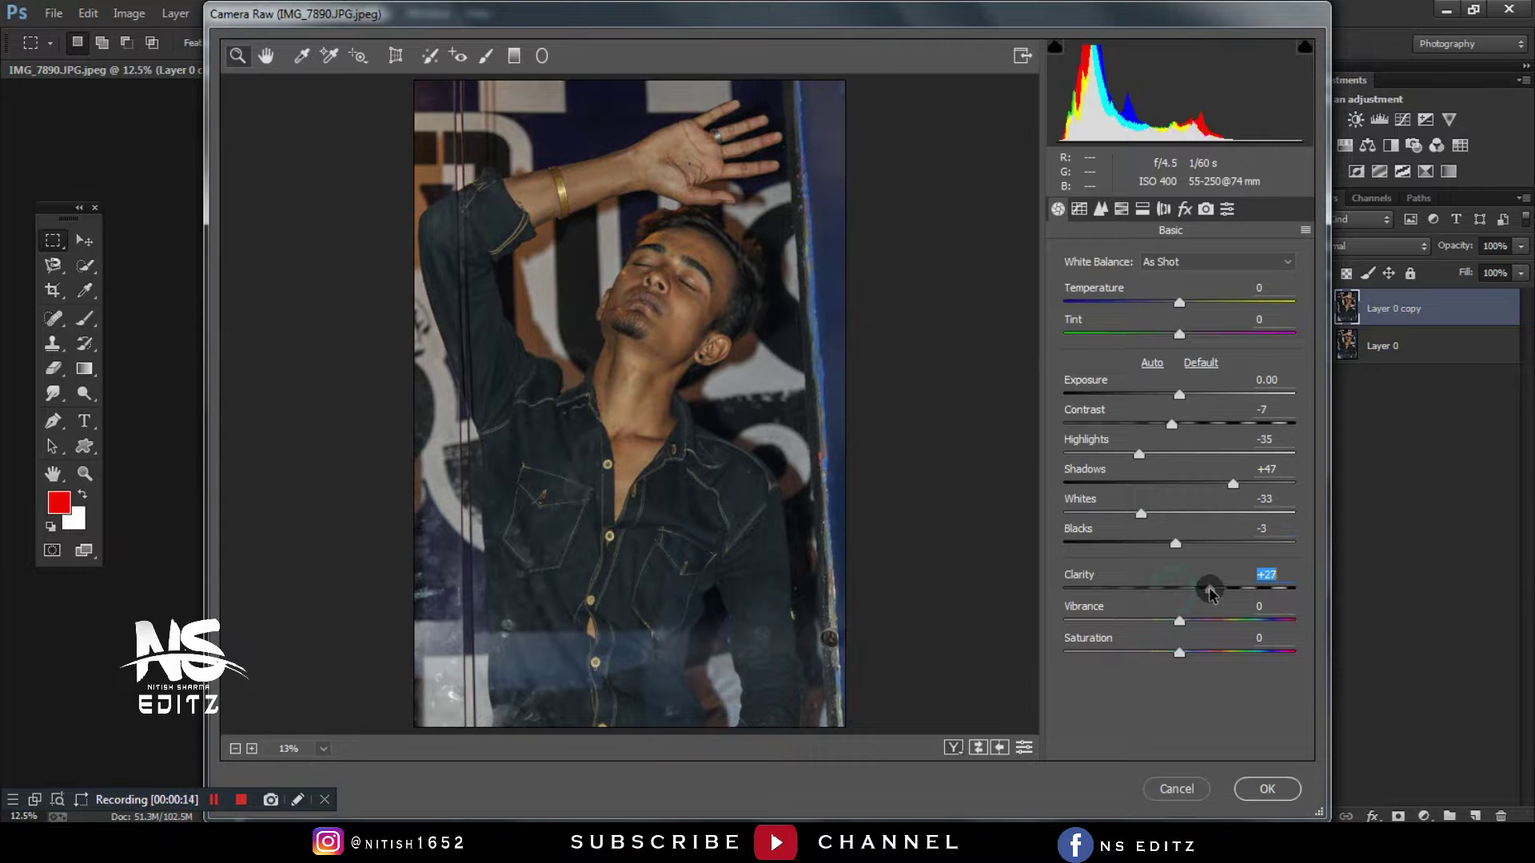
- Raise sharpening amount to 46 and turn on luminance noise reduction
left_click(1101, 208)
left_click_drag(1115, 289, 1137, 294)
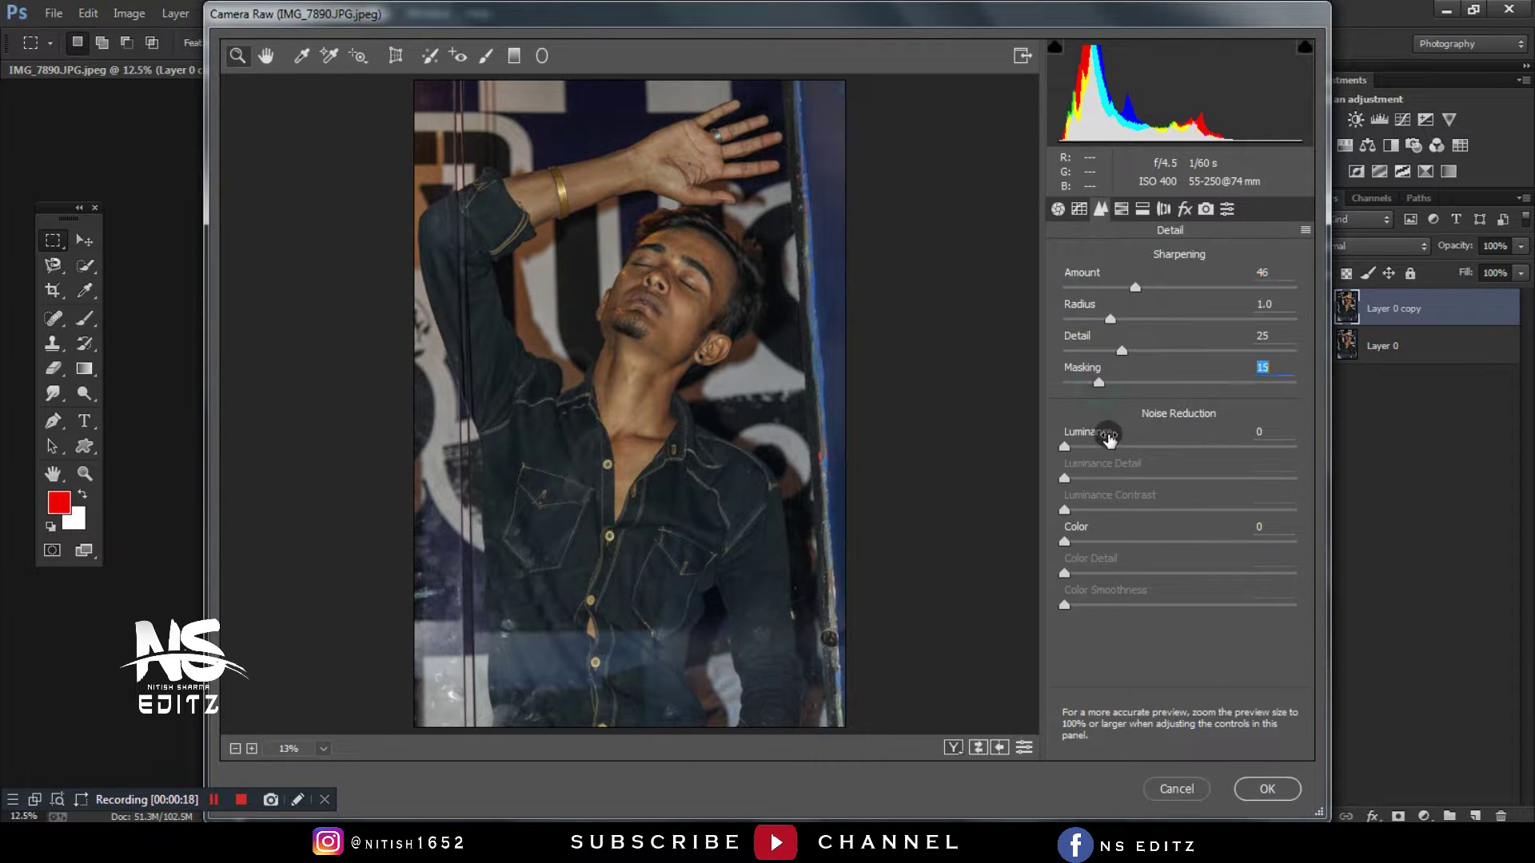
left_click(1109, 439)
- Set Oranges luminance +38 and saturation -29 in HSL, then apply the filter
left_click(1122, 209)
left_click(1113, 285)
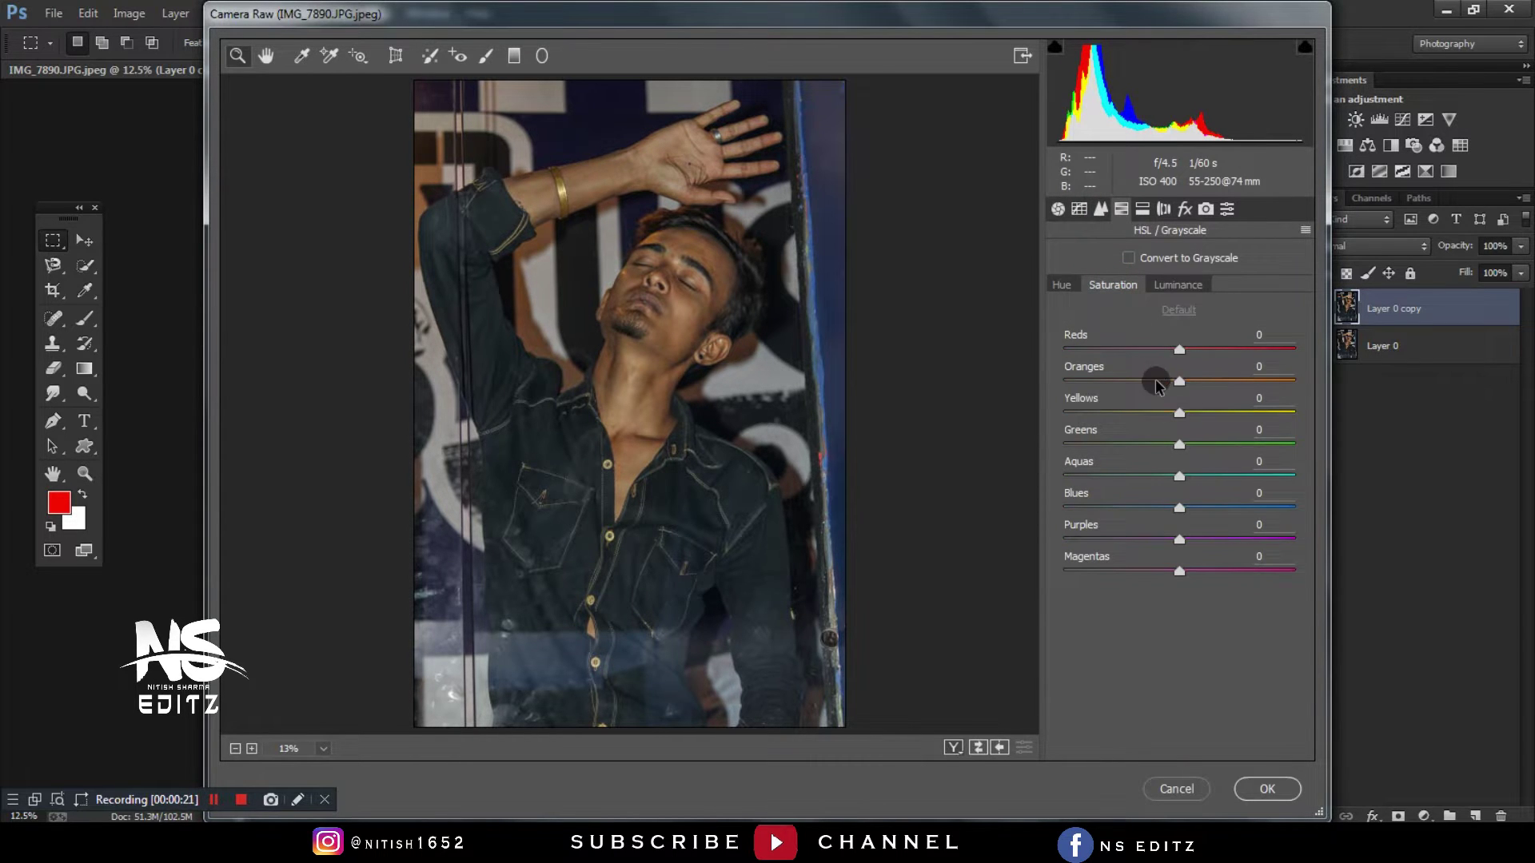
left_click(1179, 284)
mouse_move(1179, 381)
left_mouse_down()
mouse_move(1224, 382)
mouse_move(1162, 382)
left_mouse_up()
left_click(1127, 290)
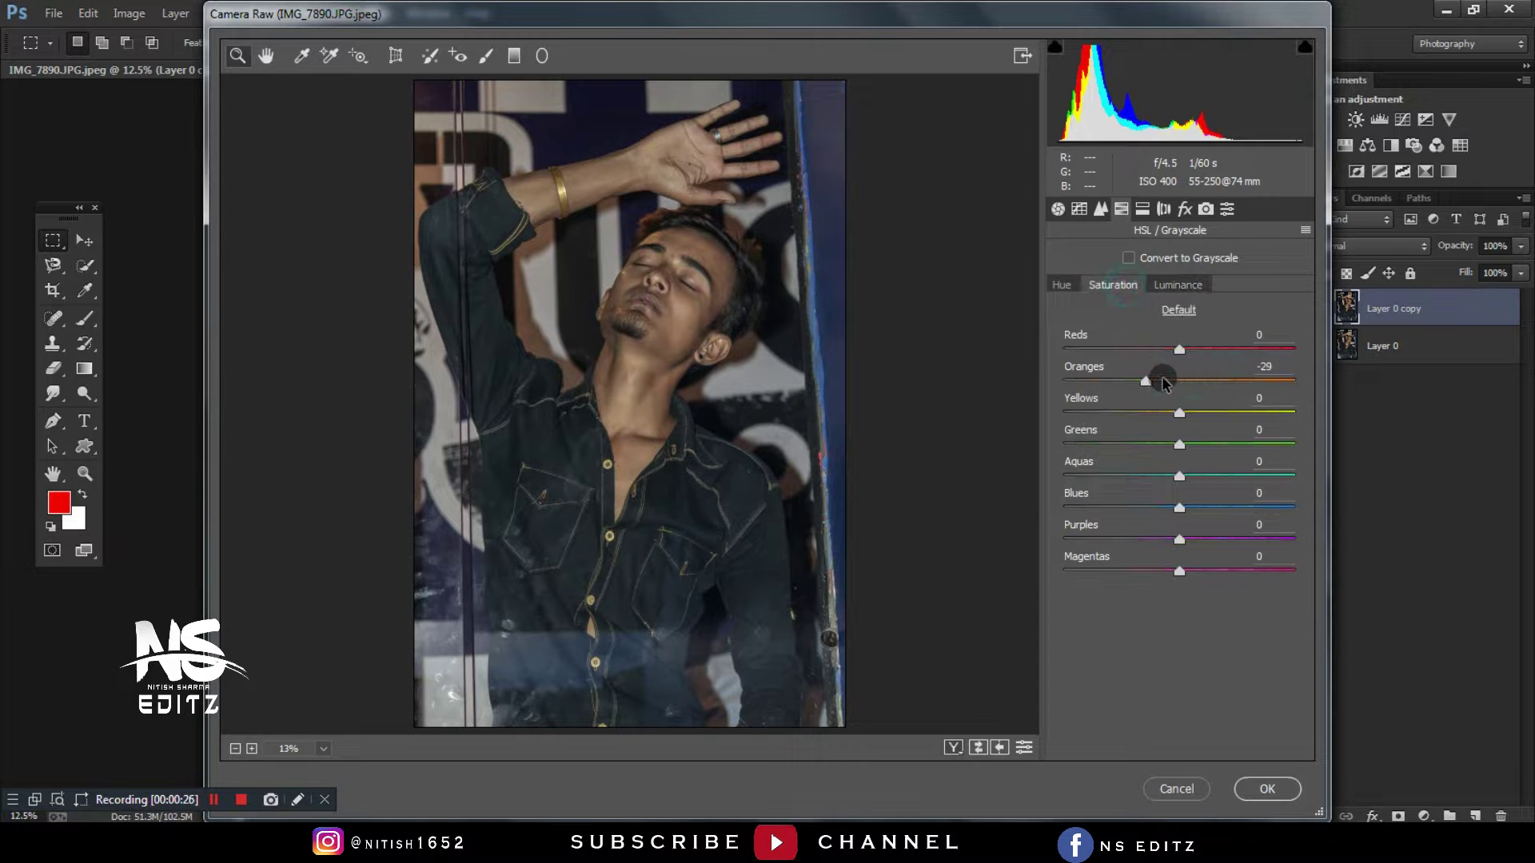
left_click(1269, 786)
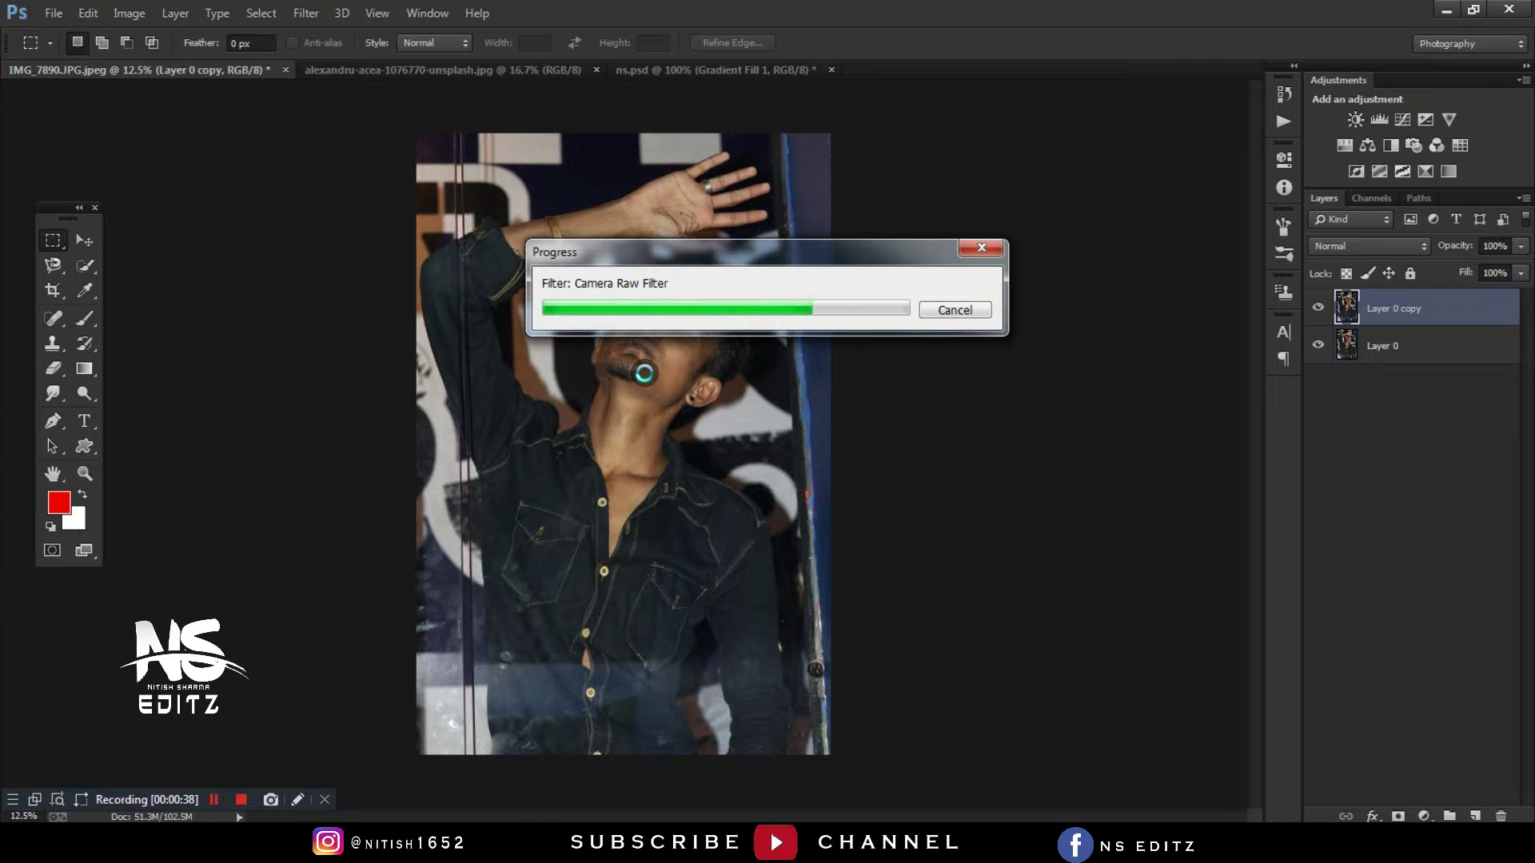
- Add a Selective Color adjustment lowering Black in Reds to -43 and in Yellows
left_click(1448, 171)
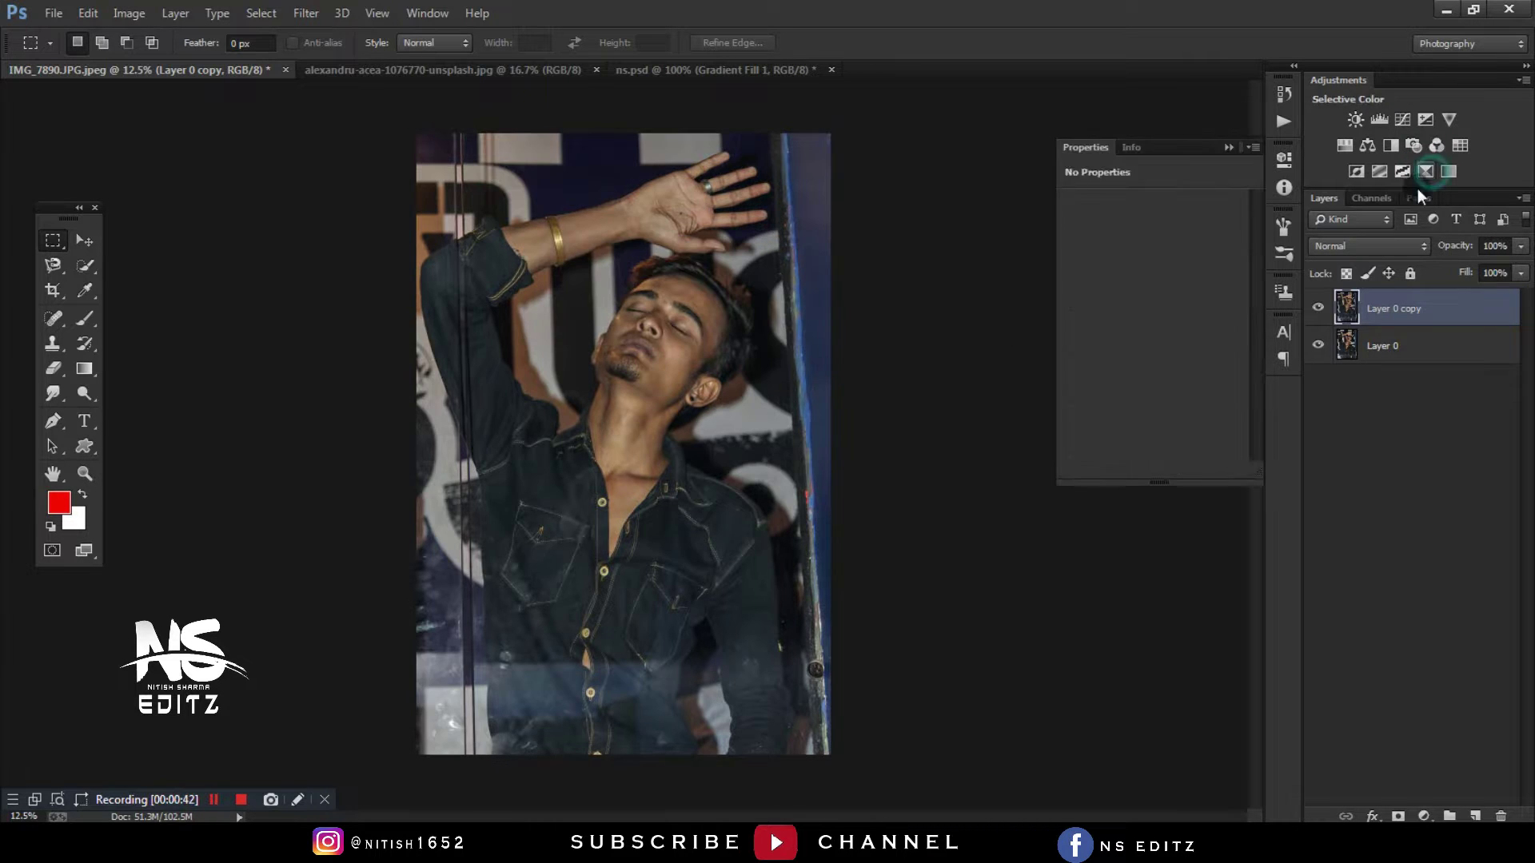
left_click_drag(1153, 389, 1129, 391)
left_click(1156, 229)
left_click(1159, 268)
left_click(1228, 146)
- Merge Selective Color 1 with Layer 0 copy
left_click(1352, 308)
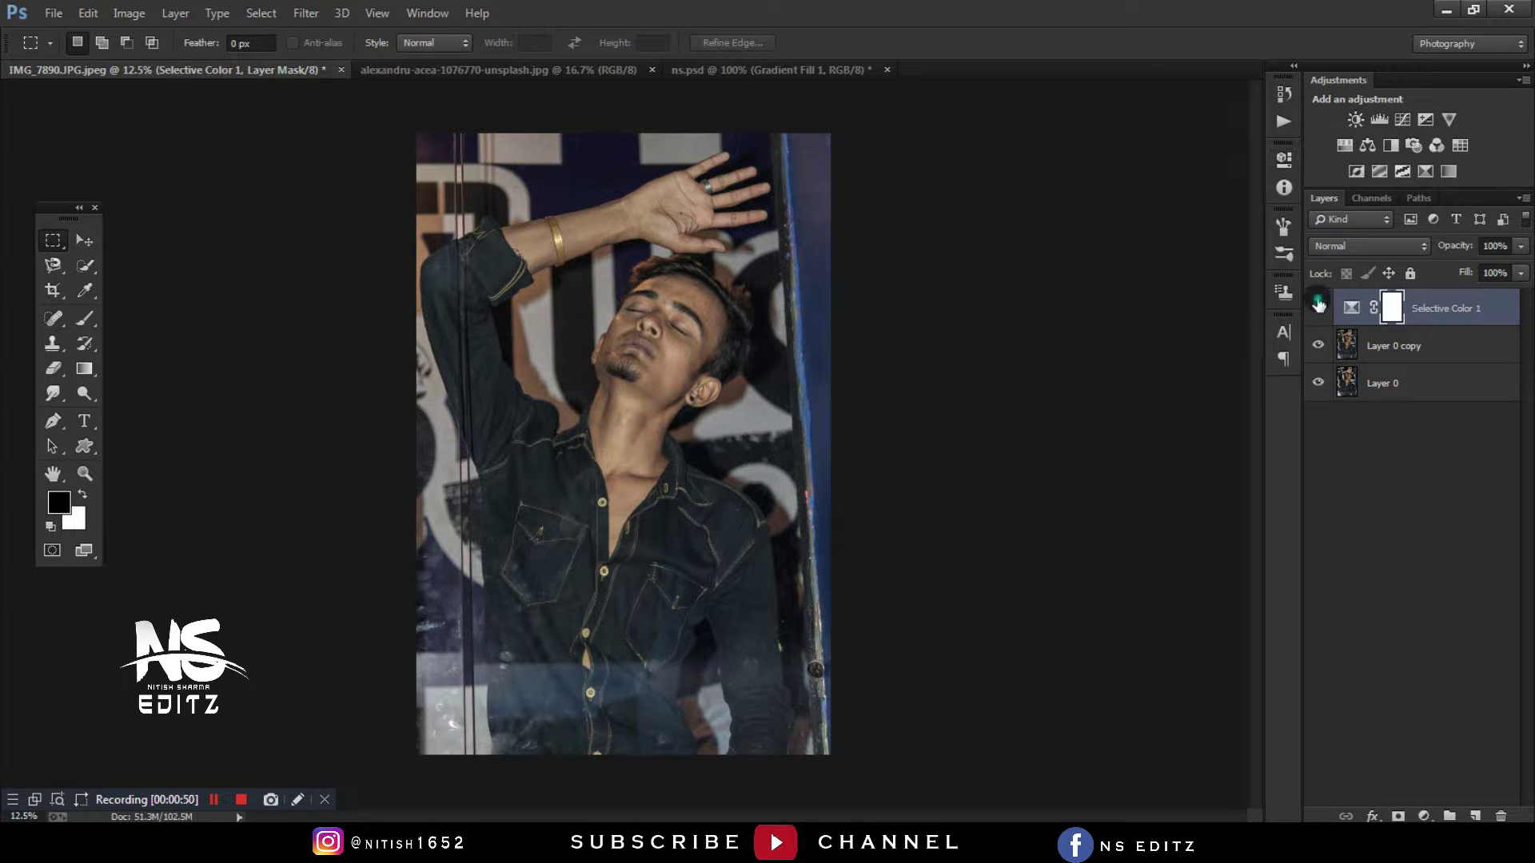
left_click(1363, 345, "ctrl")
right_click(1363, 345)
left_click(1224, 522)
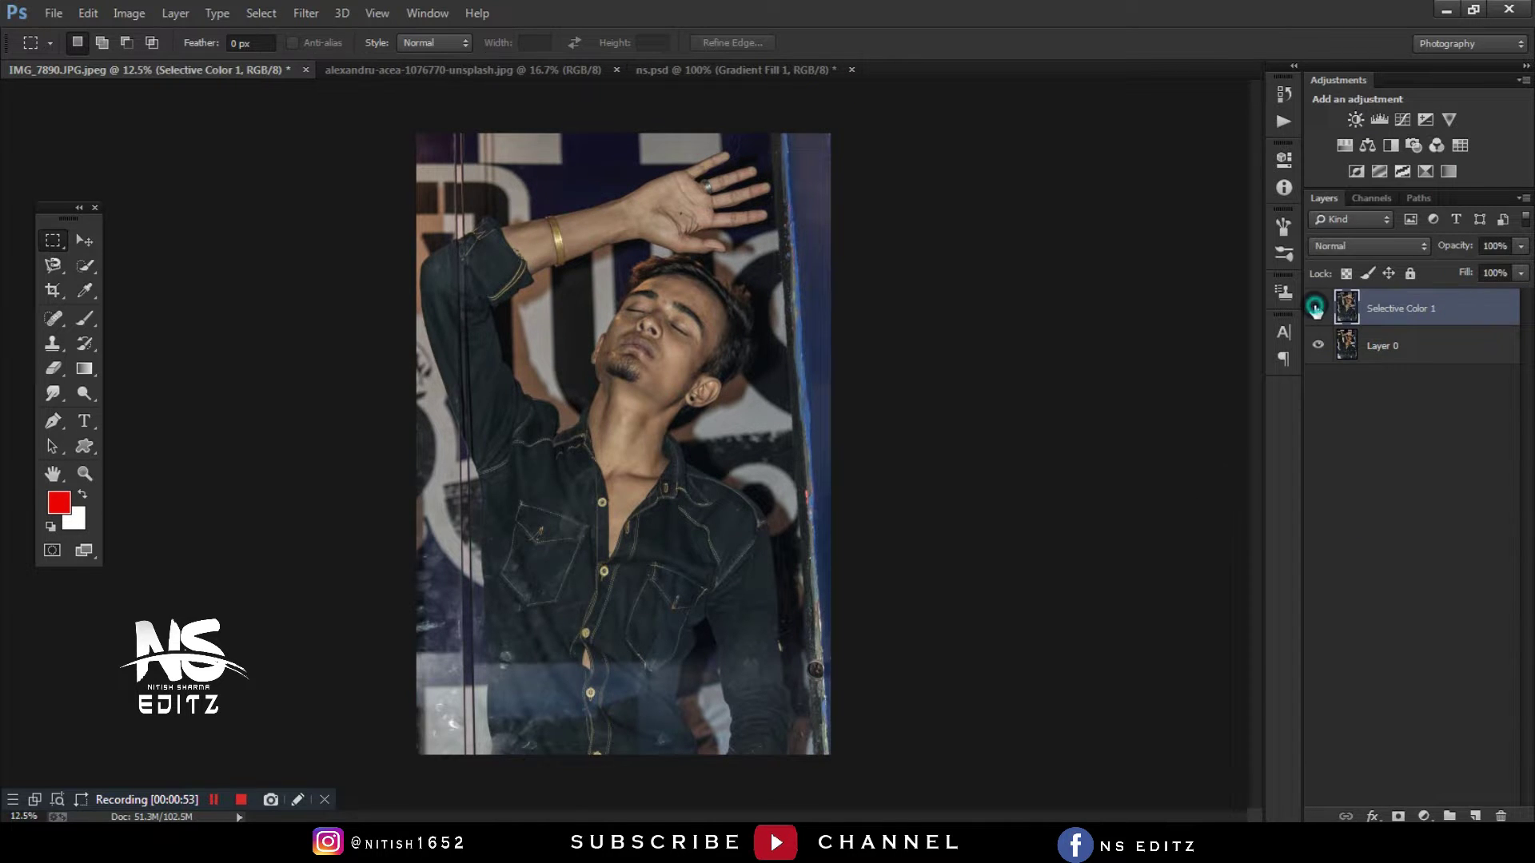
- Spot-heal marks on the neck and chin, enlarging the brush to 50
left_click(53, 317)
scroll(709, 256, "up", 4)
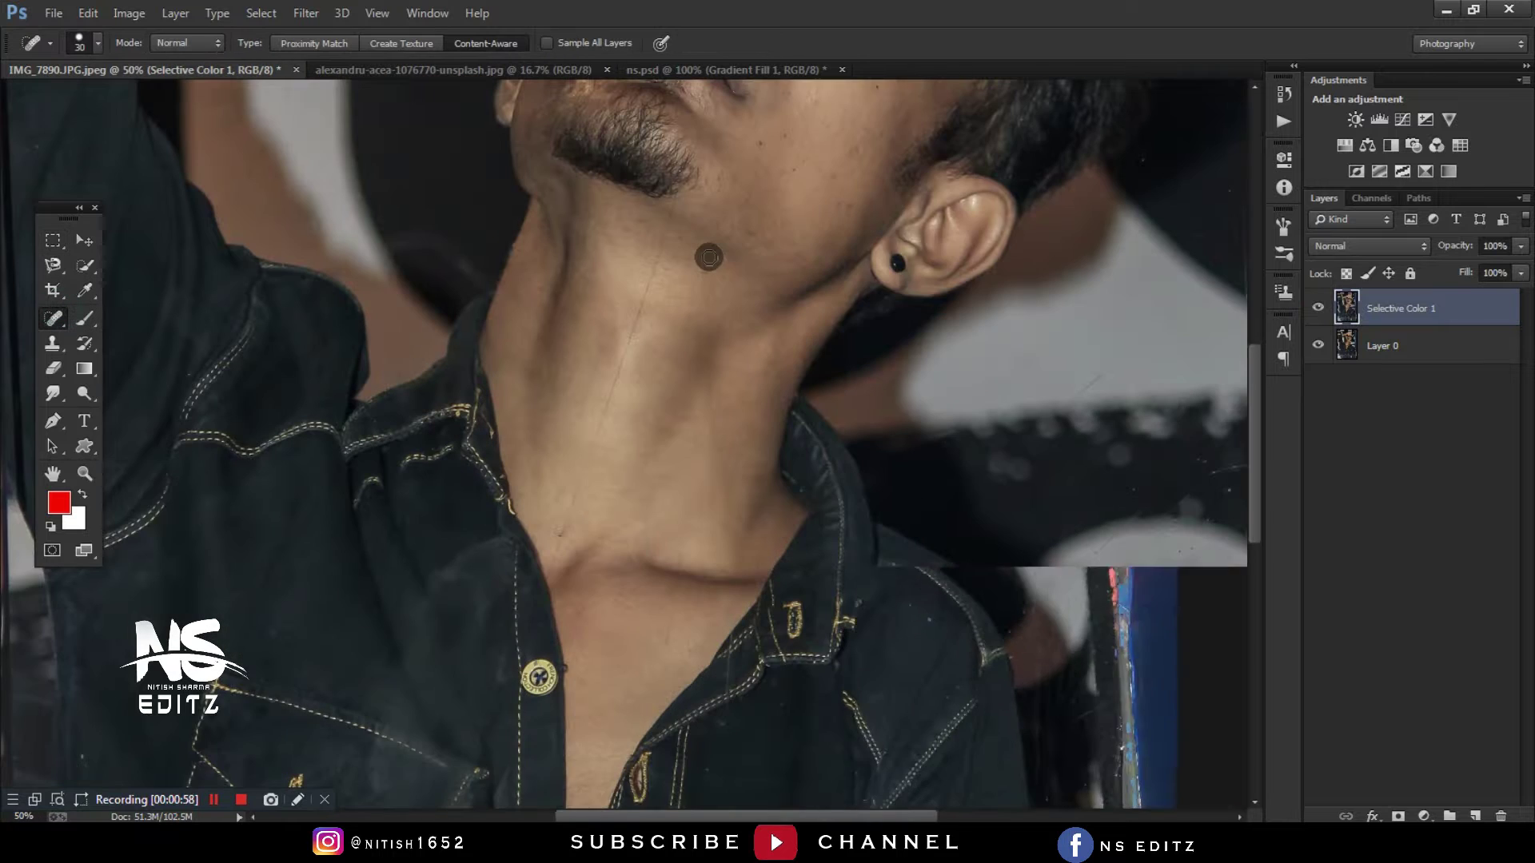
scroll(647, 521, "up", 1)
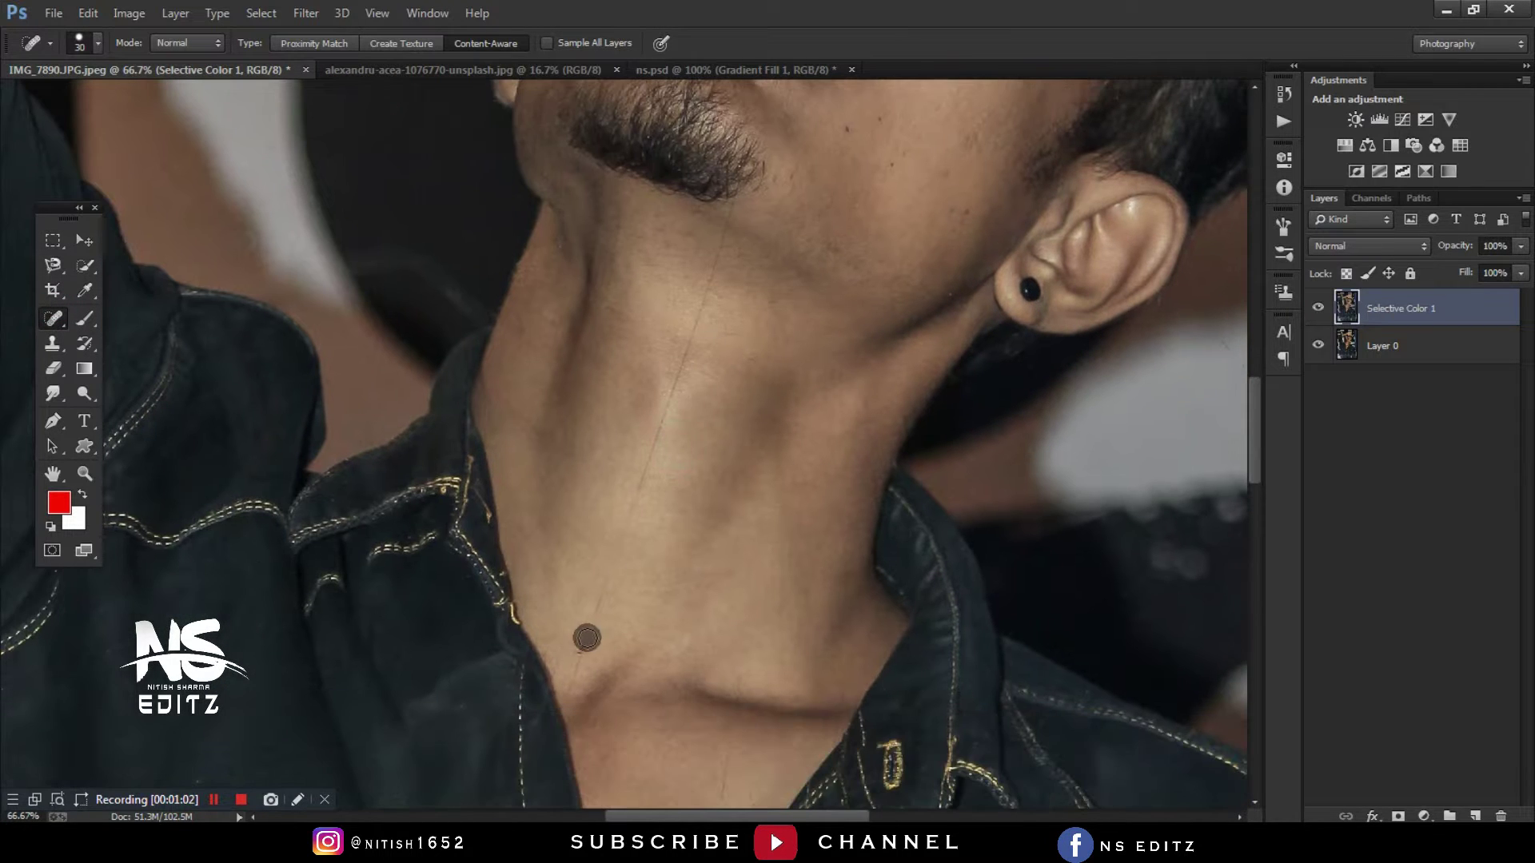
left_click_drag(601, 593, 601, 593)
scroll(607, 650, "up", 3)
scroll(607, 718, "up", 3)
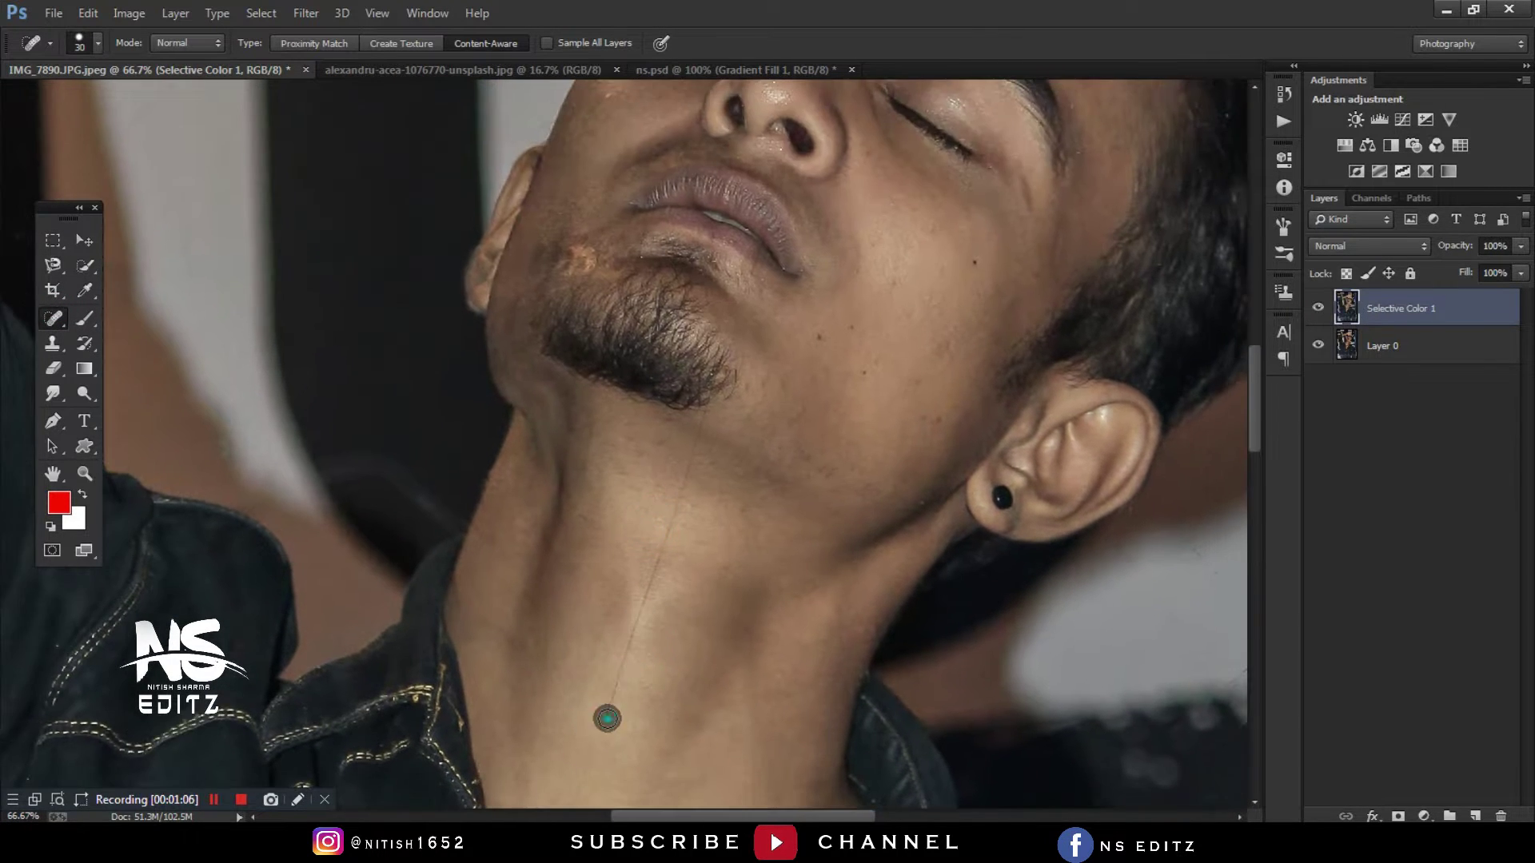
scroll(661, 540, "up", 3)
left_click_drag(641, 731, 693, 521)
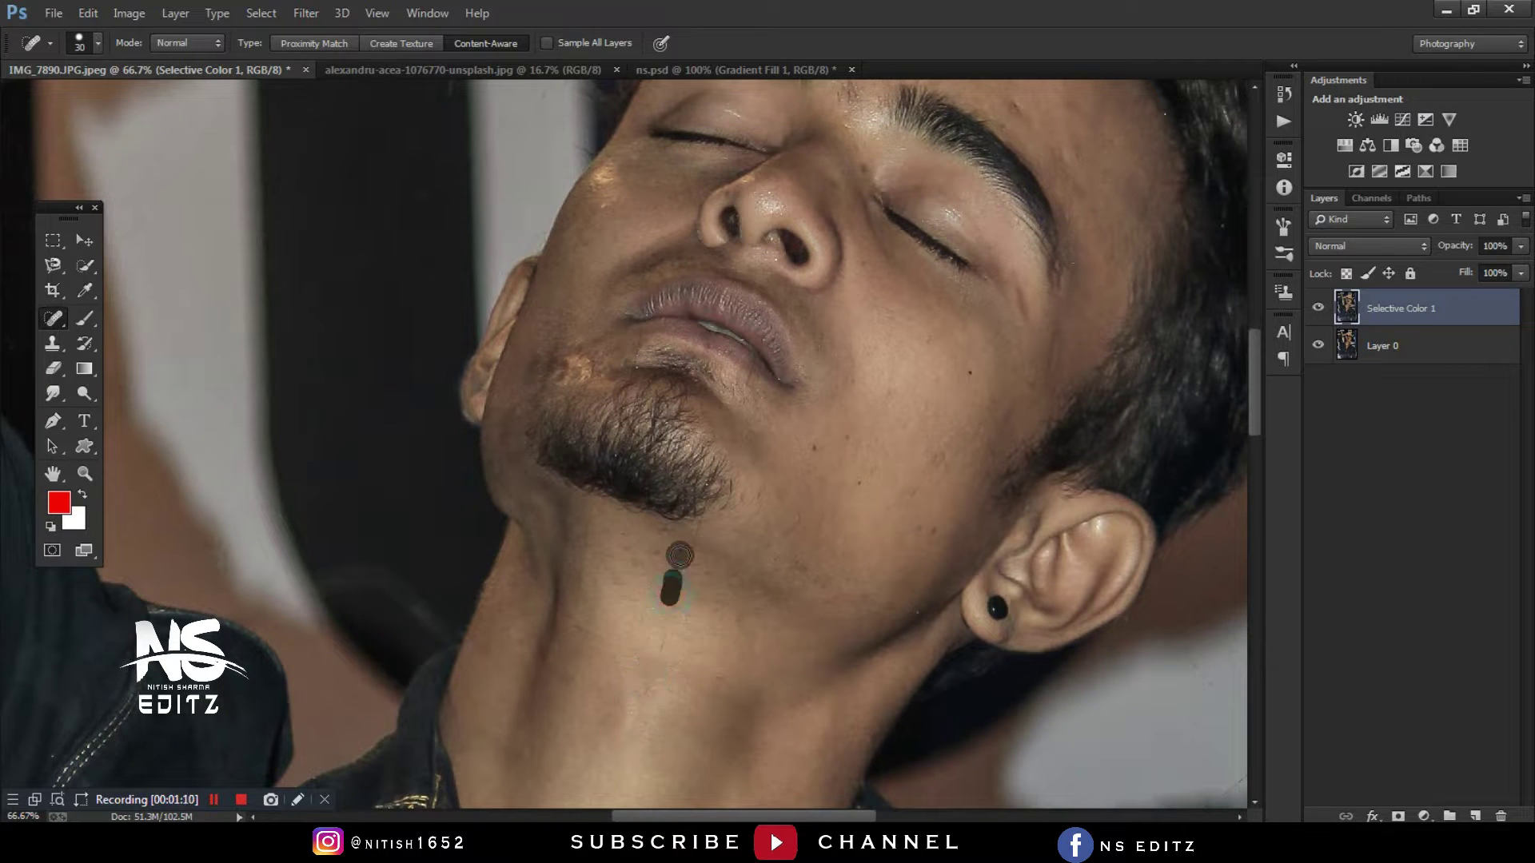
scroll(669, 640, "up", 5)
key("bracketright")
left_click_drag(570, 548, 621, 548)
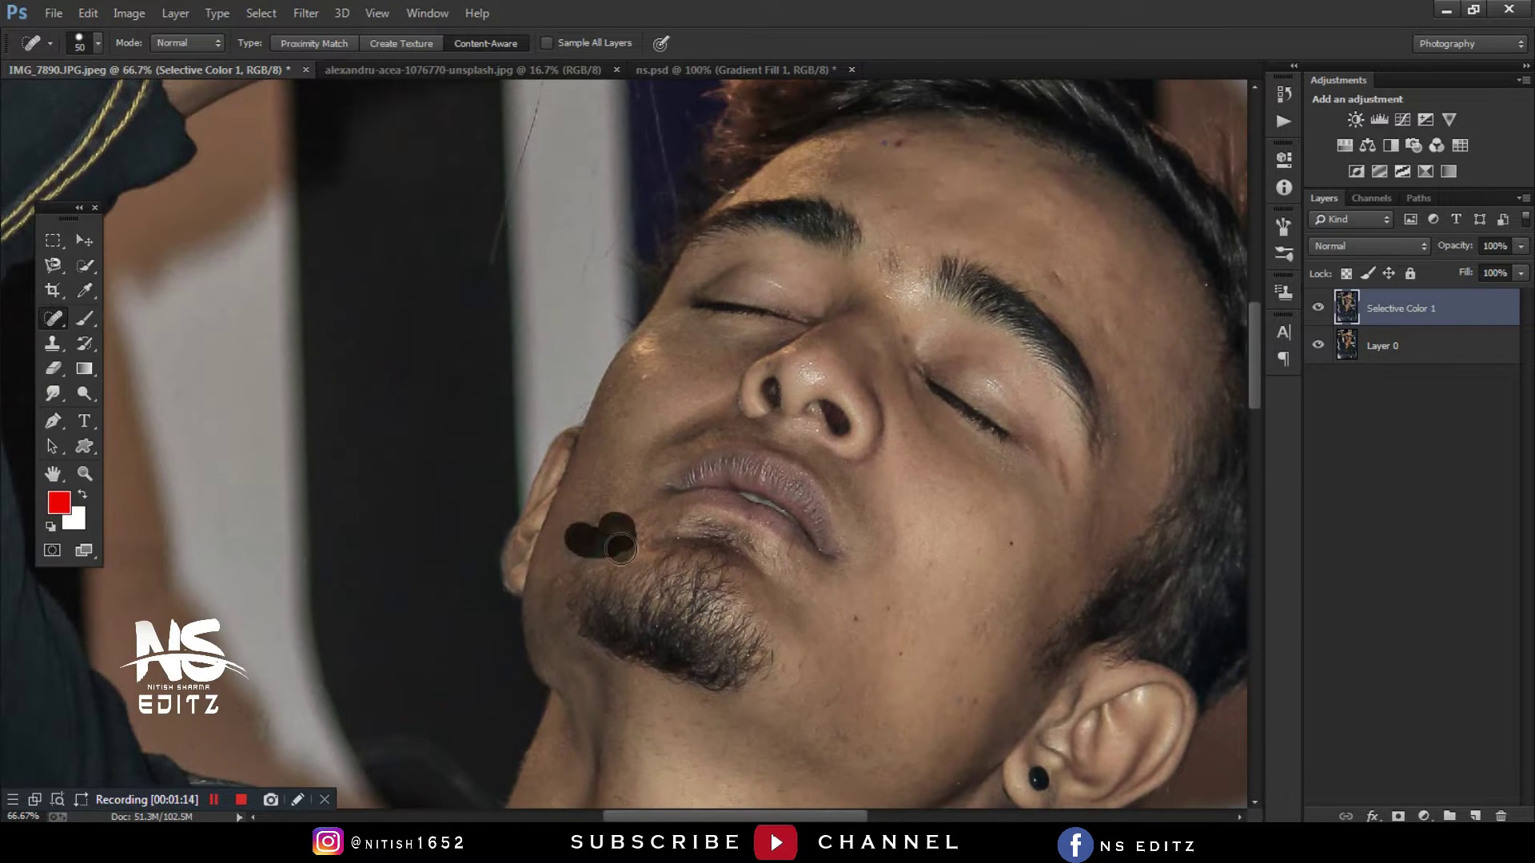
left_click_drag(561, 592, 559, 555)
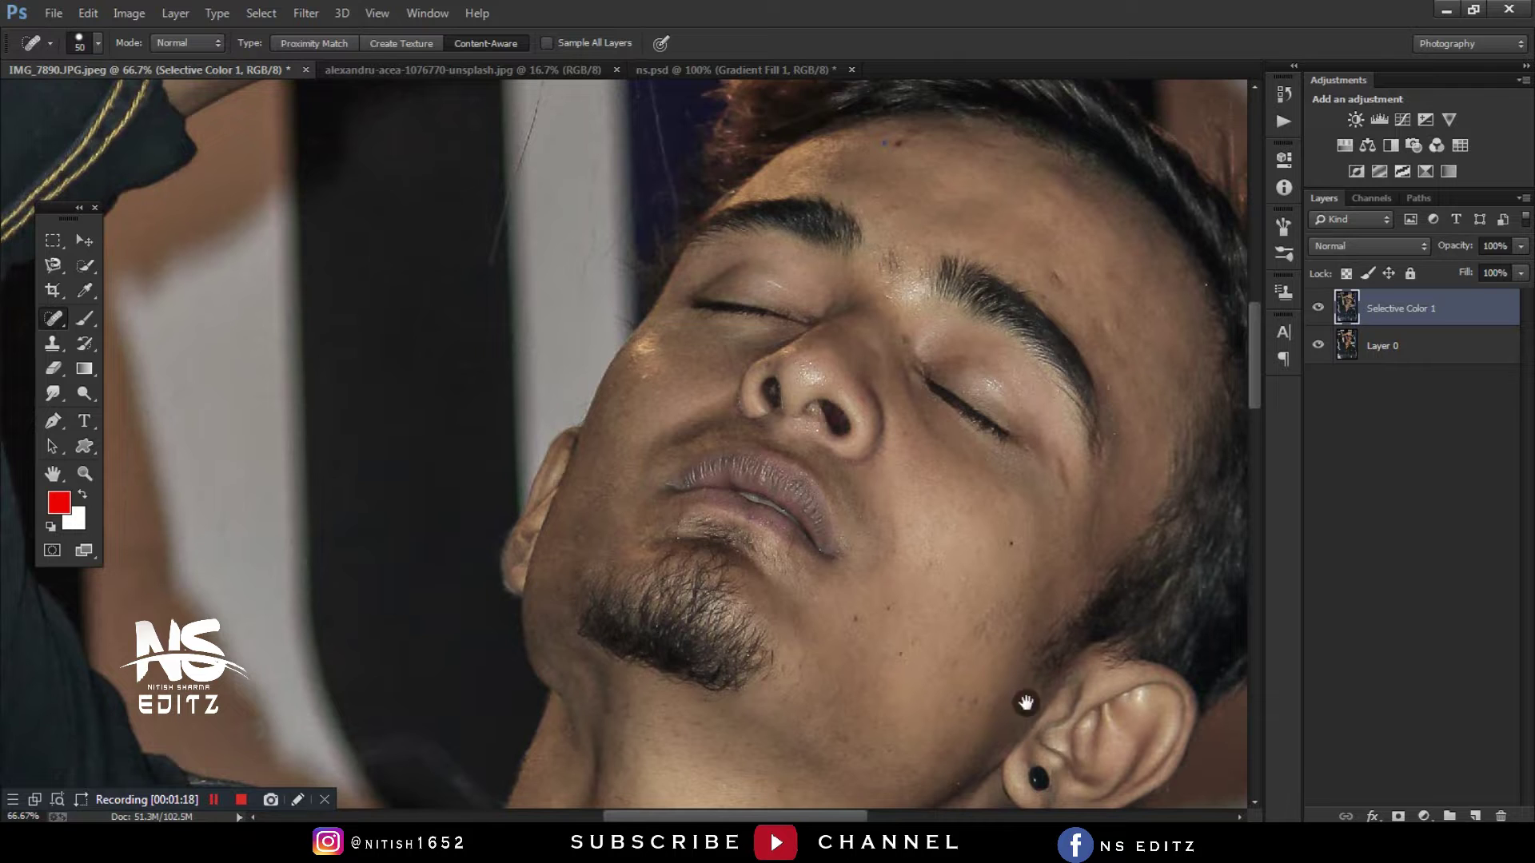
- Spot-heal blemishes above the right eyebrow, on the forehead, chin and under the eye
scroll(935, 542, "right", 1)
scroll(935, 542, "down", 1)
left_click_drag(995, 225, 1061, 320)
left_click(1071, 346)
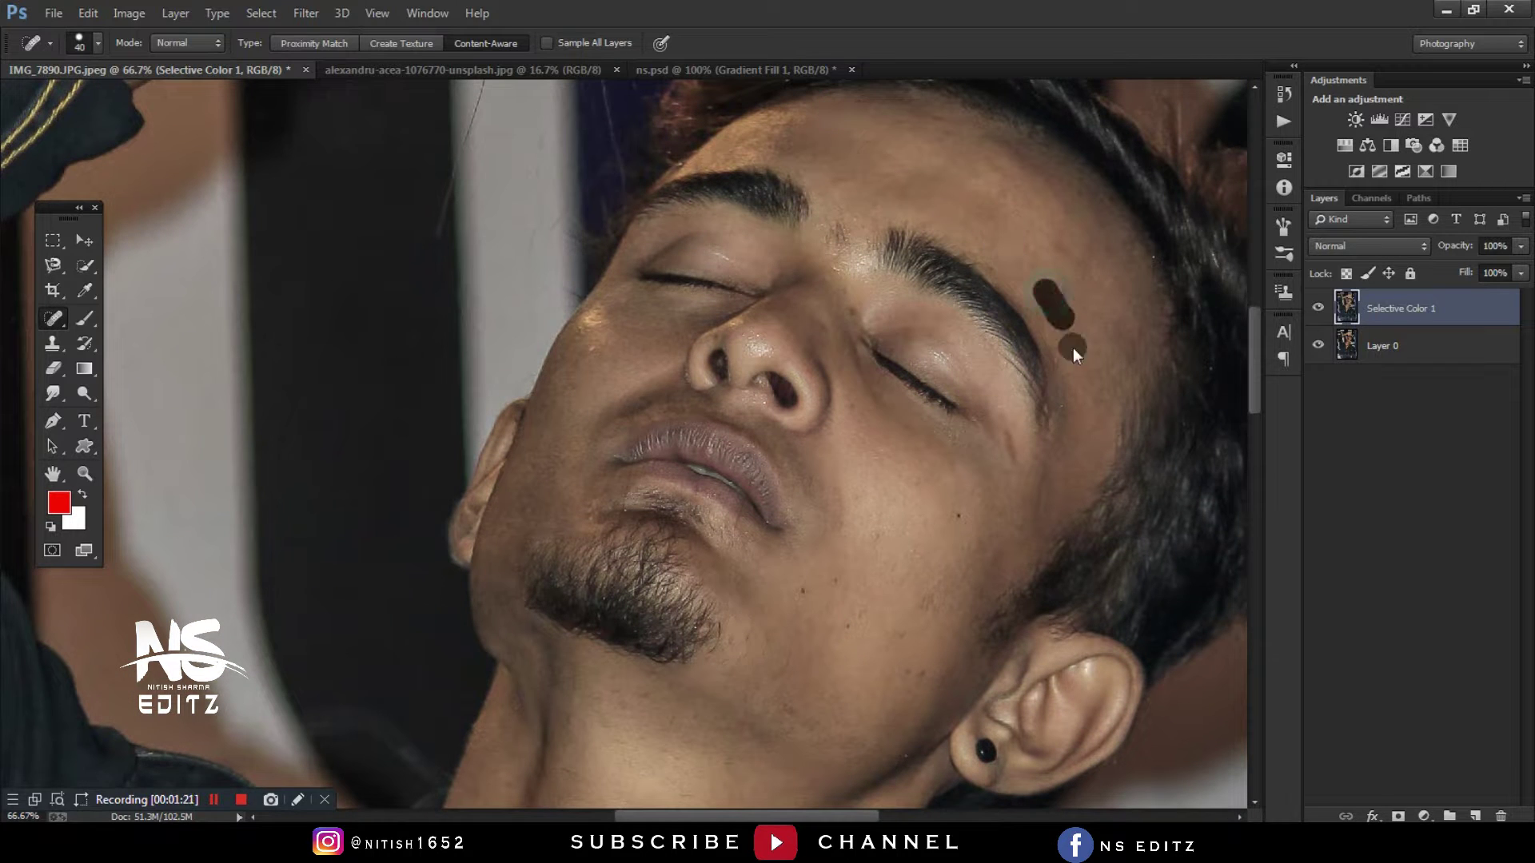
left_click(844, 625)
left_click(959, 534)
scroll(682, 521, "up", 1)
scroll(836, 391, "up", 8)
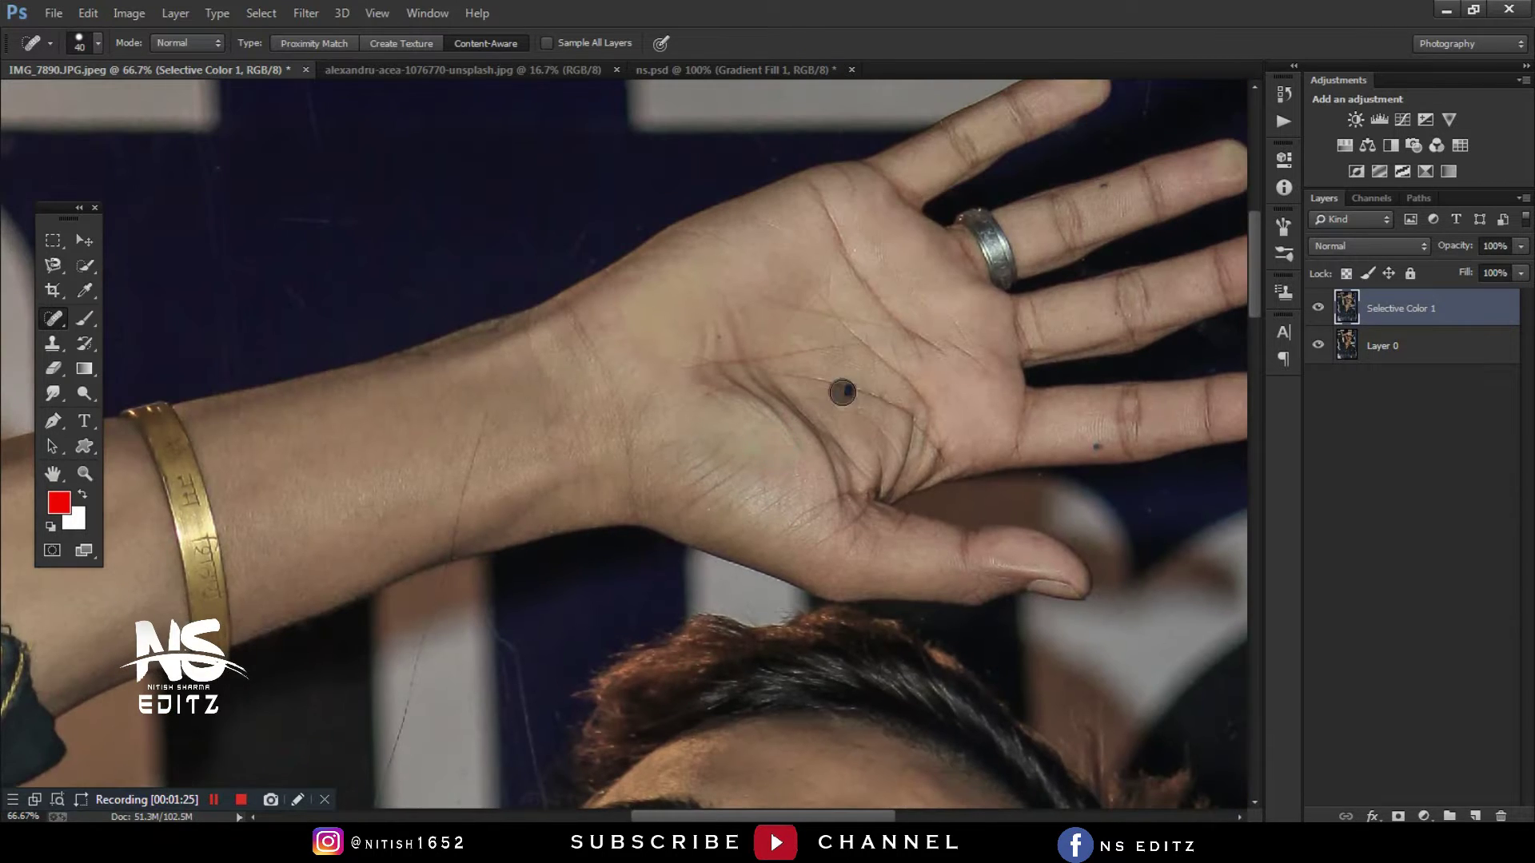
scroll(833, 401, "right", 2)
scroll(834, 400, "right", 2)
scroll(843, 404, "down", 6)
scroll(720, 631, "left", 2)
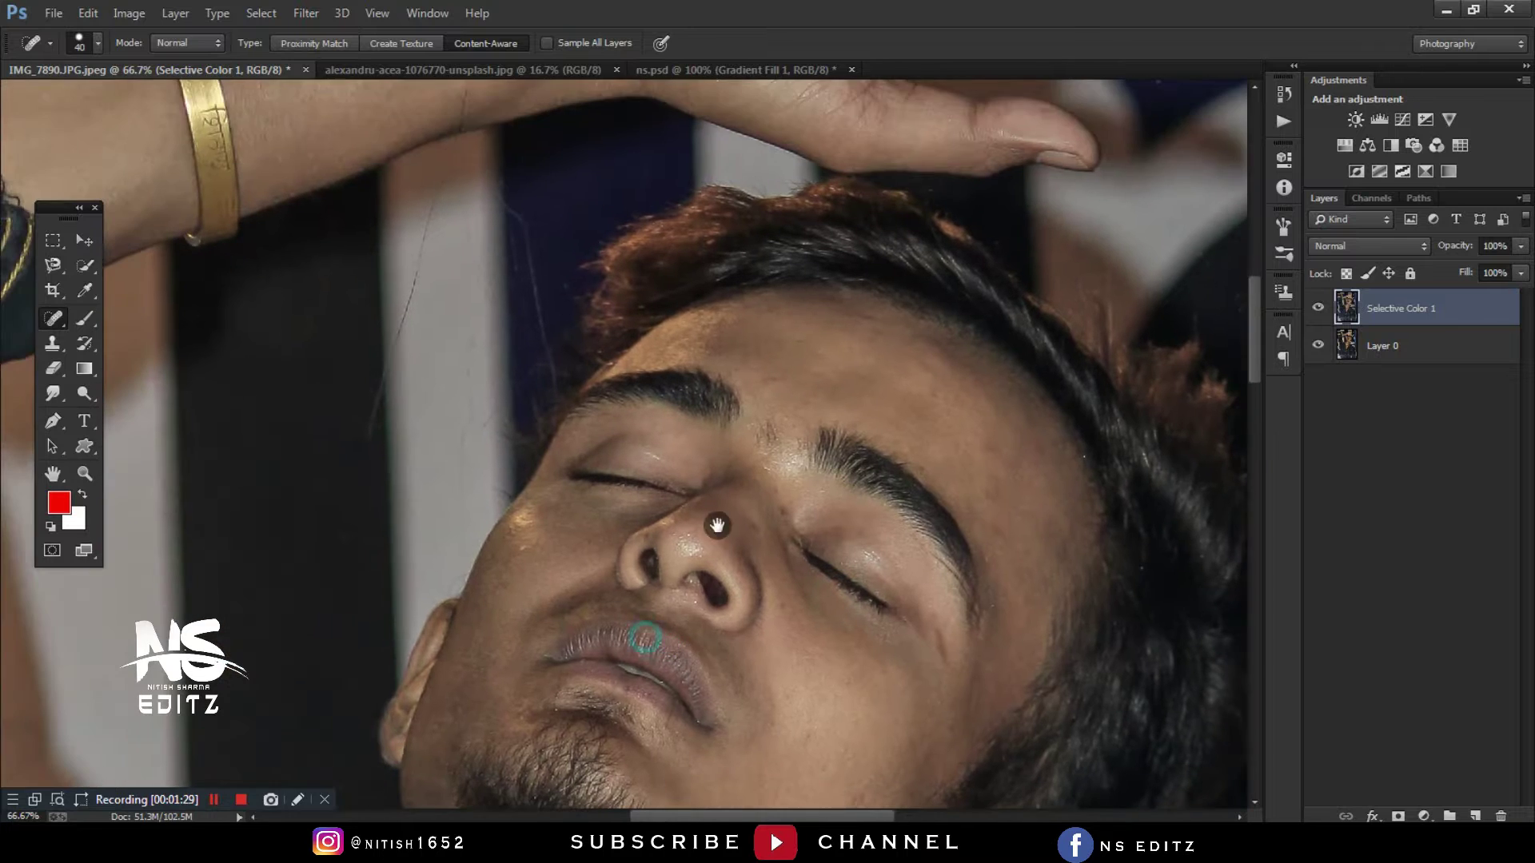
scroll(730, 532, "down", 1)
scroll(805, 563, "down", 1)
scroll(805, 562, "right", 1)
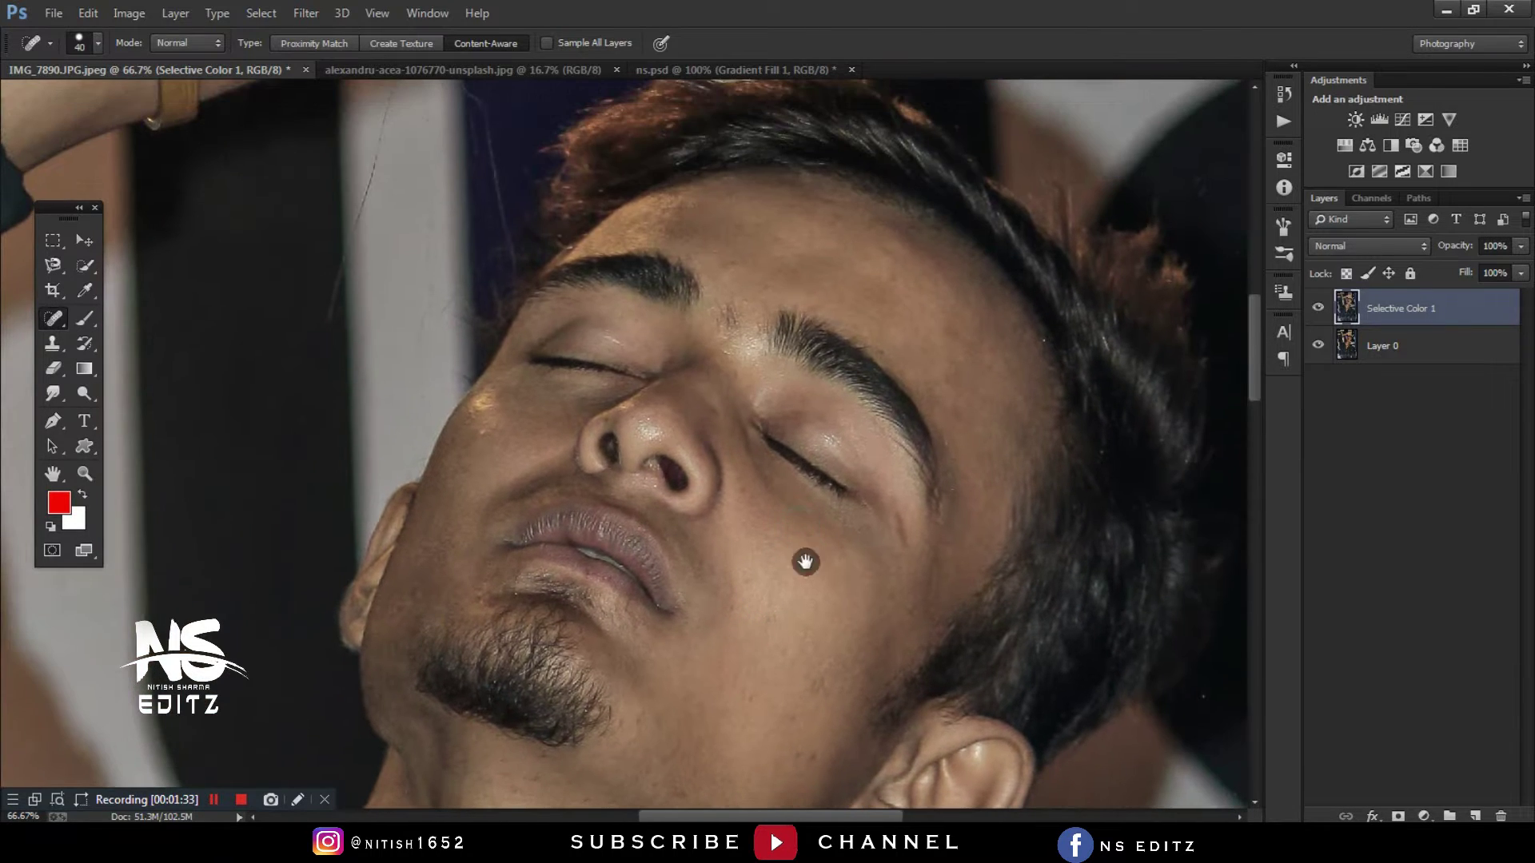
left_click(898, 523)
scroll(694, 649, "down", 5)
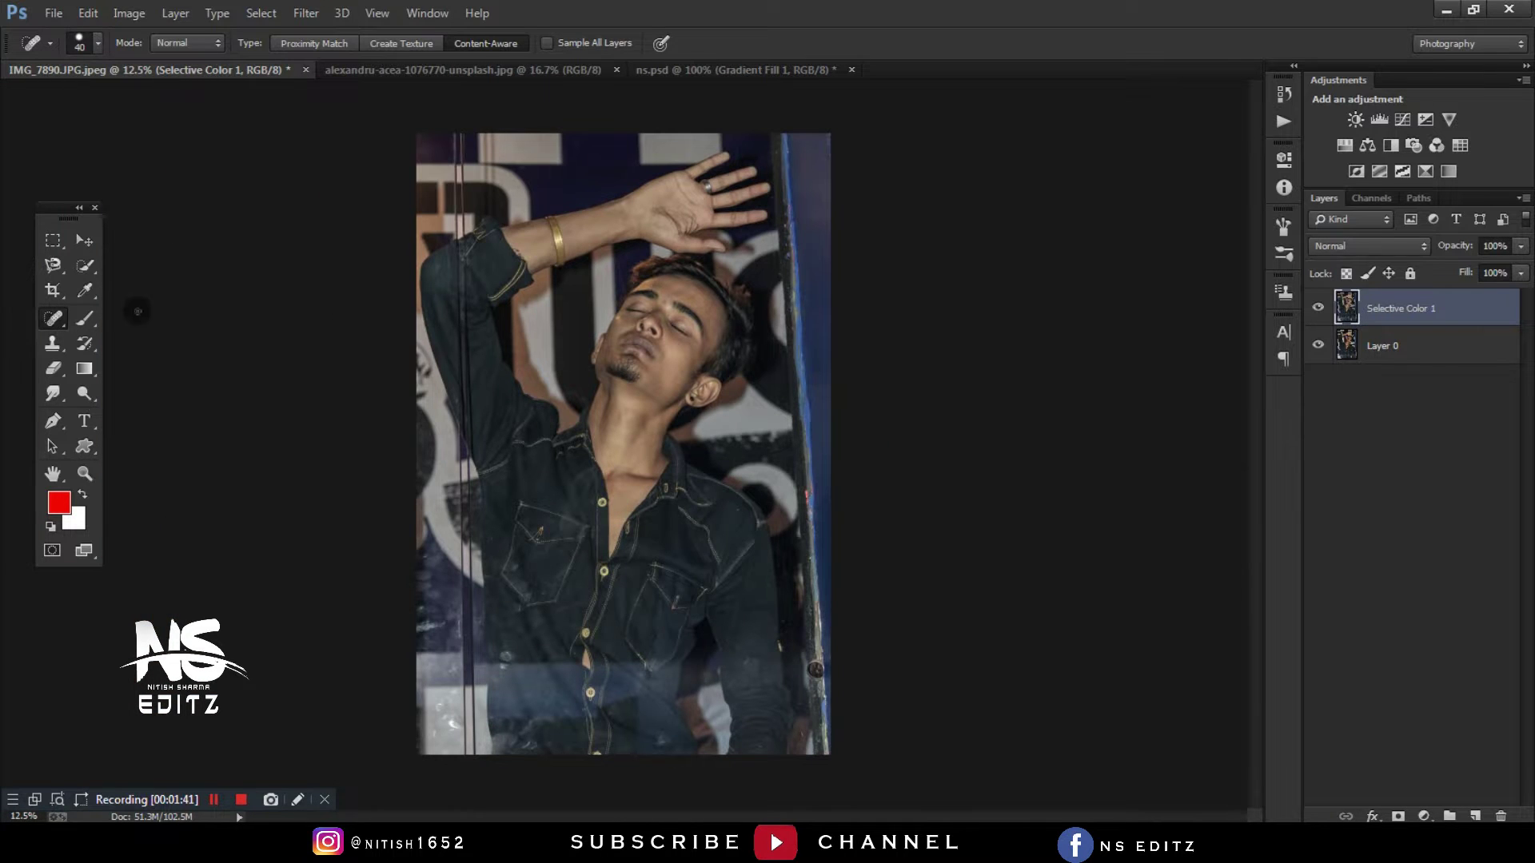
- Set up the Smudge tool at 18% strength with a smoothing preset, size 200
left_click(51, 392)
right_click(563, 430)
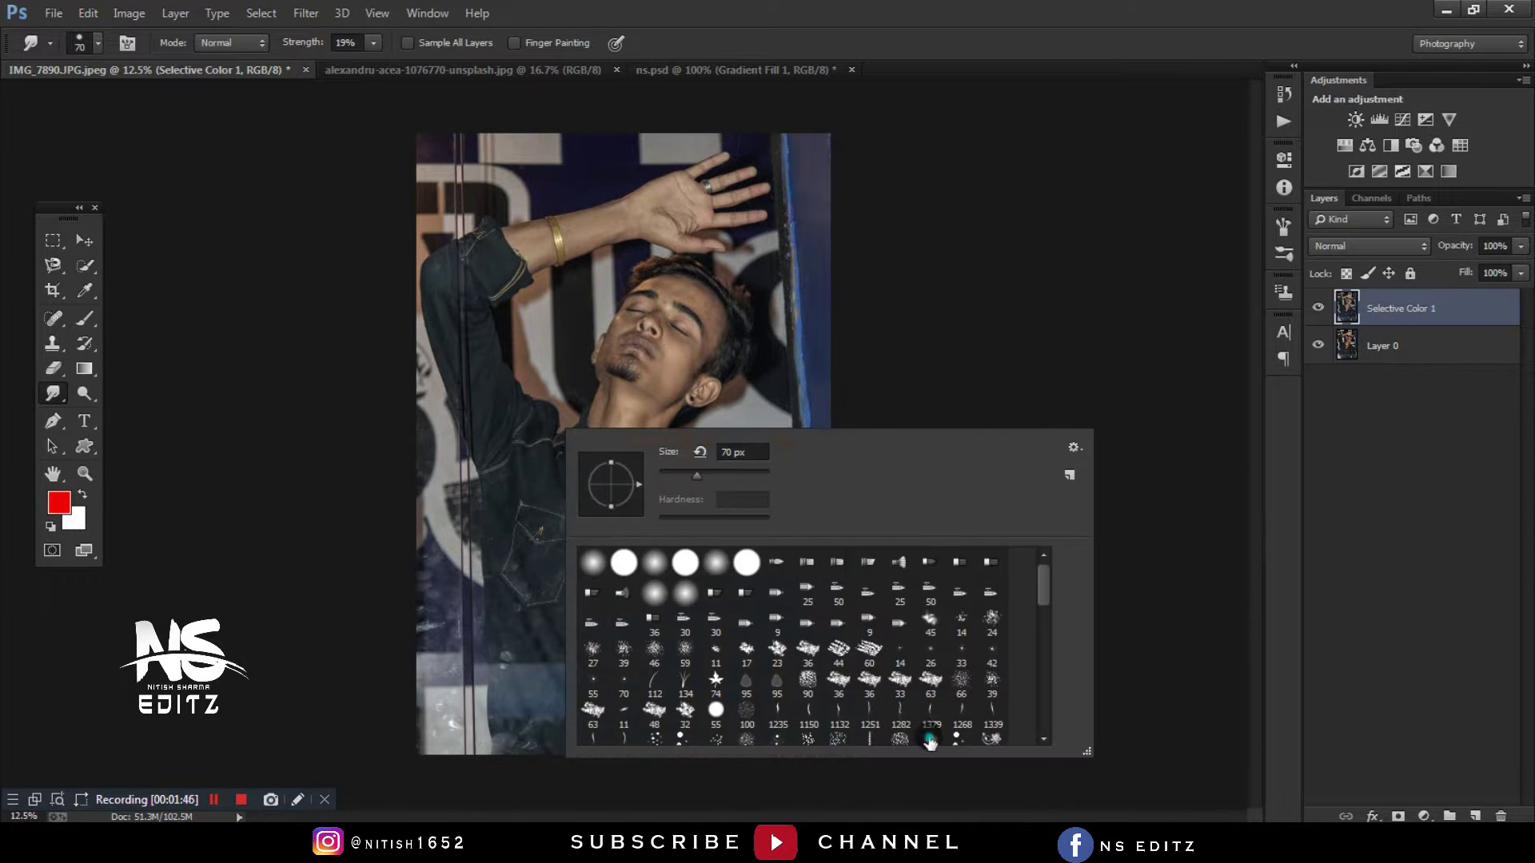
double_click(929, 740)
scroll(650, 209, "up", 5)
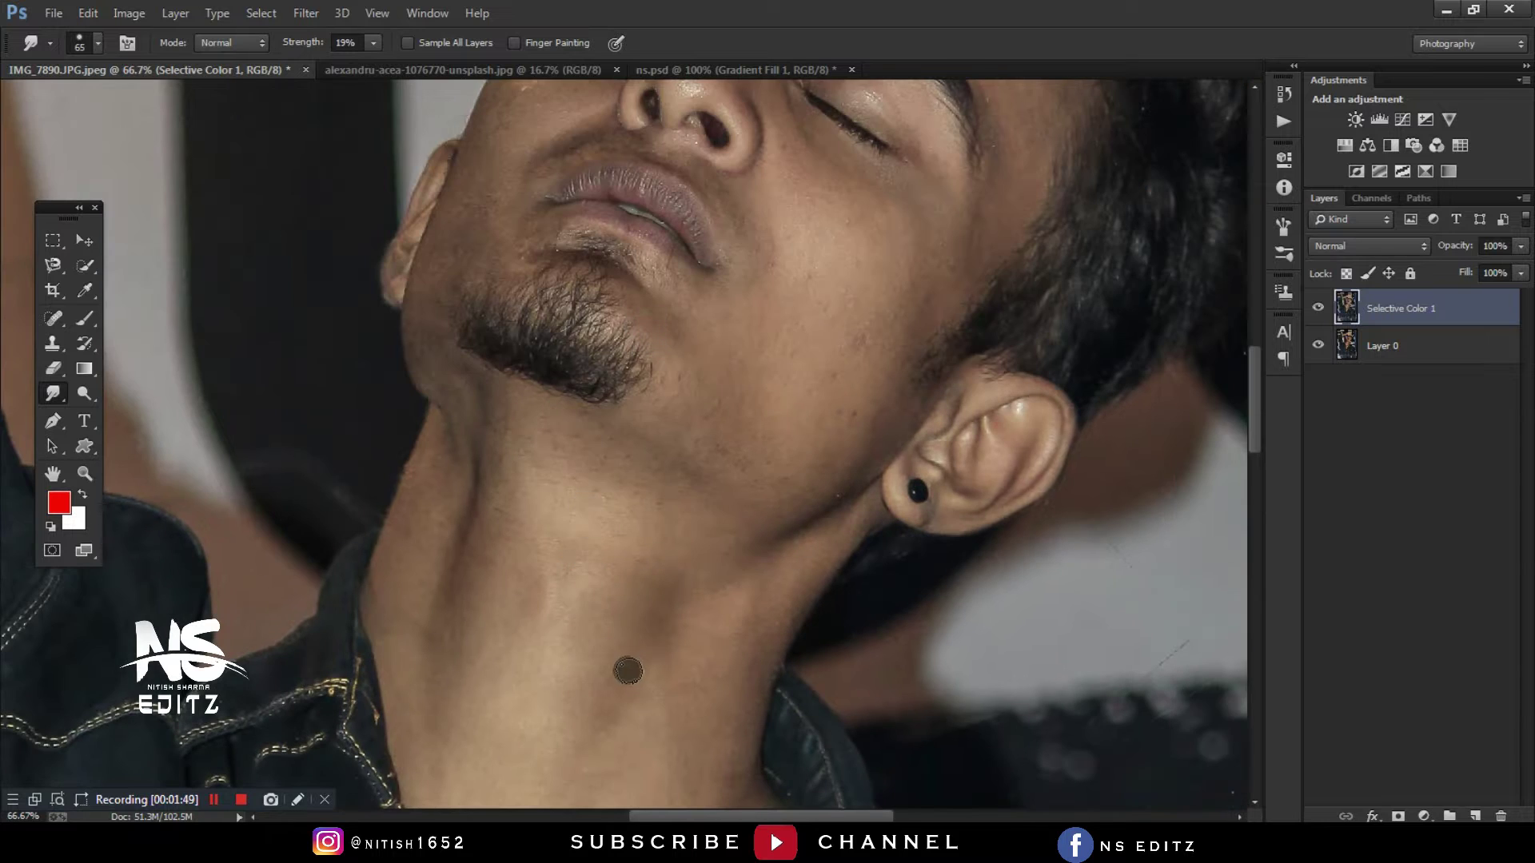
key("bracketright")
key("bracketright")
key("bracketright")
- Smudge the face skin, varying the brush size between 100 and 250
scroll(542, 685, "down", 4)
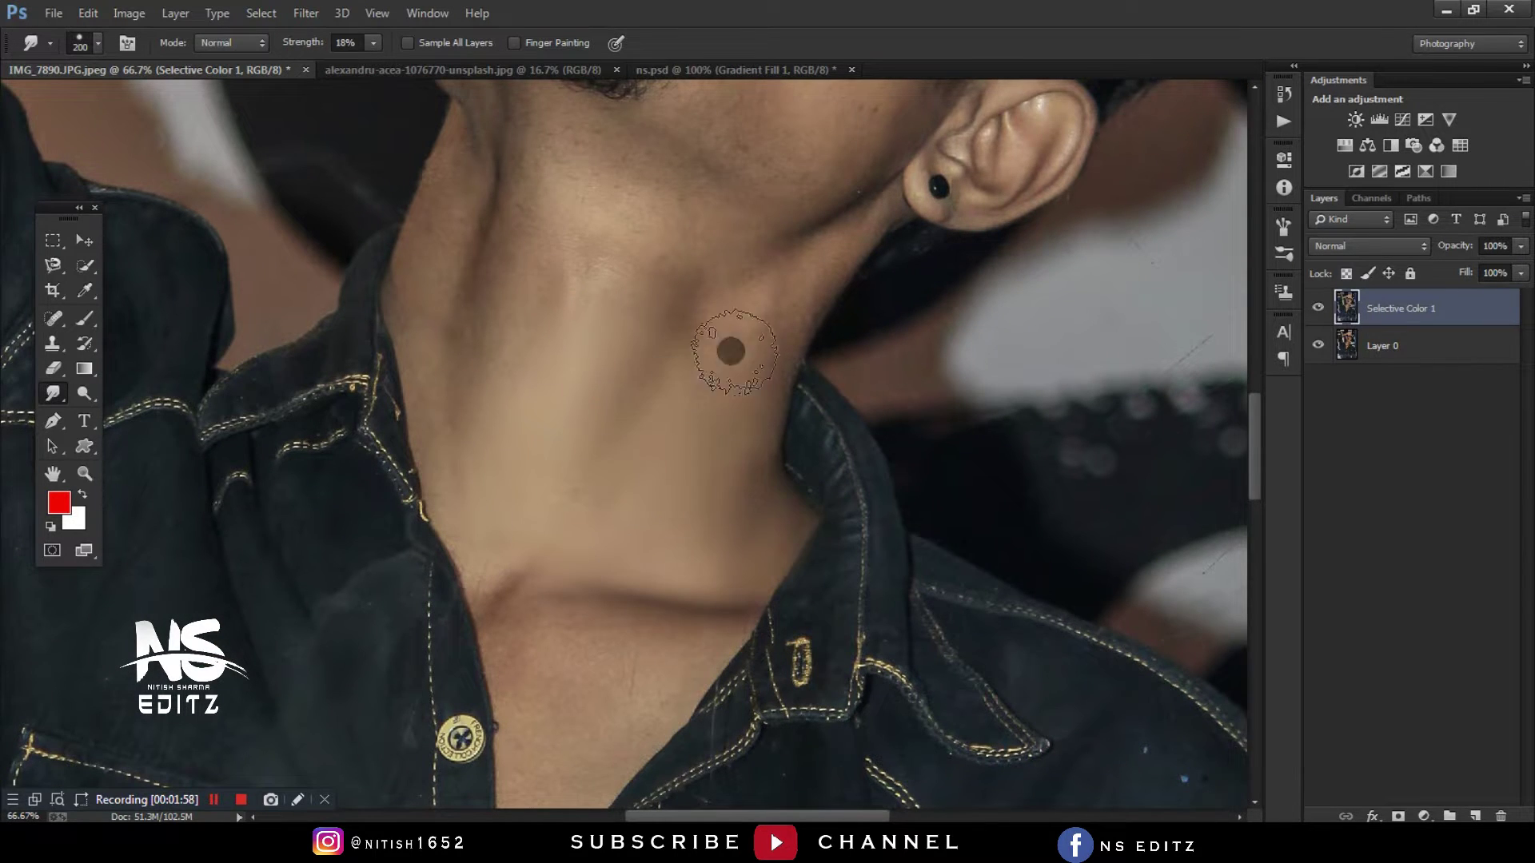
scroll(696, 344, "down", 3)
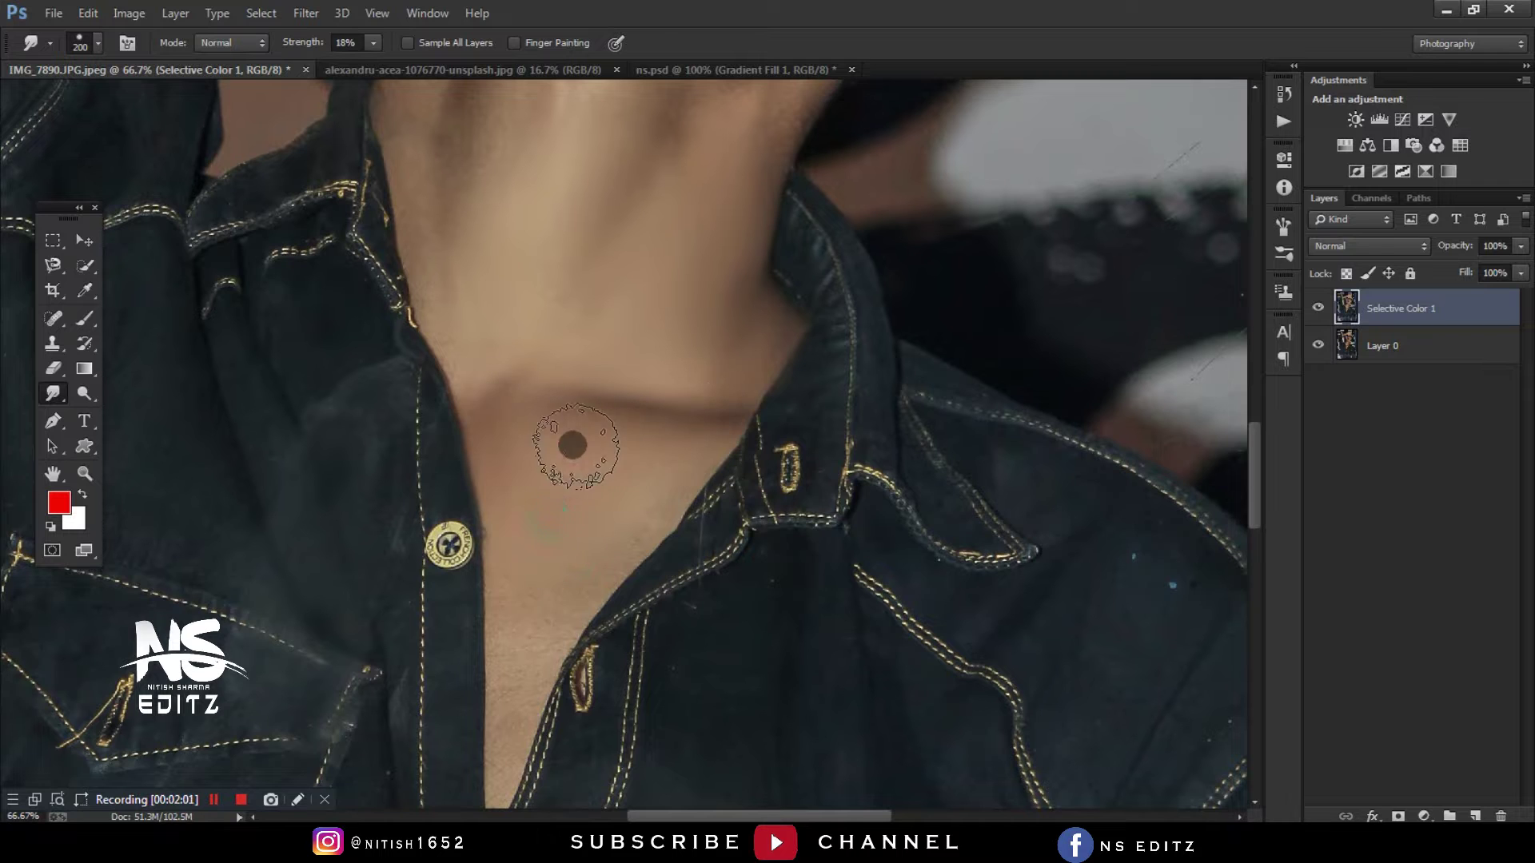
key("bracketleft")
key("bracketleft")
key("bracketleft")
scroll(528, 540, "down", 3)
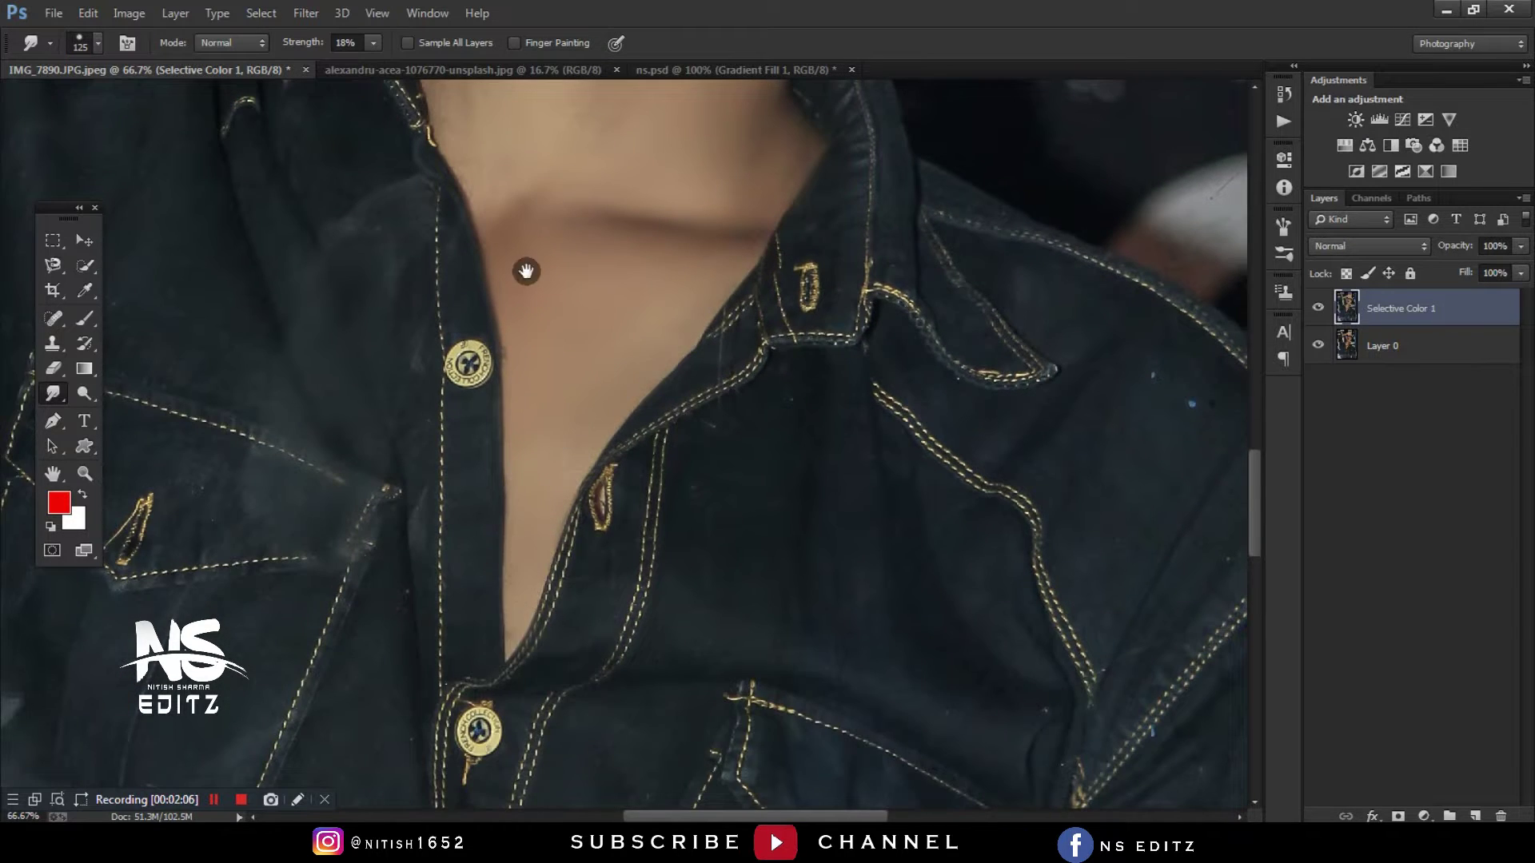
scroll(496, 368, "up", 5)
scroll(478, 476, "up", 3)
key("bracketright")
key("bracketright")
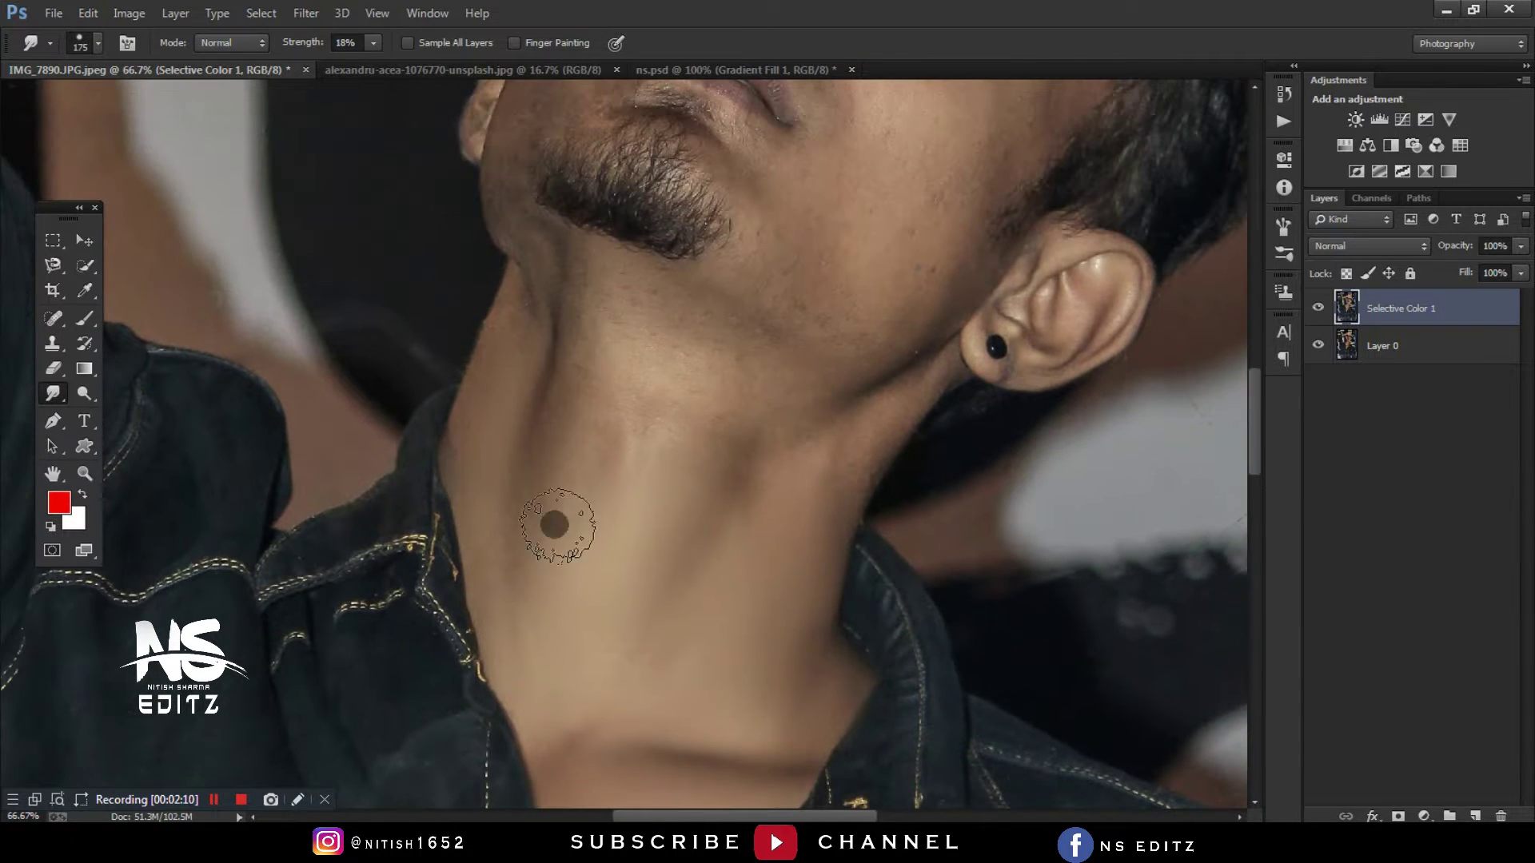
scroll(680, 363, "up", 3)
scroll(679, 363, "right", 2)
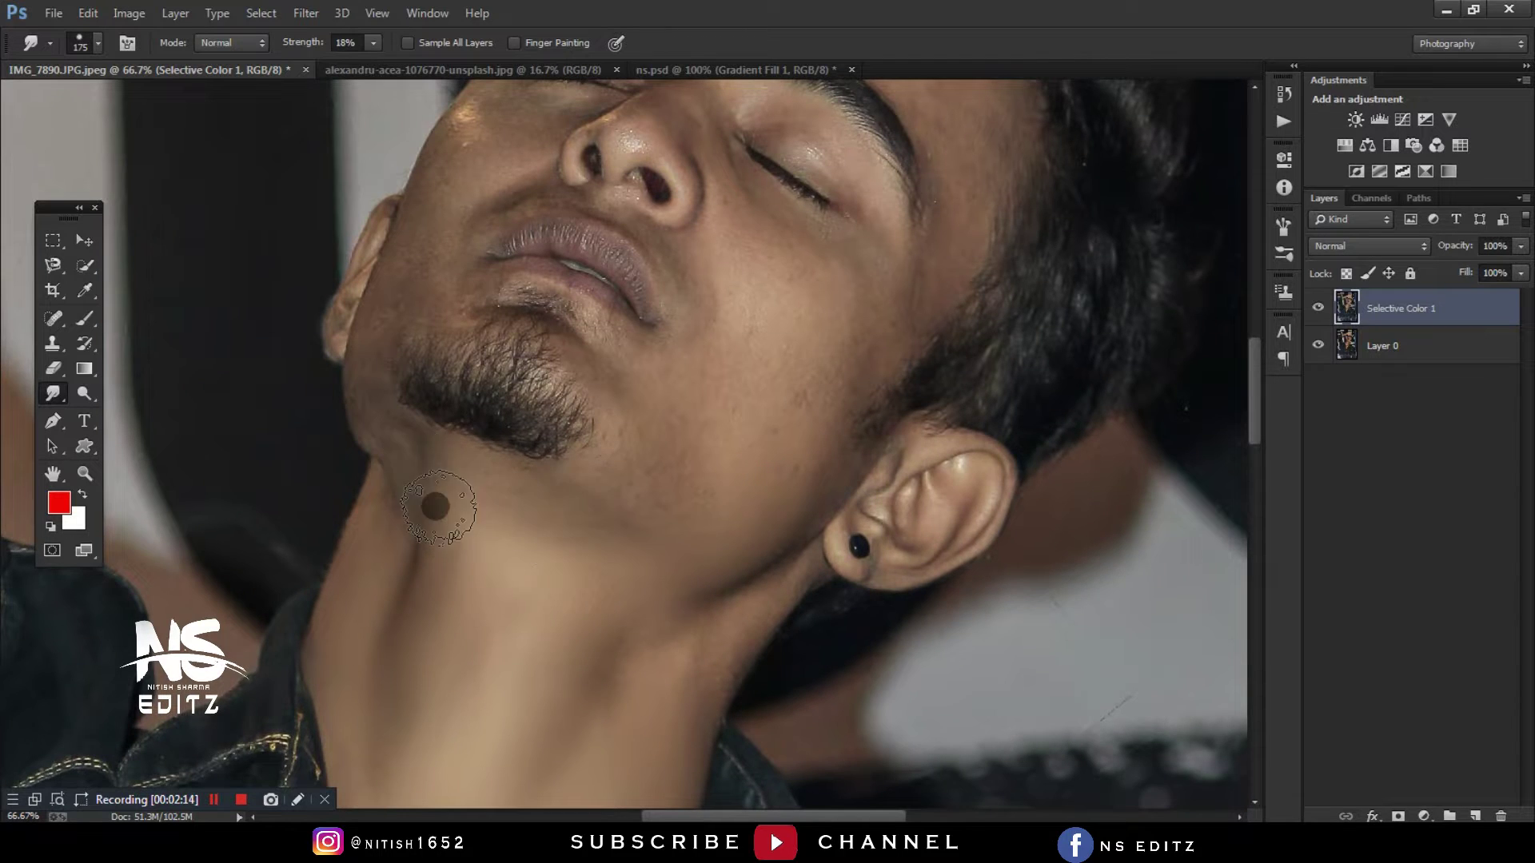
scroll(429, 507, "up", 3)
key("bracketright")
key("bracketright")
scroll(951, 235, "up", 2)
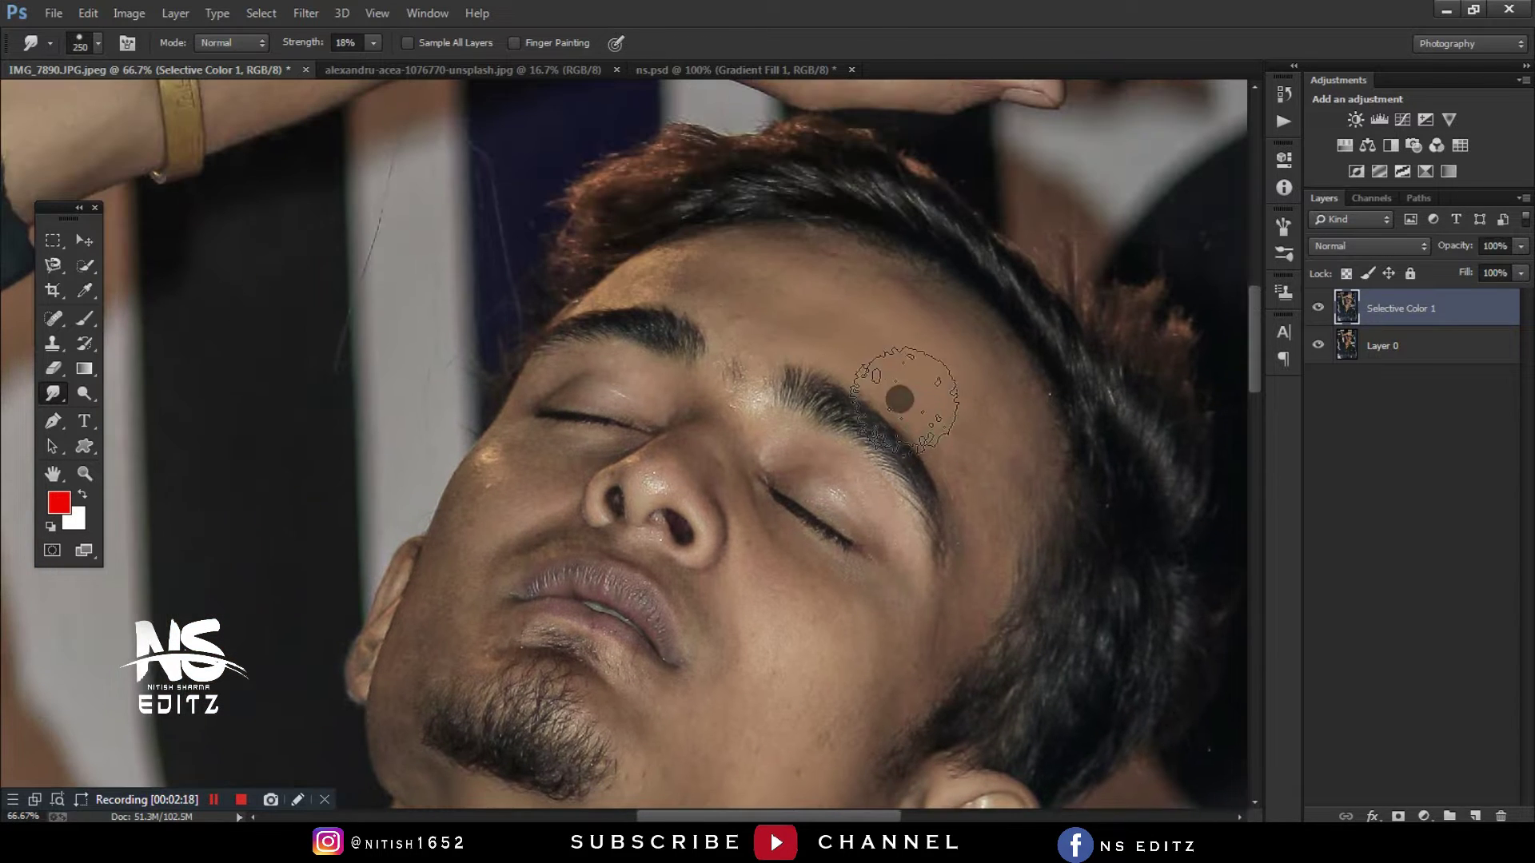
key("bracketleft")
key("bracketleft")
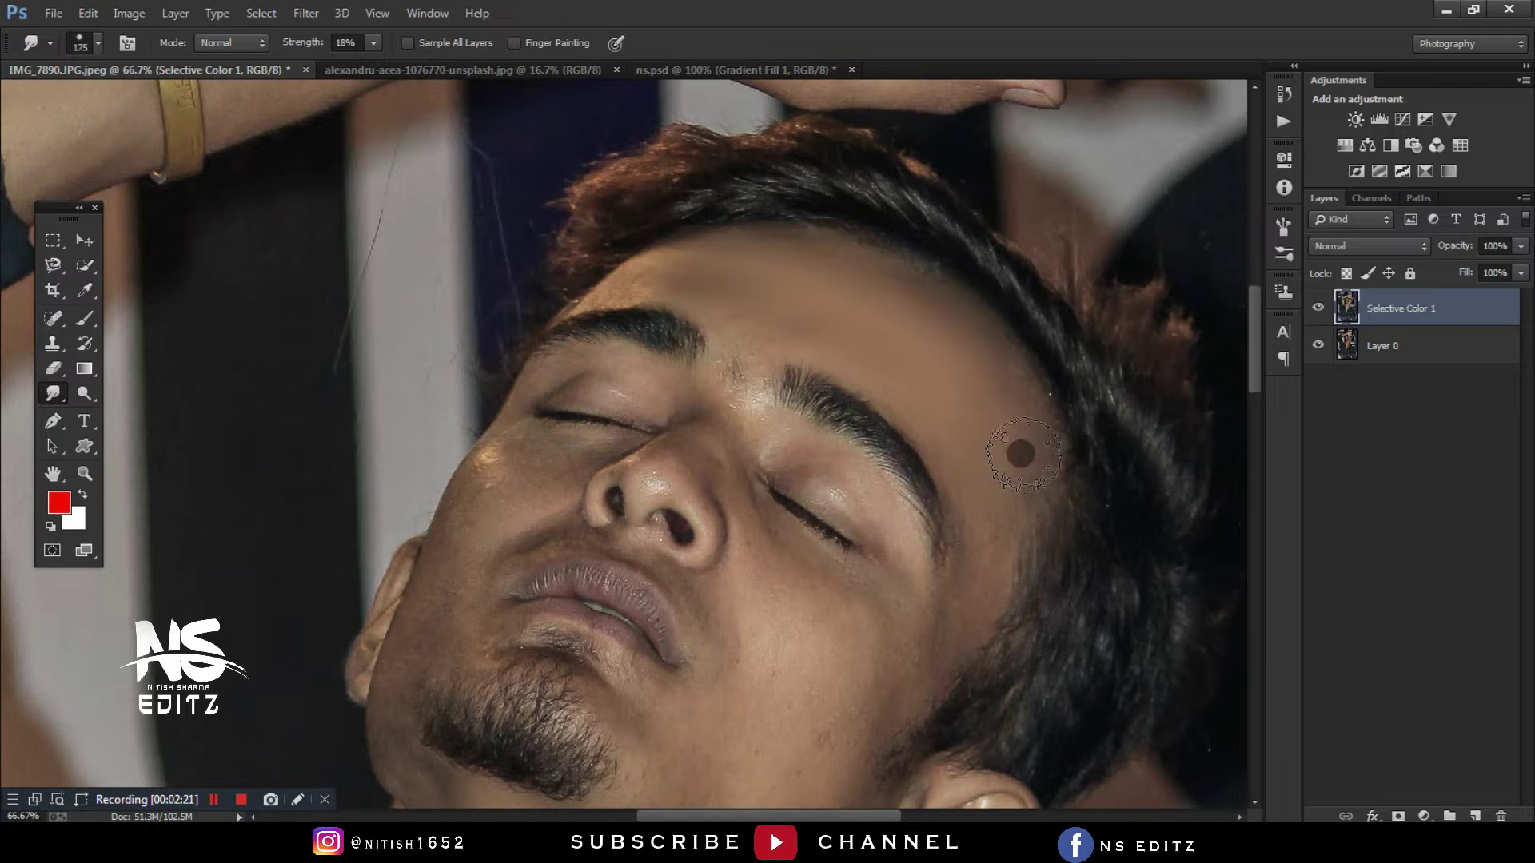
key("bracketright")
key("bracketright")
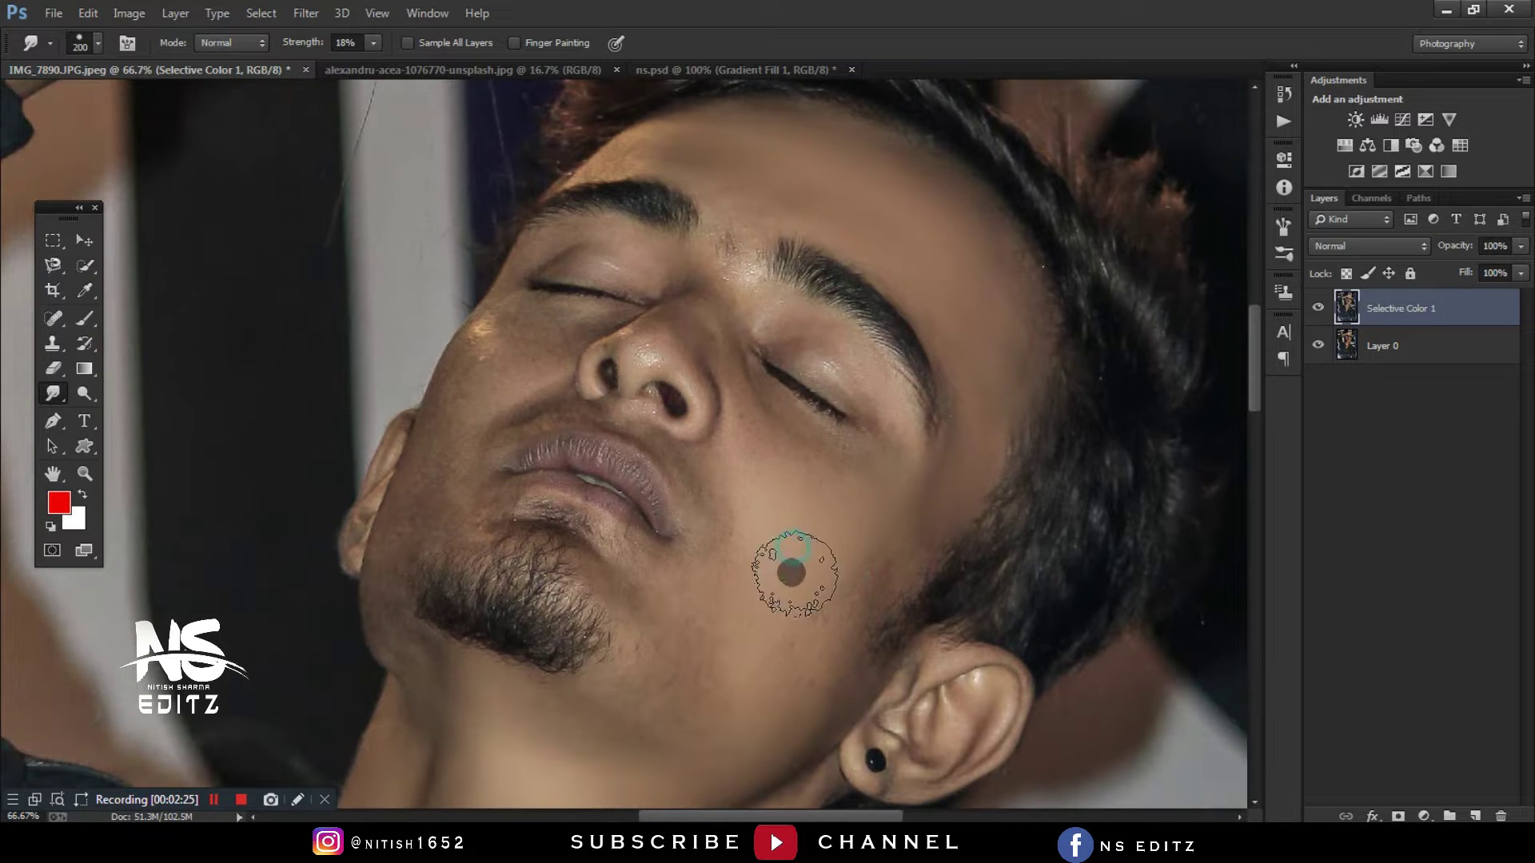
scroll(803, 632, "down", 2)
key("bracketleft")
key("bracketleft")
key("bracketleft")
key("bracketleft")
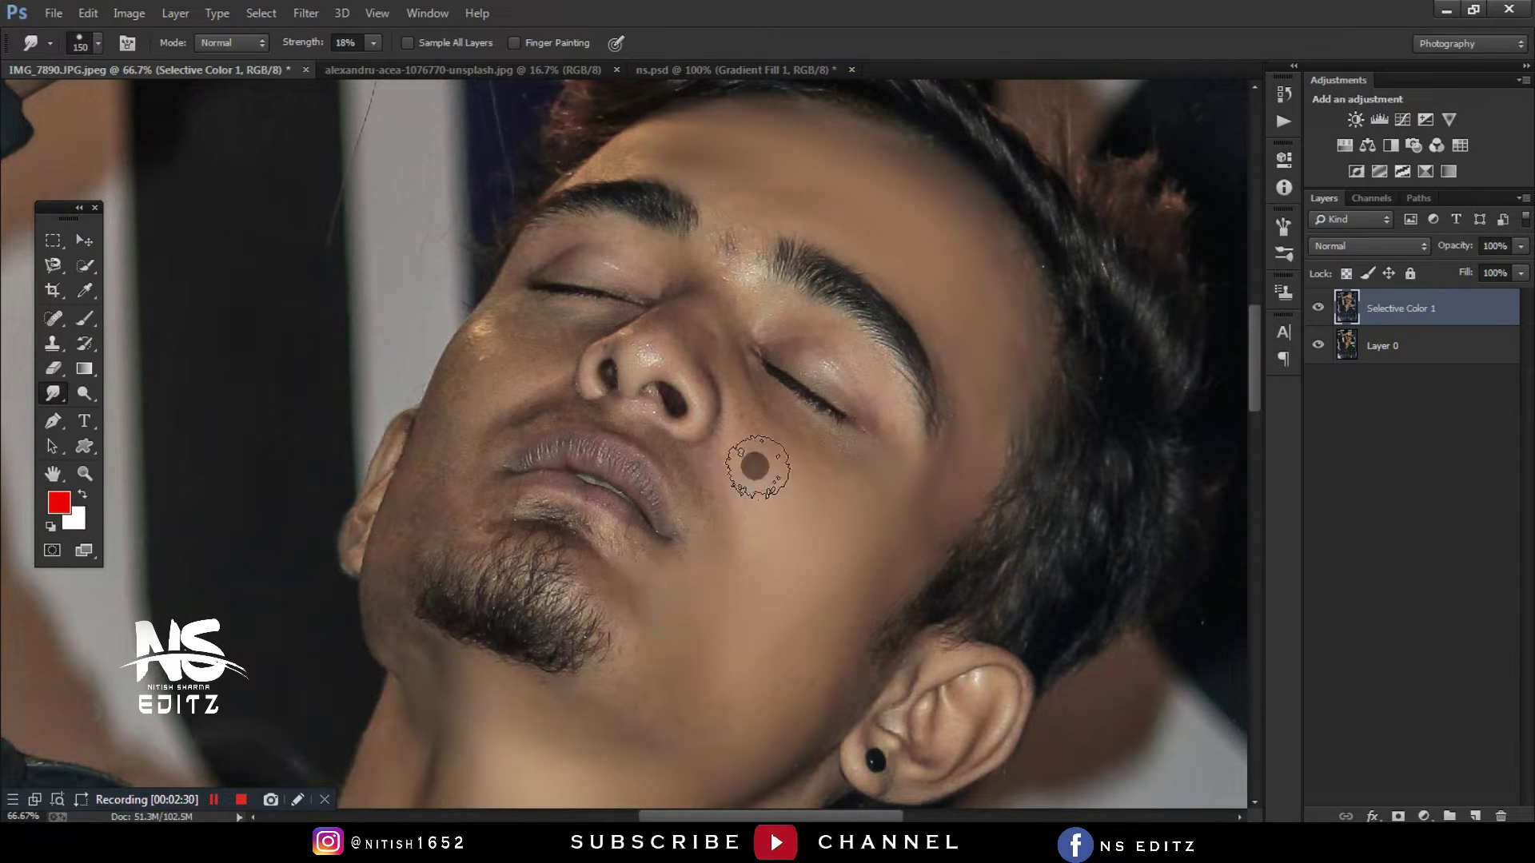
scroll(567, 618, "down", 2)
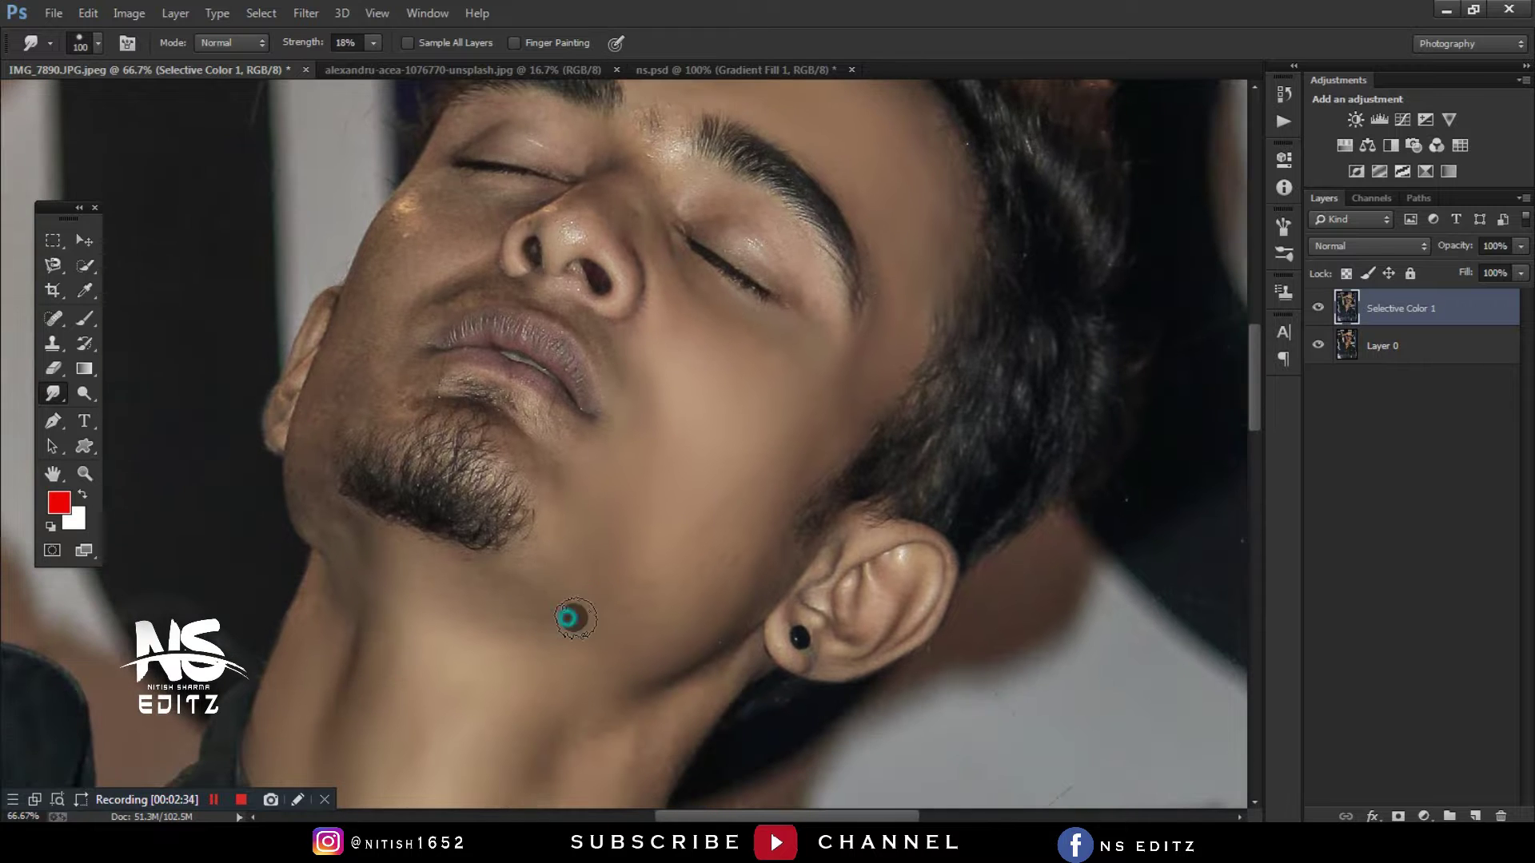
scroll(528, 492, "up", 4)
scroll(528, 492, "left", 2)
key("bracketright")
key("bracketright")
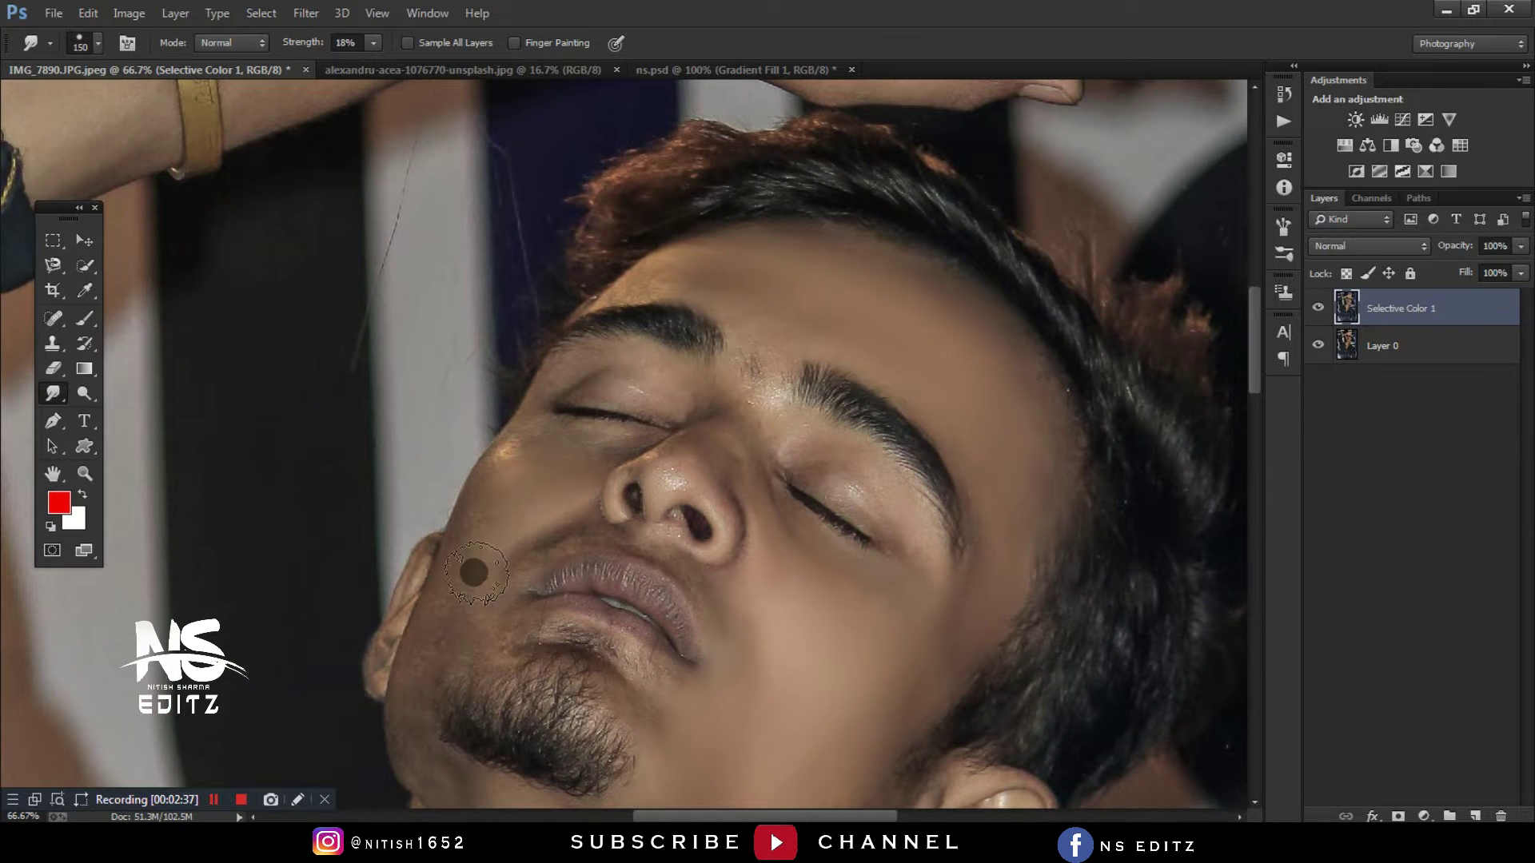
key("bracketleft")
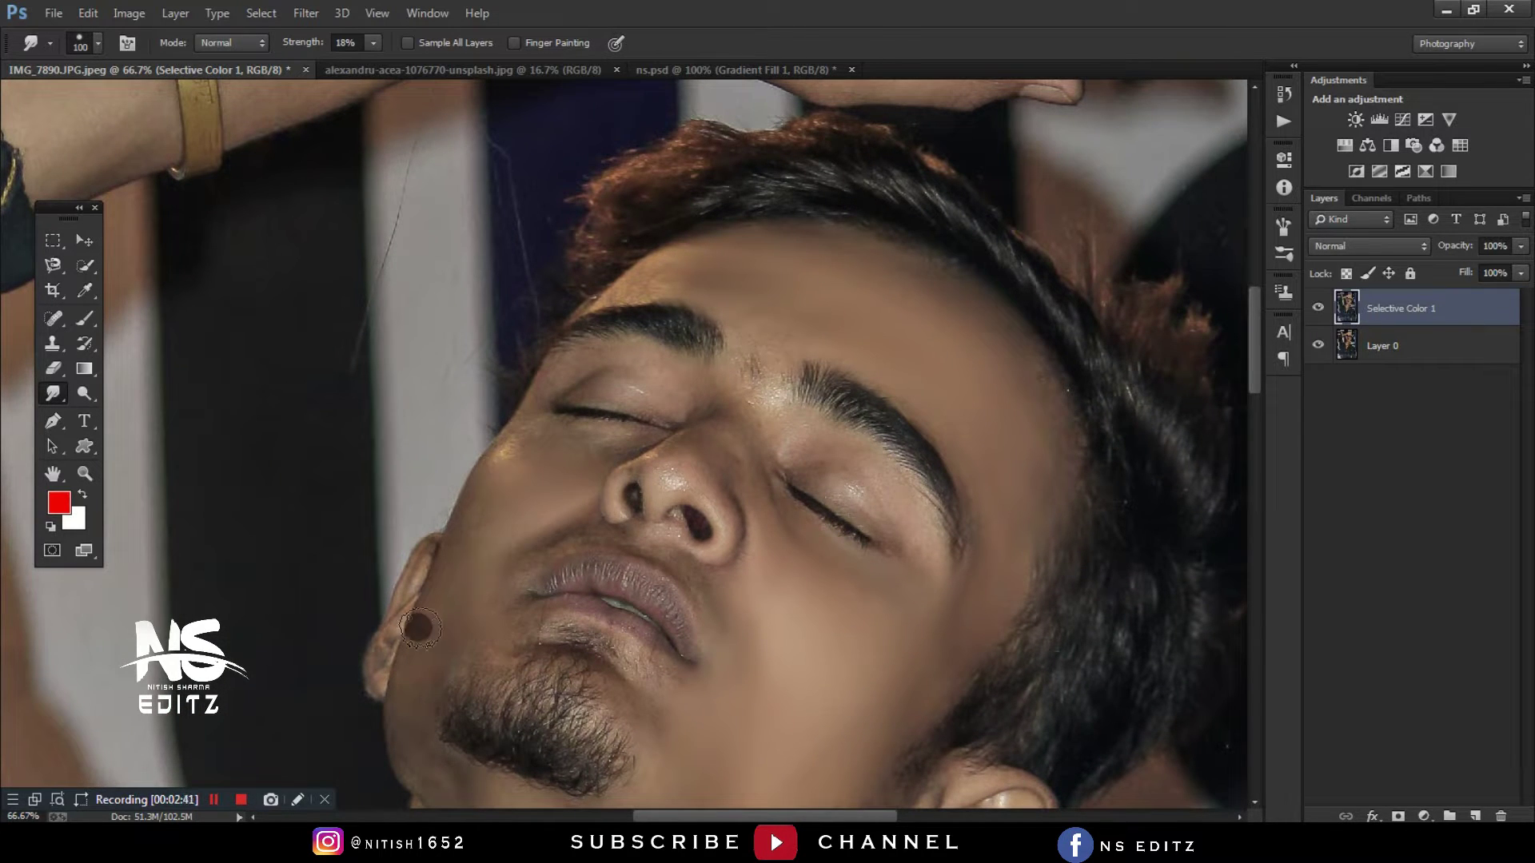
- Soften the skin around the chin and lips with a slightly smaller brush
left_click_drag(431, 758, 453, 640)
left_click_drag(475, 586, 502, 662)
key("bracketleft")
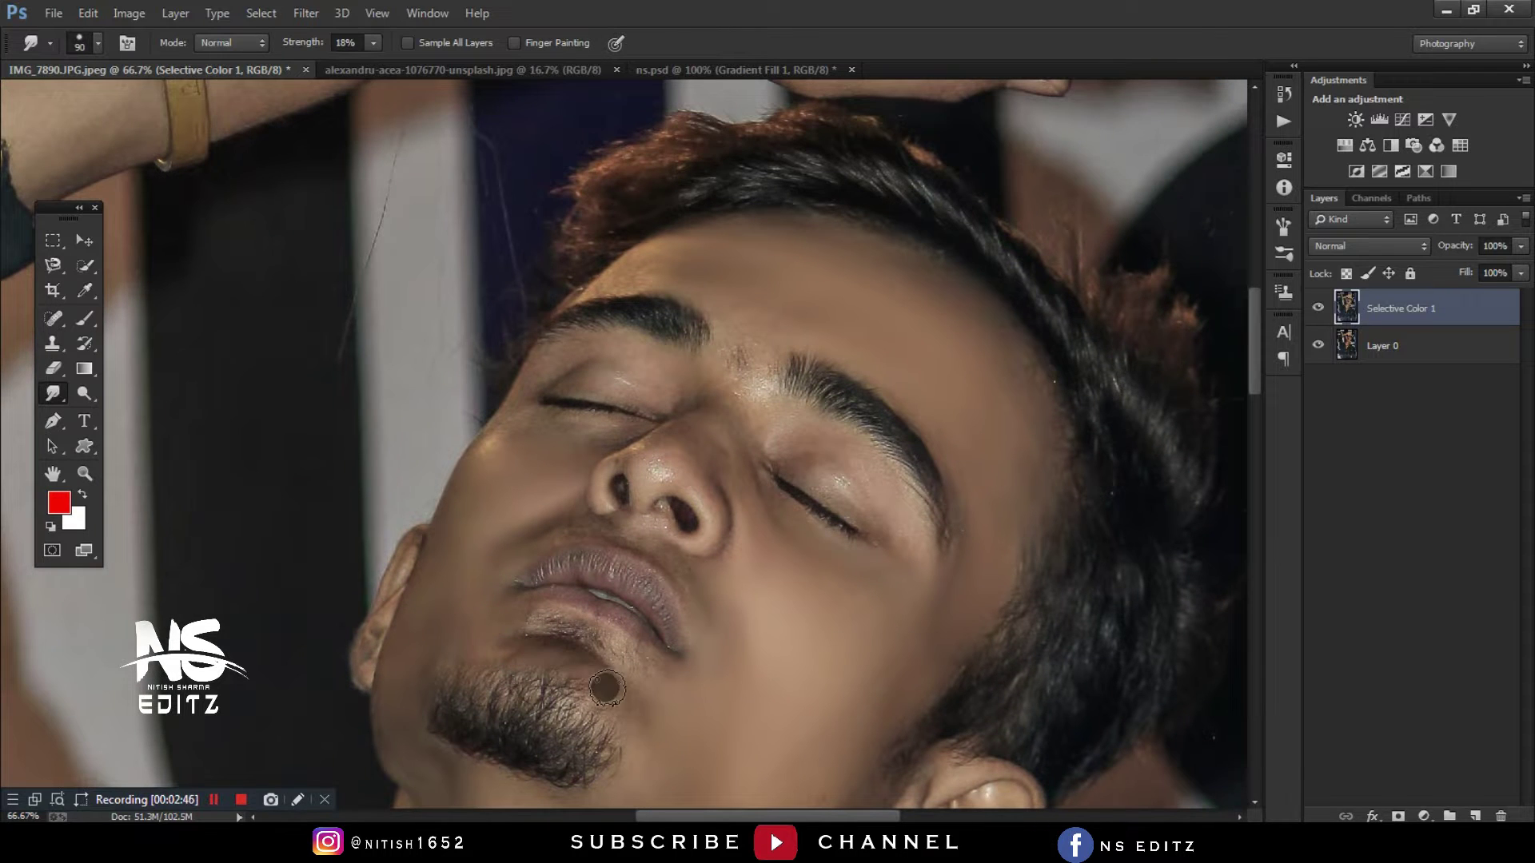
scroll(534, 581, "up", 3)
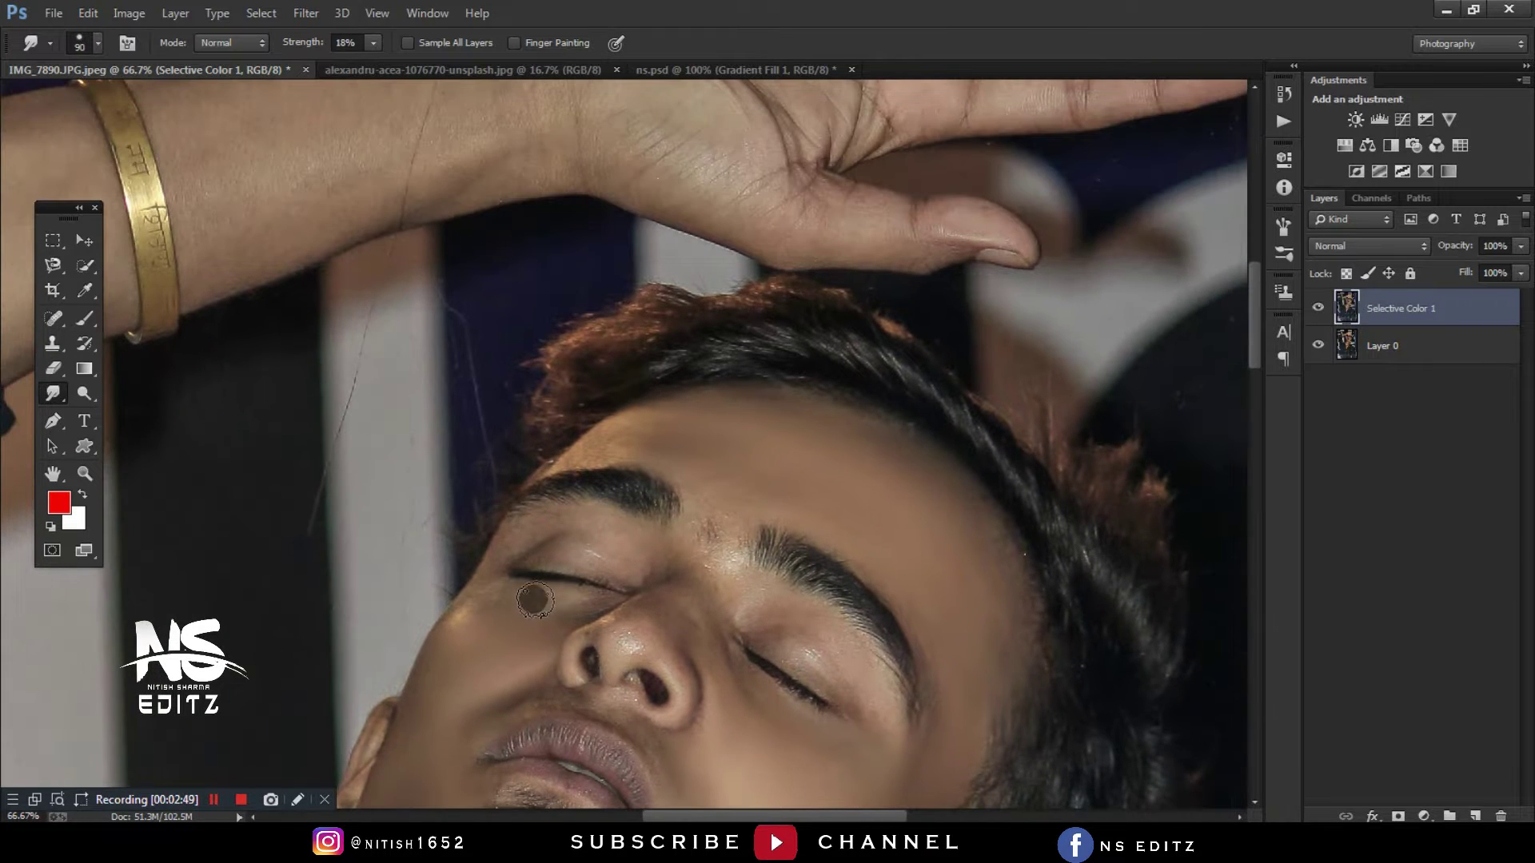
scroll(595, 576, "right", 3)
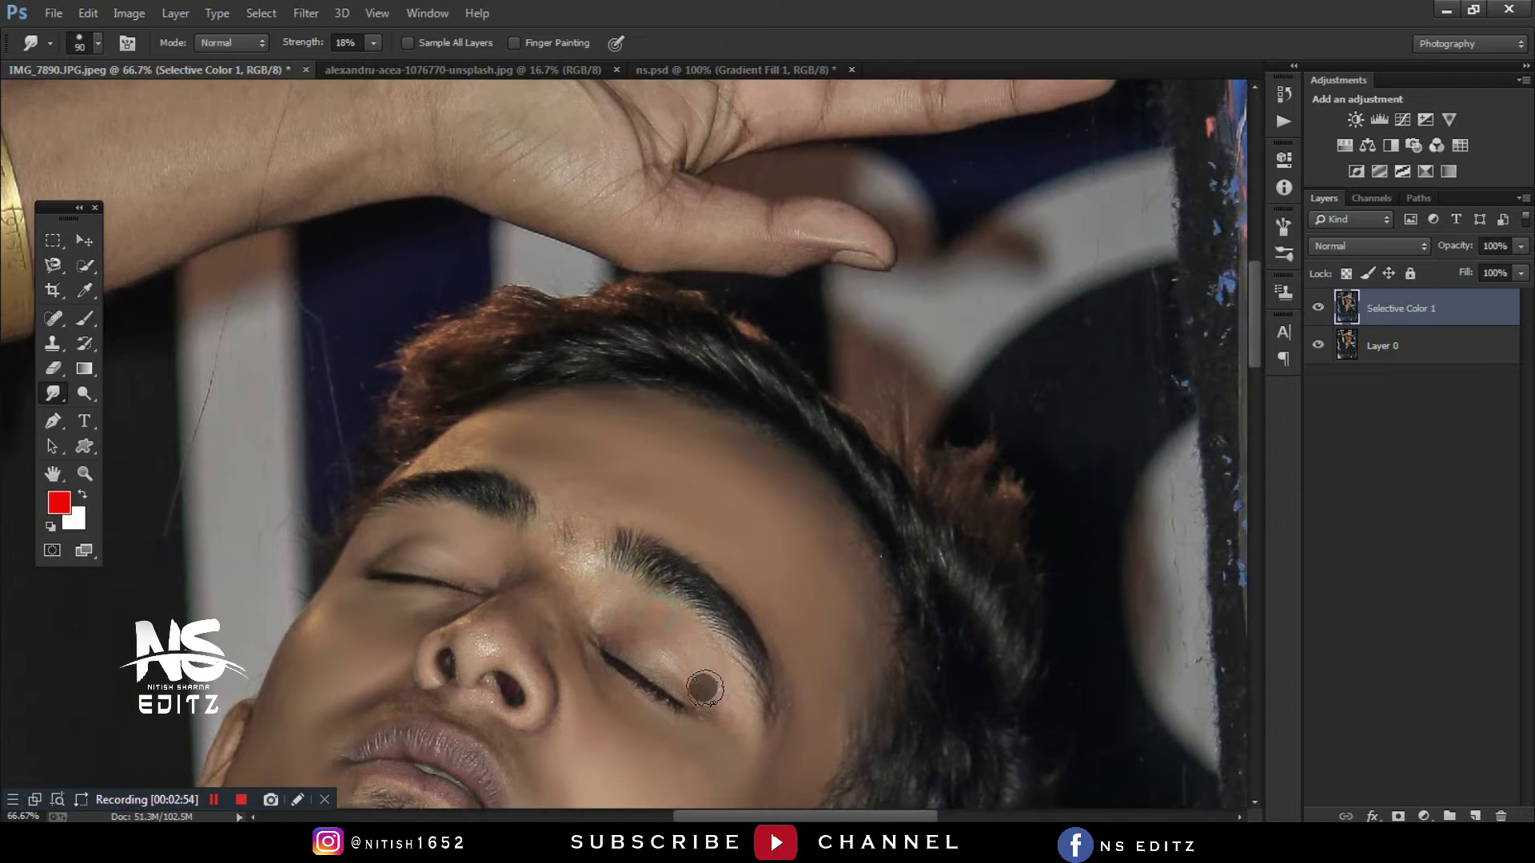
scroll(673, 574, "down", 3)
scroll(558, 435, "up", 1)
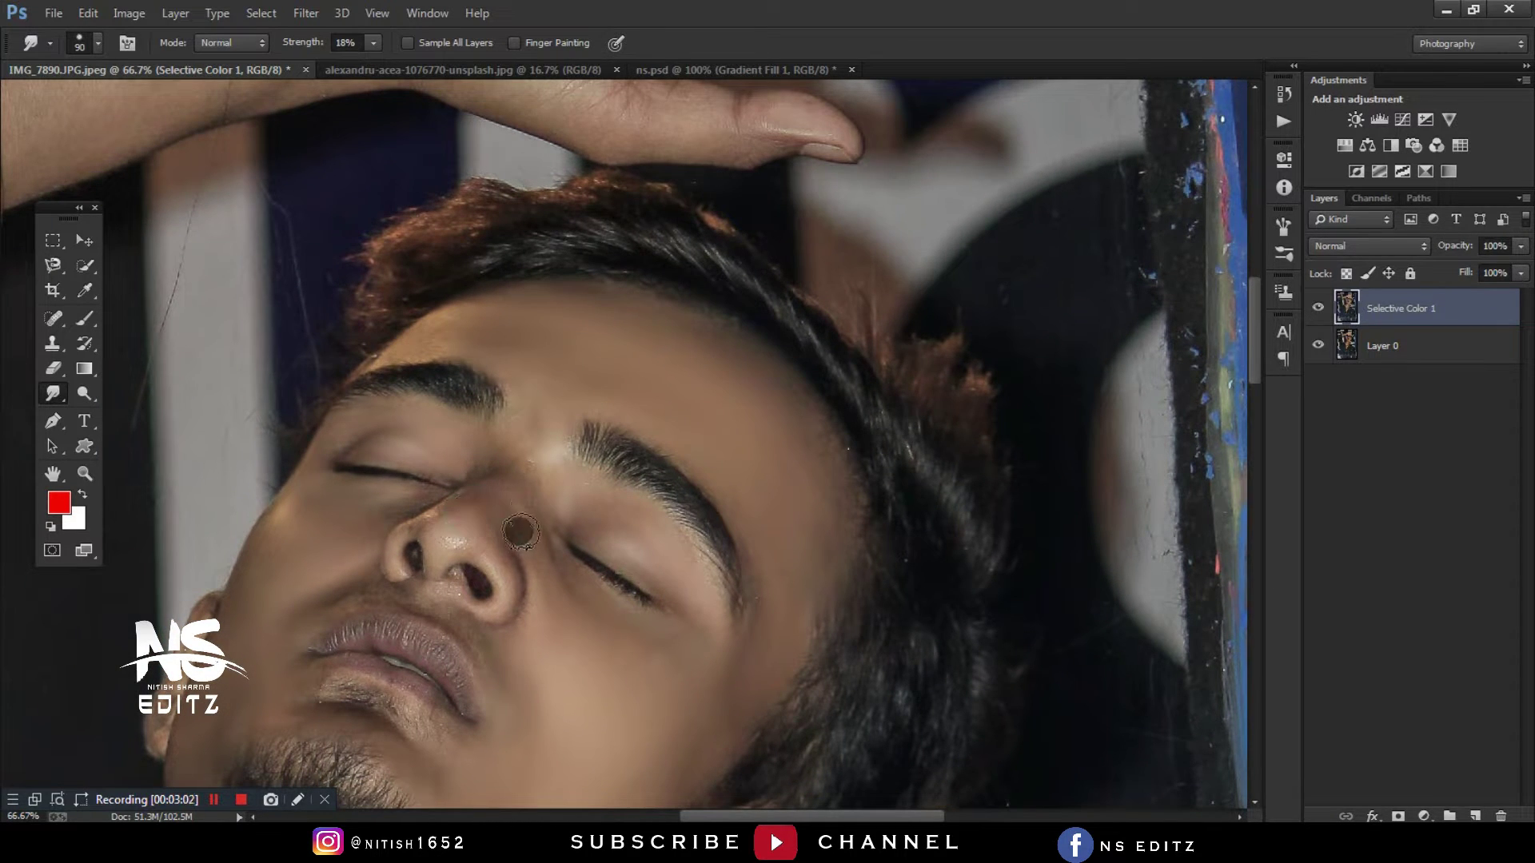
scroll(405, 666, "down", 2)
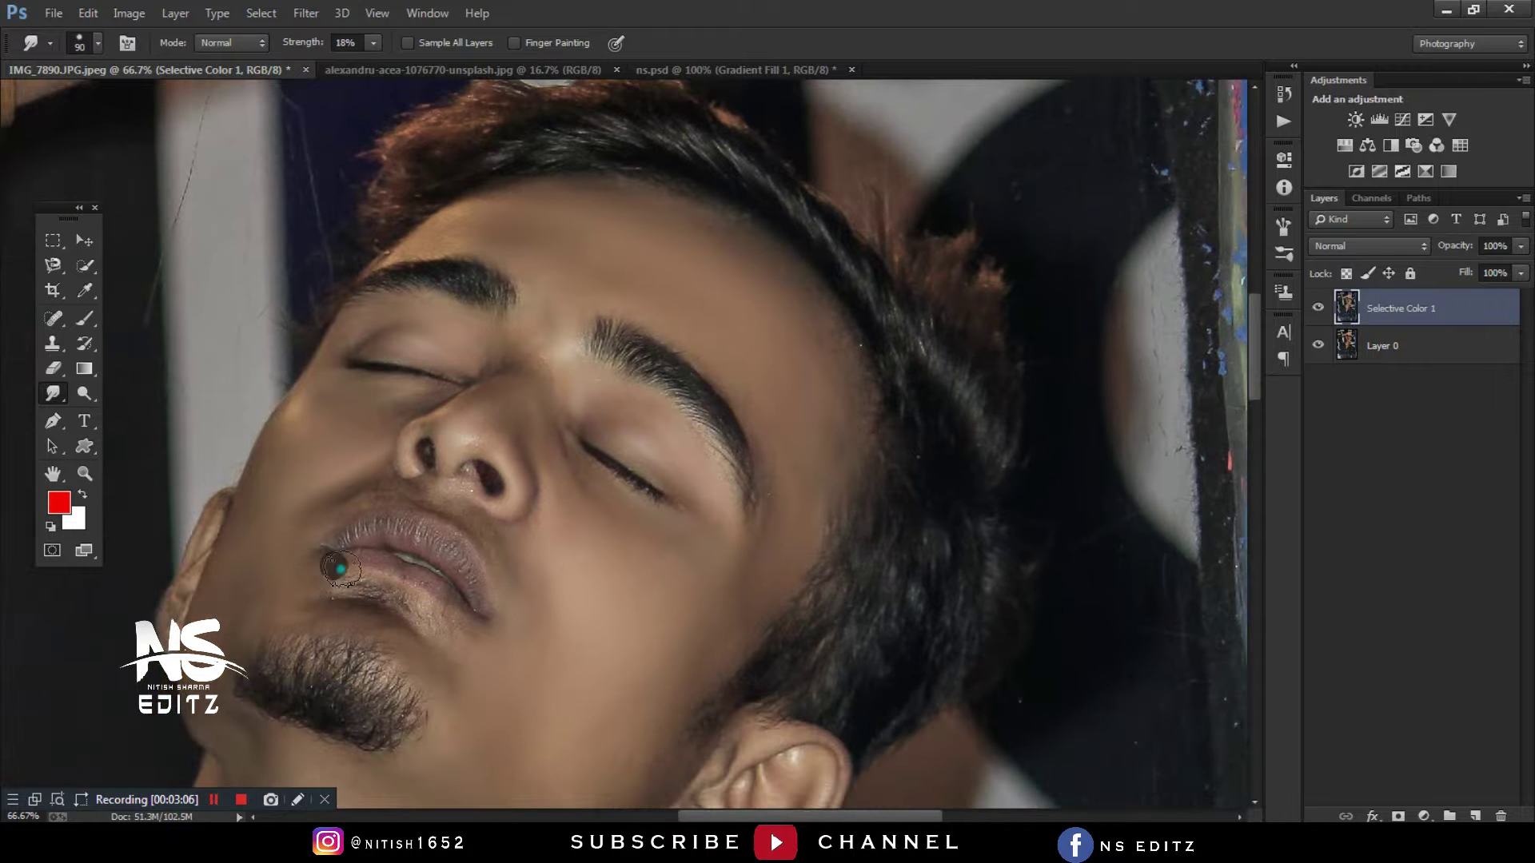
scroll(334, 624, "left", 3)
scroll(368, 570, "down", 3)
scroll(367, 569, "right", 1)
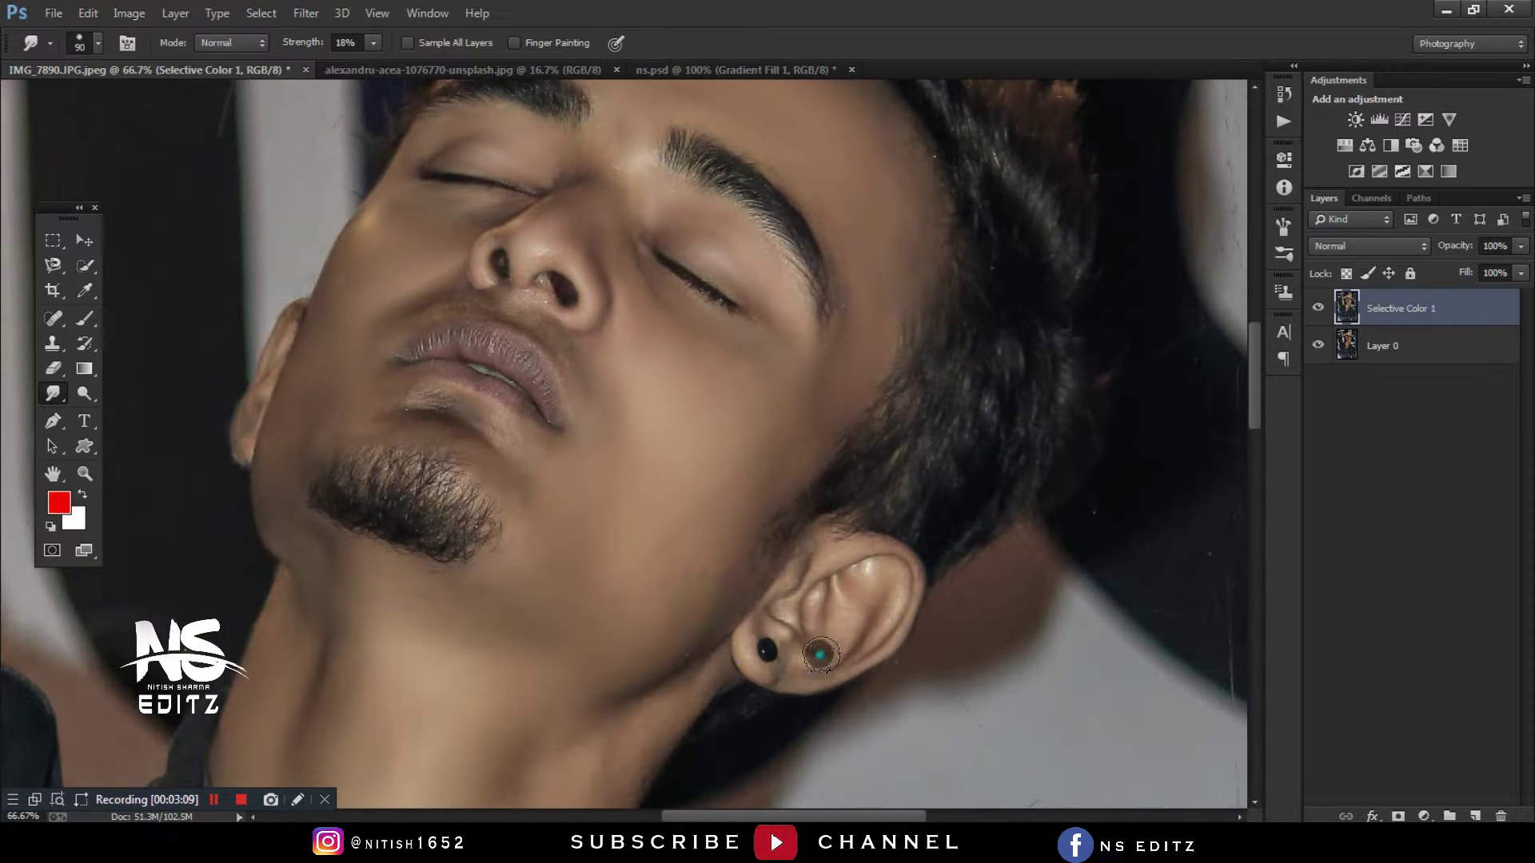
scroll(831, 569, "down", 3)
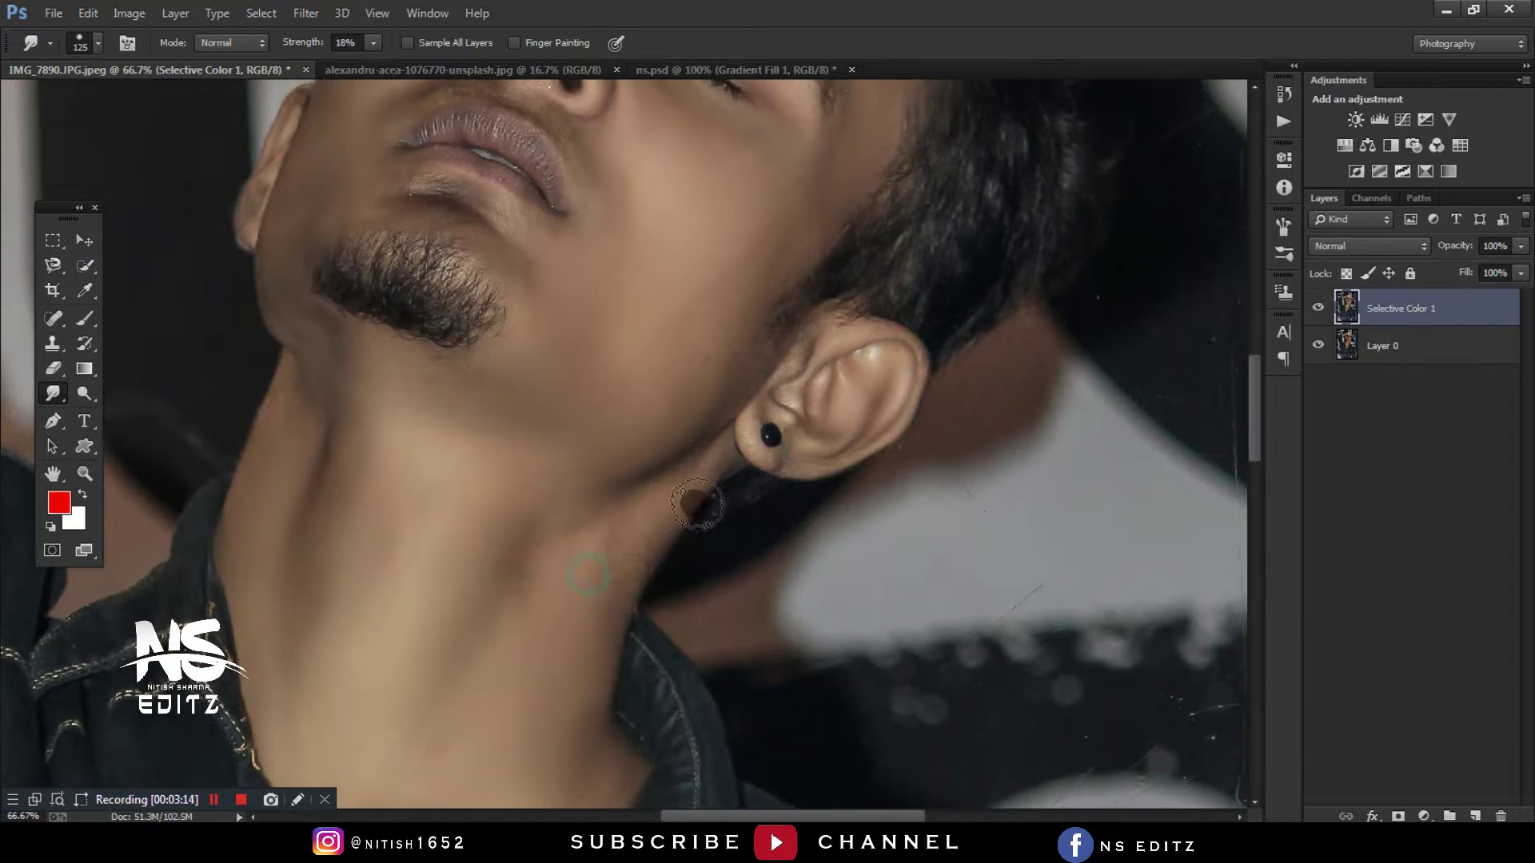
- Smooth the neck, raised arm and palm with larger brushes, then fit the photo on screen
key("bracketright")
key("bracketright")
scroll(541, 555, "left", 4)
scroll(635, 316, "up", 10)
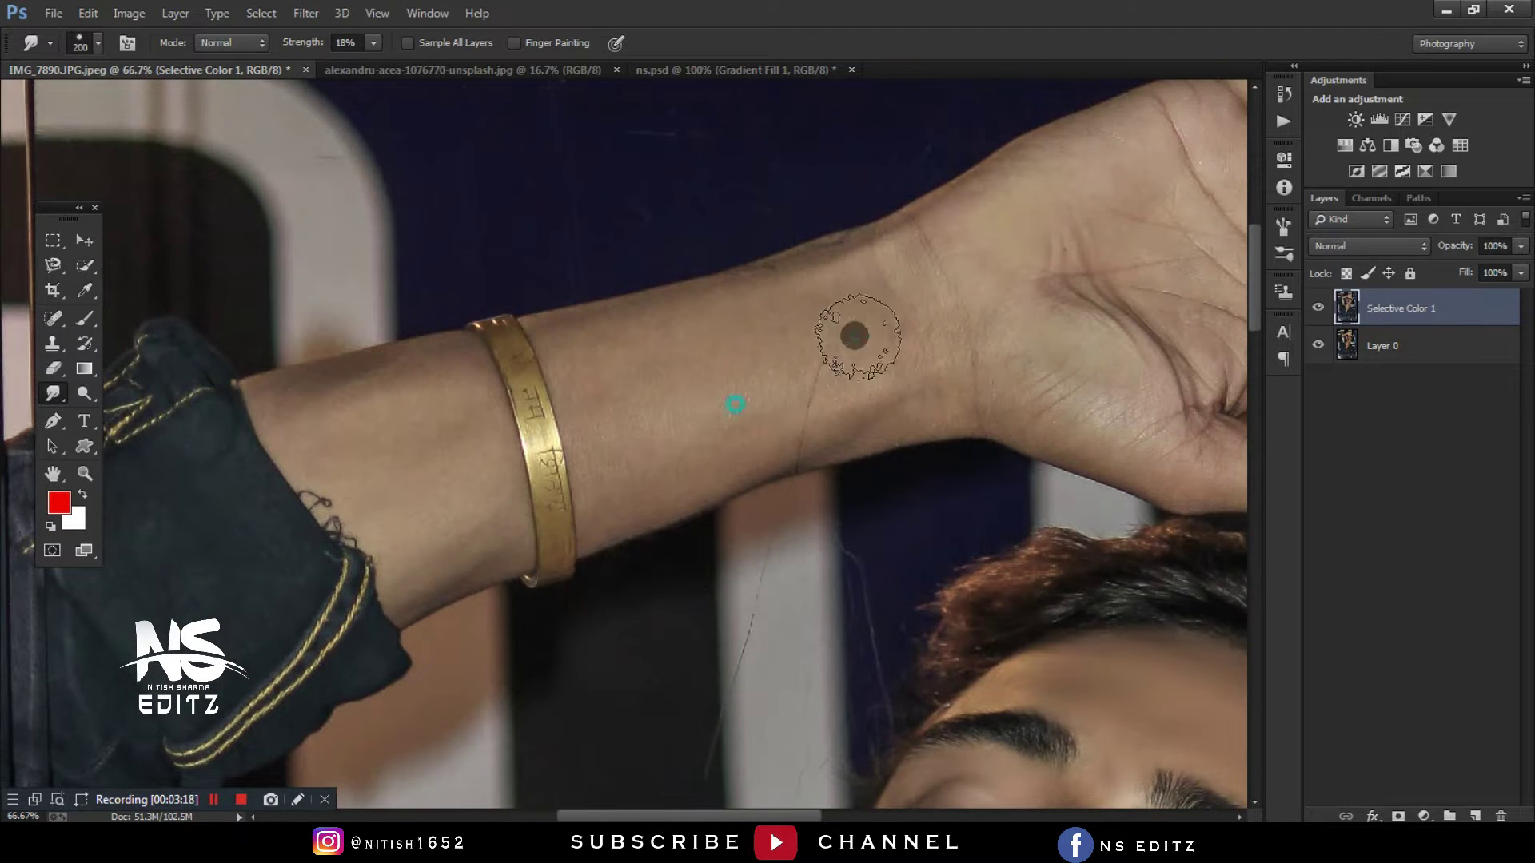
key("bracketright")
key("bracketright")
key("bracketright")
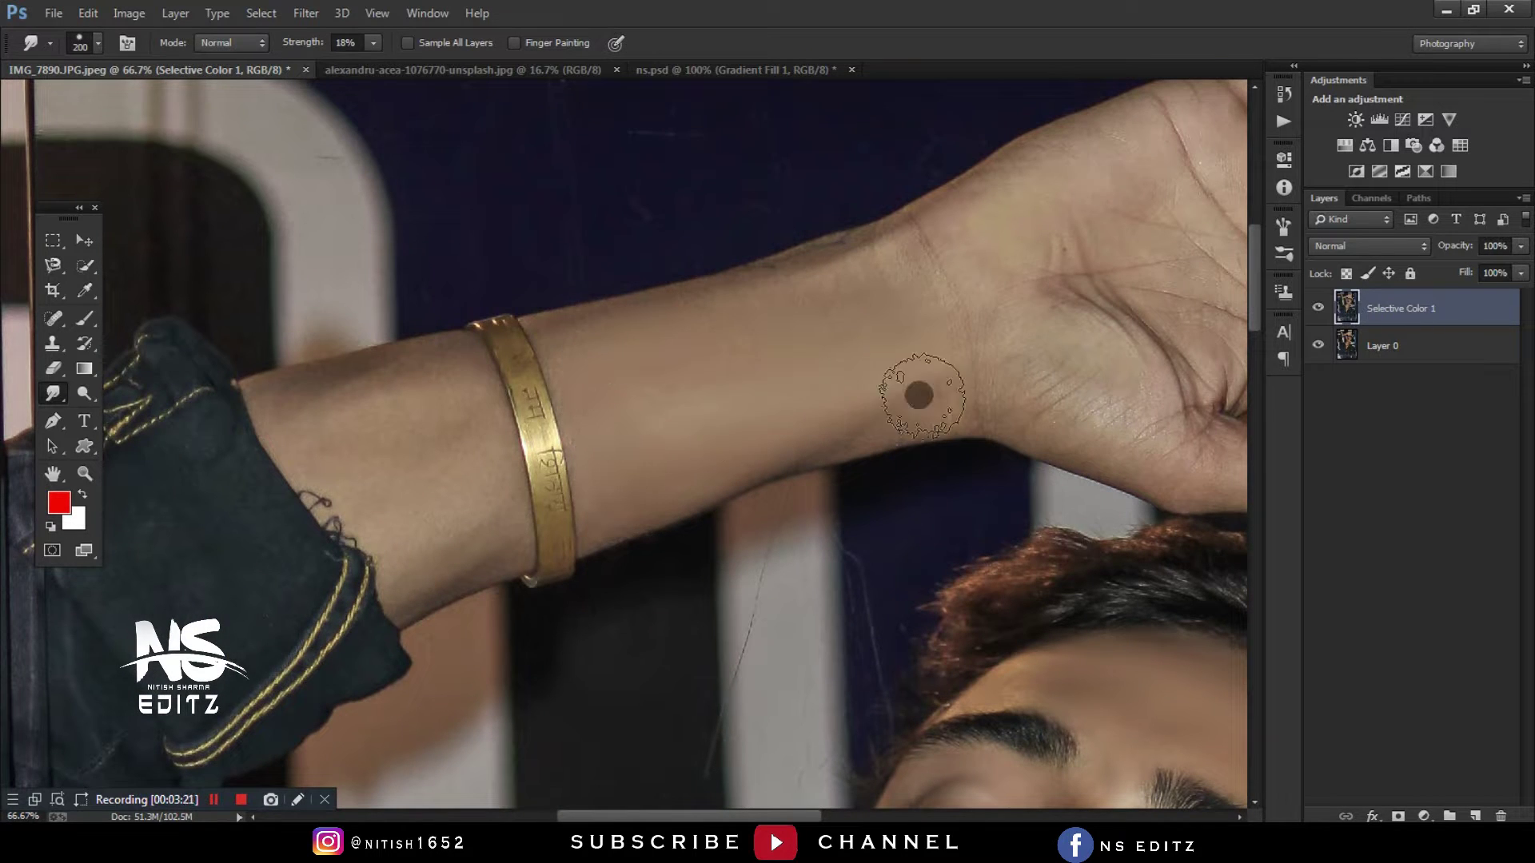
key("bracketright")
key("bracketright")
key("bracketleft")
key("bracketleft")
key("bracketleft")
scroll(361, 414, "up", 2)
scroll(361, 415, "right", 6)
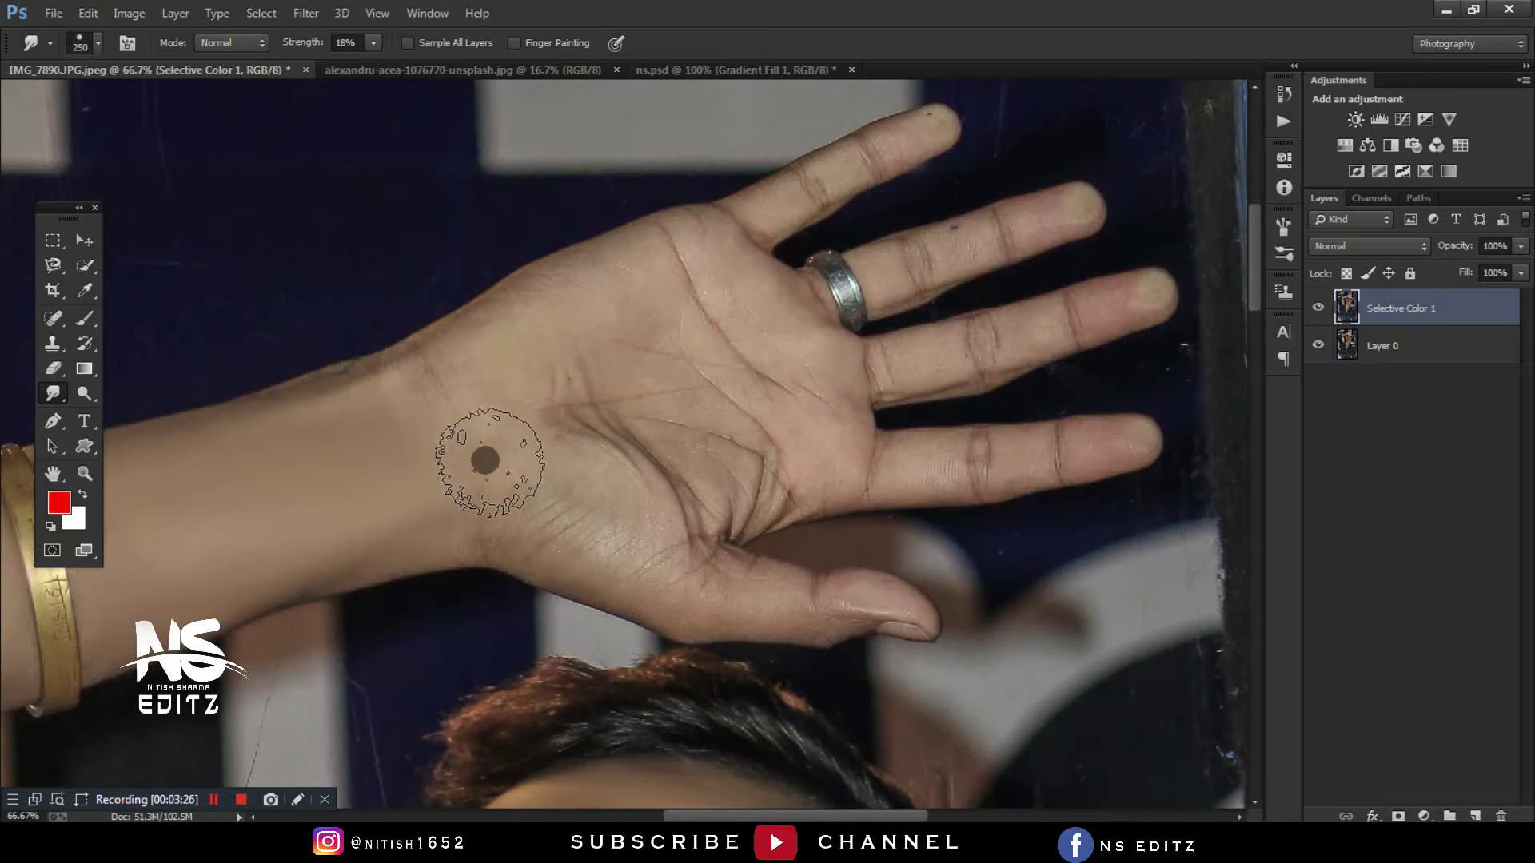
scroll(758, 585, "down", 3)
scroll(853, 499, "down", 5)
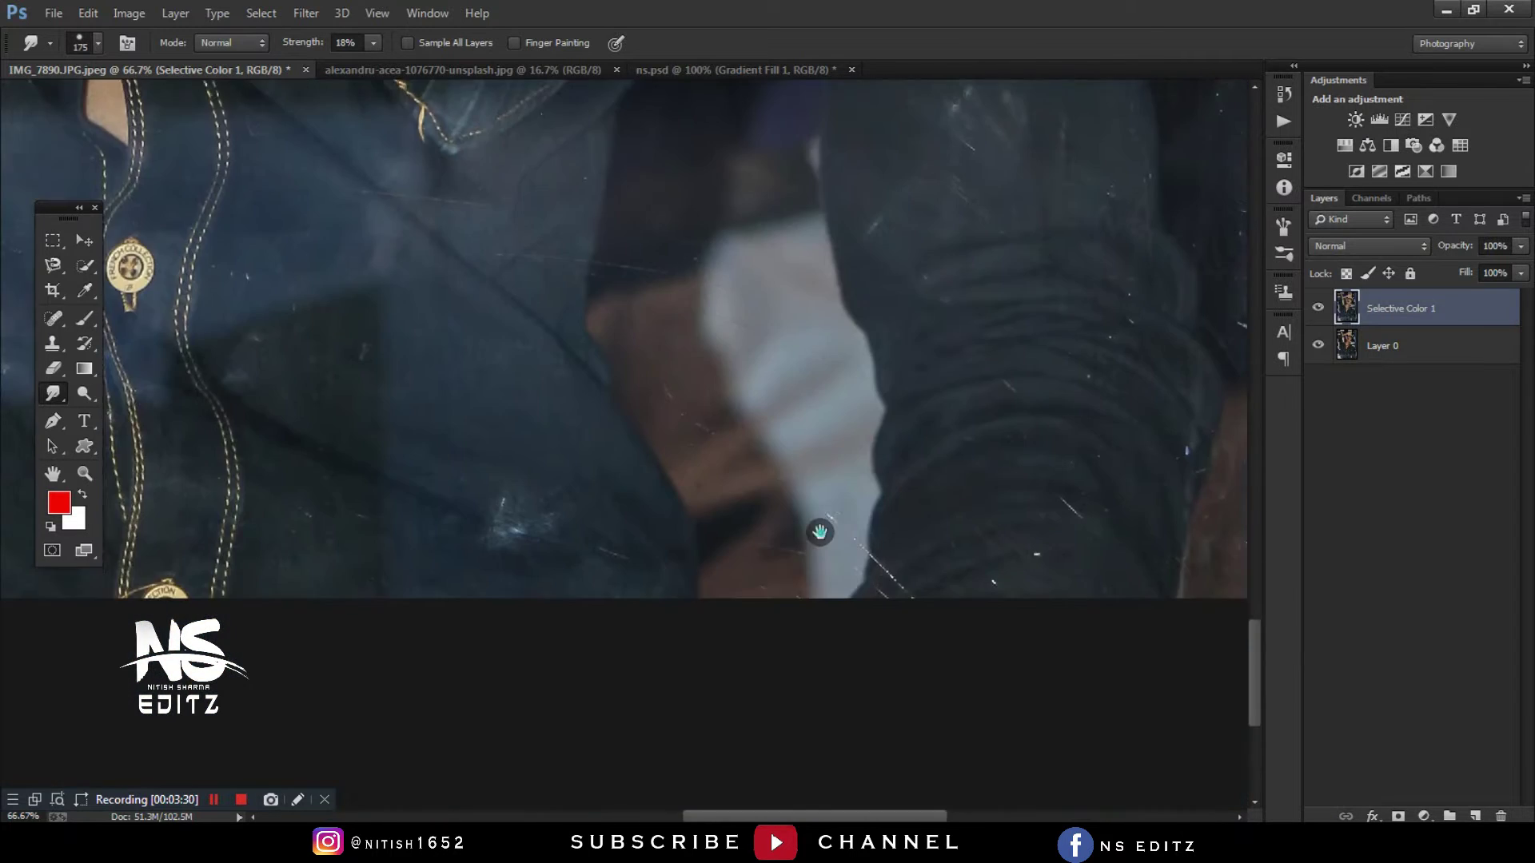
key("ctrl+0")
left_click(305, 12)
mouse_move(341, 507)
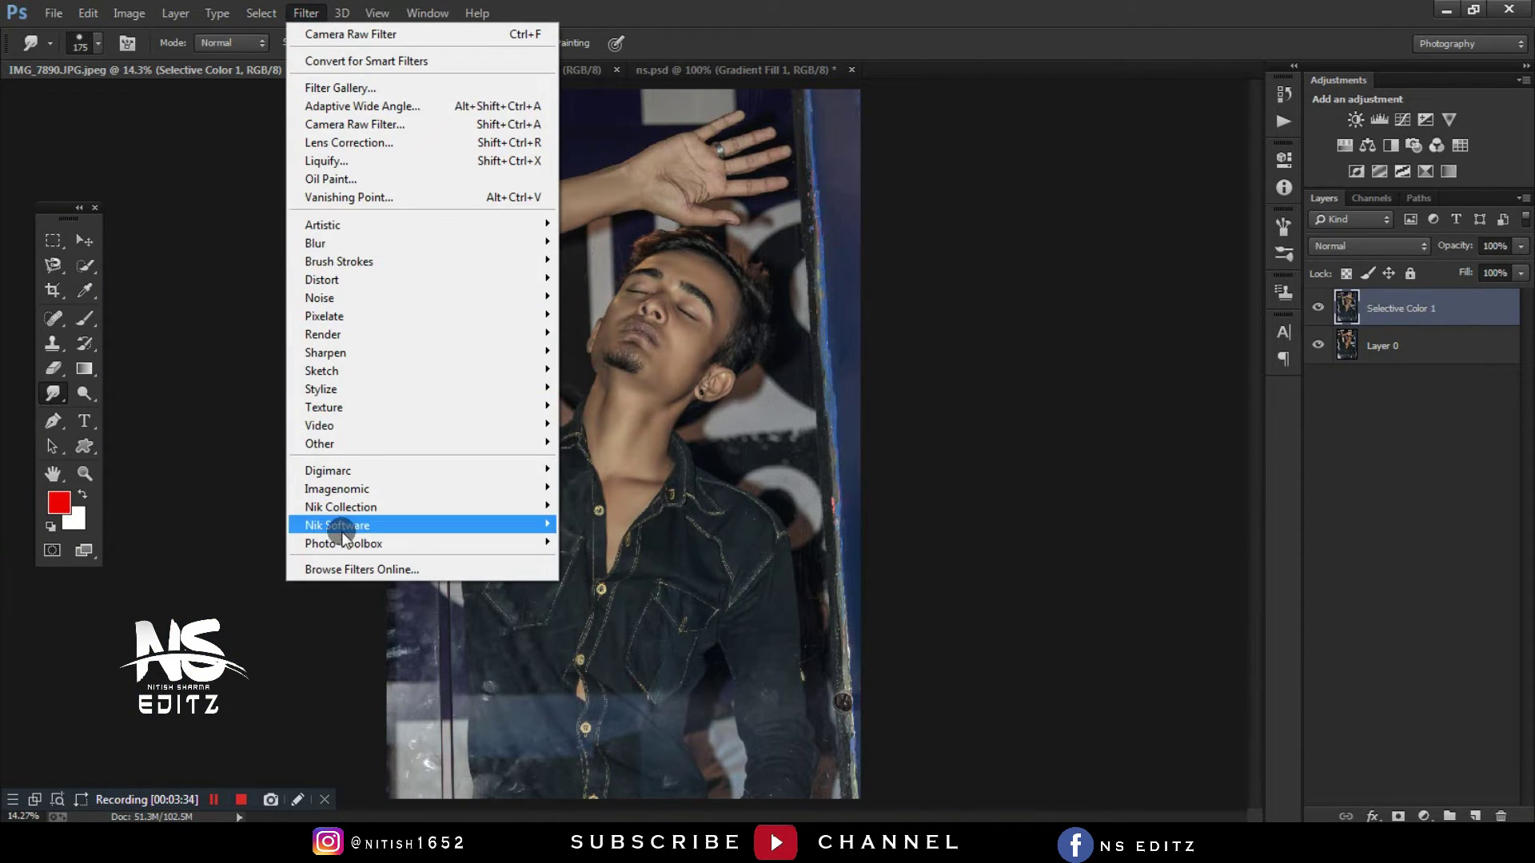
- In Color Efex Pro 4, re-add Dark Contrasts with 46% detail, -24% brightness, -23% saturation
left_click(584, 523)
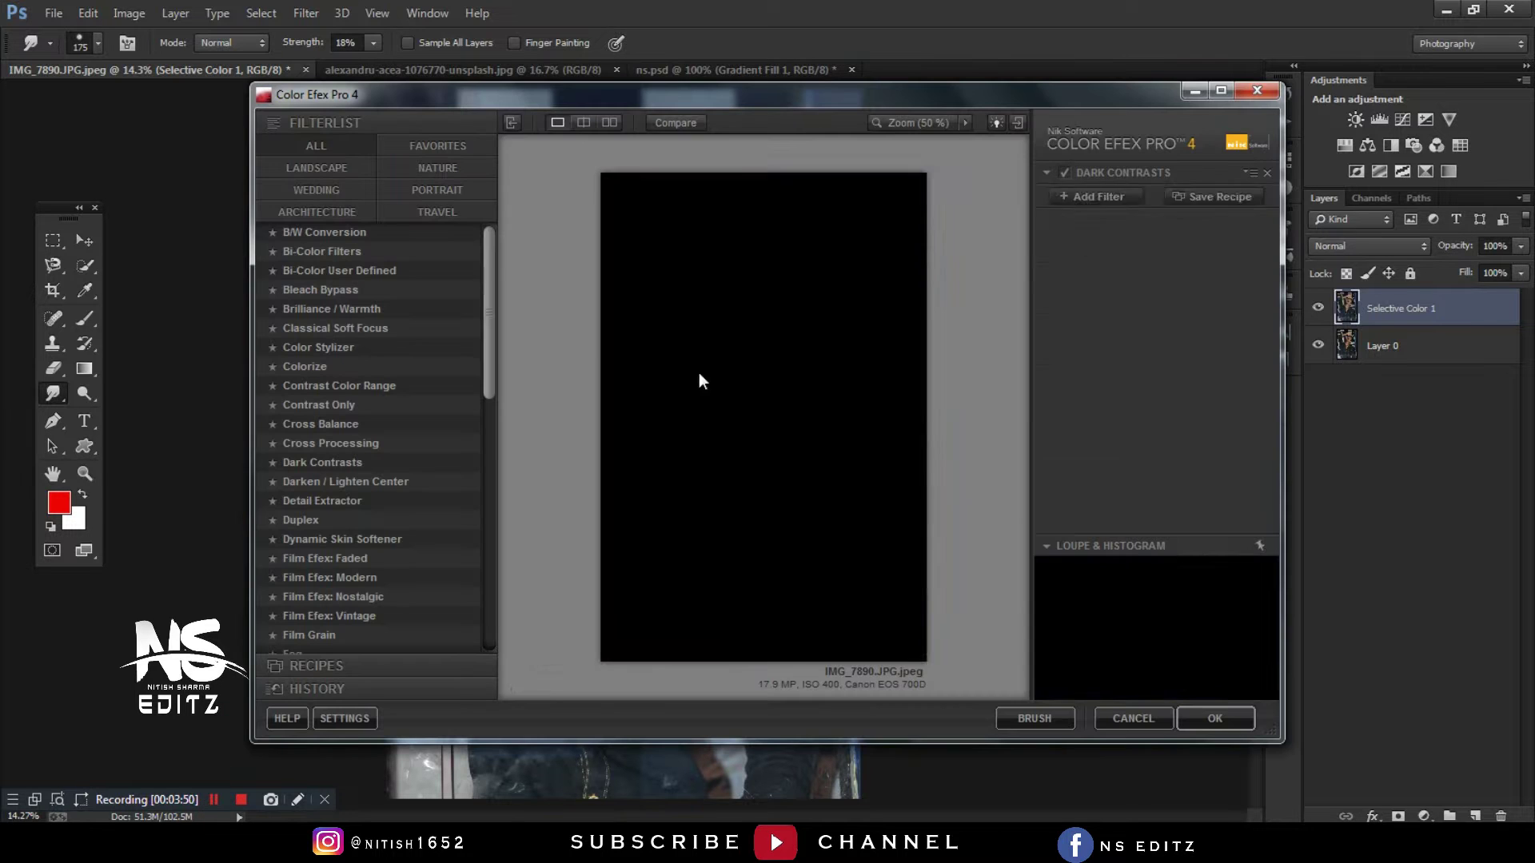
left_click(1265, 174)
left_click(322, 462)
left_click(1148, 220)
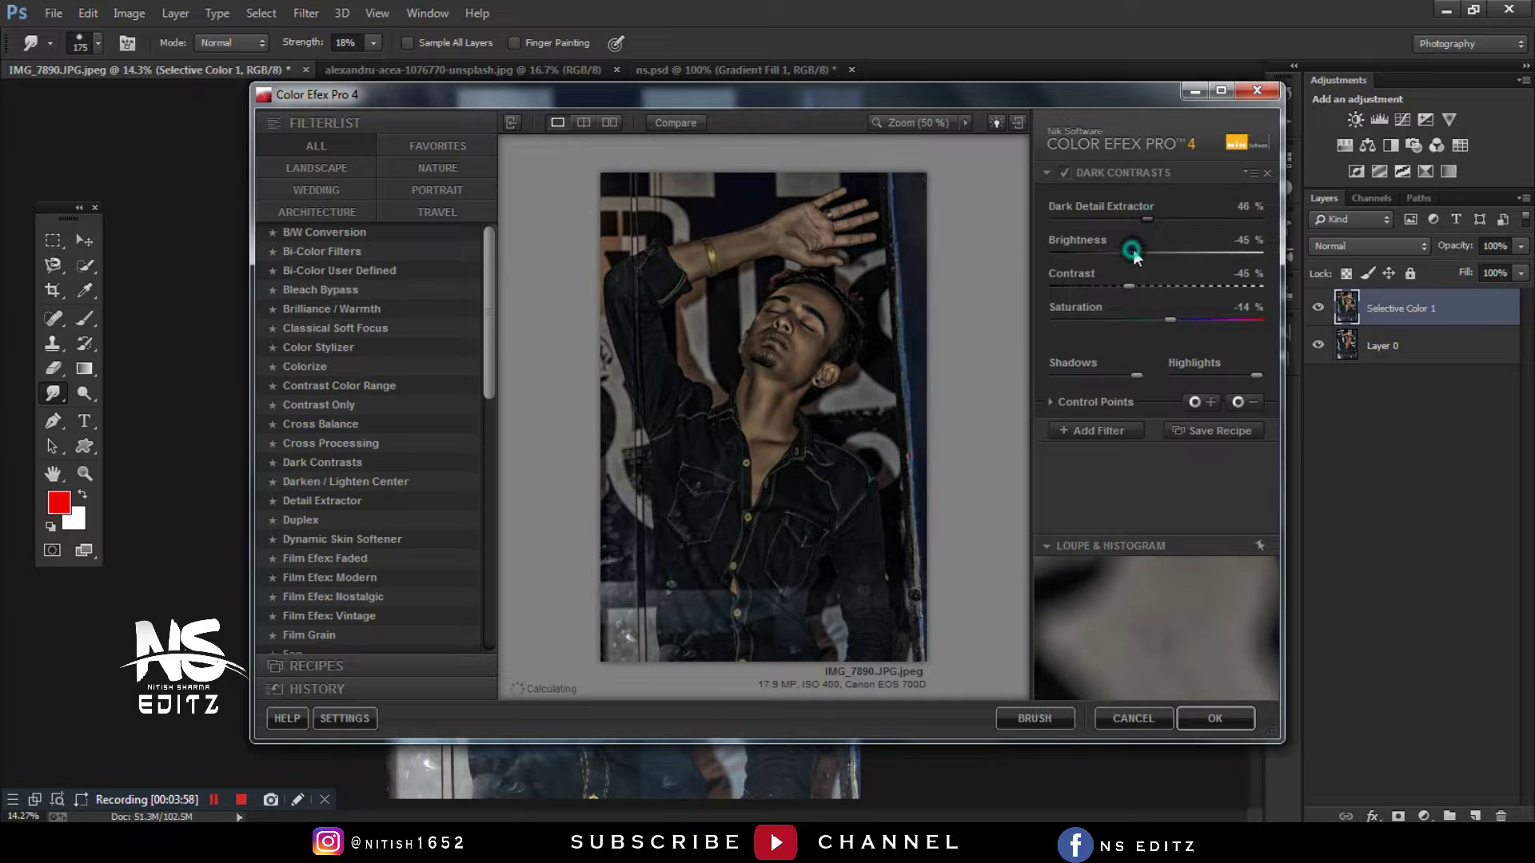
left_click_drag(1130, 252, 1158, 250)
- Place Dark Contrasts control points on the face, raised arm, wrist, hand and fingers
left_click(1239, 401)
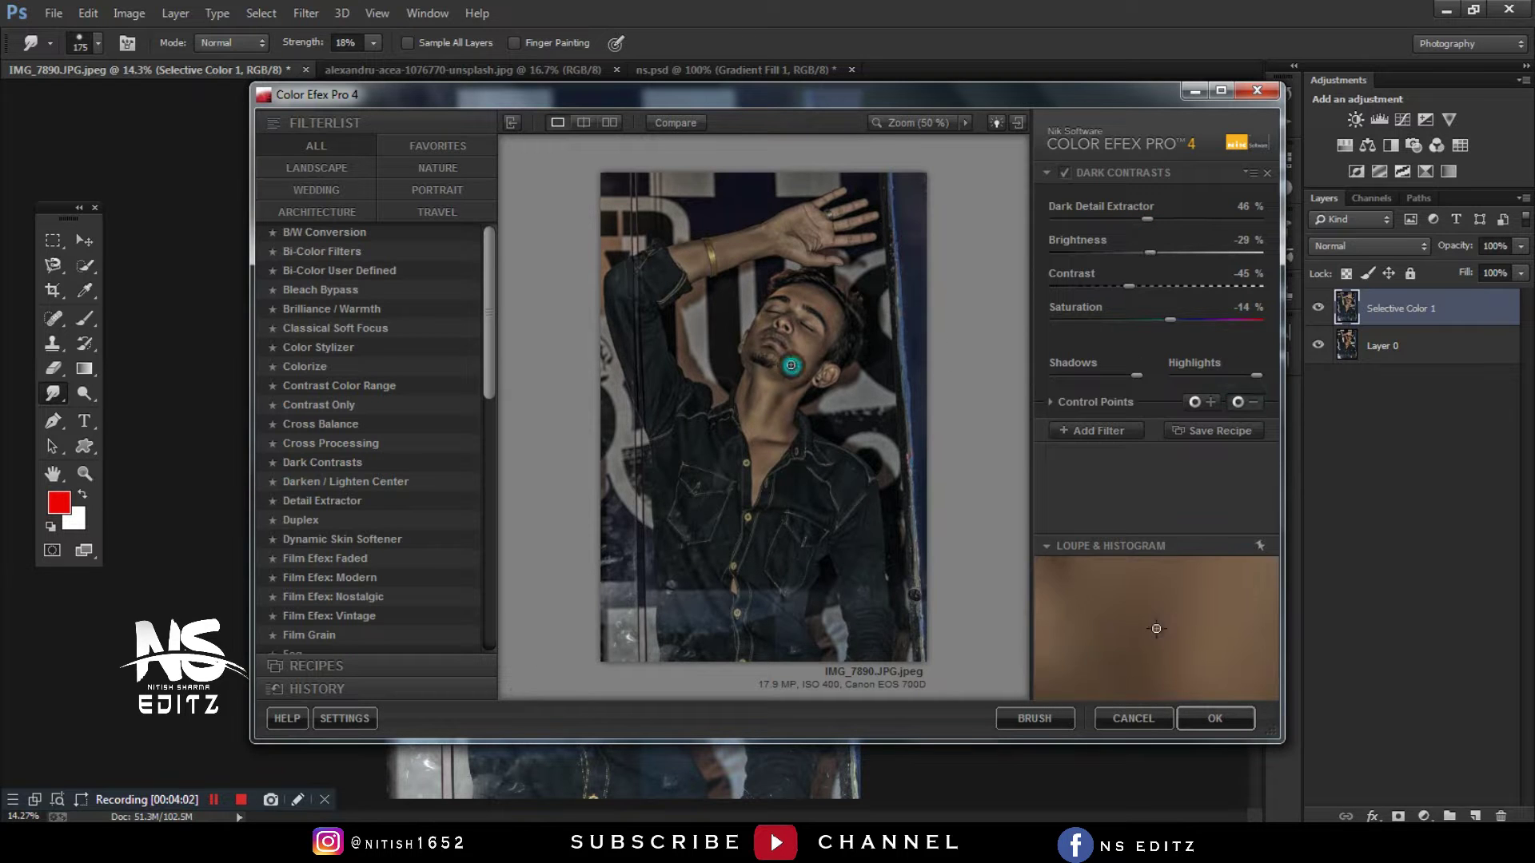
left_click(734, 366)
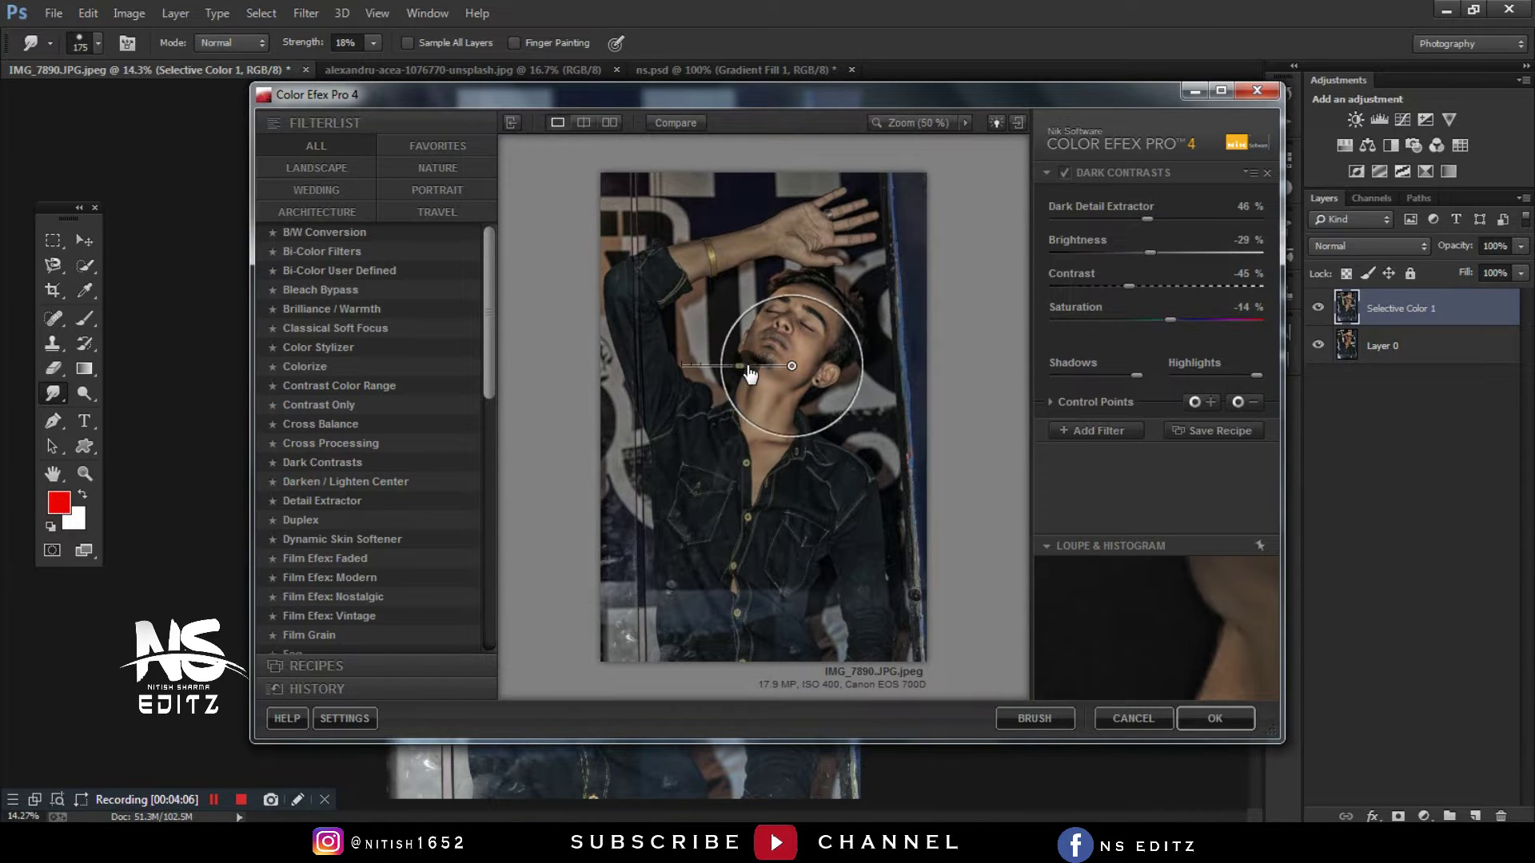
left_click(826, 234)
left_click(739, 252)
left_click(690, 267)
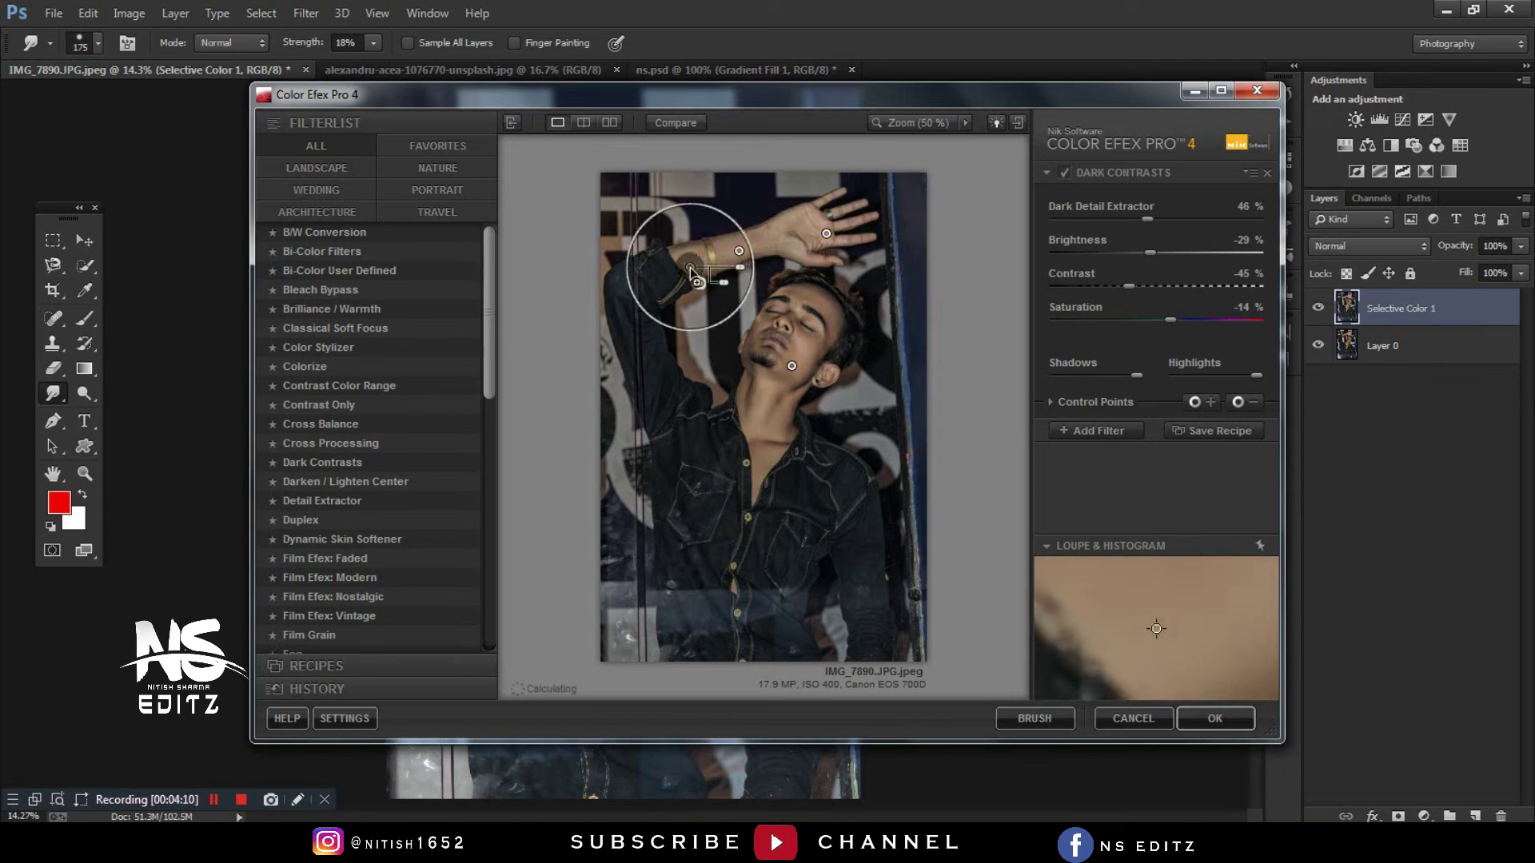
left_click(814, 236)
left_click(845, 208)
left_click(858, 237)
left_click(828, 261)
left_click(782, 305)
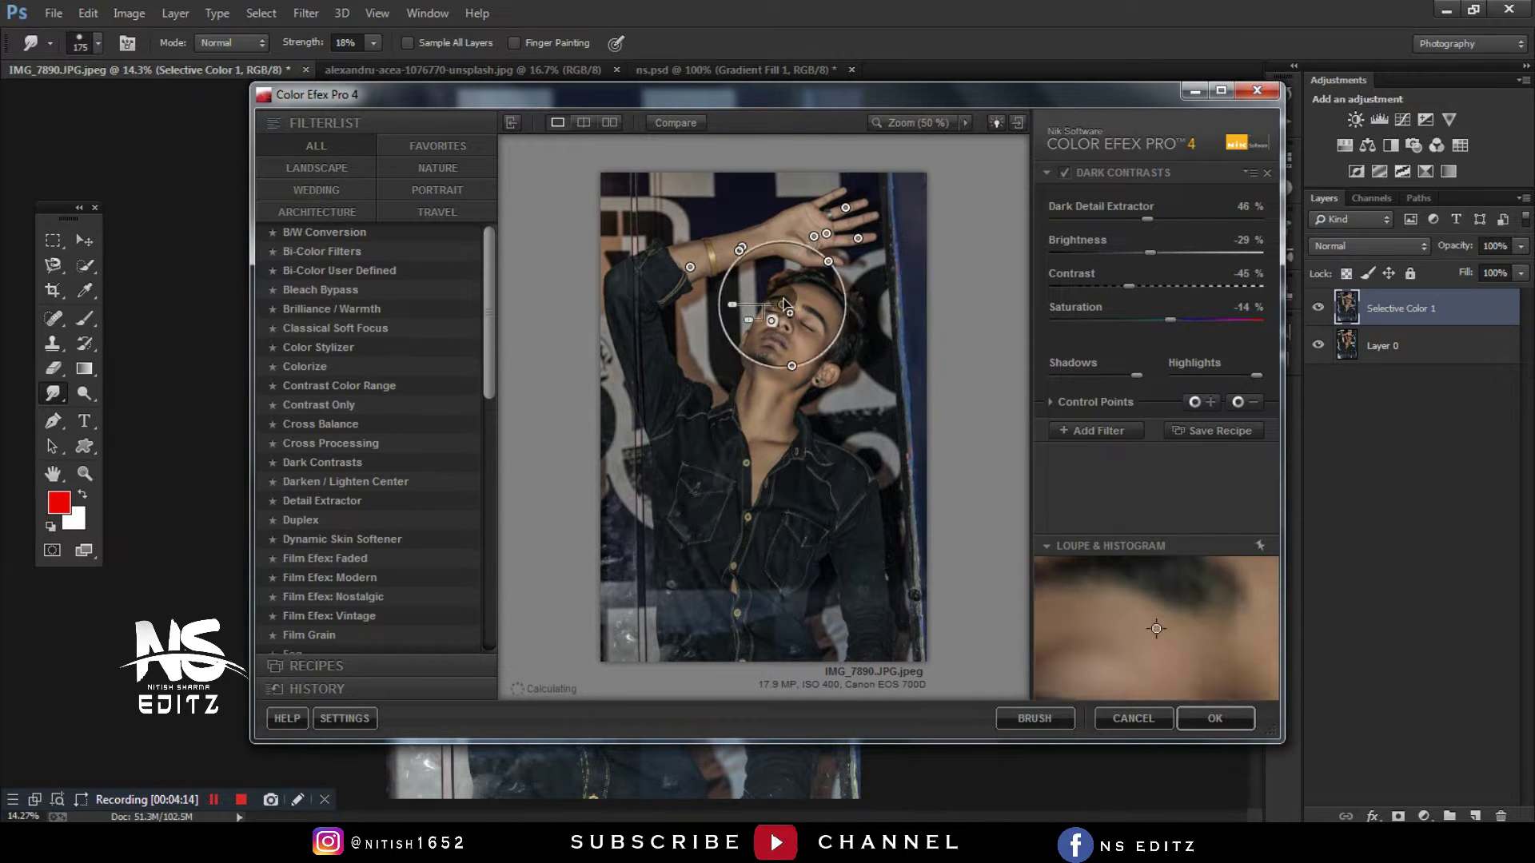
left_click(824, 319)
- Add control points on the cheek, chin, neck, chest, forearm, eyes and forehead
left_click(790, 348)
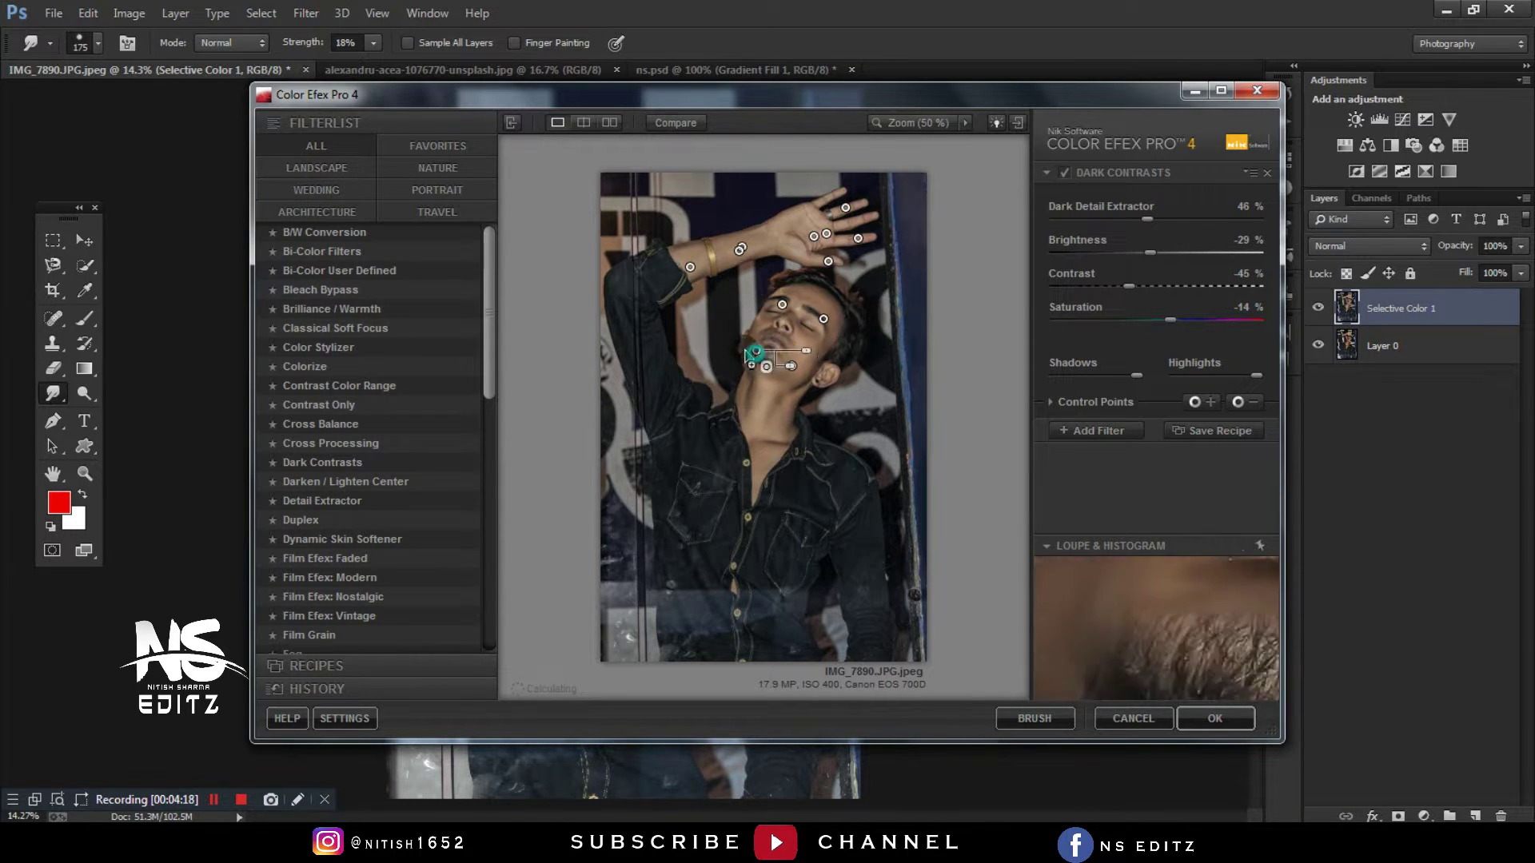
left_click(785, 394)
left_click(785, 423)
left_click(770, 455)
left_click(784, 440)
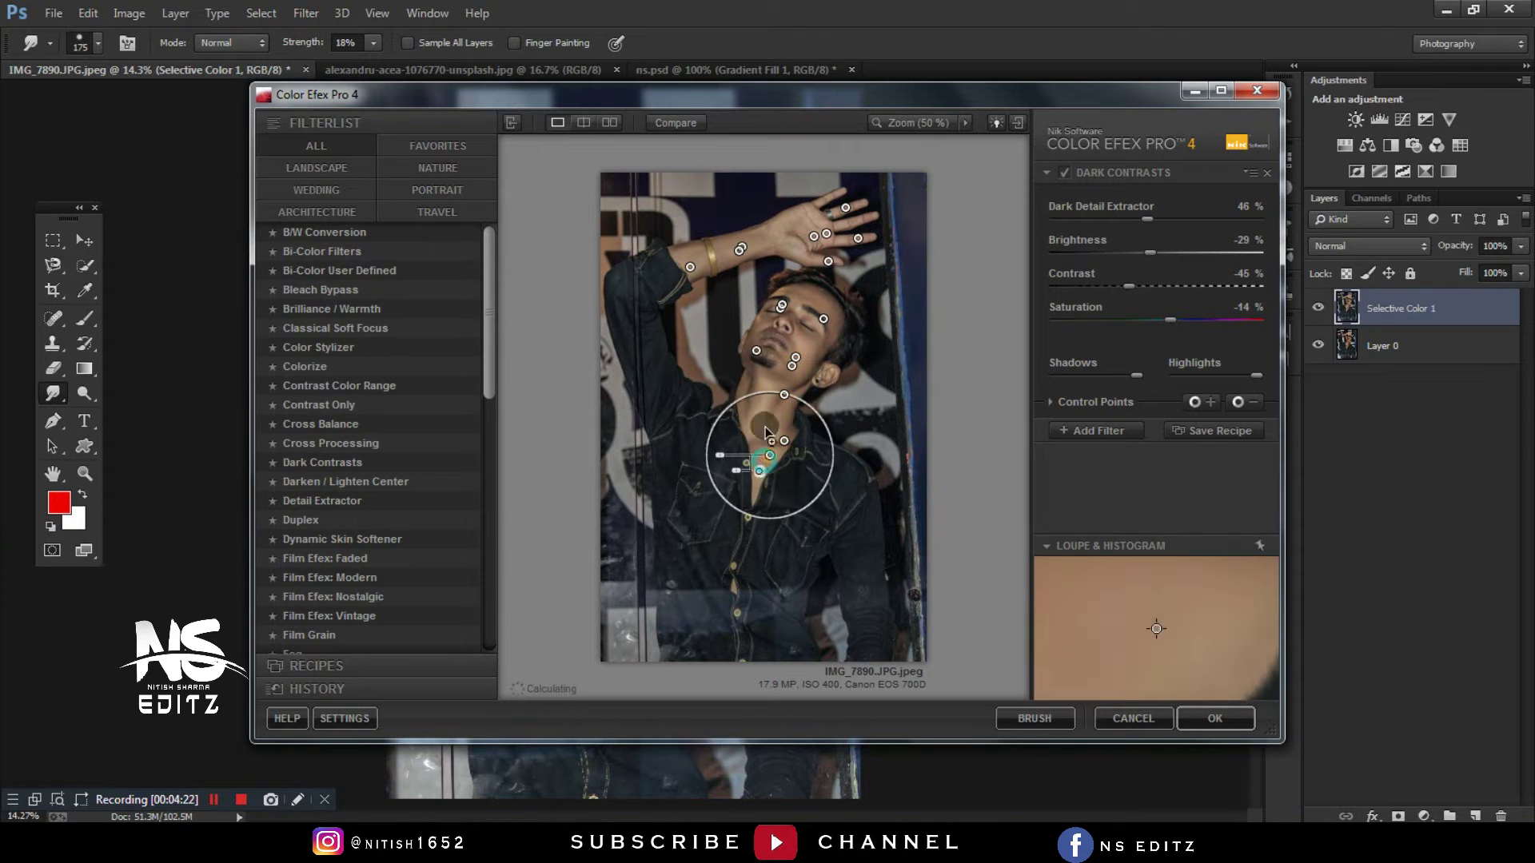
left_click(756, 411)
left_click(760, 372)
left_click(799, 229)
left_click(822, 305)
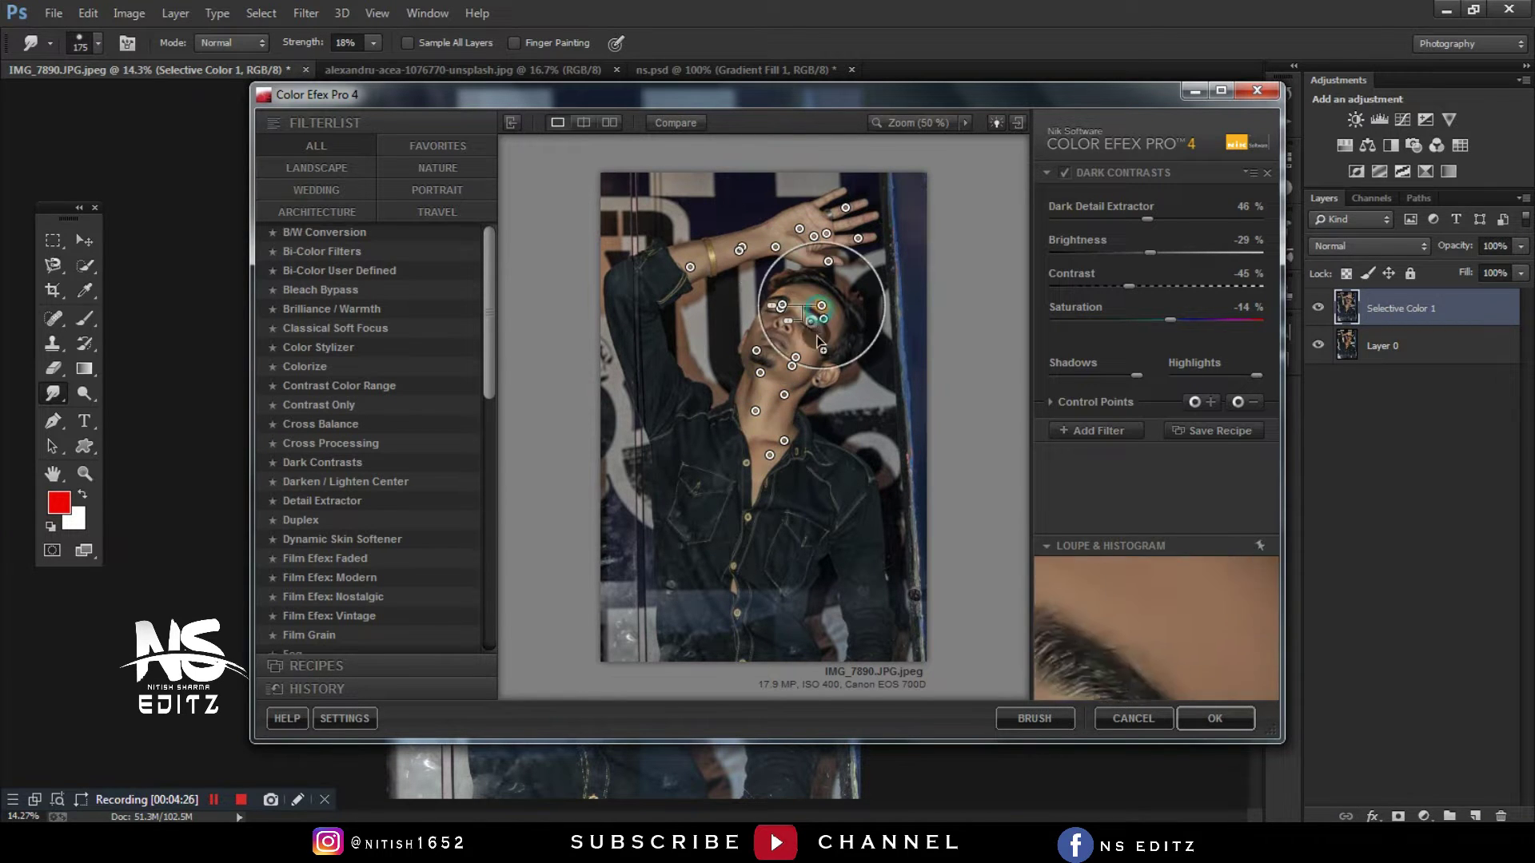
left_click(764, 328)
left_click(819, 334)
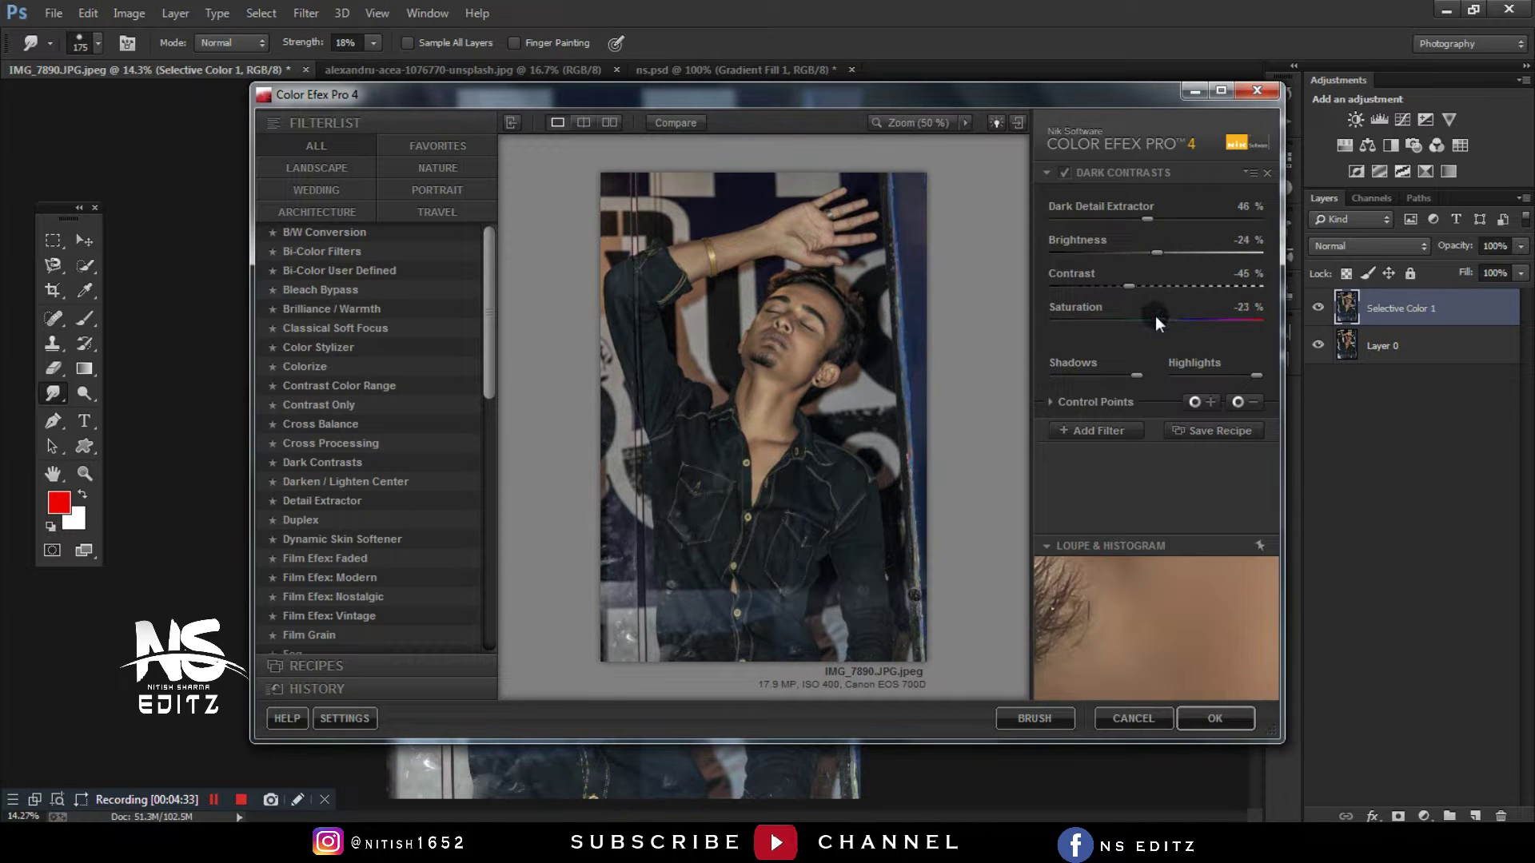
left_click(1098, 431)
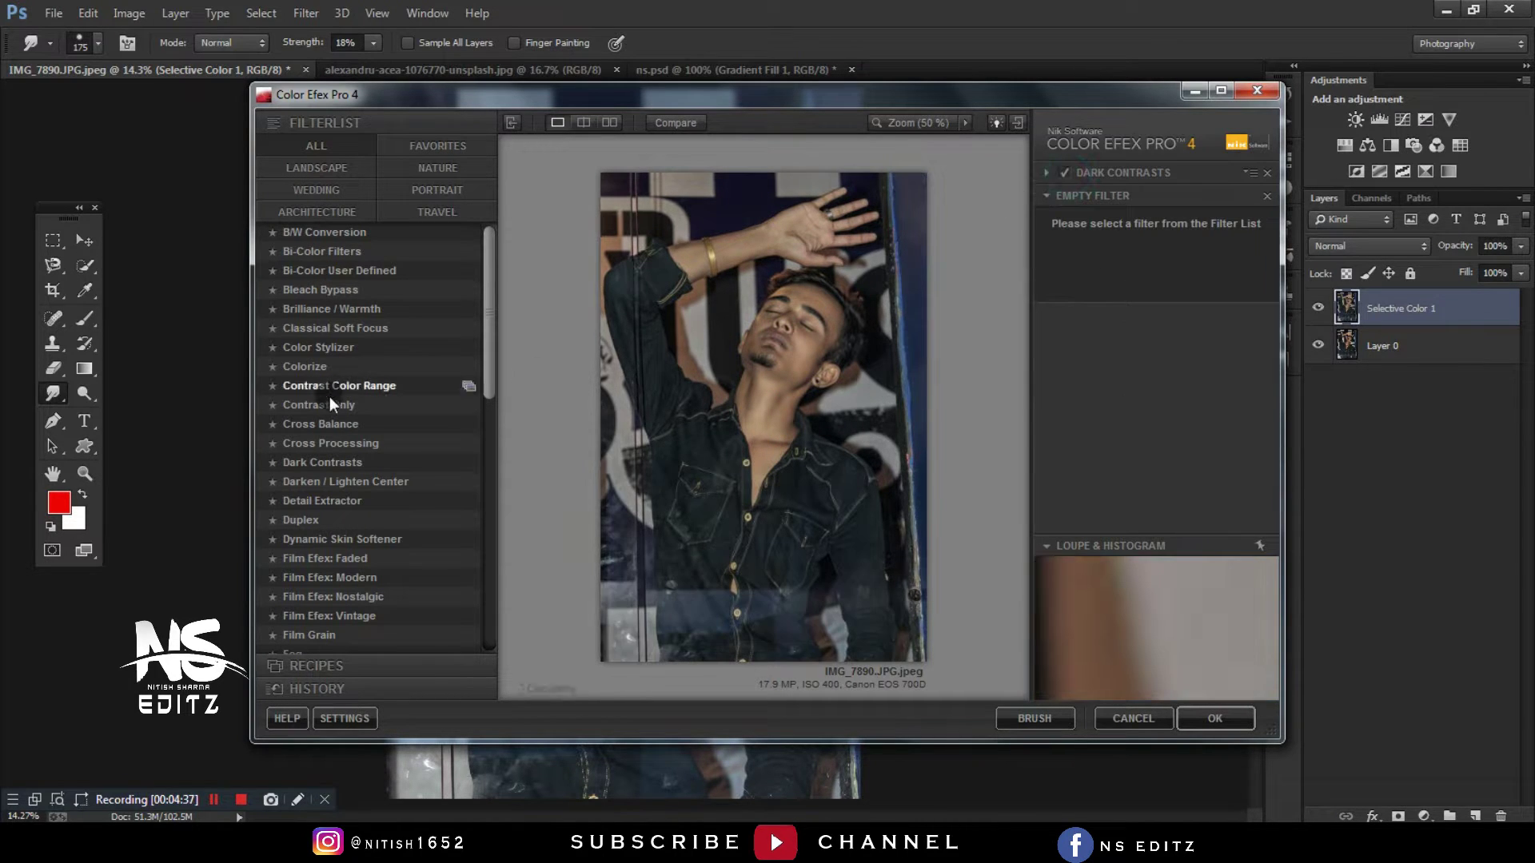
- Add Detail Extractor to the Color Efex Pro 4 stack and compare it on and off
left_click(326, 499)
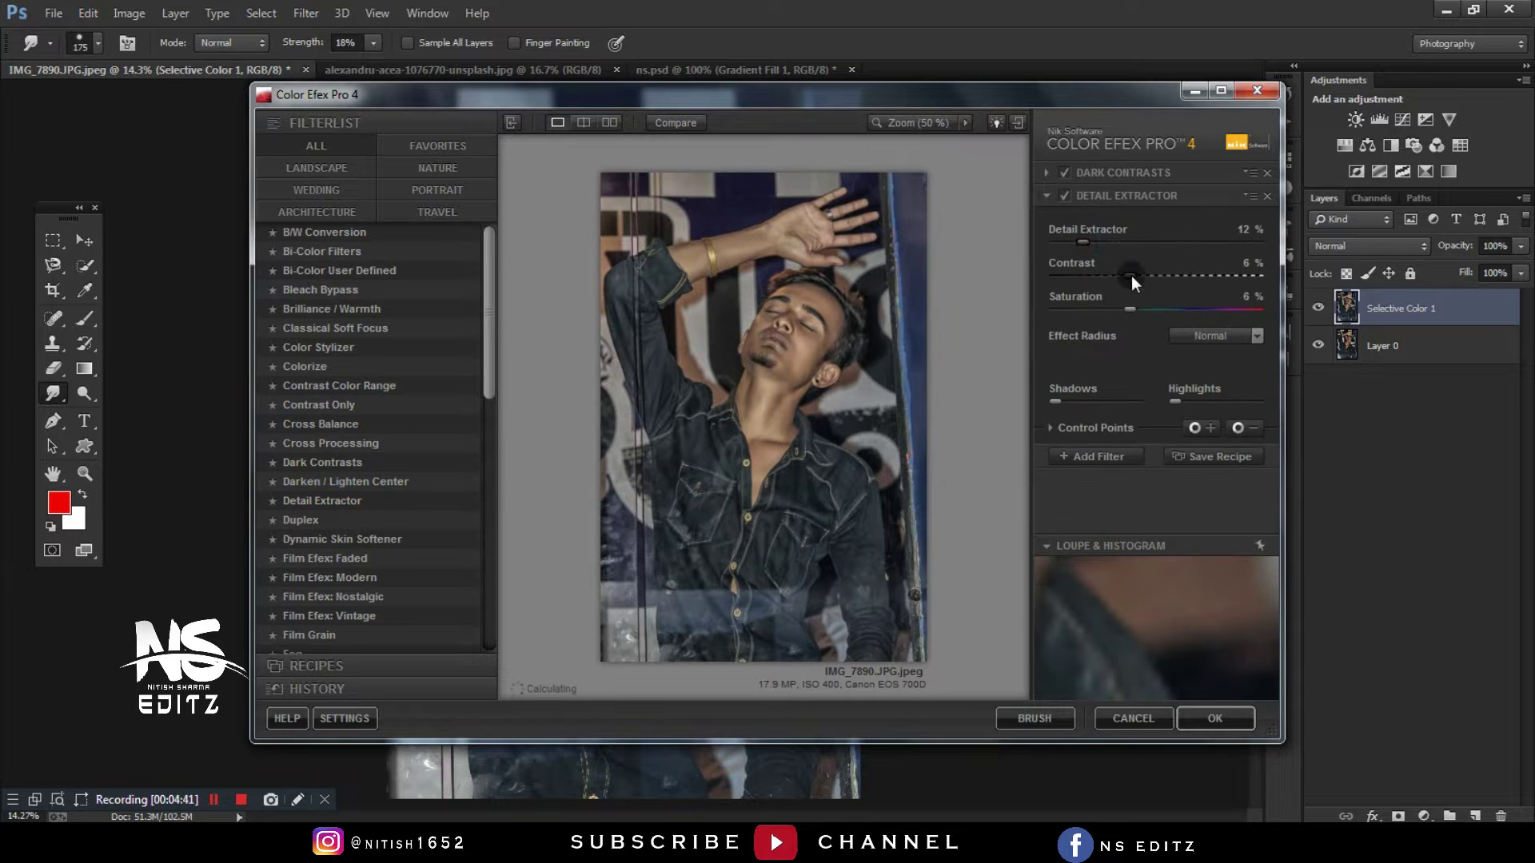
left_click(1087, 243)
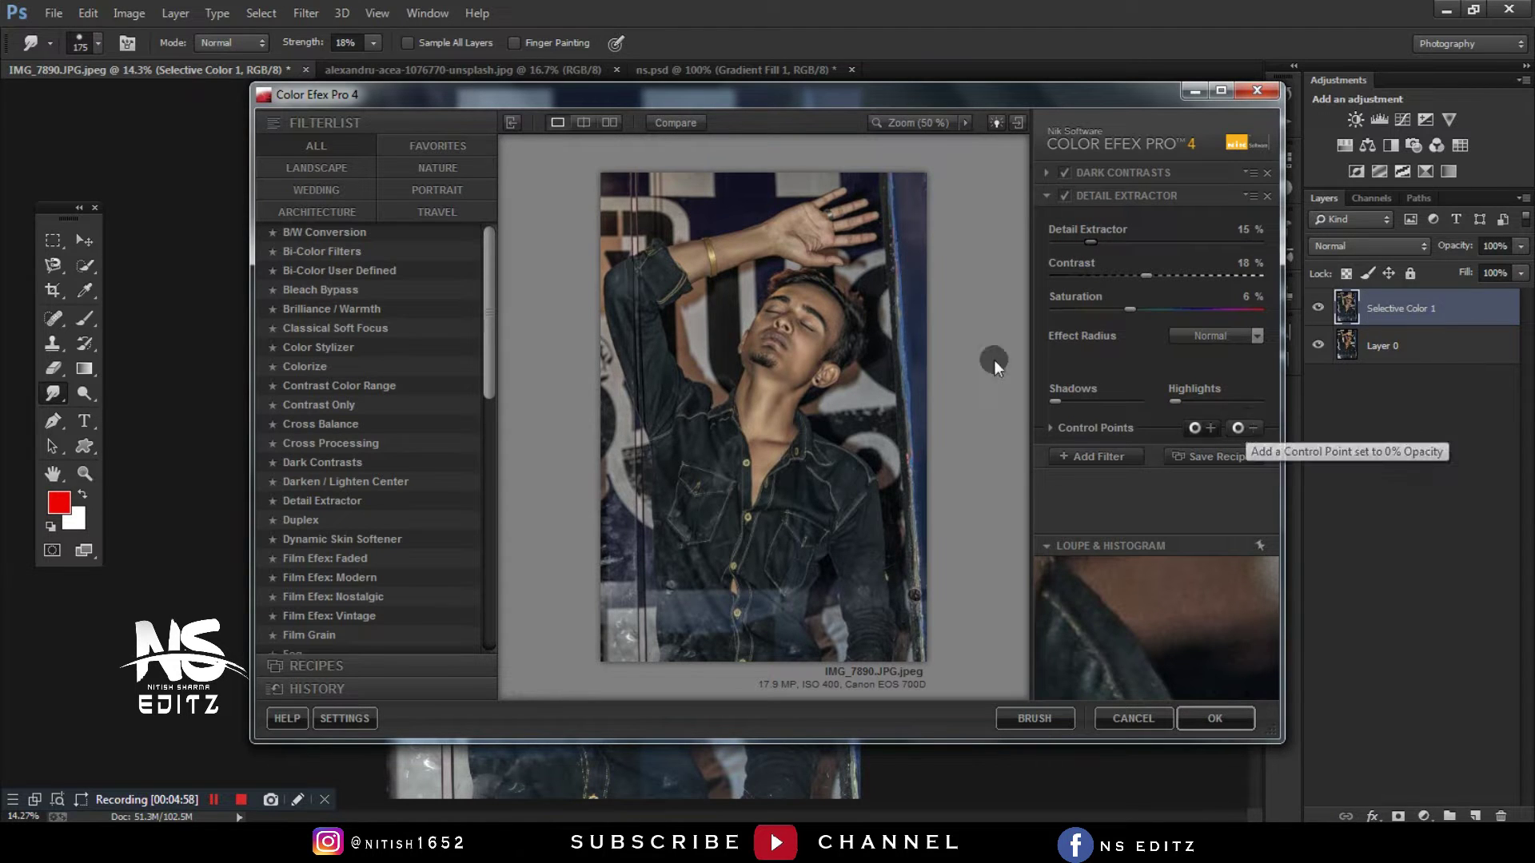
left_click(1064, 195)
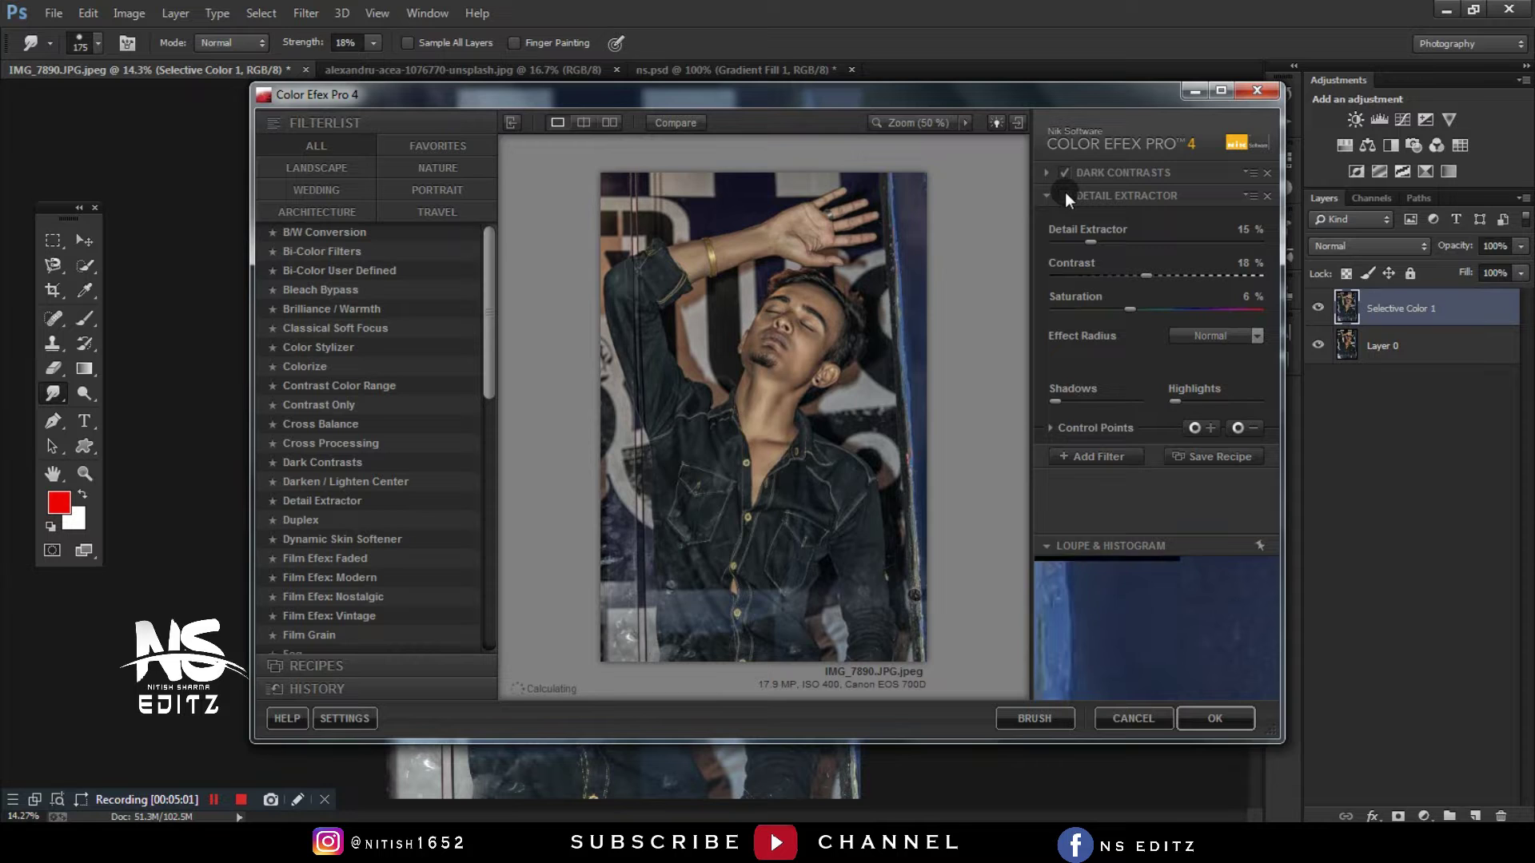
left_click(1065, 195)
- Add Contrast Color Range with Color Contrast 23% and apply the filter stack
left_click(1097, 456)
left_click(344, 385)
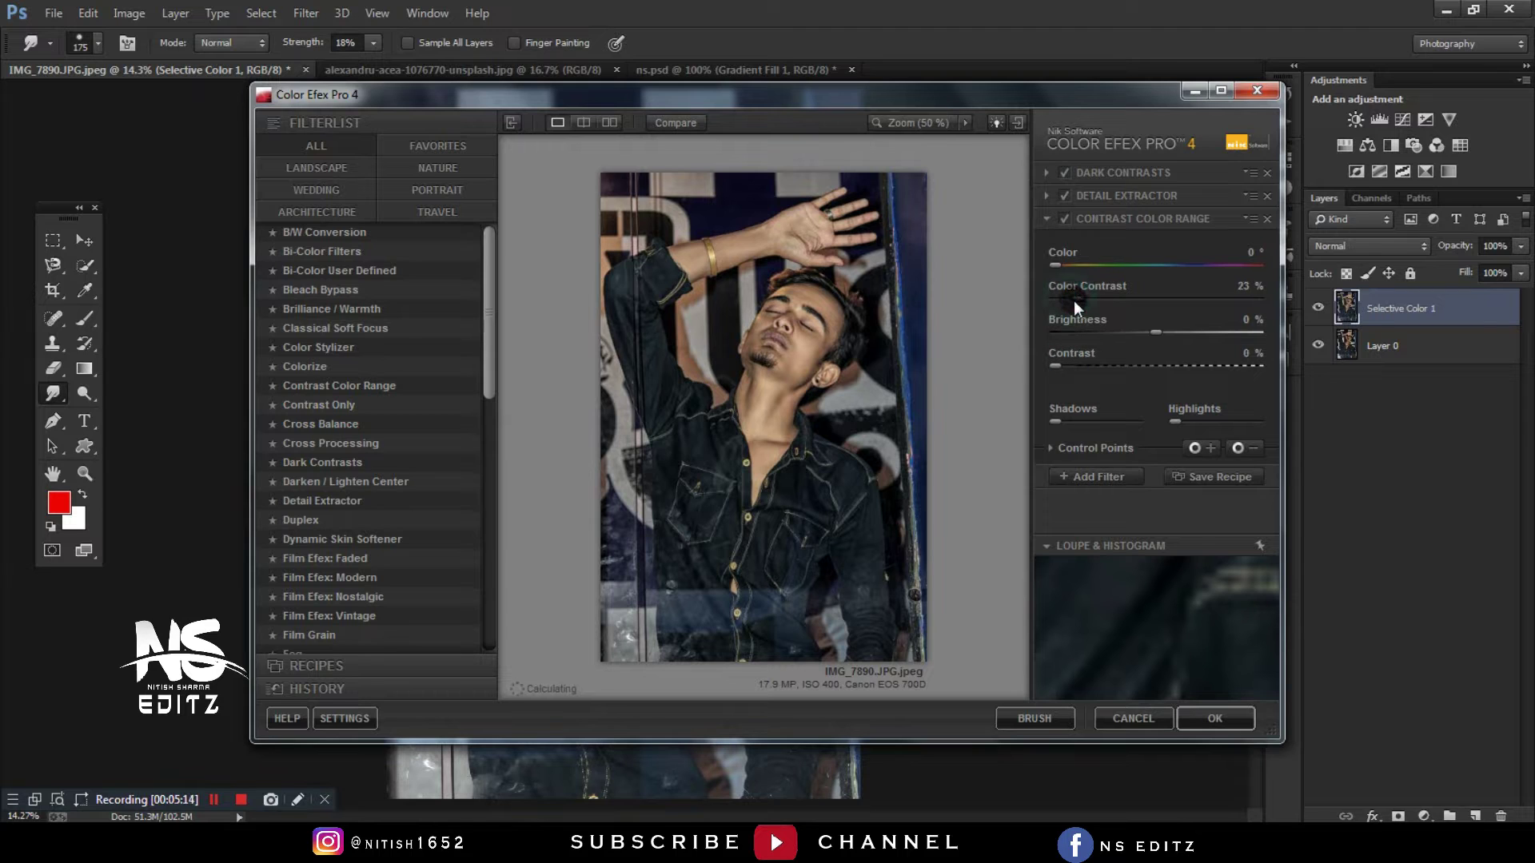
left_click_drag(1072, 302, 1067, 299)
left_click(1065, 219)
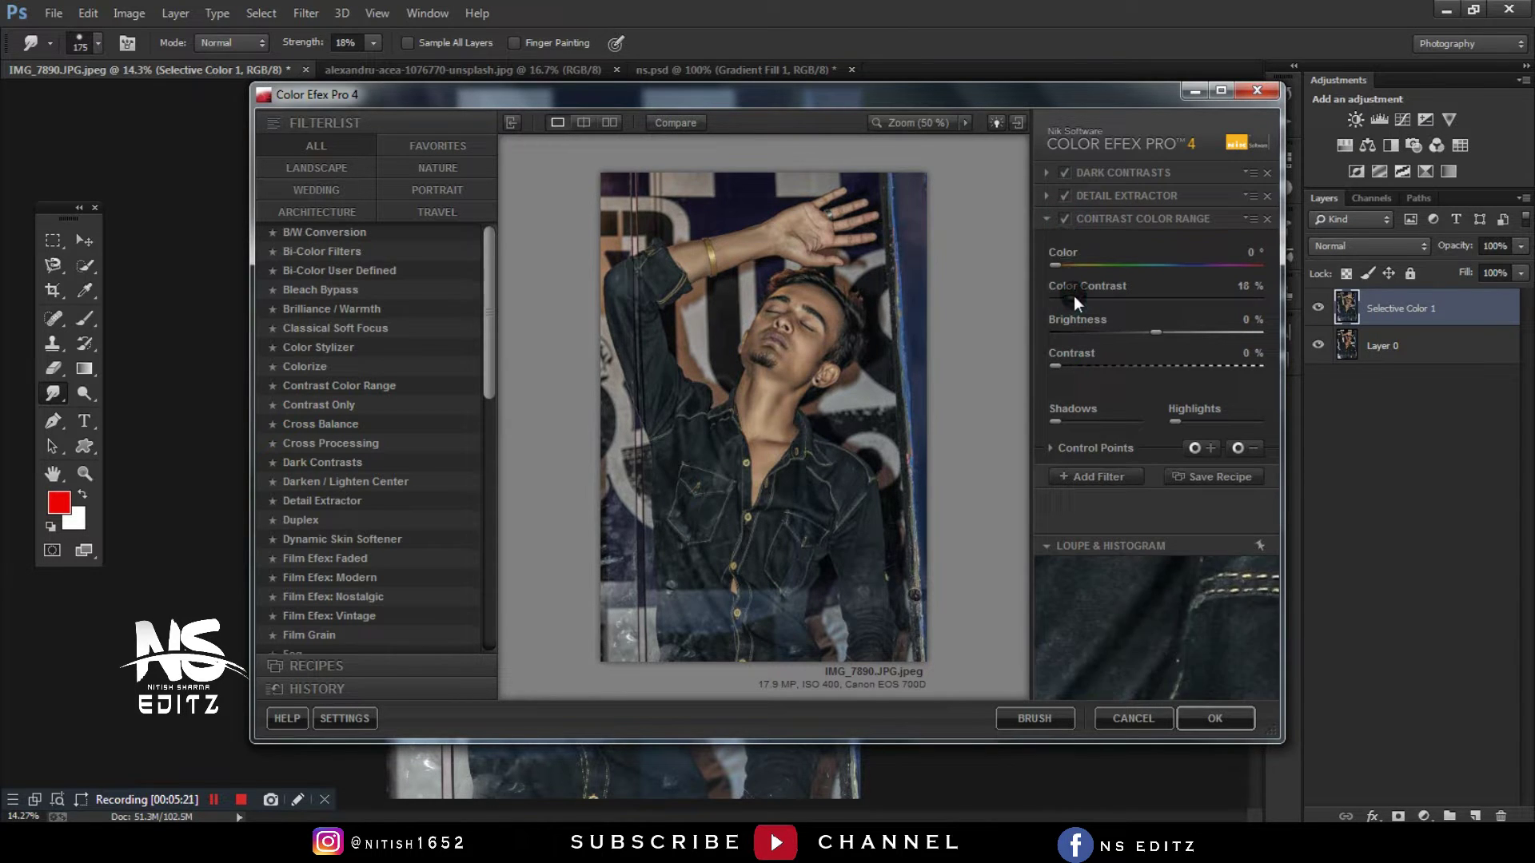
left_click_drag(1065, 296, 1077, 296)
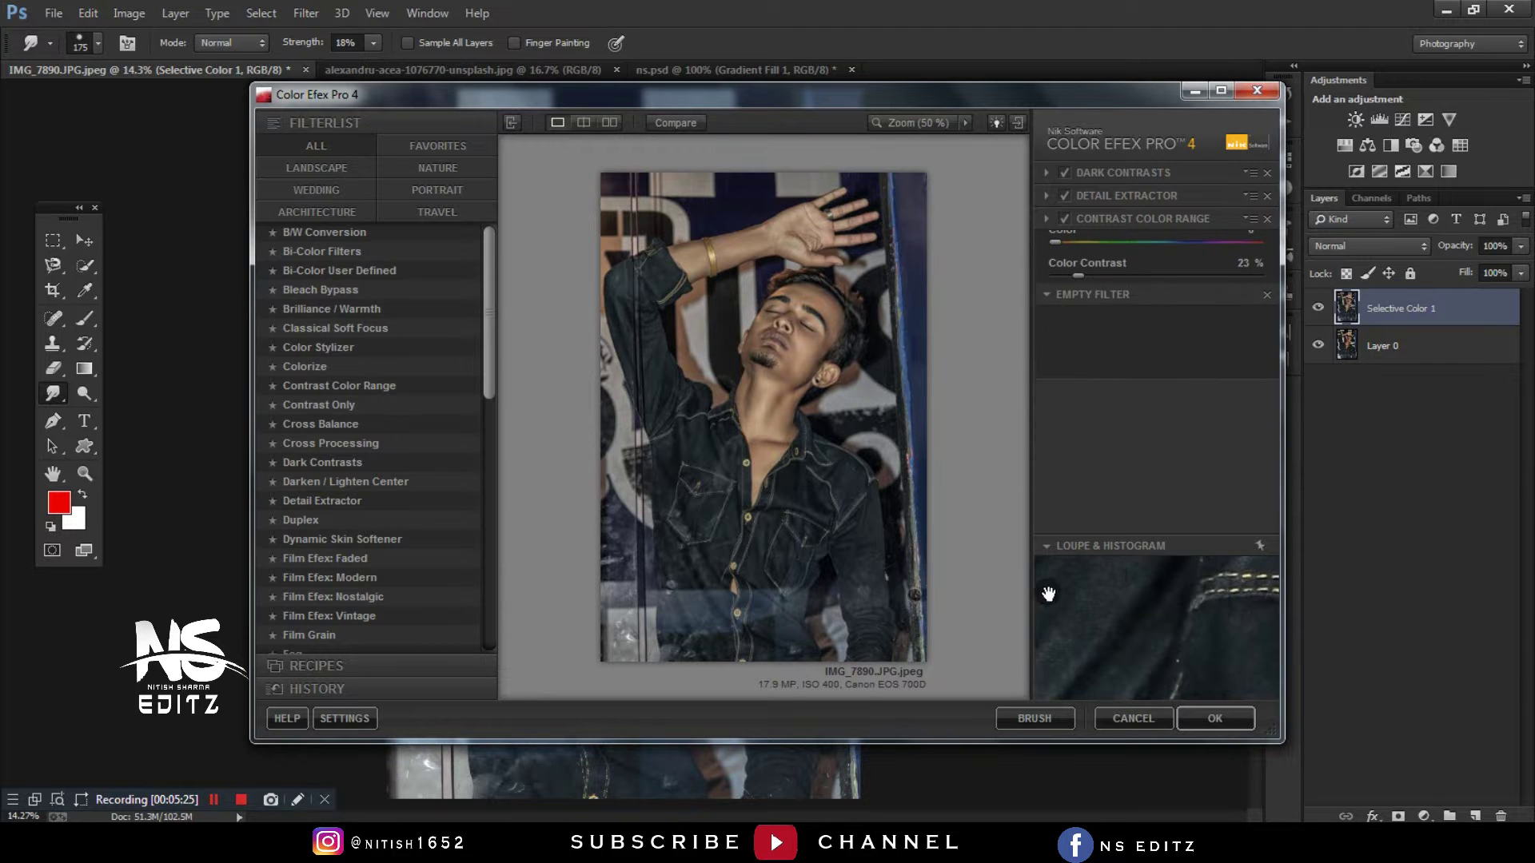
left_click(1209, 715)
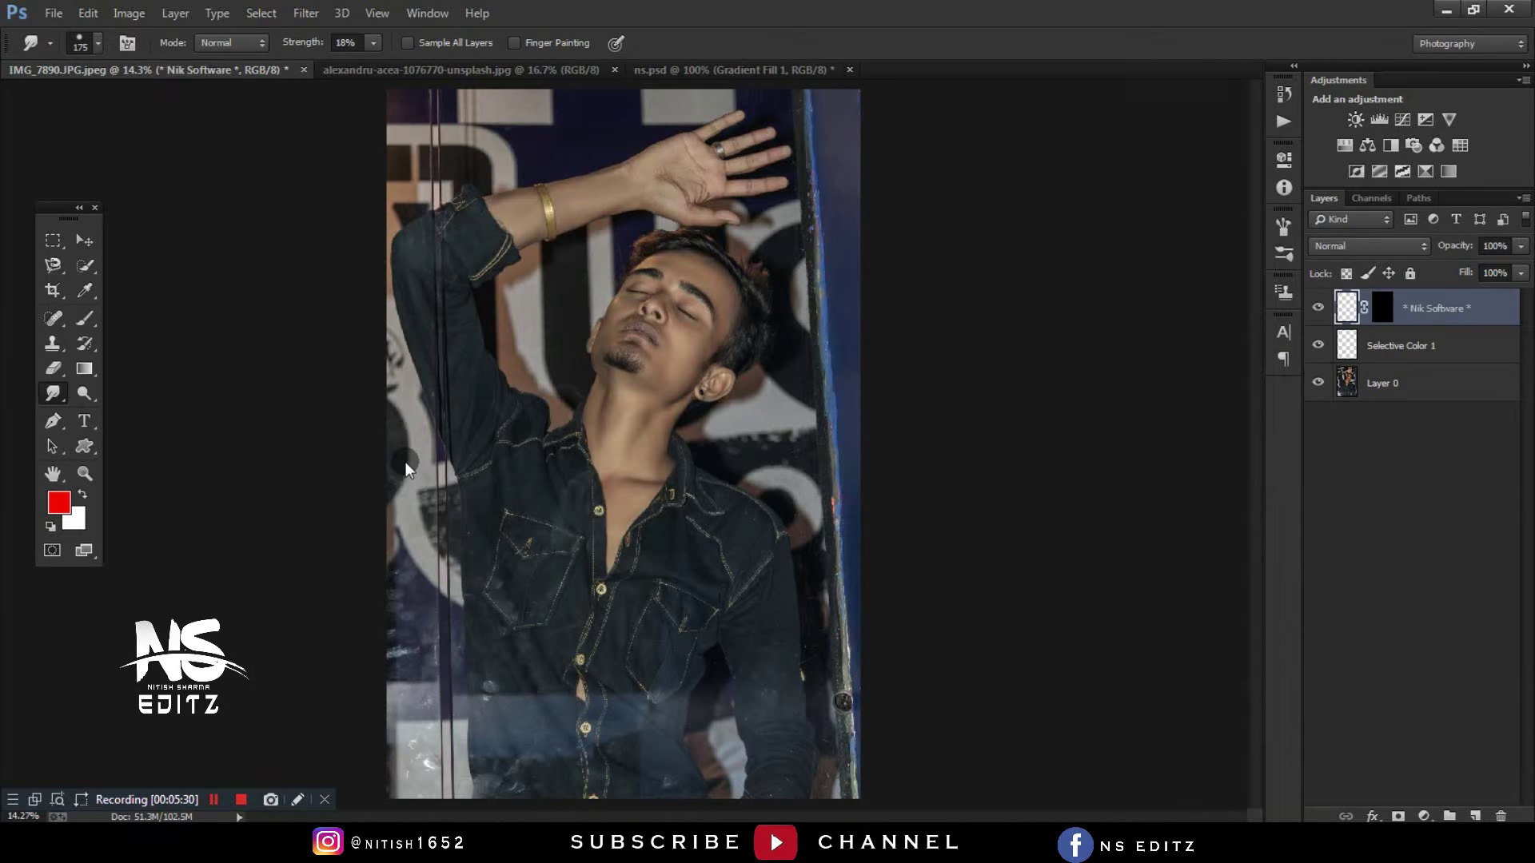
- Render the Color Efex Pro 4 layer above Selective Color 1, then zoom in and out to check it
key("ctrl+alt+f")
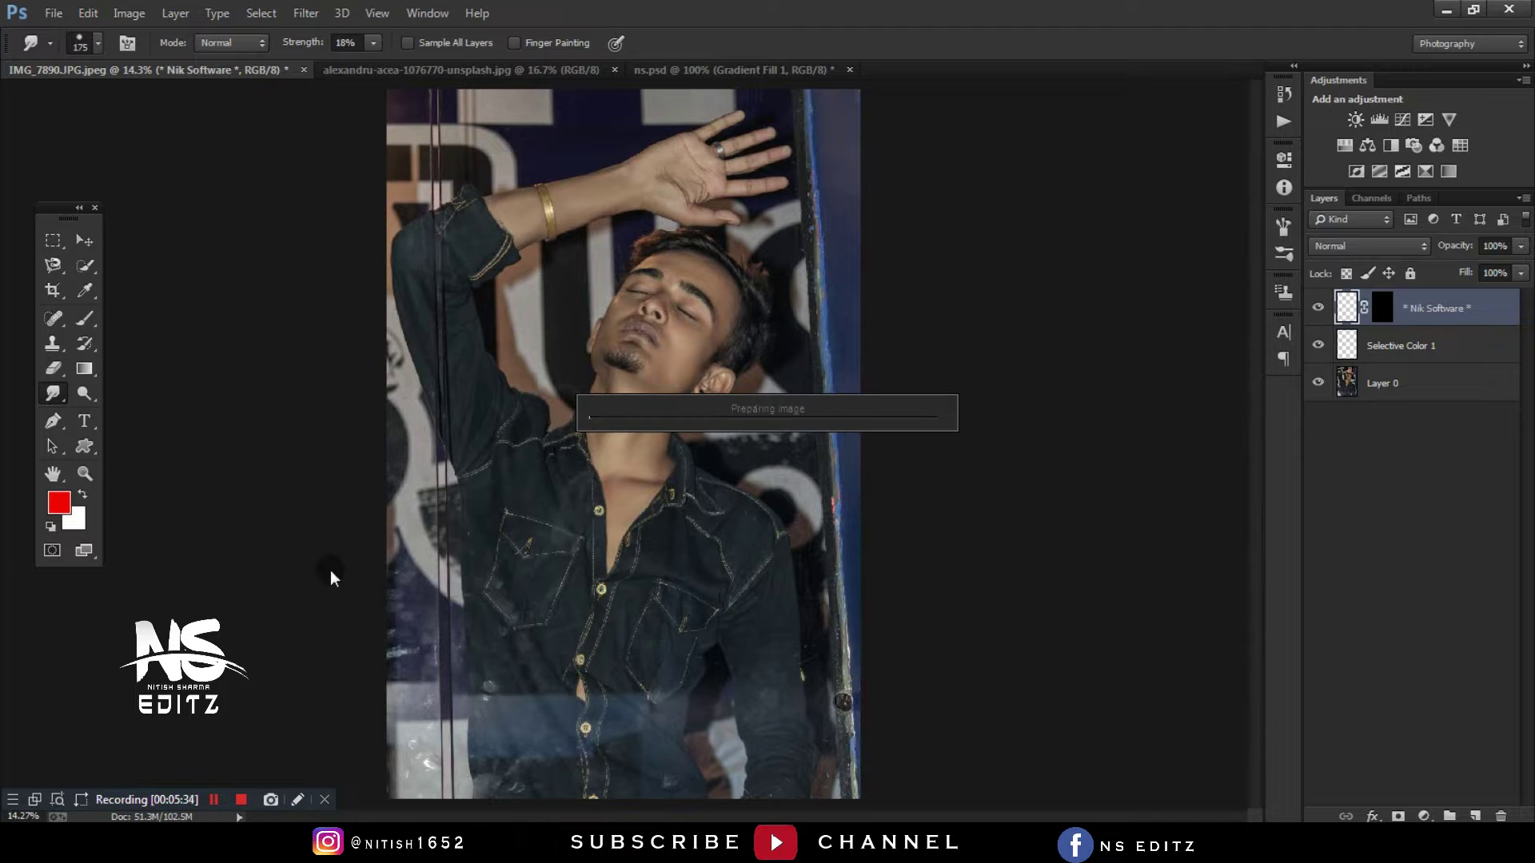
left_click(214, 800)
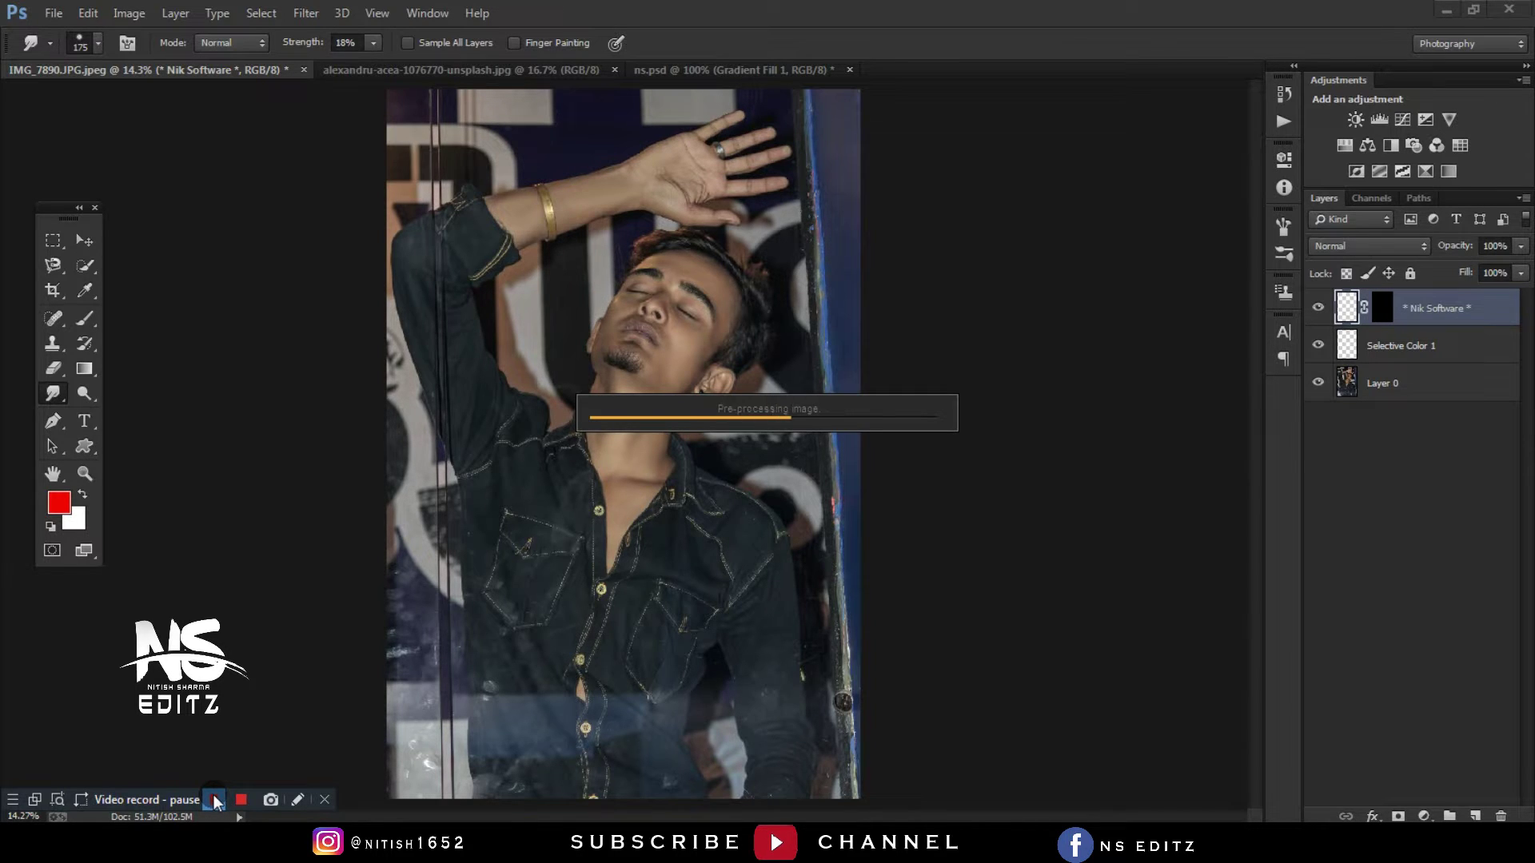
left_click(215, 798)
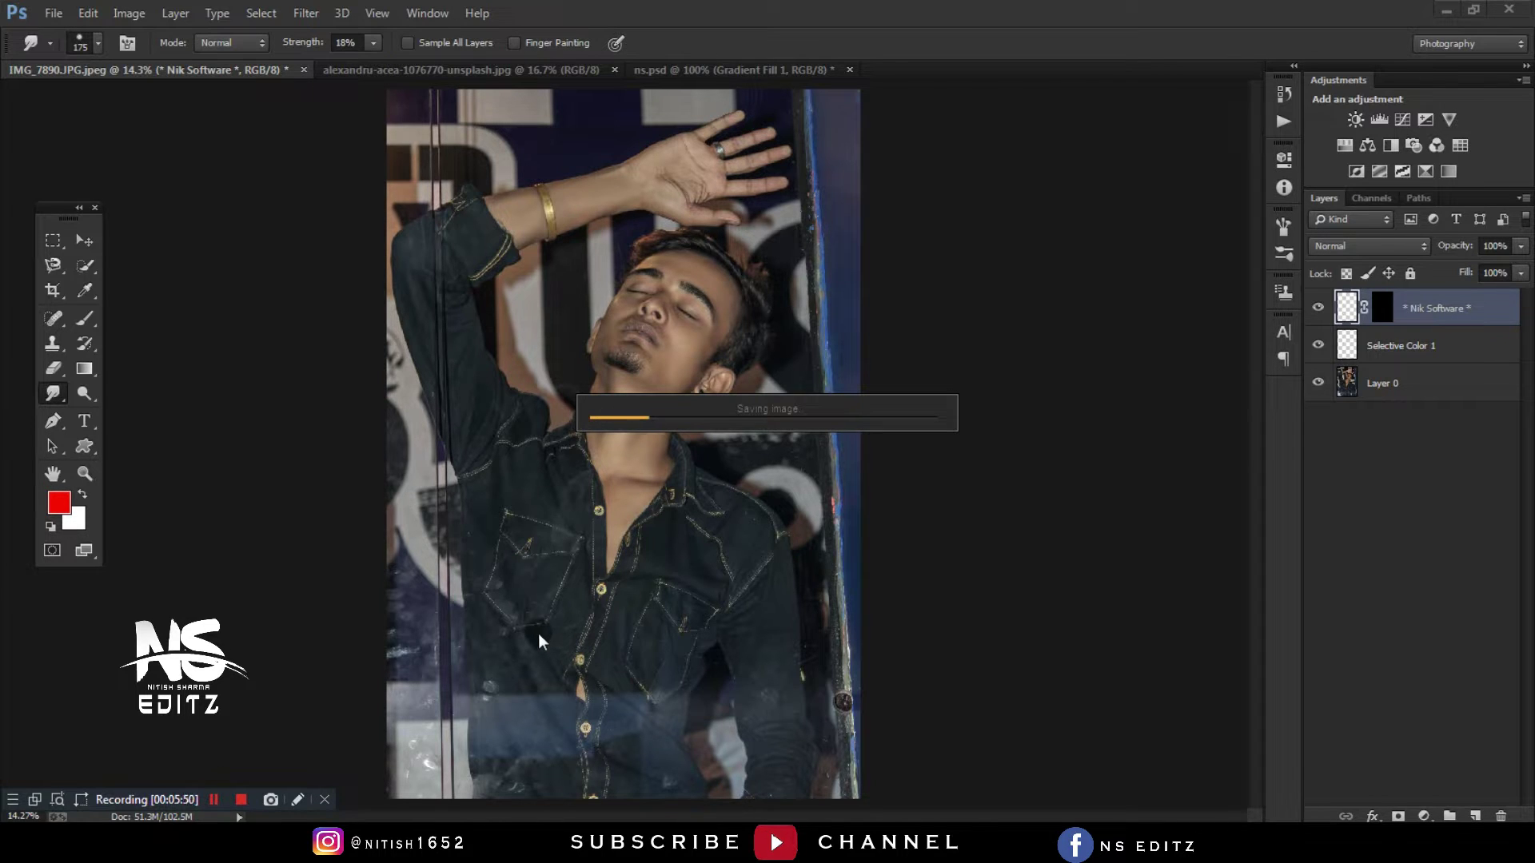
left_click(212, 798)
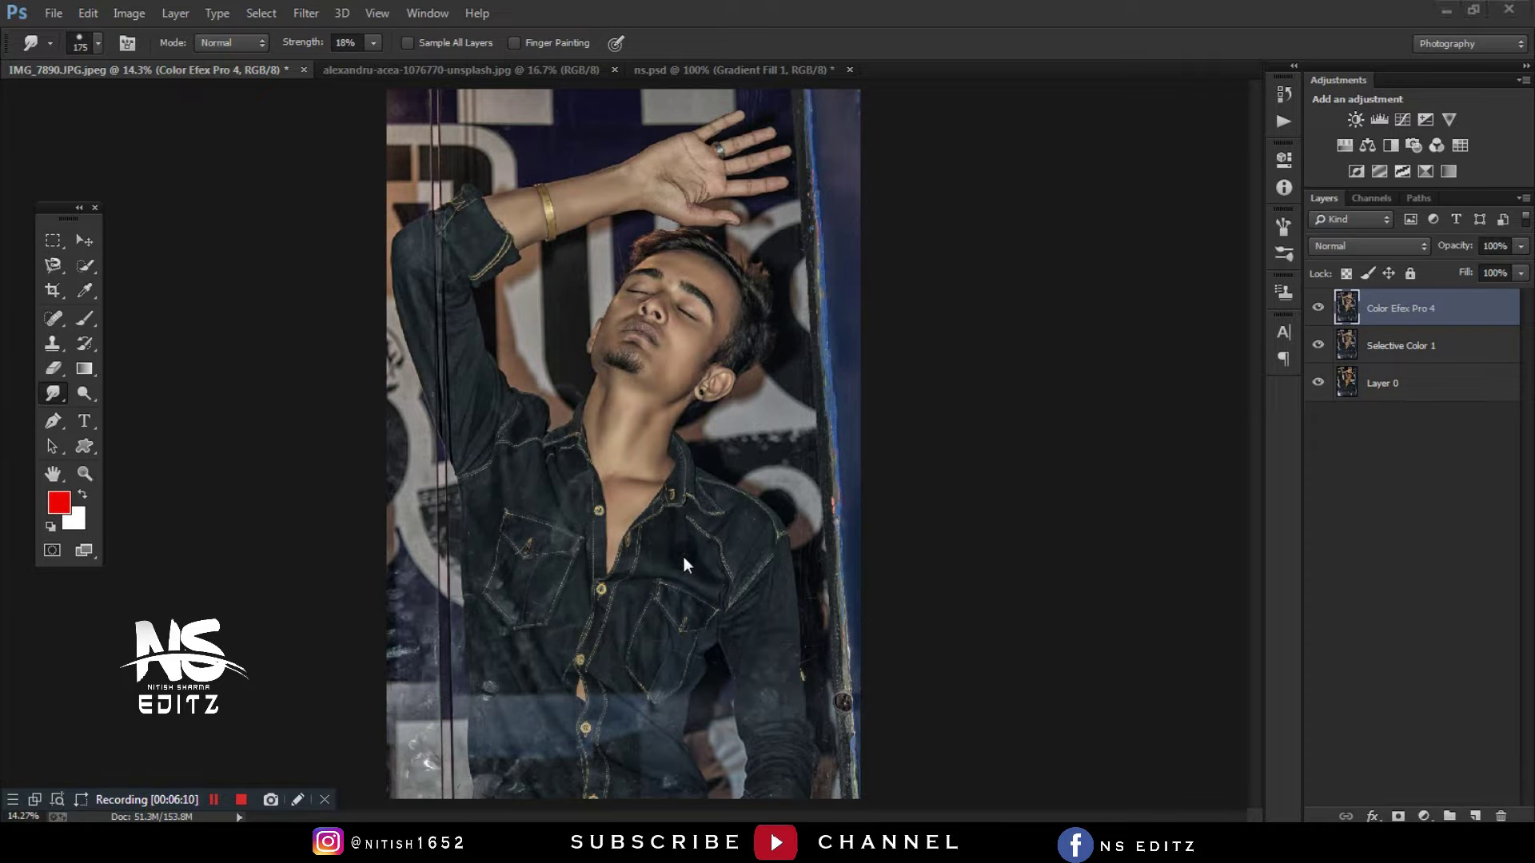
key("ctrl+plus")
key("ctrl+plus")
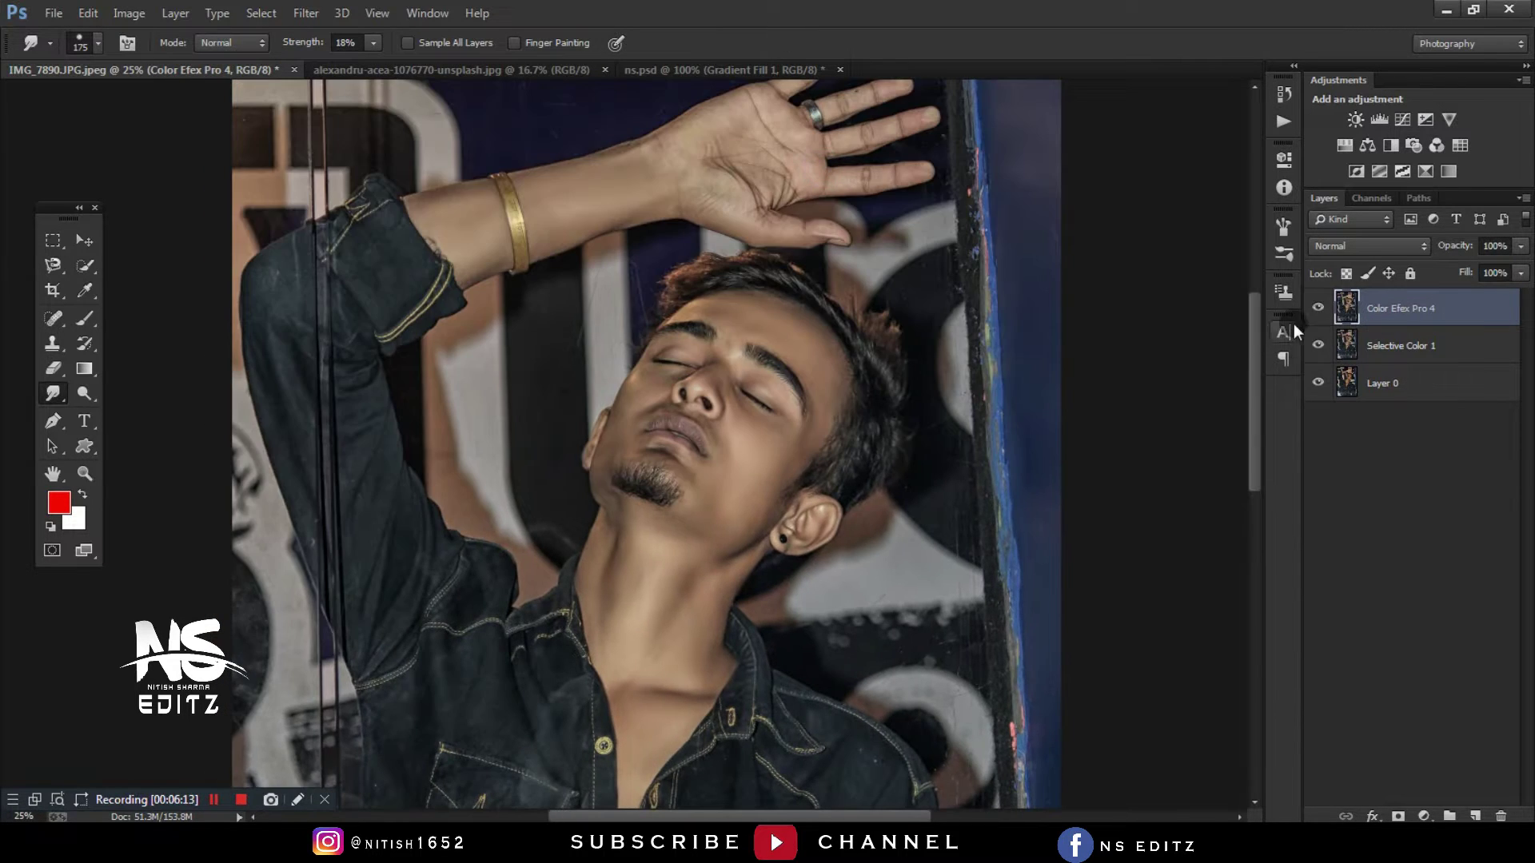
key("ctrl+minus")
key("ctrl+minus")
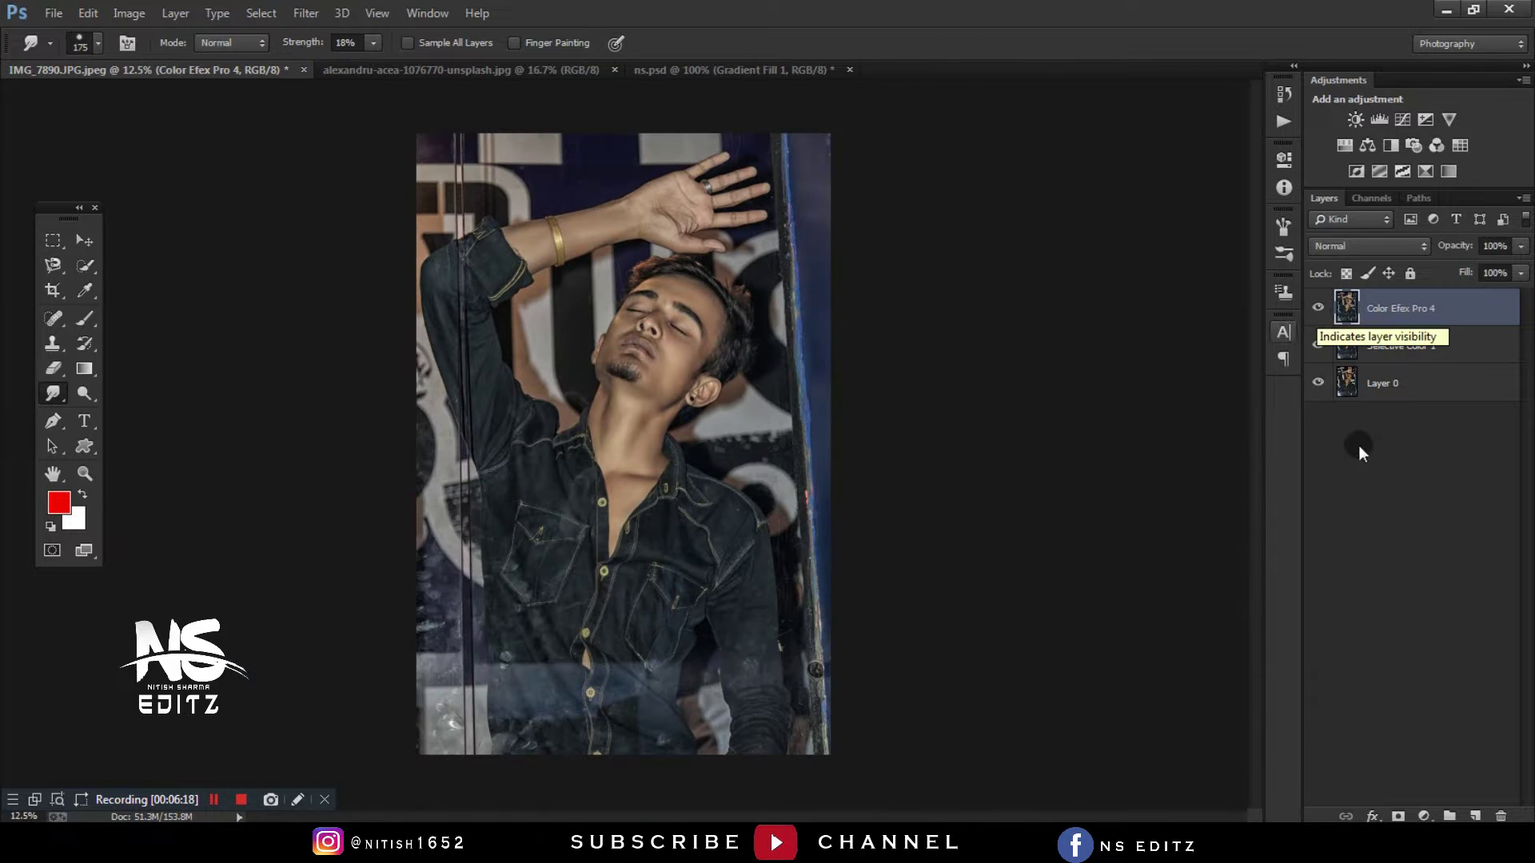
- Add a black-to-transparent Gradient Fill layer, discarding the first red gradient attempt
left_click(1424, 817)
left_click(1367, 412)
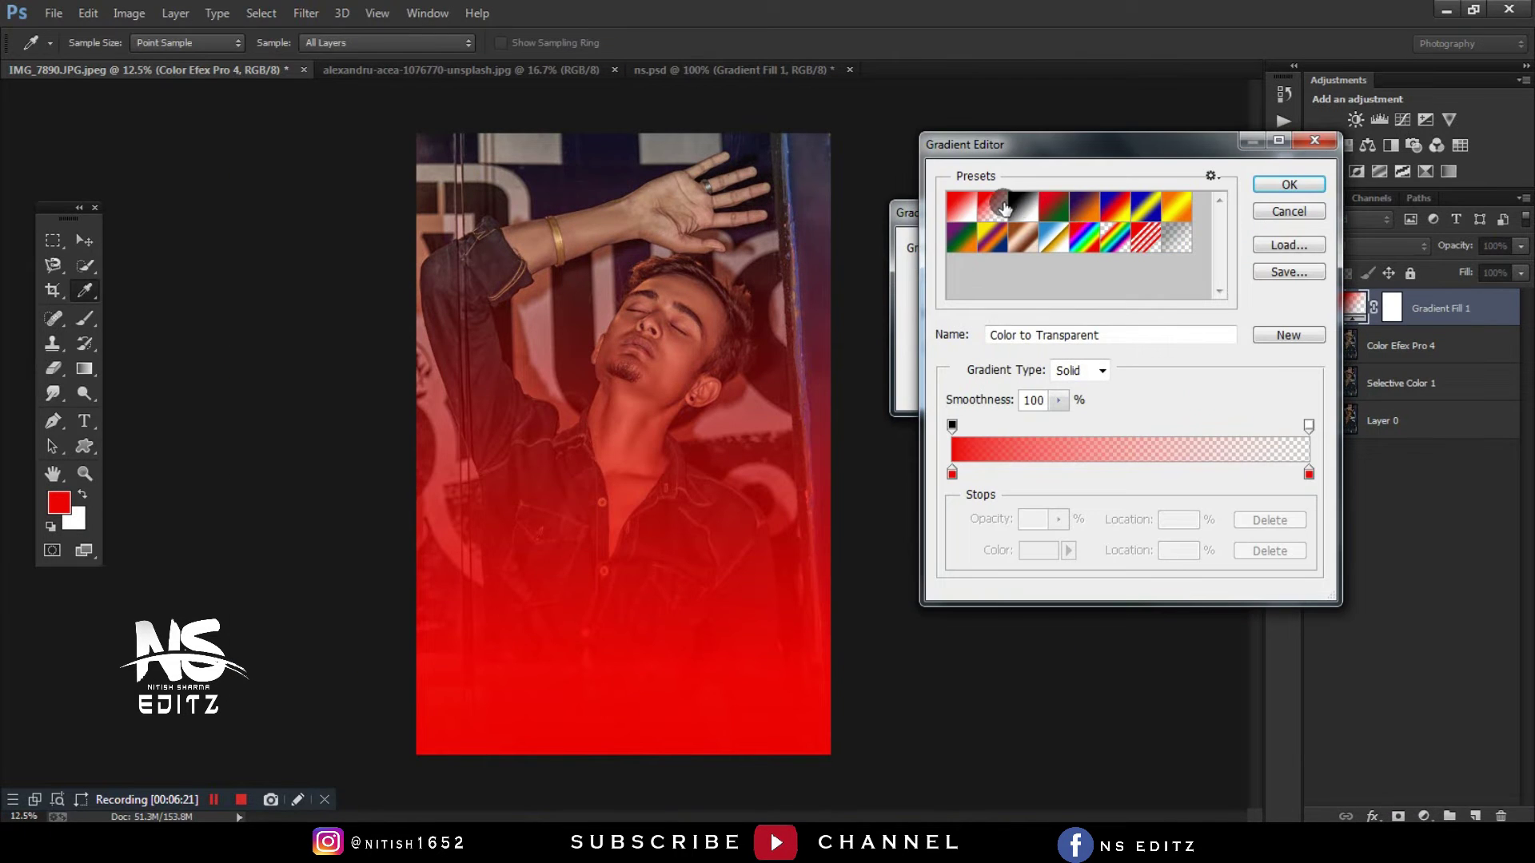
left_click(1179, 236)
left_click(1289, 211)
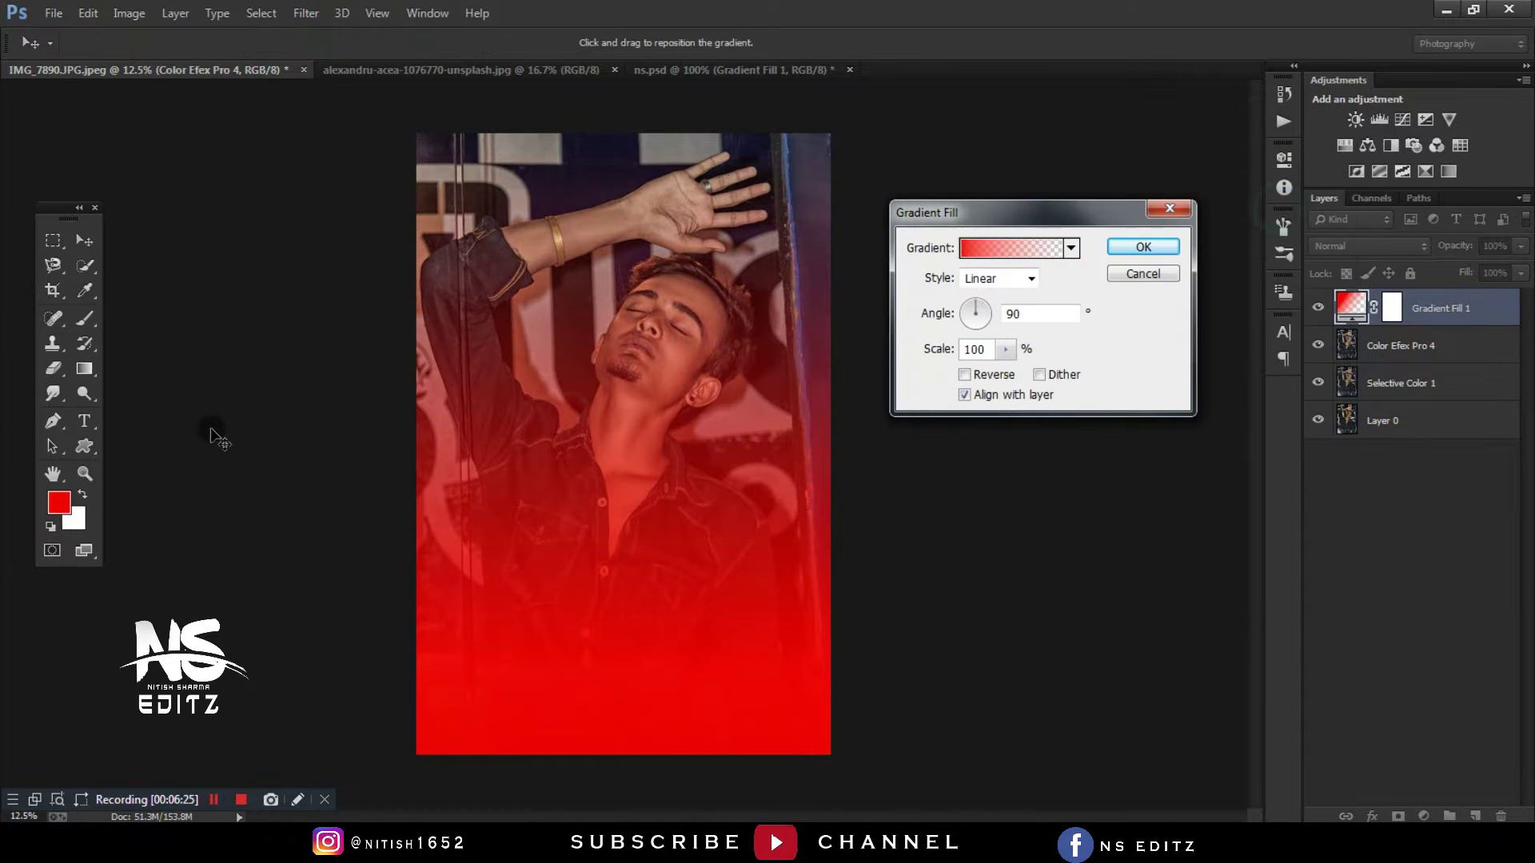
left_click(1143, 275)
left_click(1439, 809)
left_click(1375, 412)
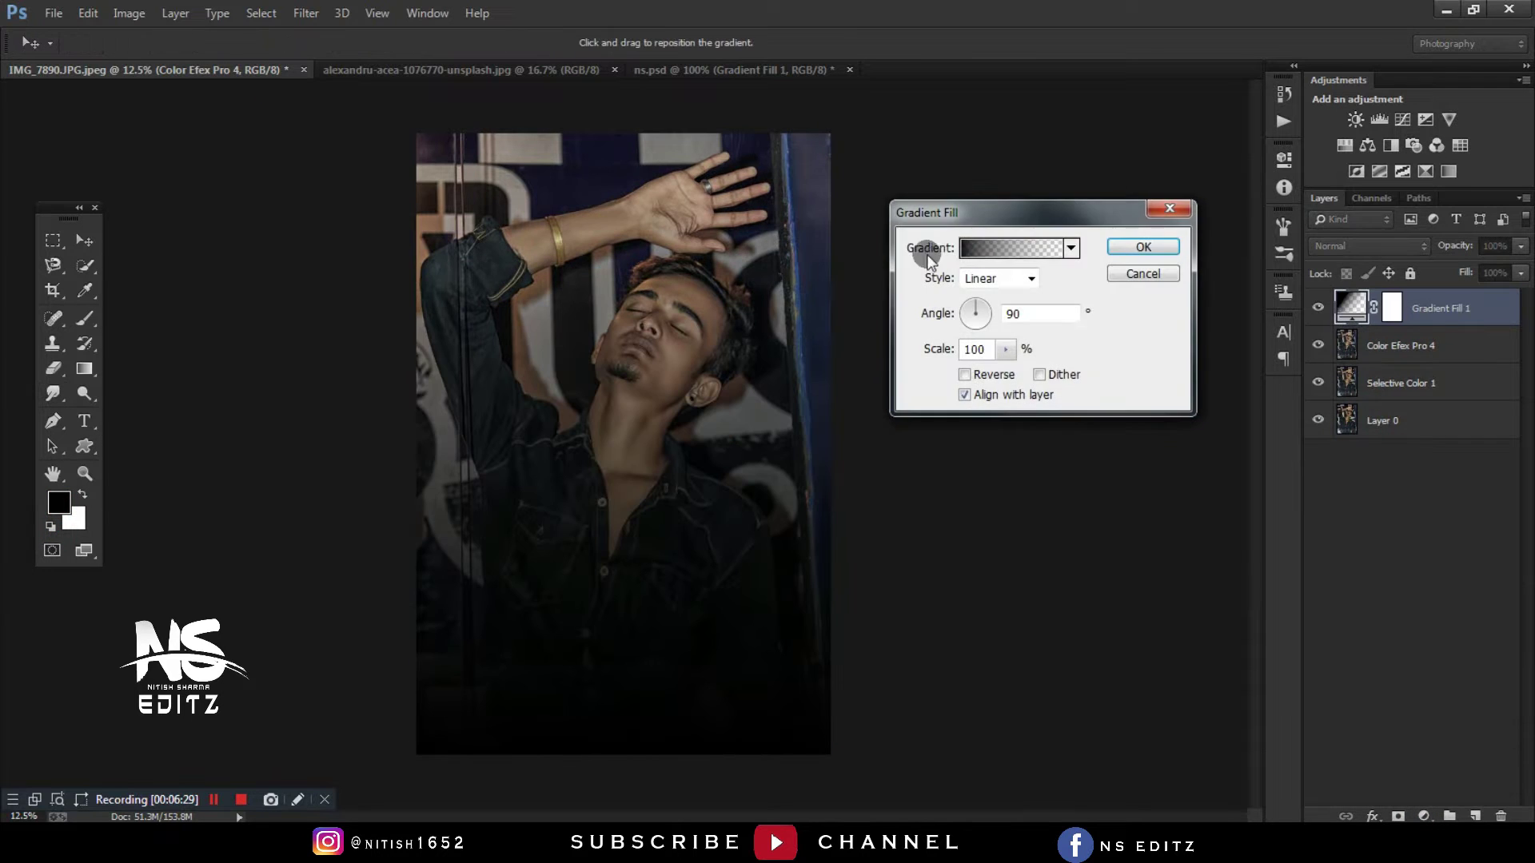
left_click(1119, 247)
- Rasterize the gradient and transform it into a wide dark strip along the bottom edge
key("ctrl+t")
key("Return")
right_click(1463, 308)
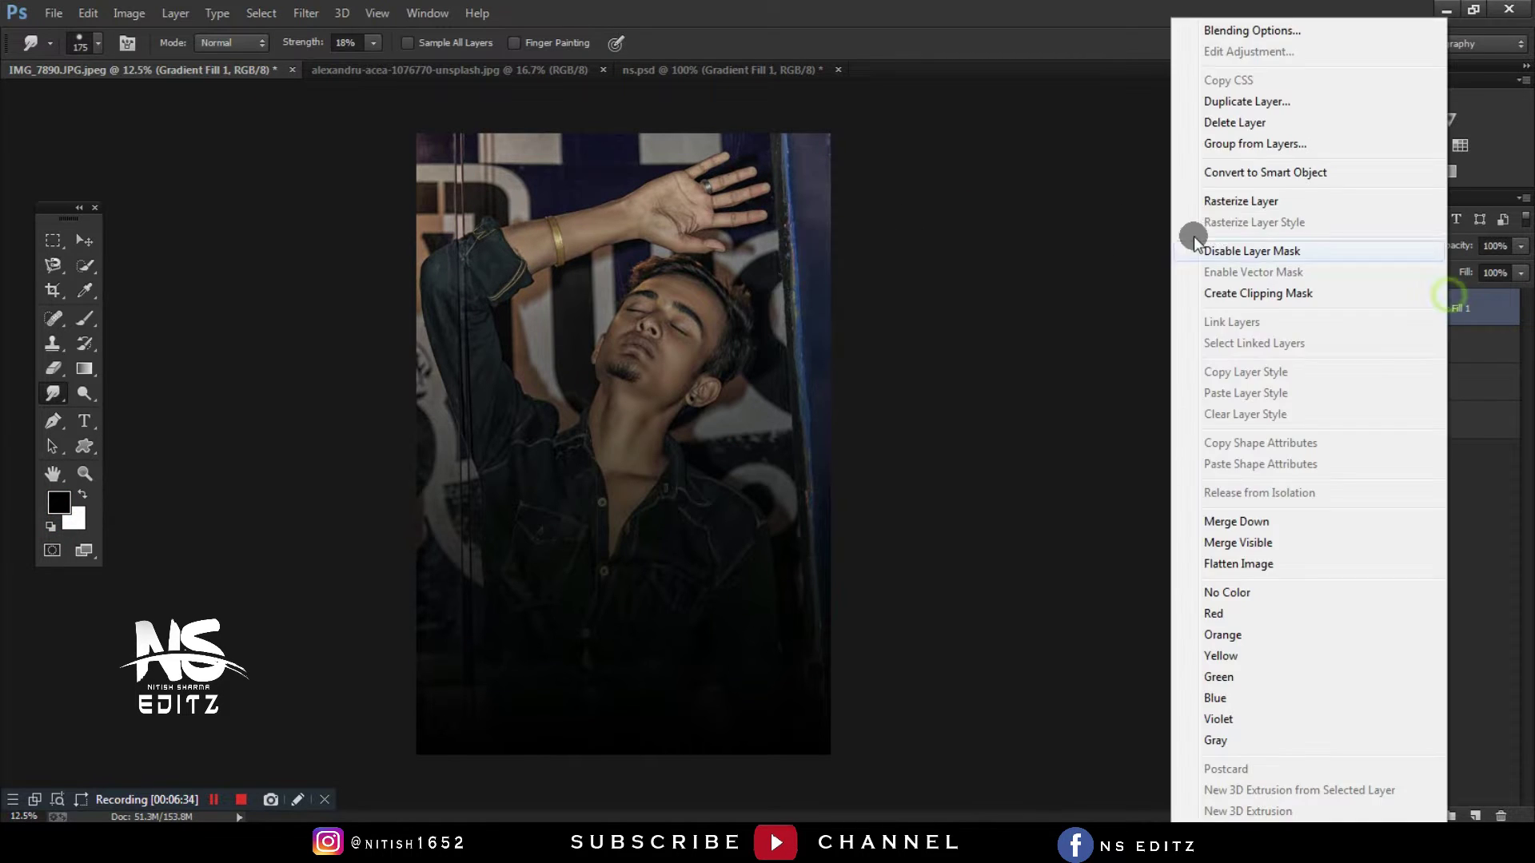
left_click(1233, 204)
key("ctrl+t")
left_click_drag(620, 152, 692, 710)
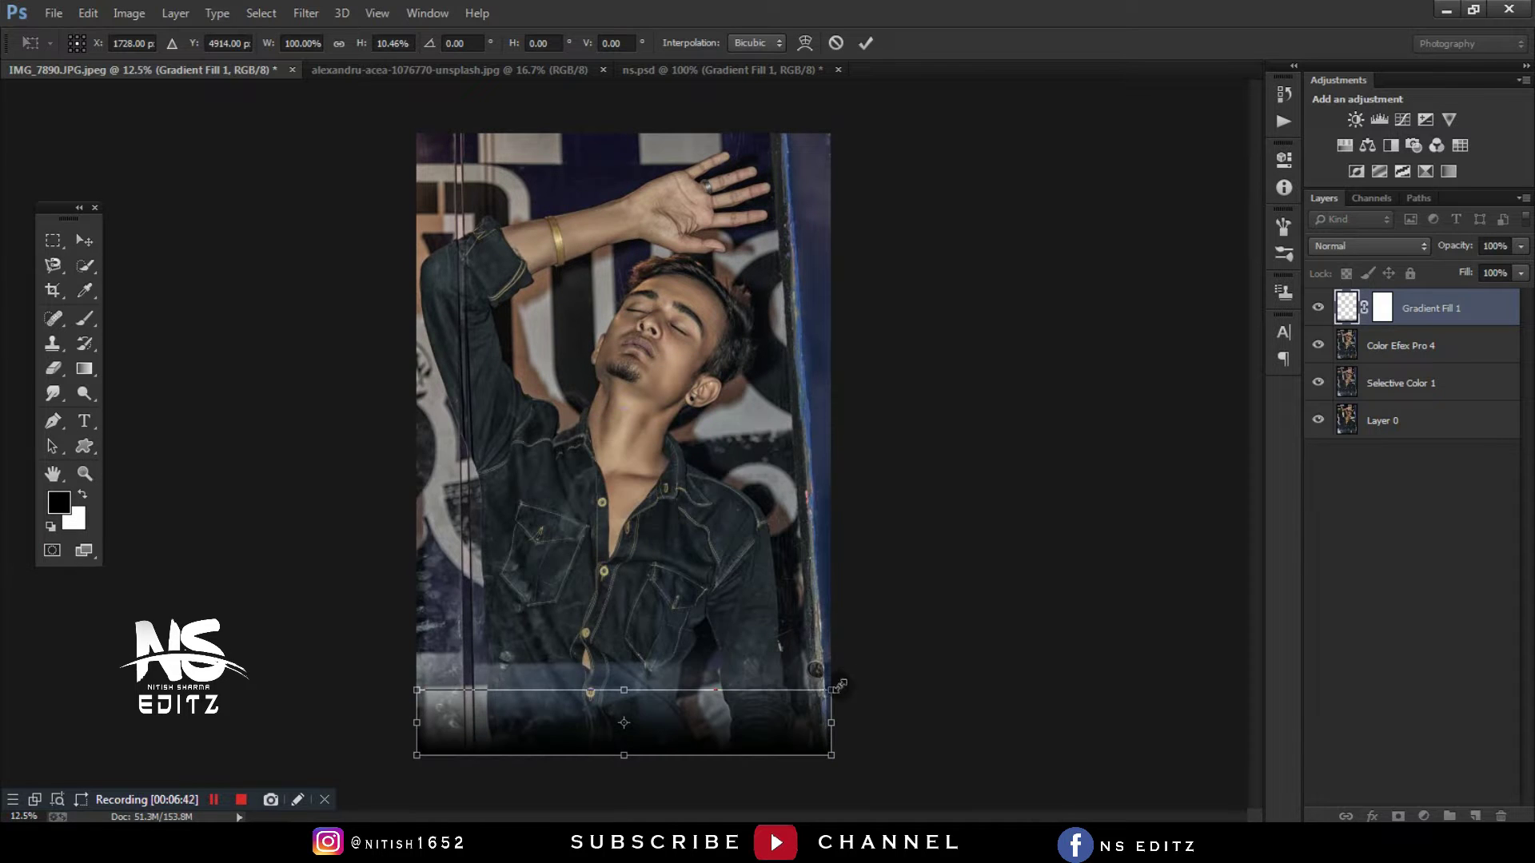
left_click_drag(417, 689, 354, 671)
left_click_drag(832, 713, 894, 713)
left_click_drag(620, 674, 620, 653)
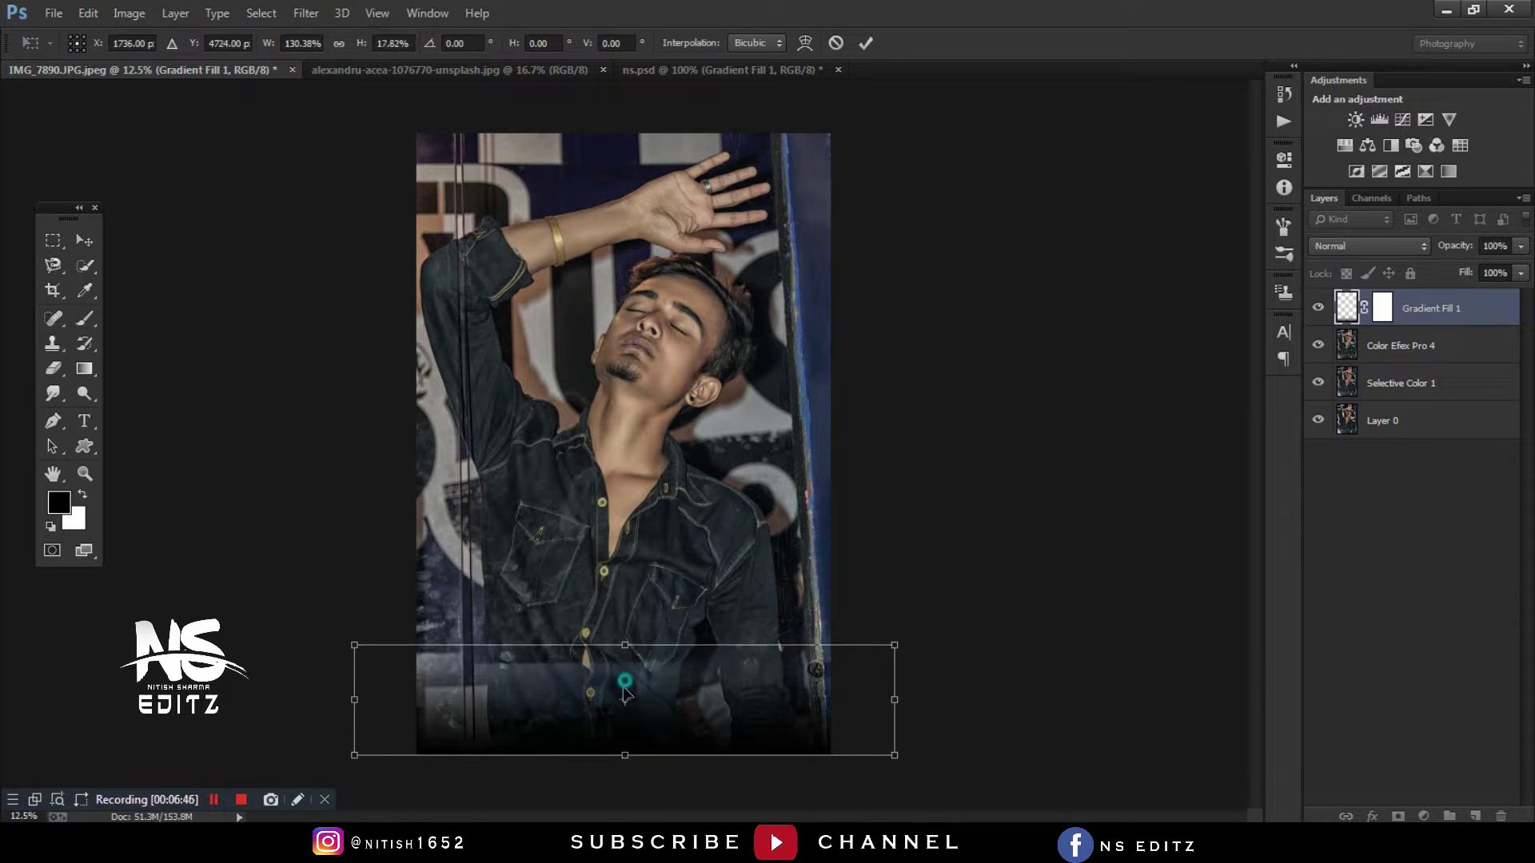
left_click_drag(624, 755, 624, 763)
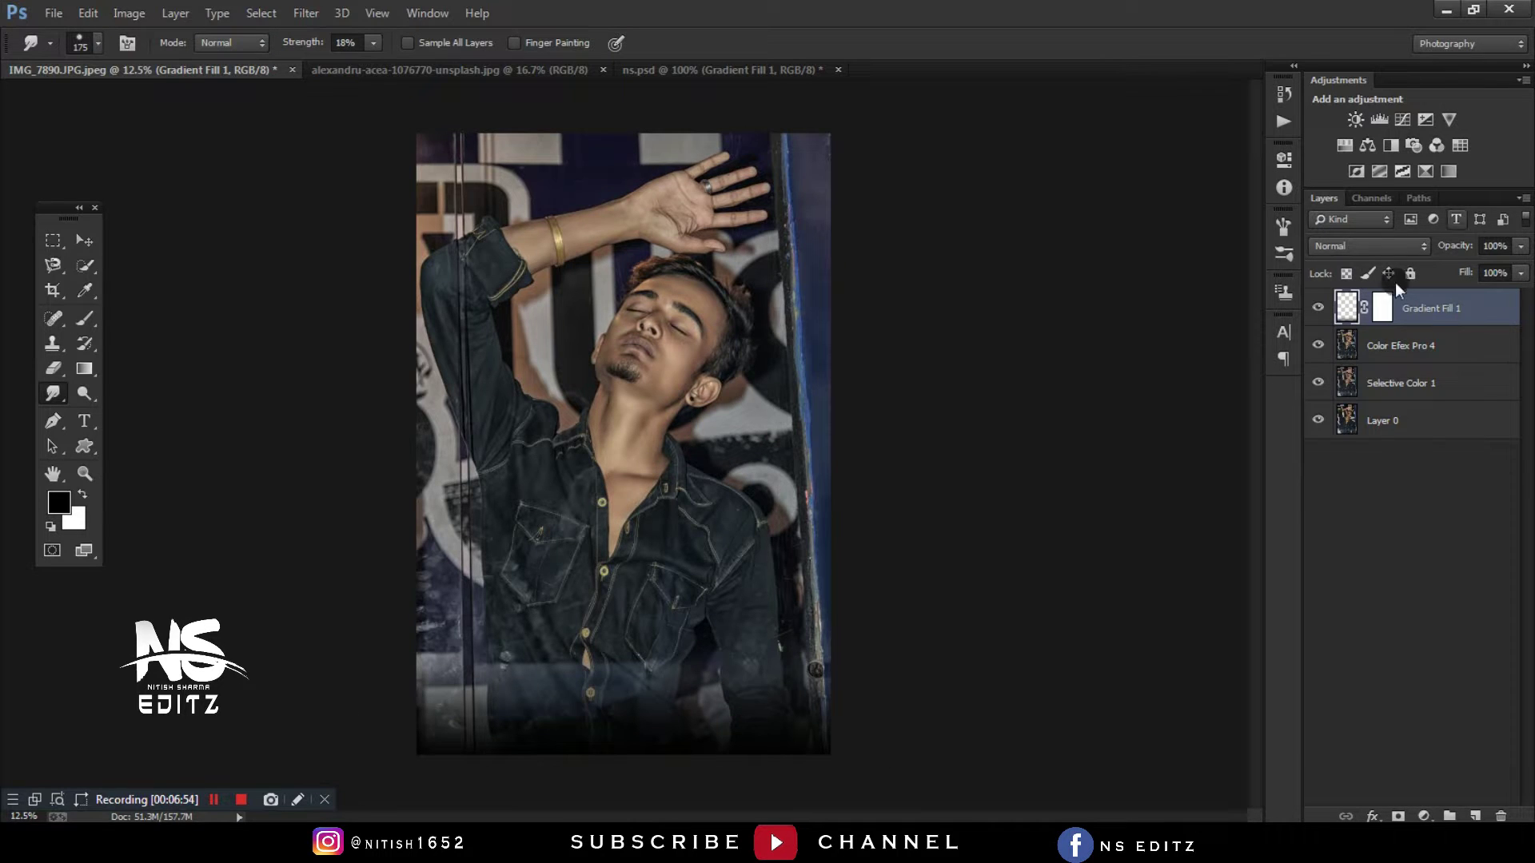
- Merge Selective Color 1 into the Color Efex Pro 4 layer
left_click(1395, 345)
left_click(1423, 383, "shift")
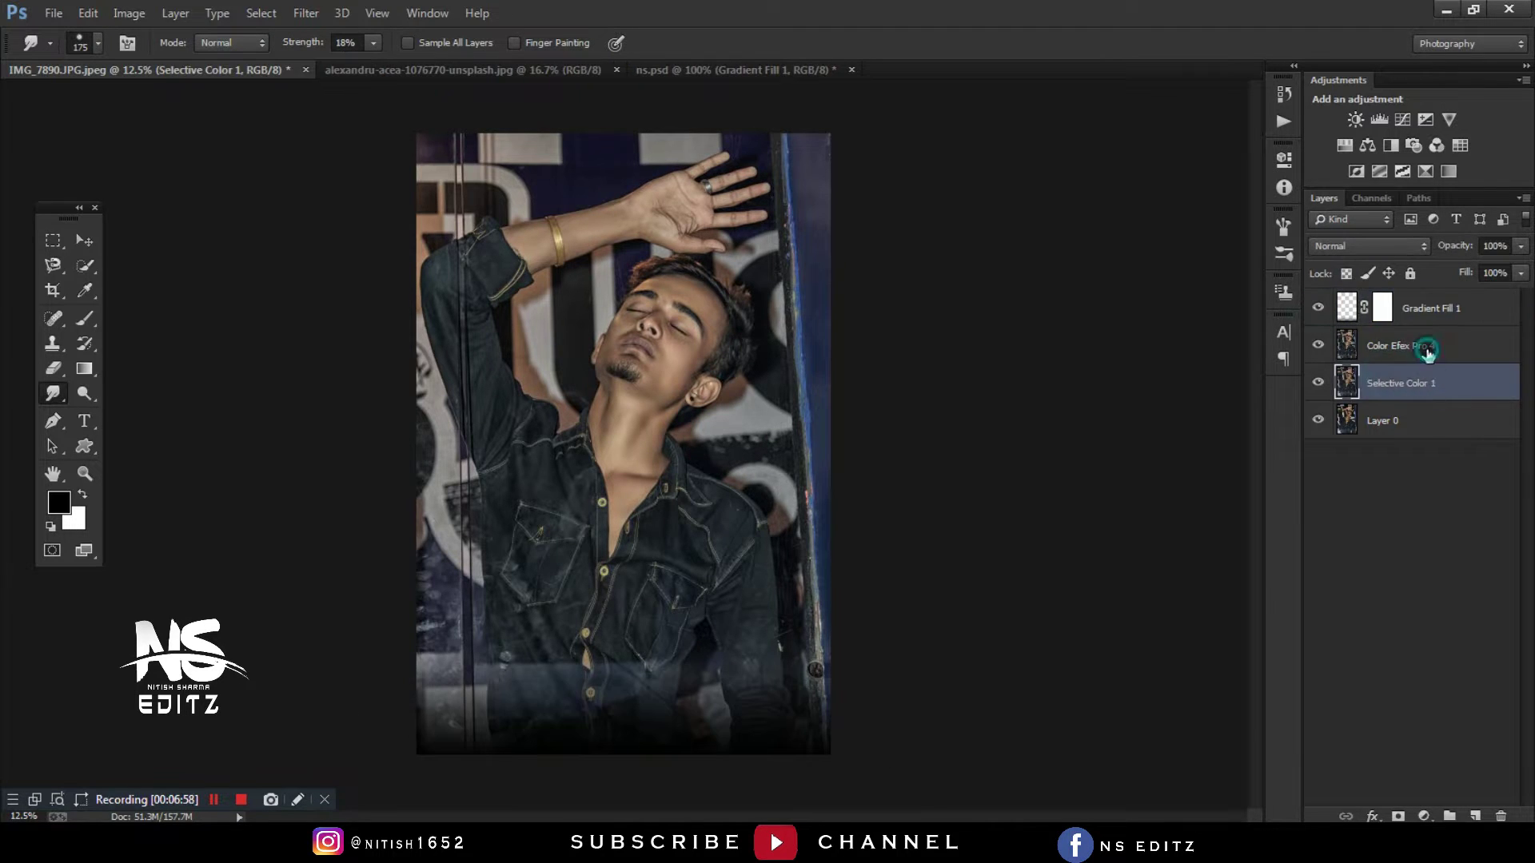
right_click(1424, 376)
left_click(1222, 522)
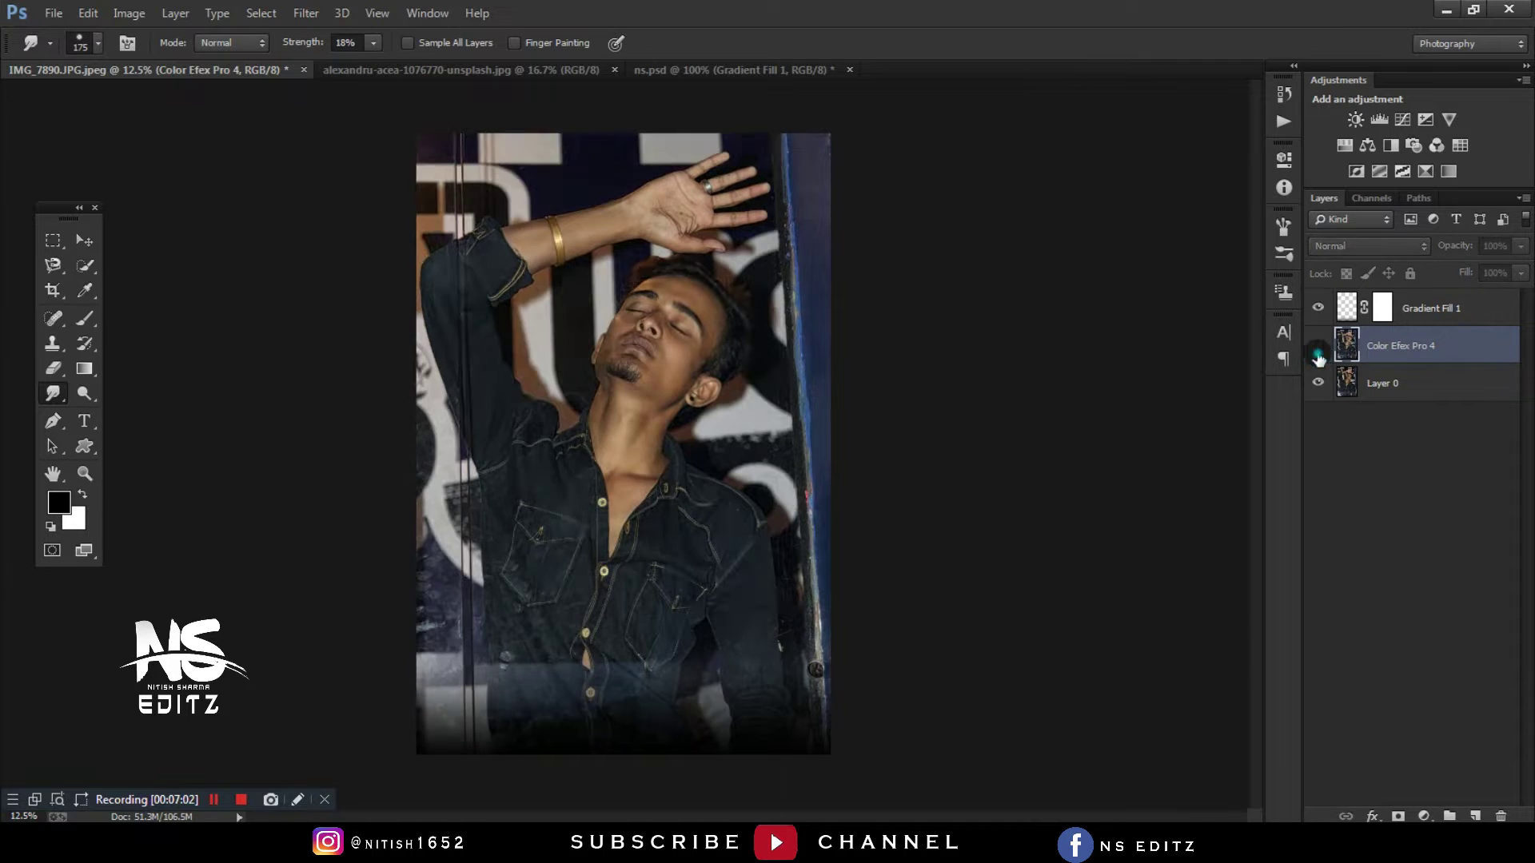
left_click(306, 13)
left_click(376, 118)
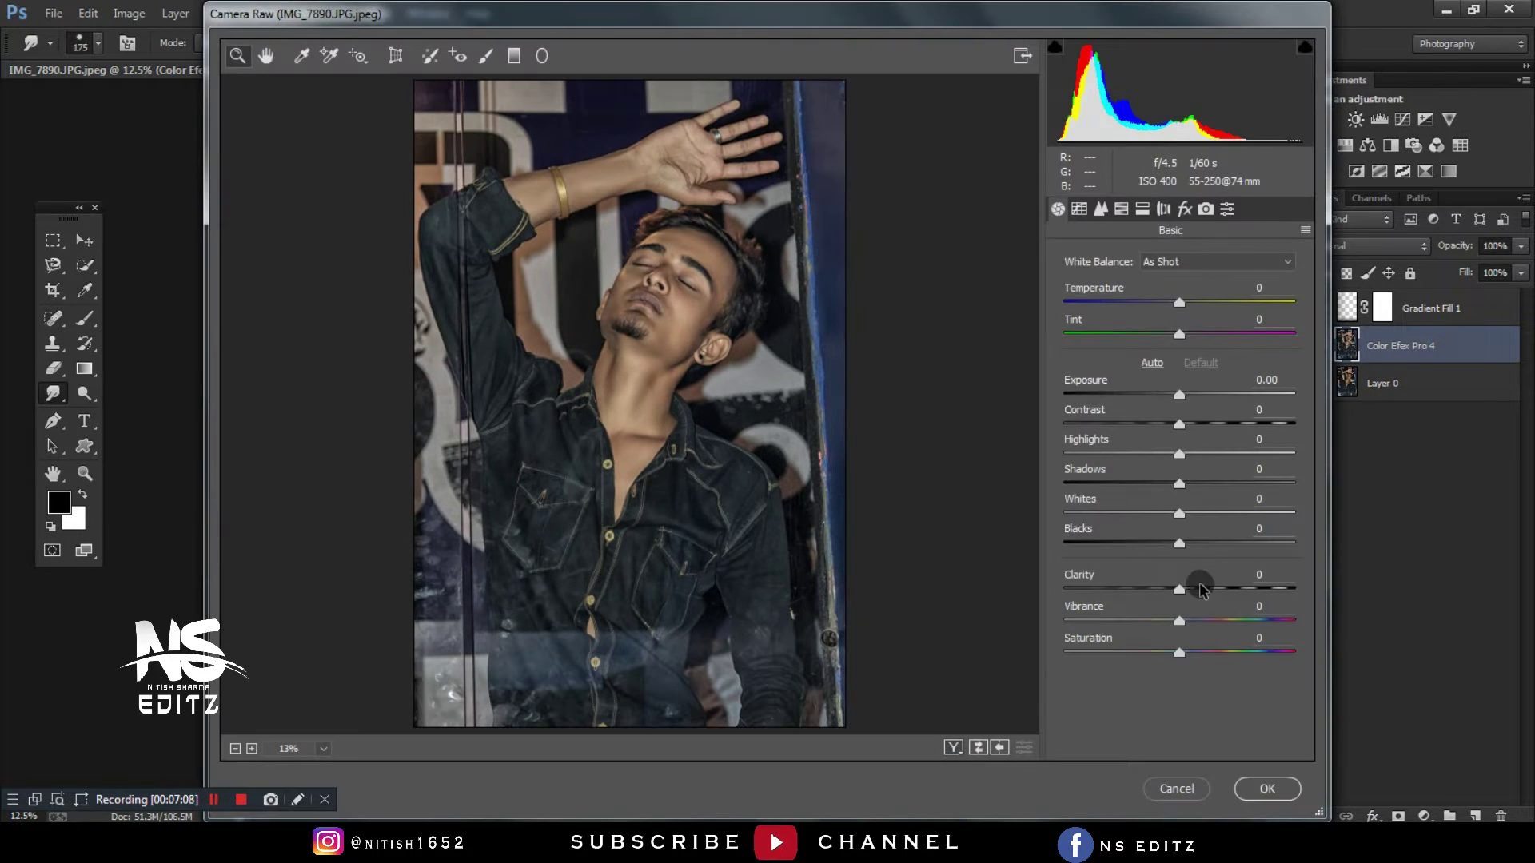
- In Camera Raw, add clarity, raise highlights, shift green/aqua hues and desaturate oranges to -18
left_click_drag(1179, 590, 1196, 589)
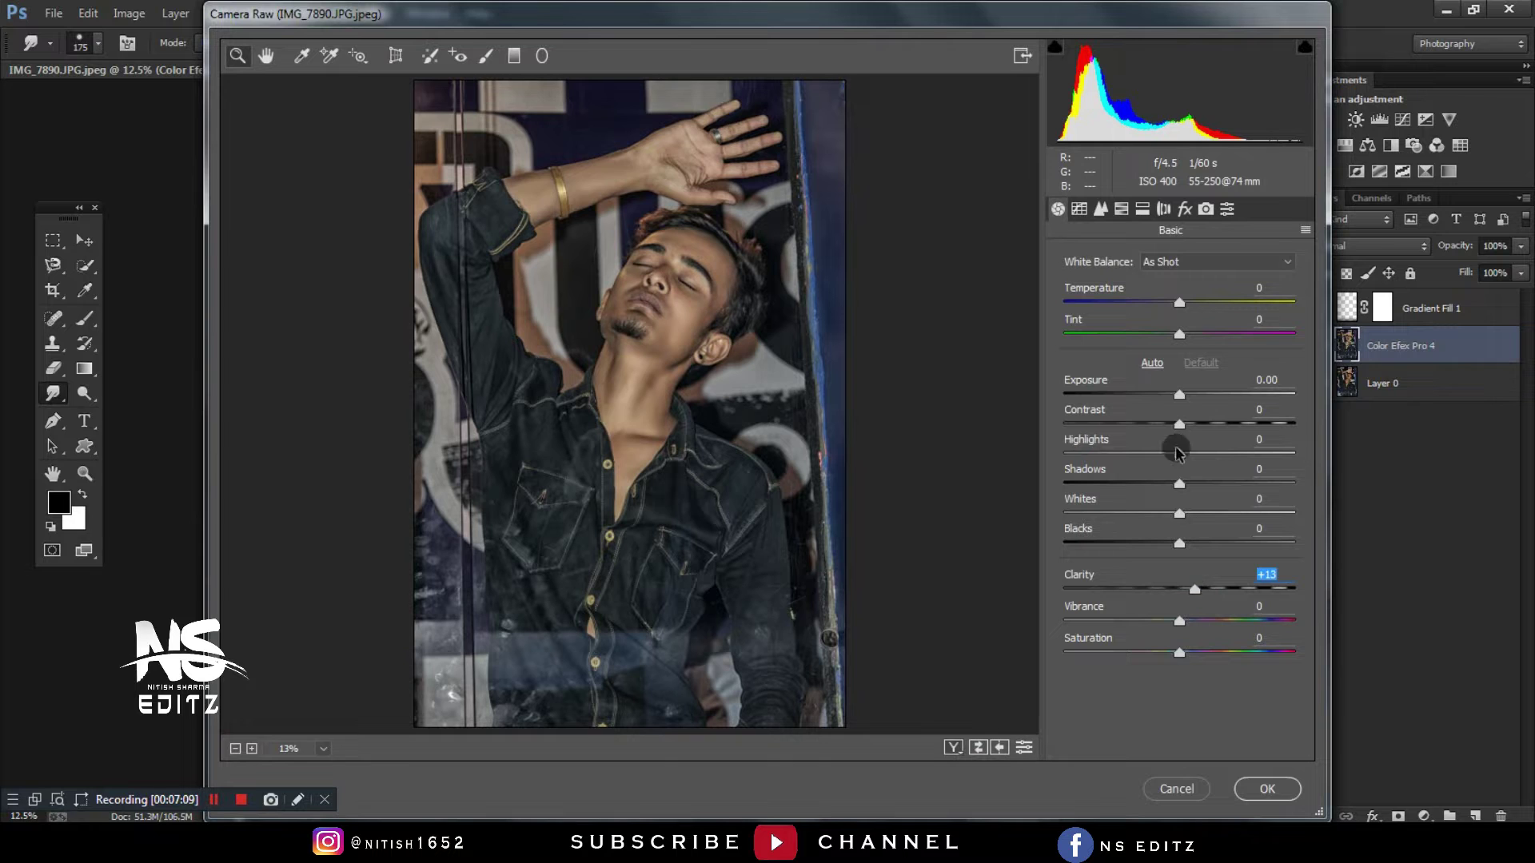
mouse_move(1179, 454)
left_mouse_down()
mouse_move(1213, 453)
mouse_move(1206, 484)
mouse_move(1151, 514)
mouse_move(1156, 544)
mouse_move(1117, 509)
left_mouse_up()
left_click(1101, 209)
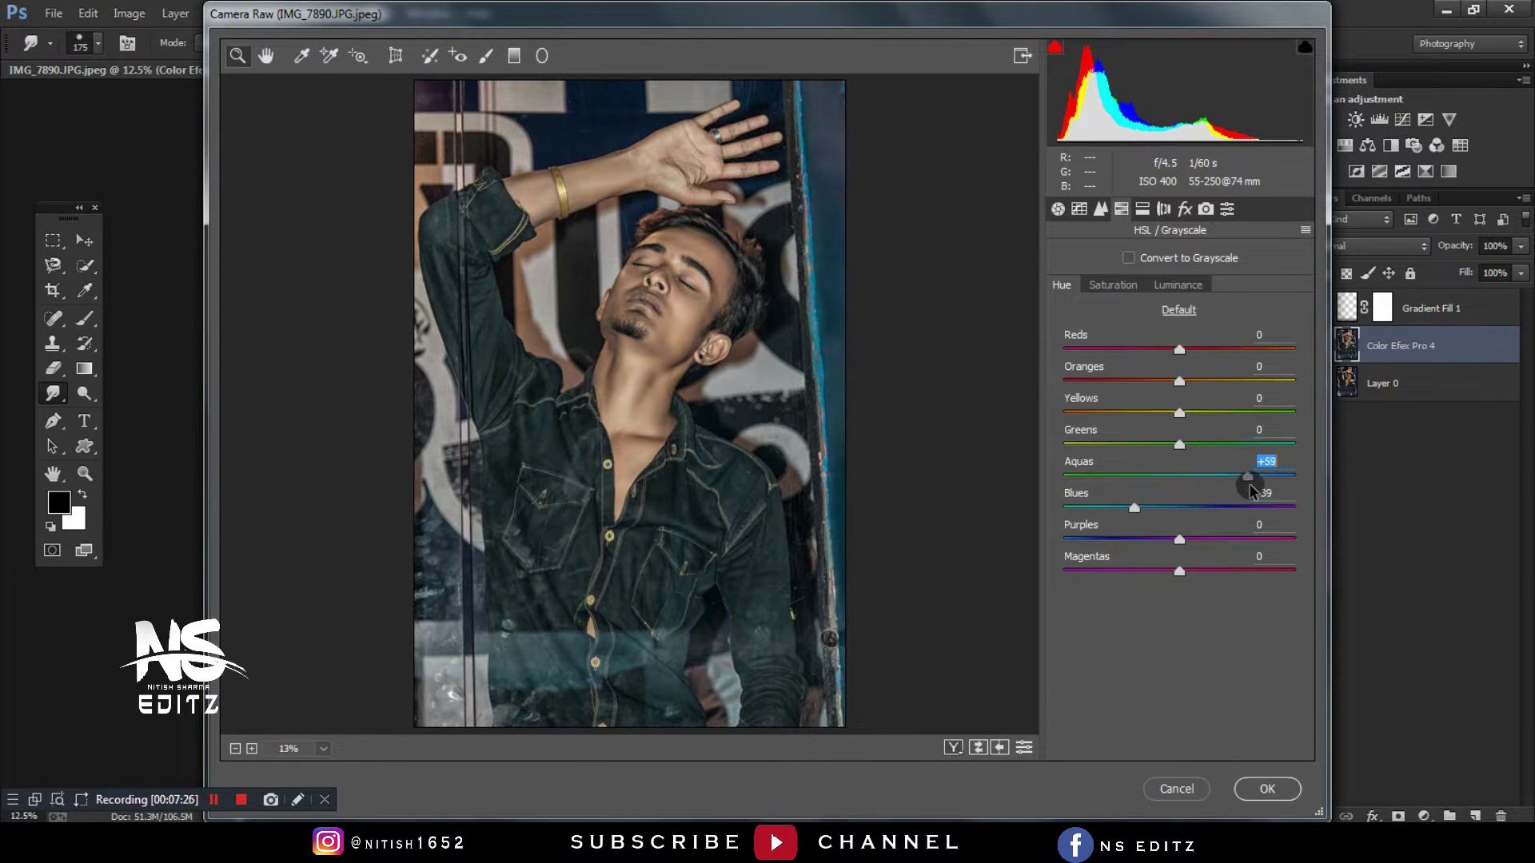
left_click_drag(1179, 444, 1098, 448)
left_click(1128, 285)
mouse_move(1179, 380)
left_mouse_down()
mouse_move(1159, 381)
mouse_move(1195, 383)
left_mouse_up()
left_click(1178, 285)
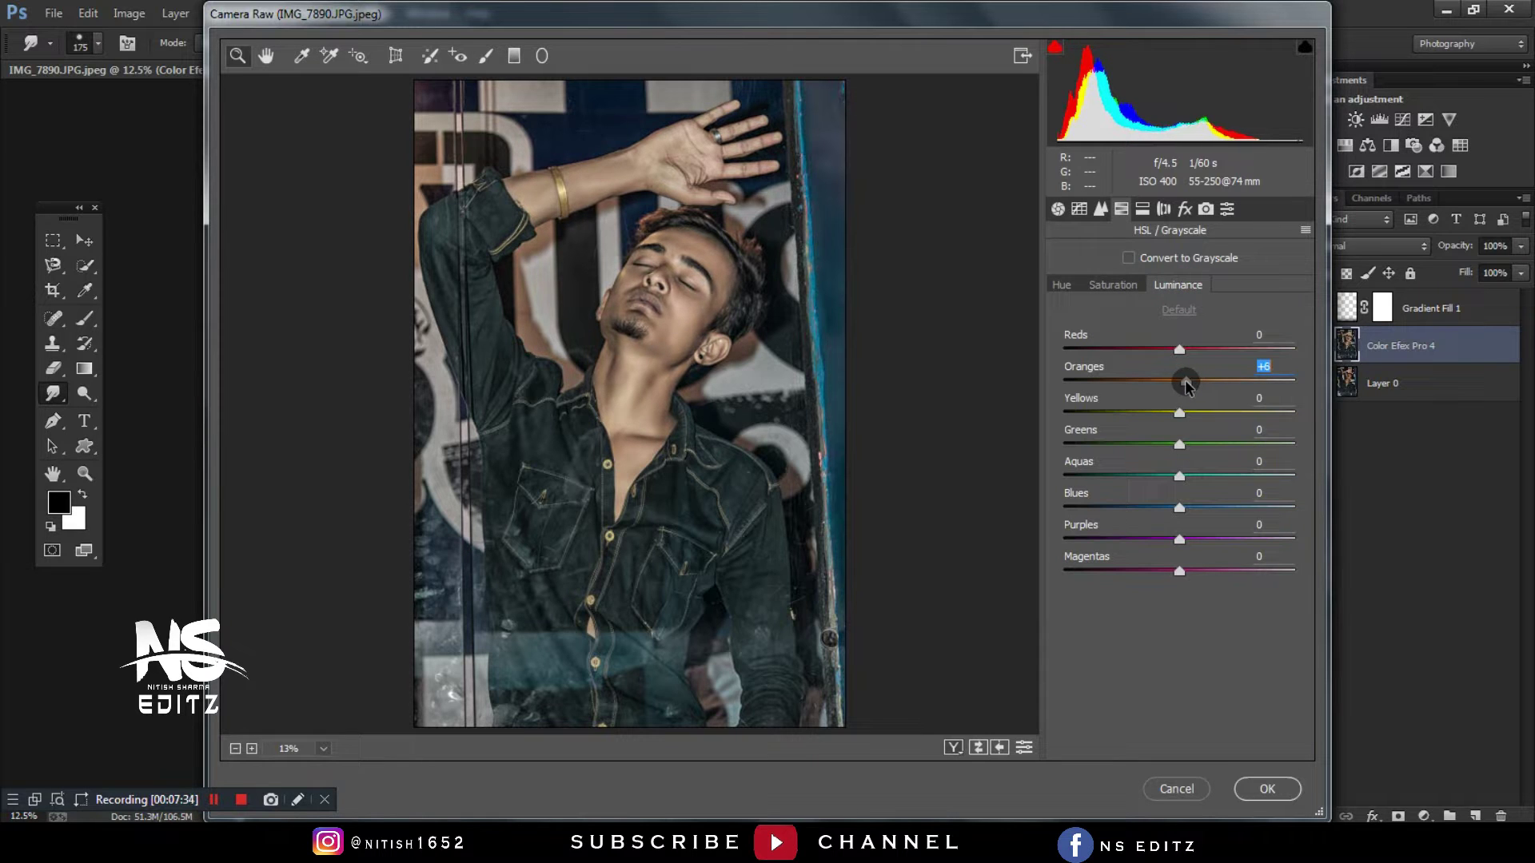
- Set calibration primaries (Blue -30, Green +4, Red +20) and add a -30 post-crop vignette
left_click(1205, 209)
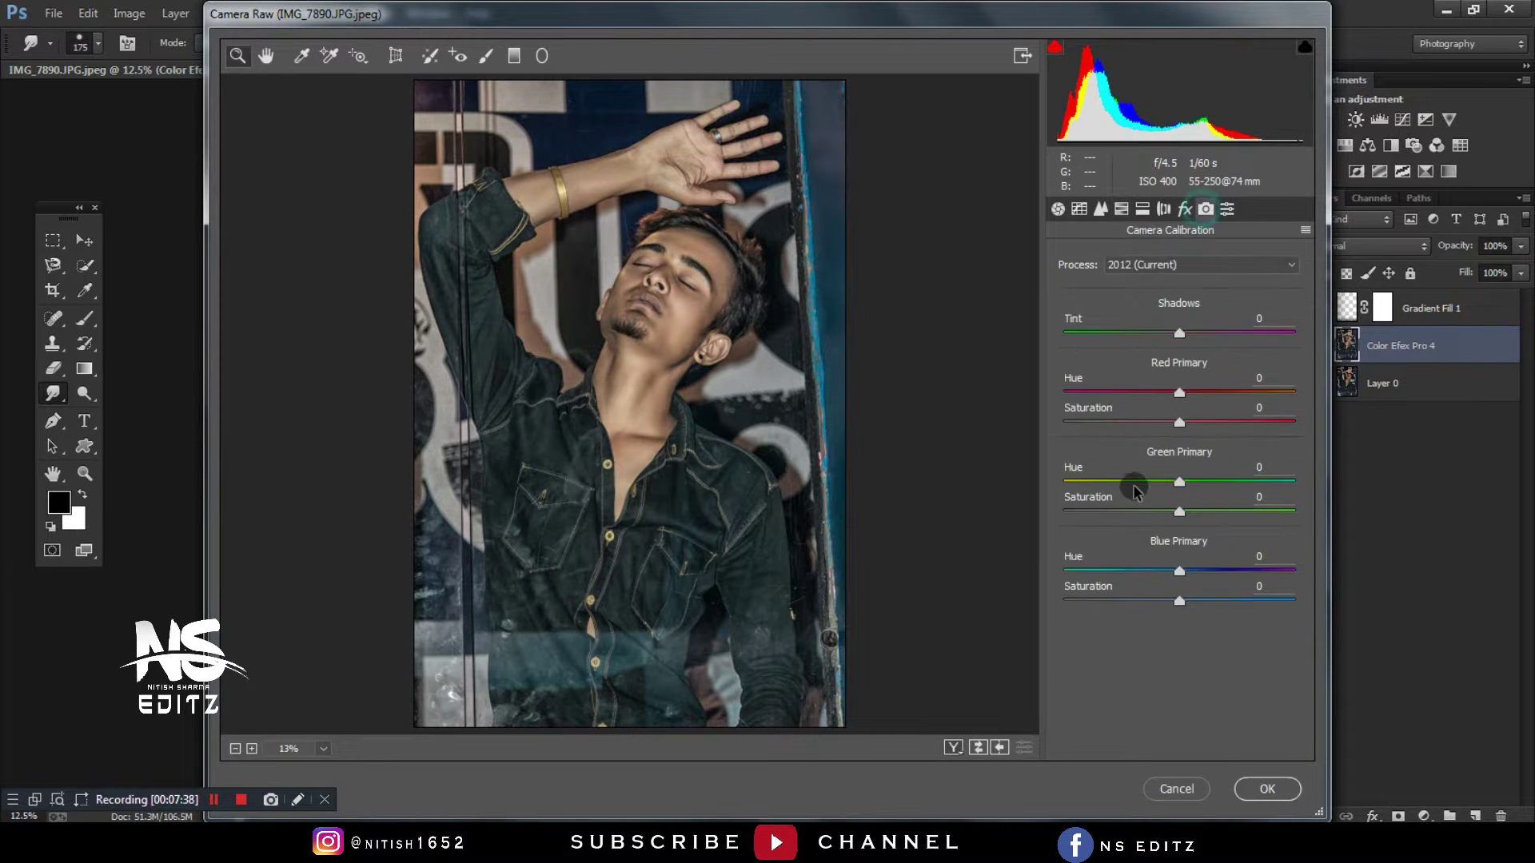
left_click_drag(1179, 570, 1143, 573)
left_click_drag(1208, 481, 1180, 497)
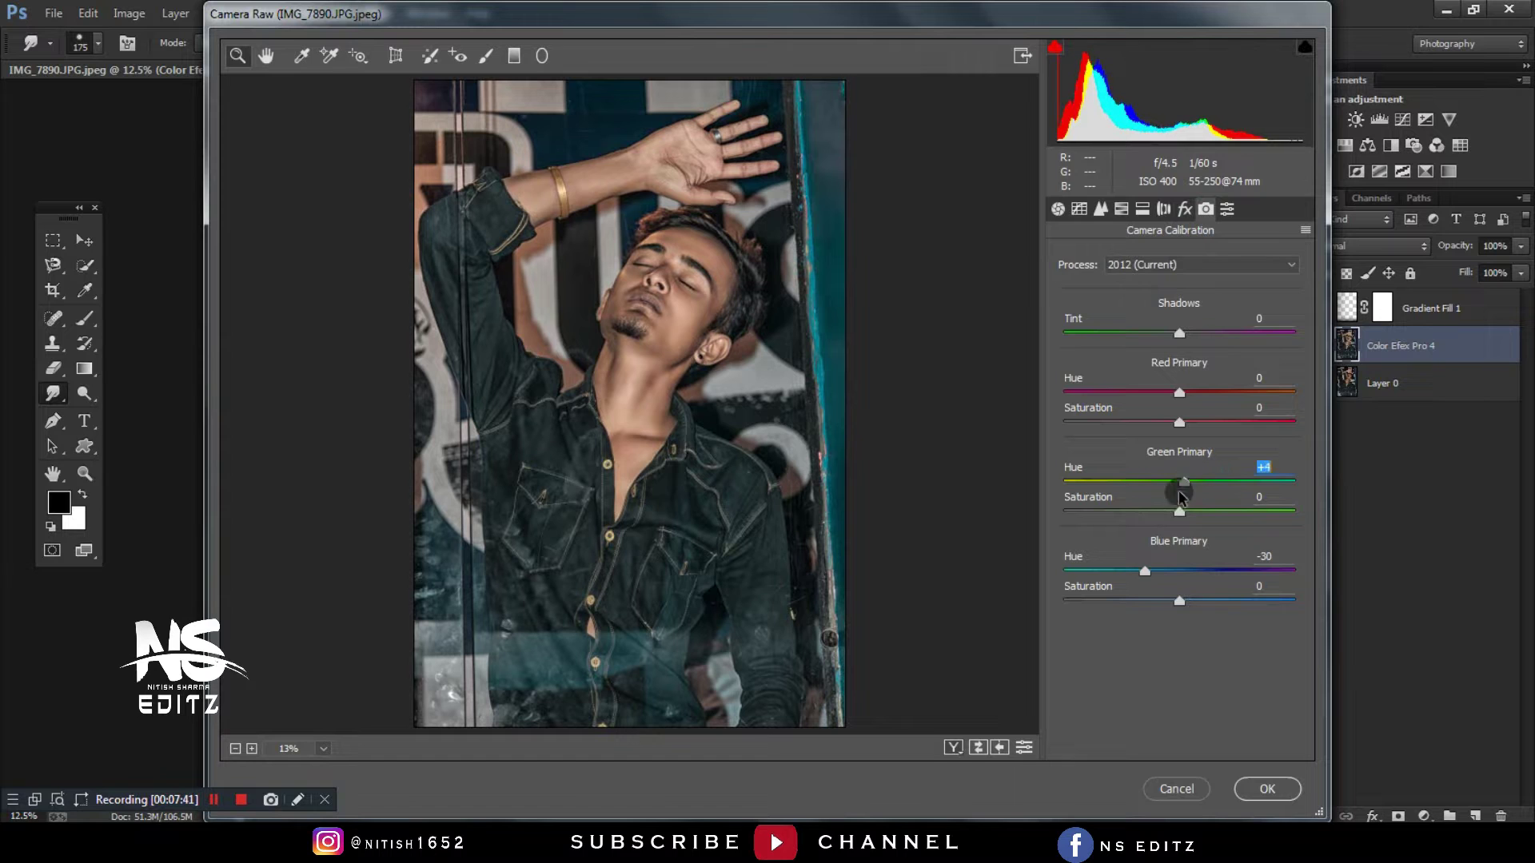
left_click_drag(1180, 392, 1205, 394)
left_click(1185, 209)
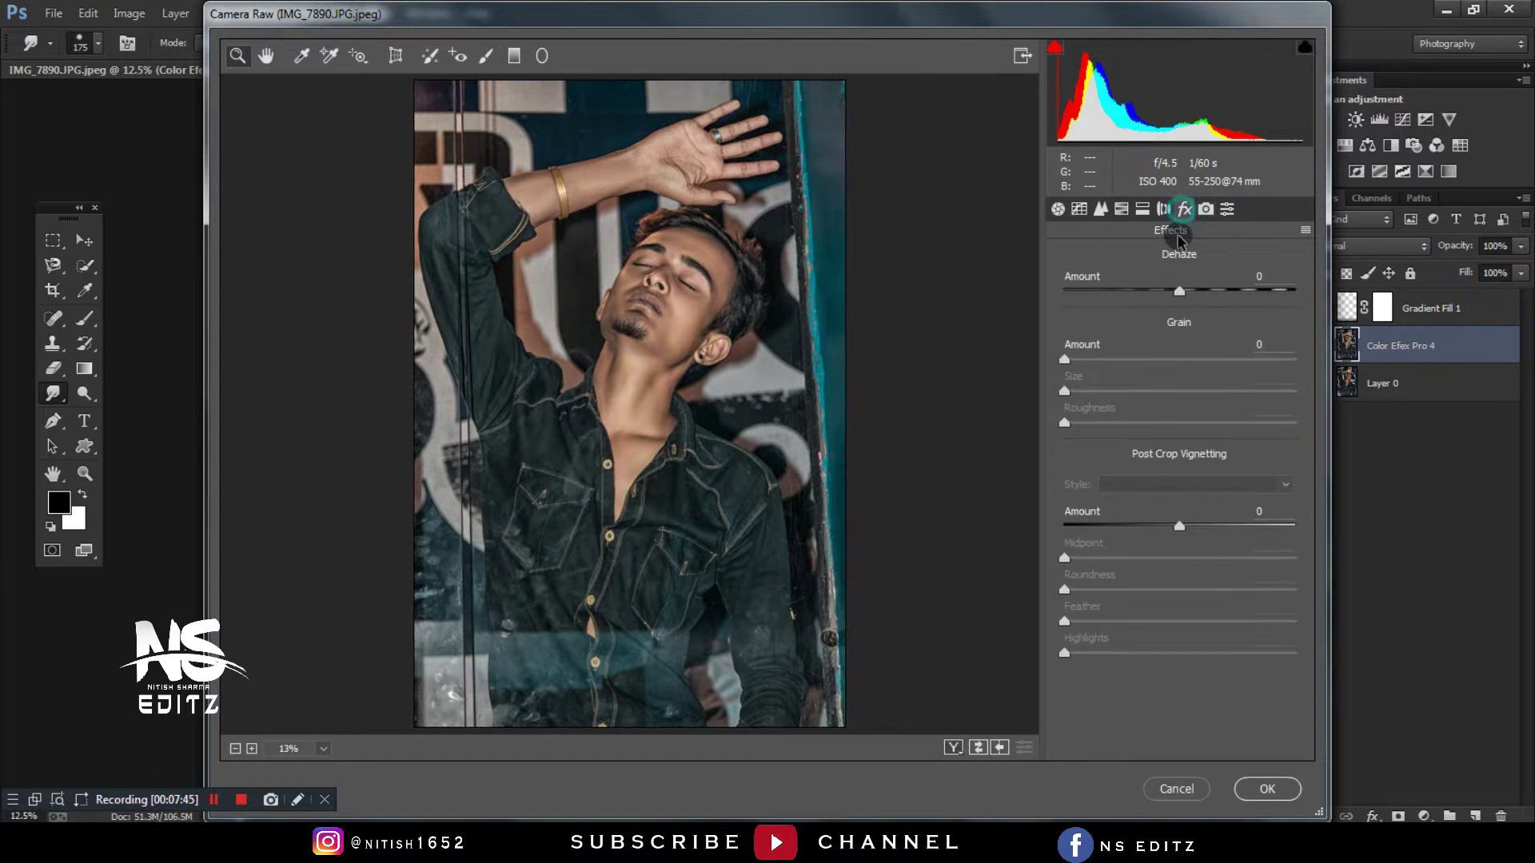
mouse_move(1179, 525)
left_mouse_down()
mouse_move(1145, 526)
mouse_move(1154, 544)
left_mouse_up()
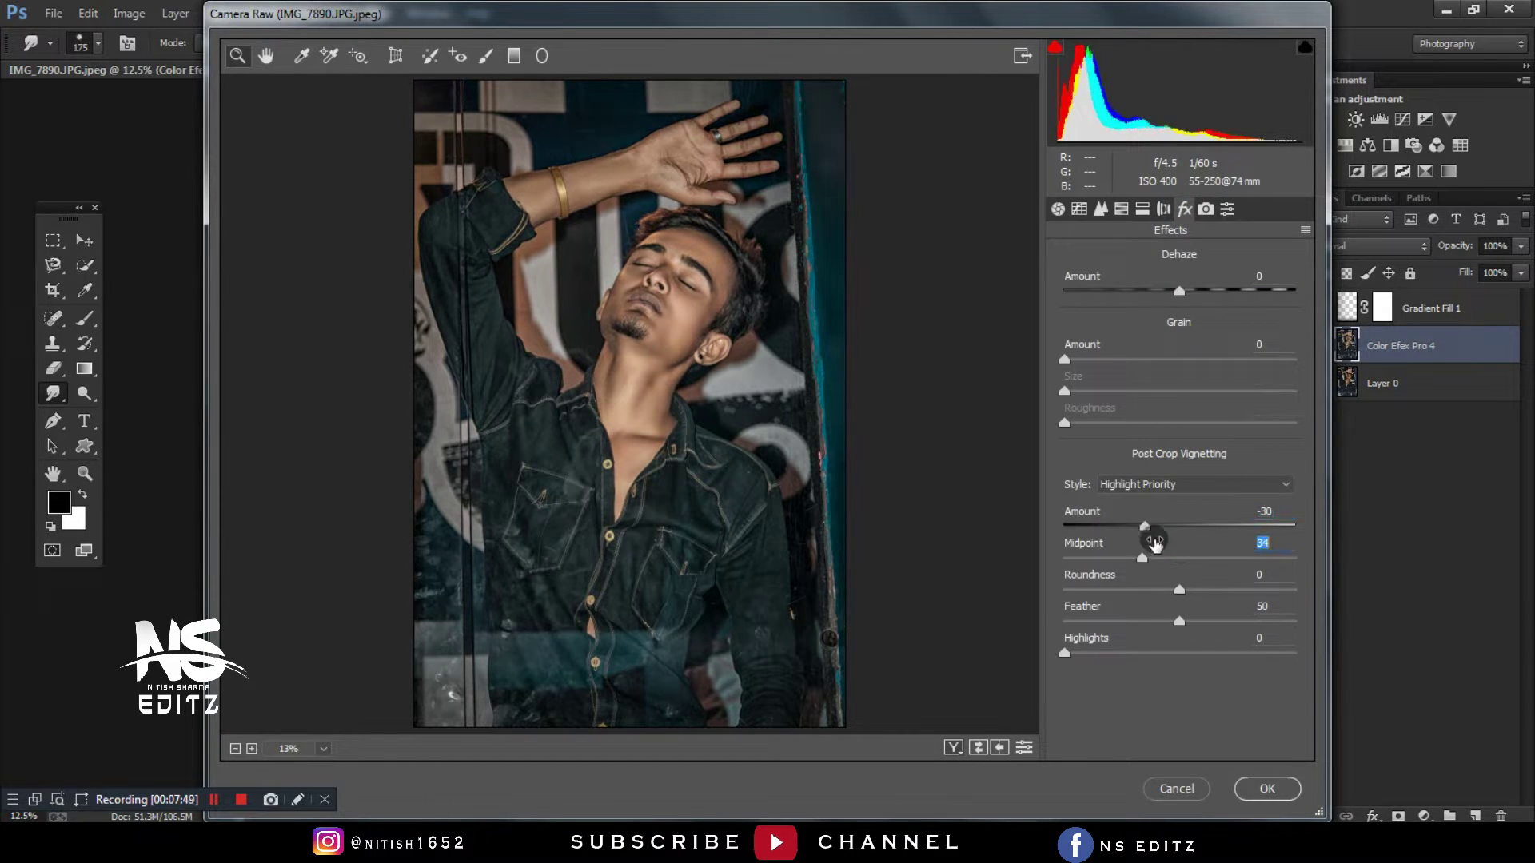
- Split-tone the highlights with a cool hue, tweak tone-curve highlights, and apply the grade
left_click(1164, 209)
left_click_drag(1065, 319, 1132, 286)
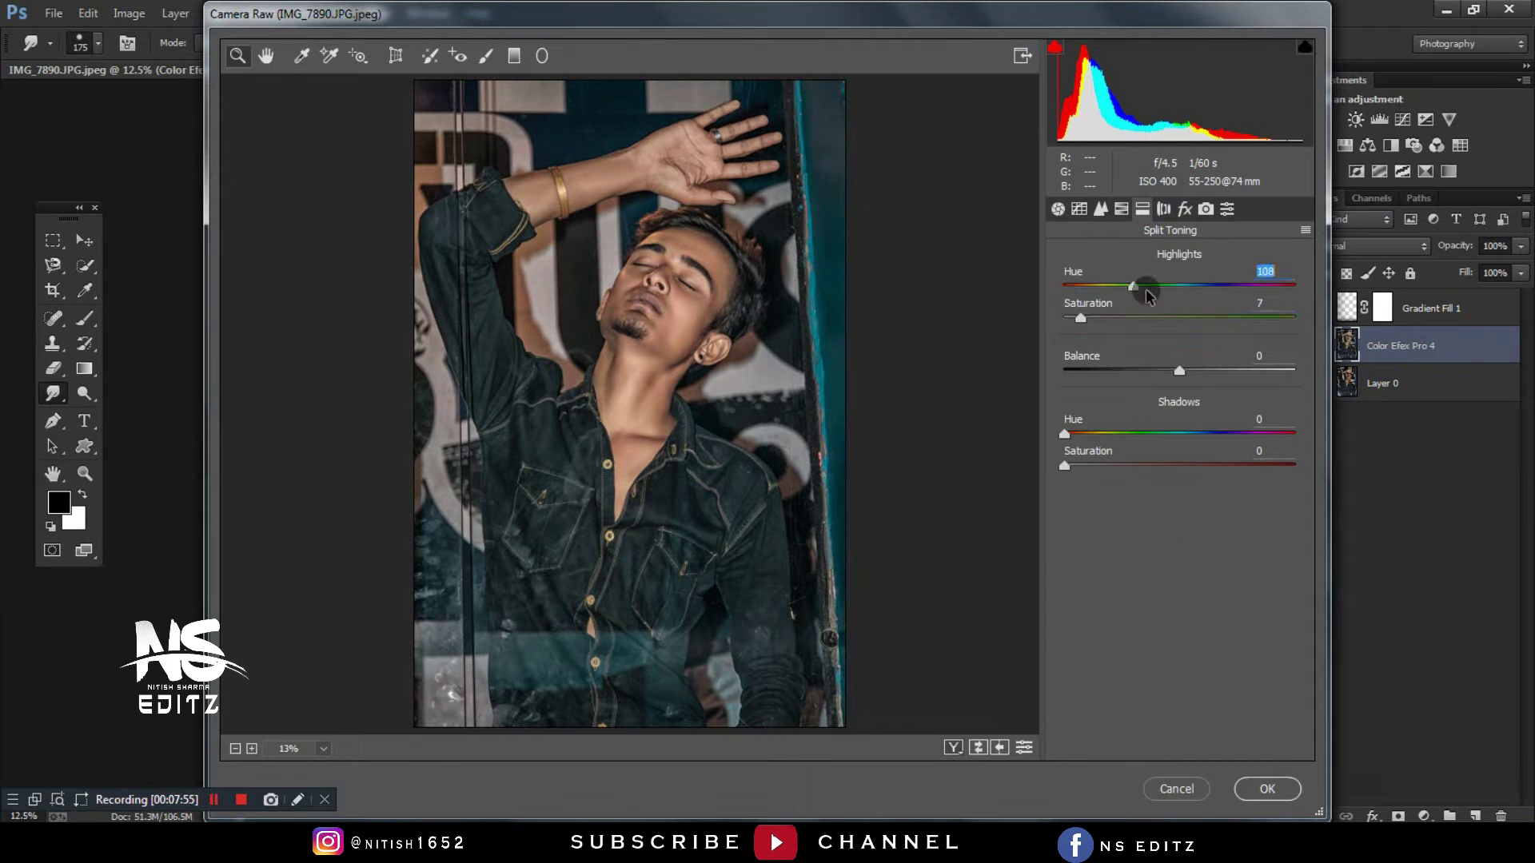
left_click(1122, 209)
left_click(1079, 208)
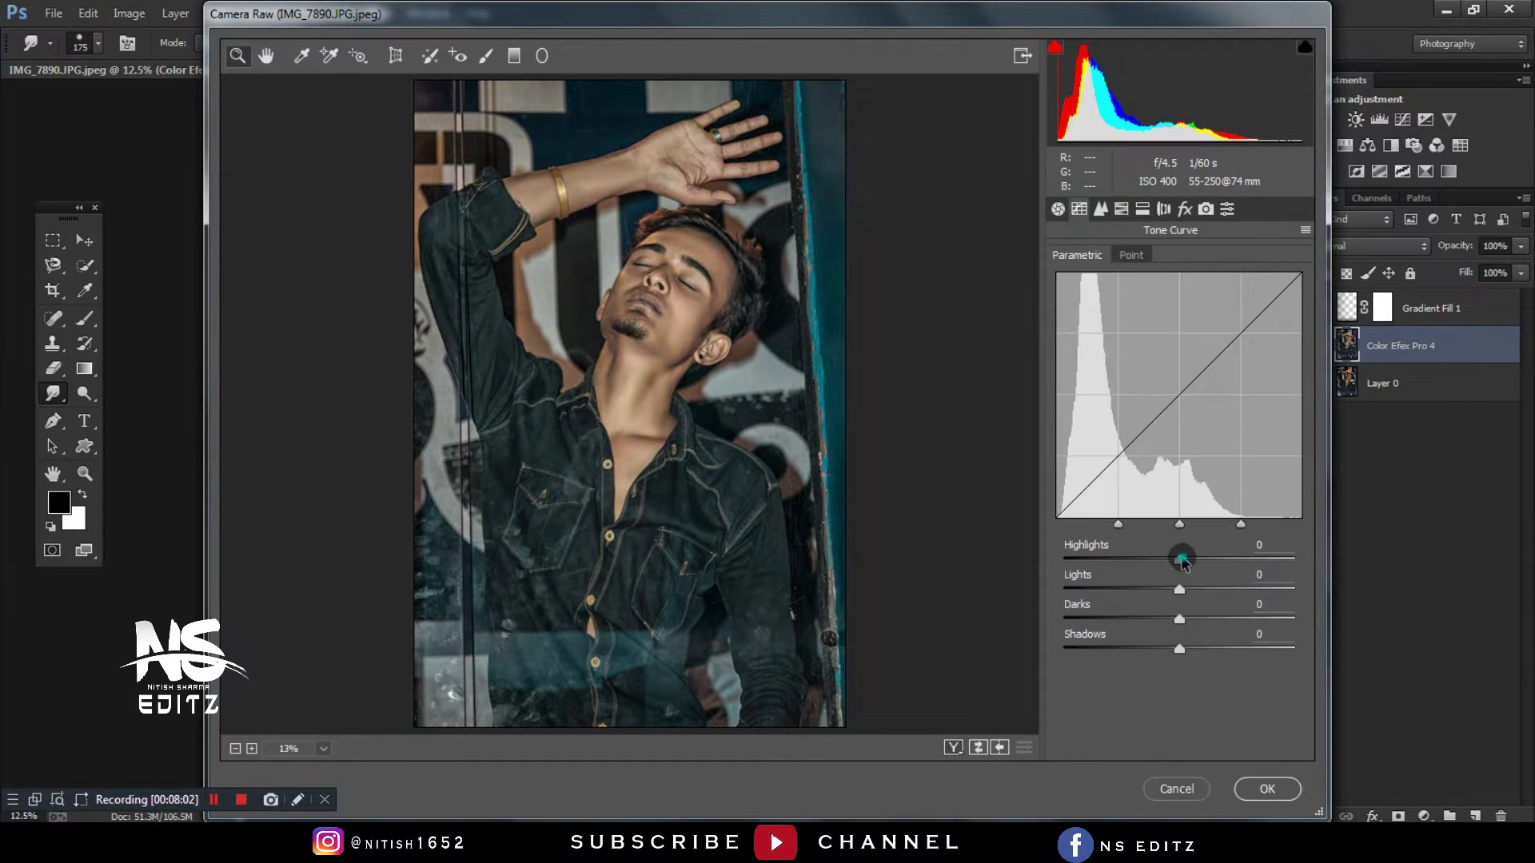
left_click_drag(1181, 549, 1195, 549)
left_click(1267, 789)
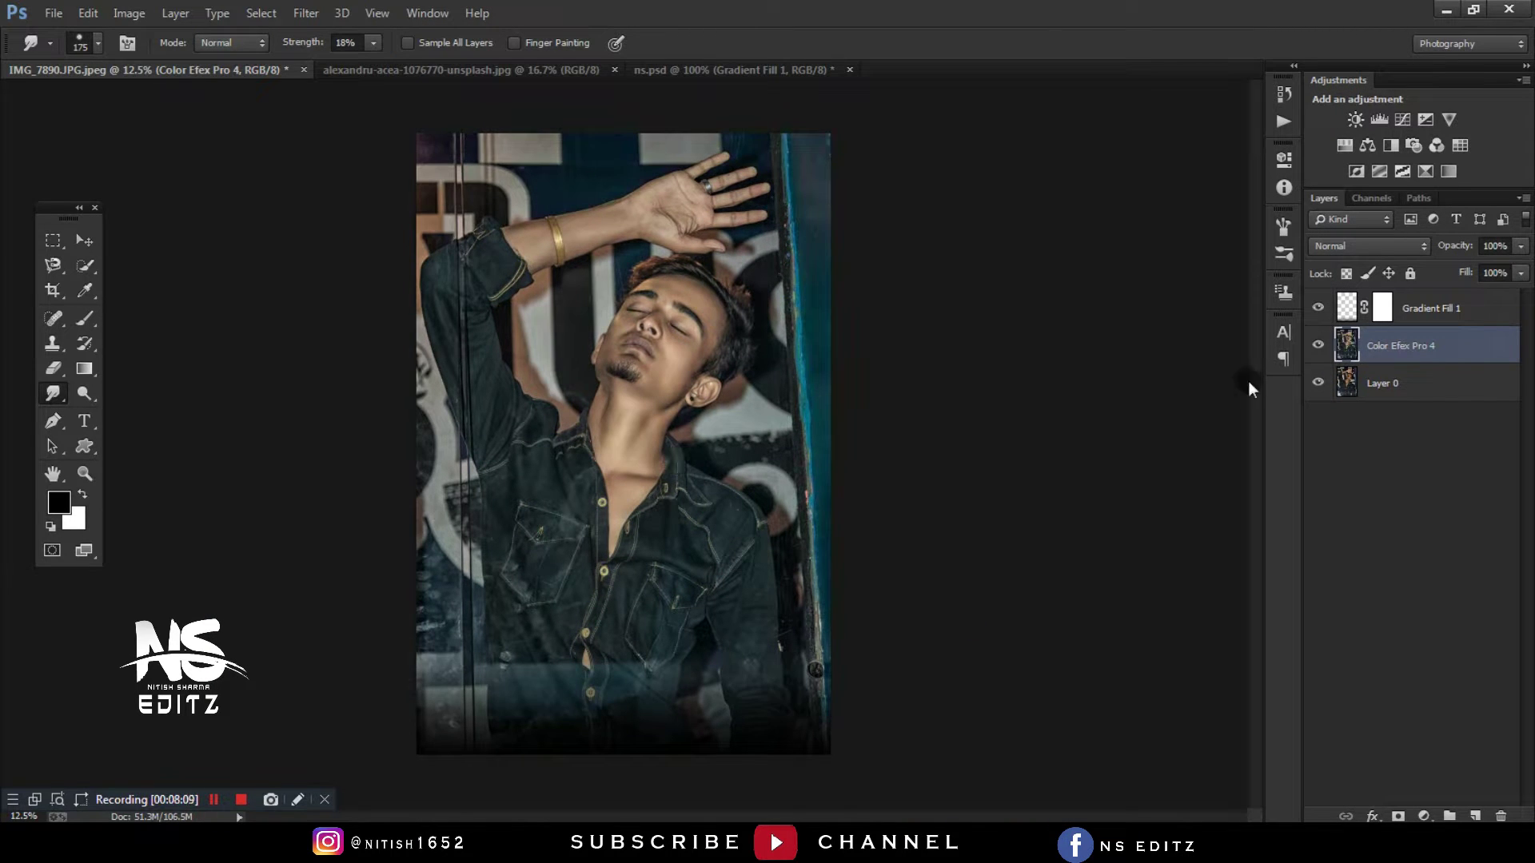
- Enlarge flare layer 47 over the top of the photo and set it to Screen blend mode
left_click(1318, 308)
key("ctrl+plus")
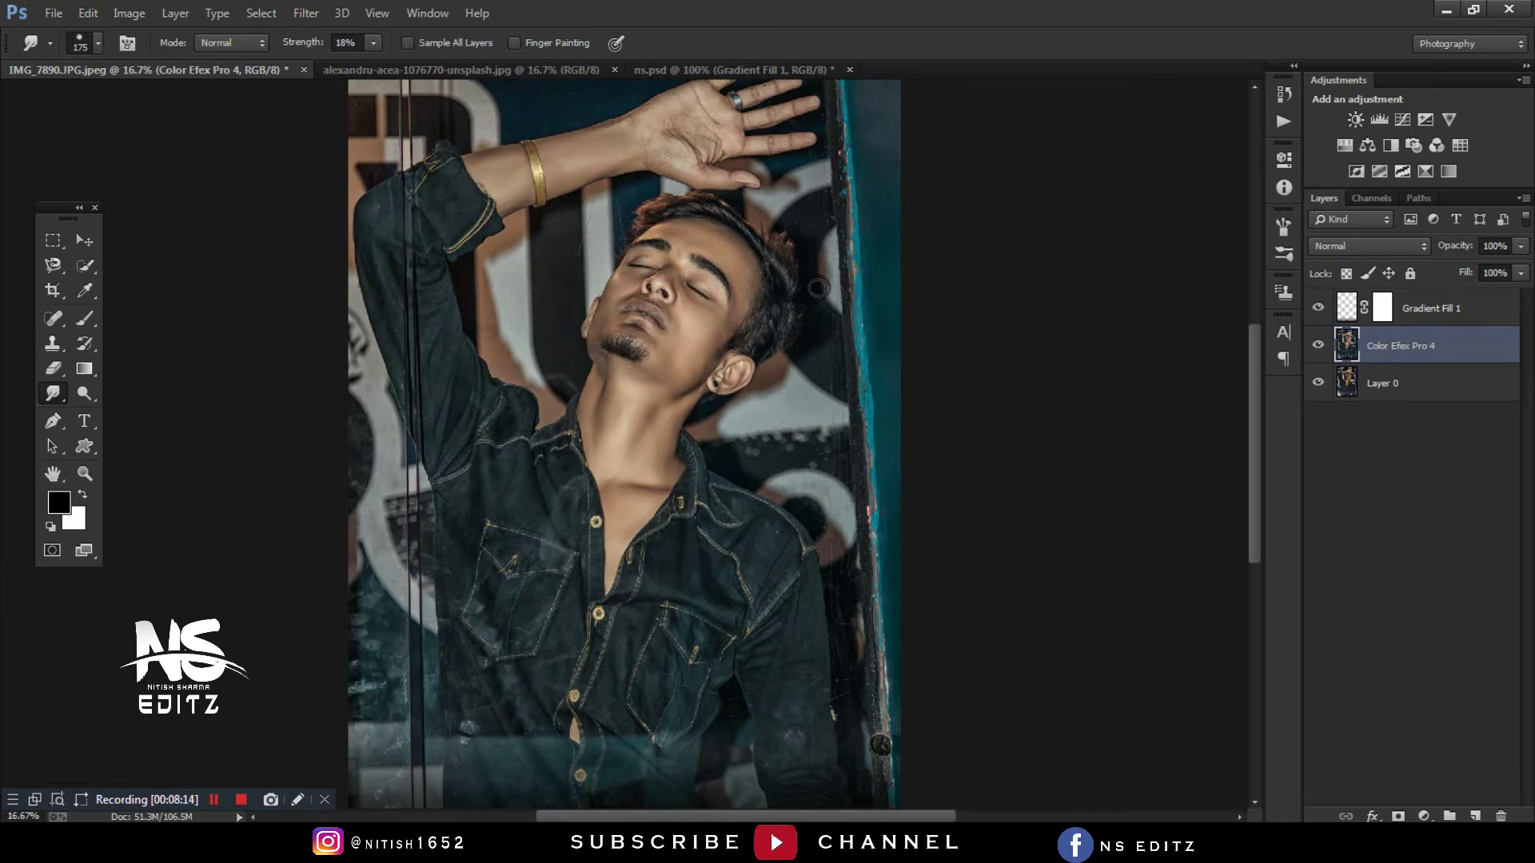
key("ctrl+minus")
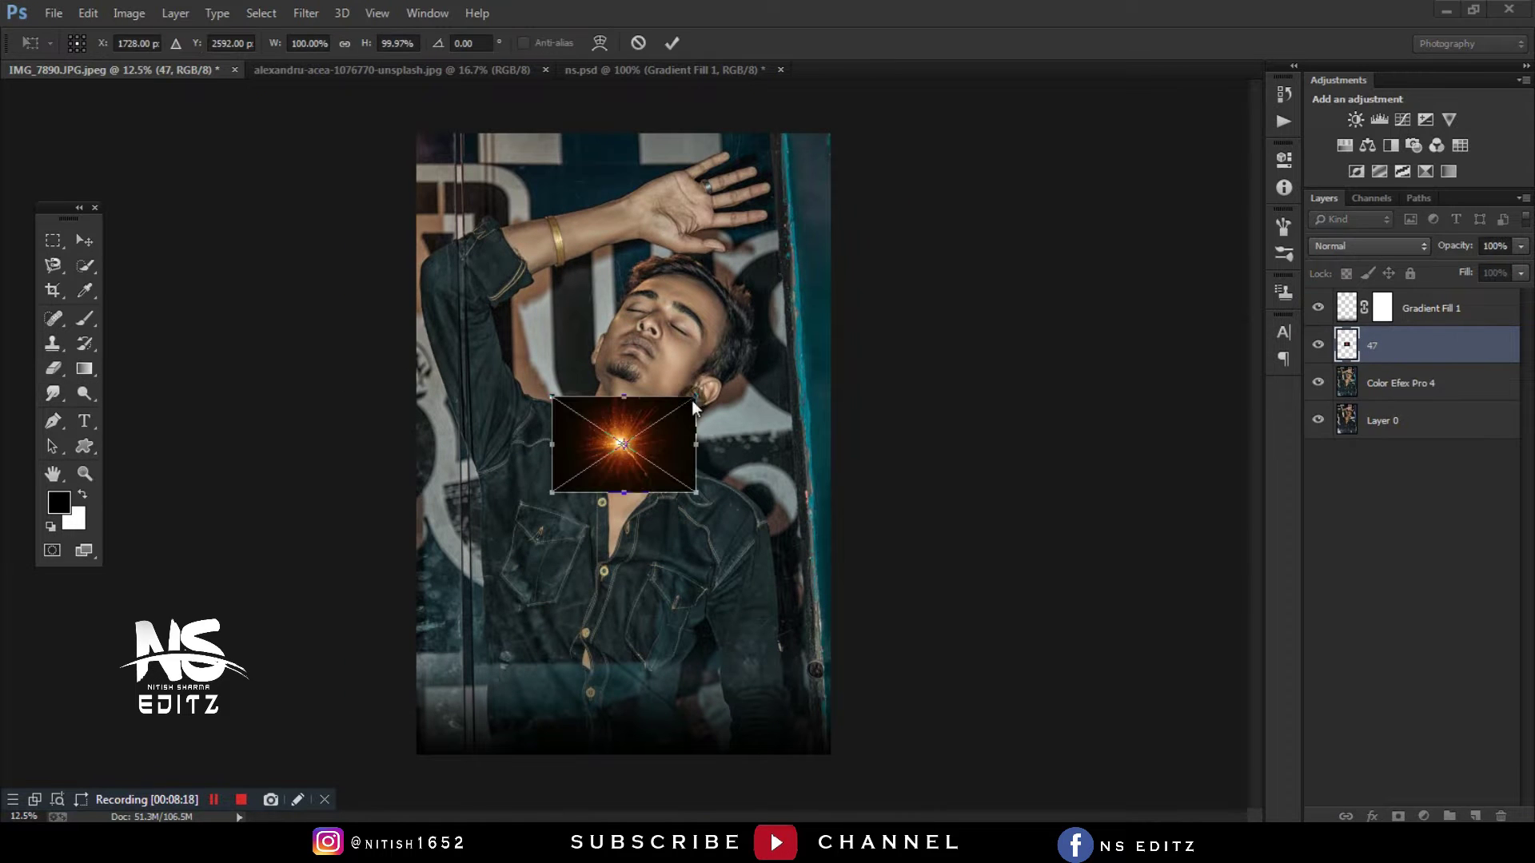
left_click_drag(738, 359, 1004, 395)
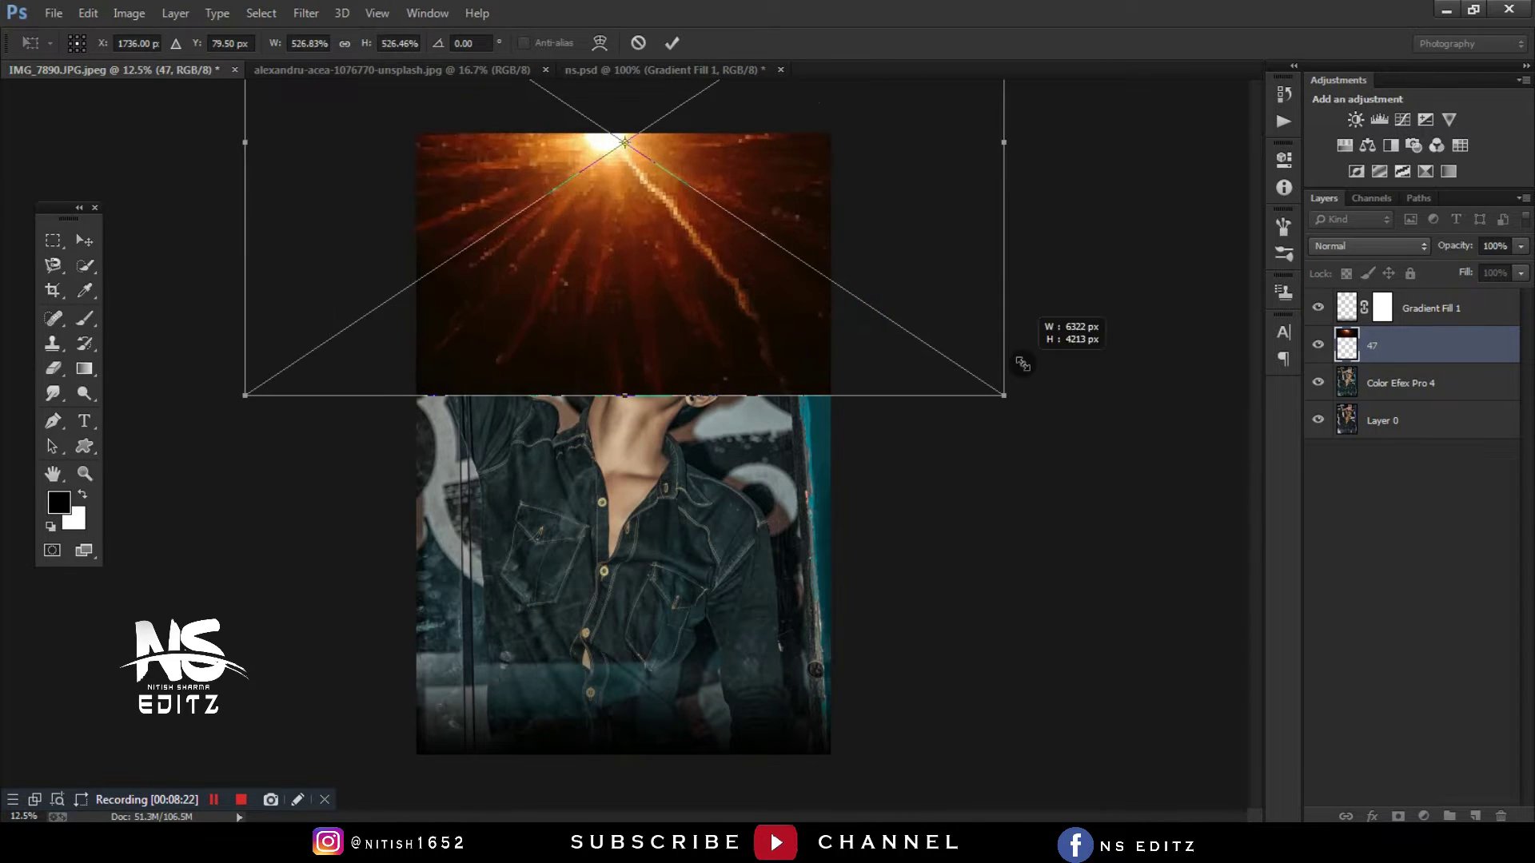
left_click(1367, 246)
left_click(1330, 351)
key("v")
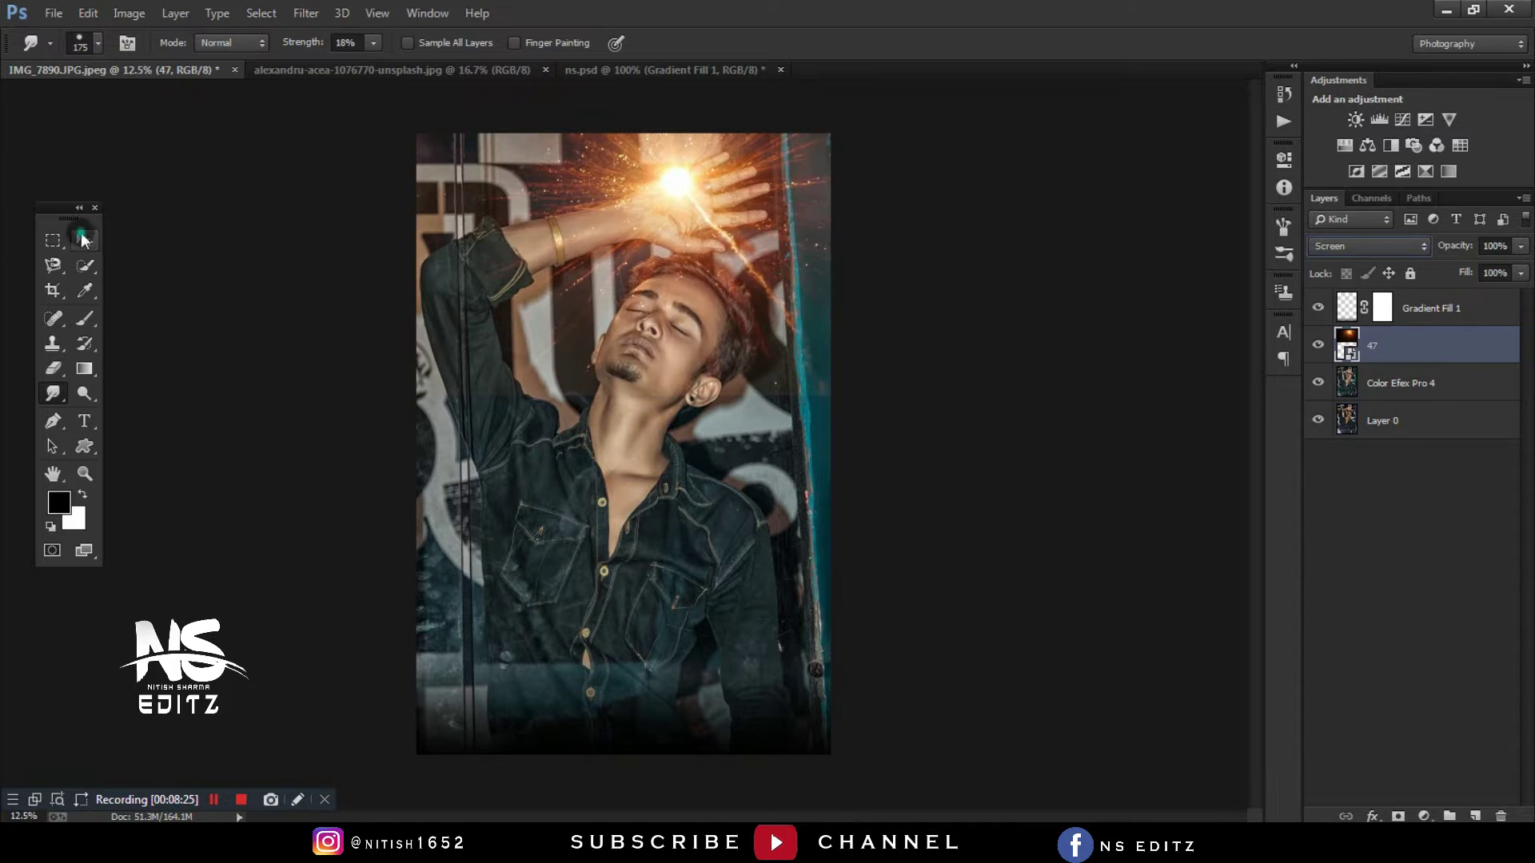
left_click(262, 12)
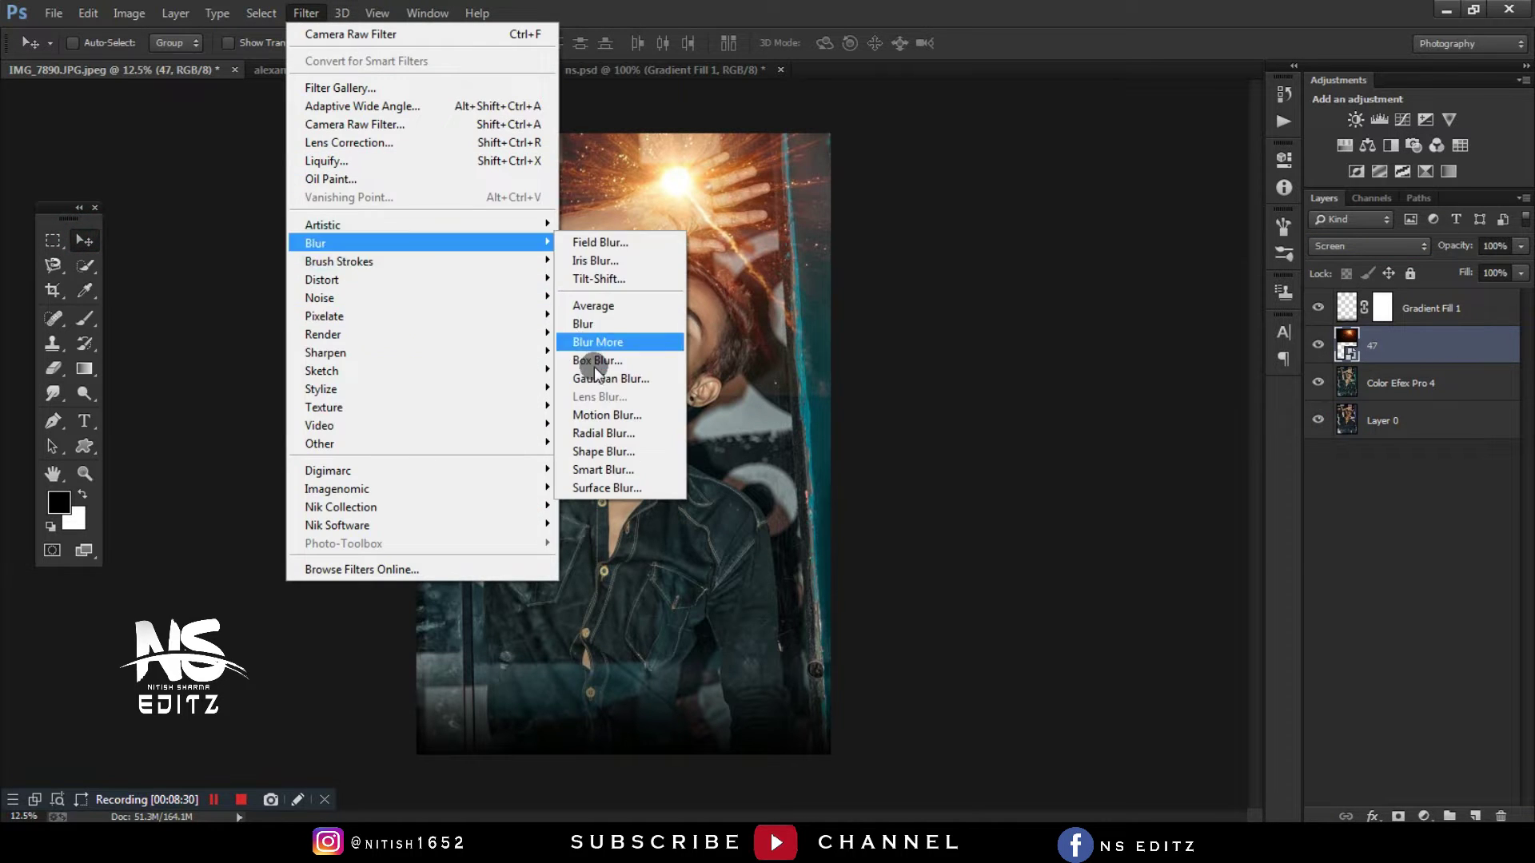
- Blur flare layer 47 with a 106.3 Gaussian Blur, nudge it up-left, and rasterize it
left_click(593, 367)
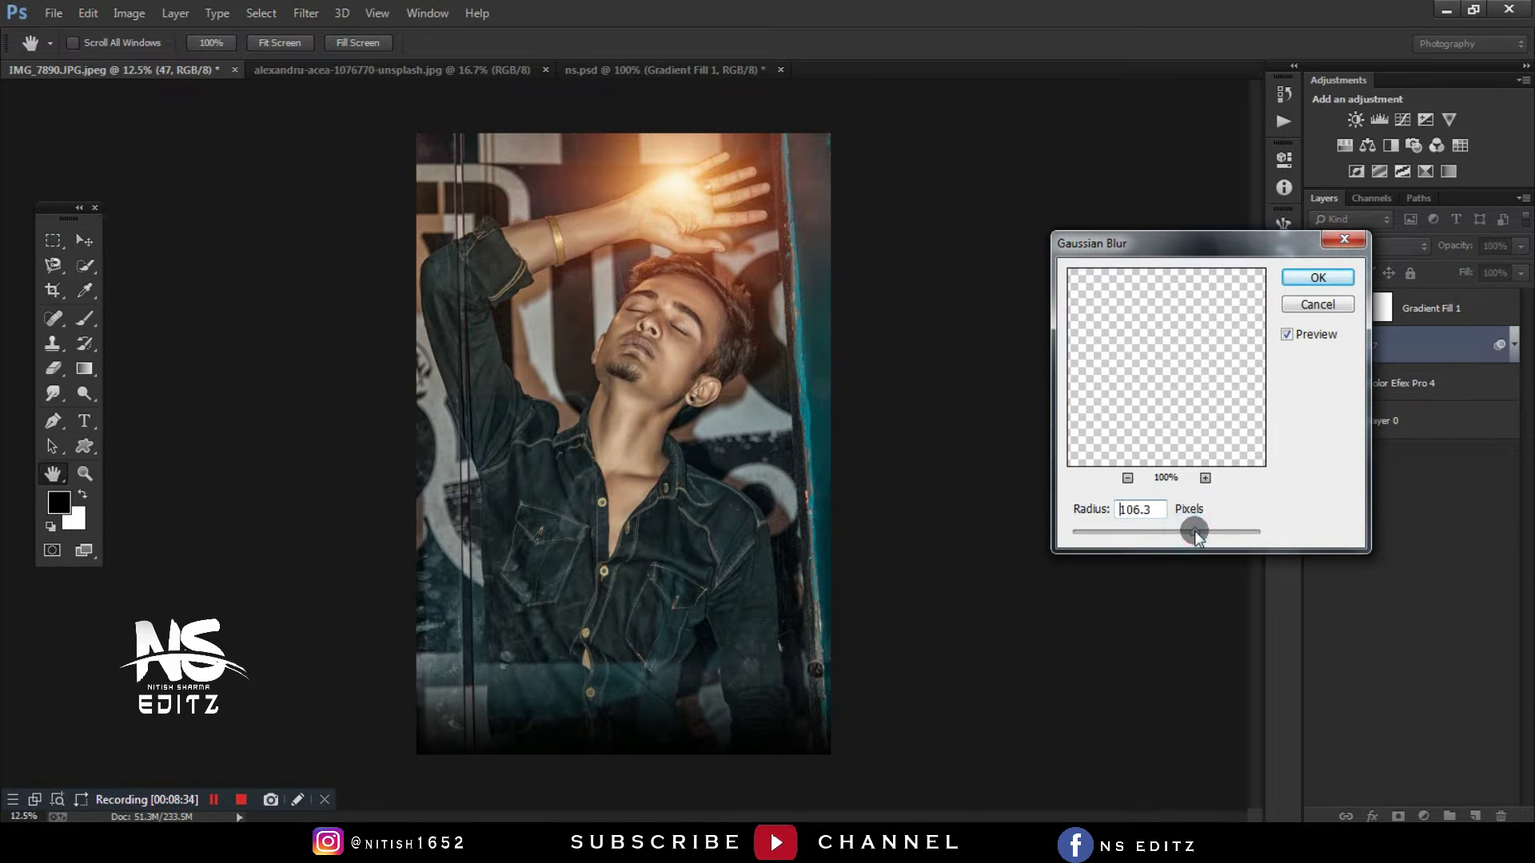
left_click(1304, 277)
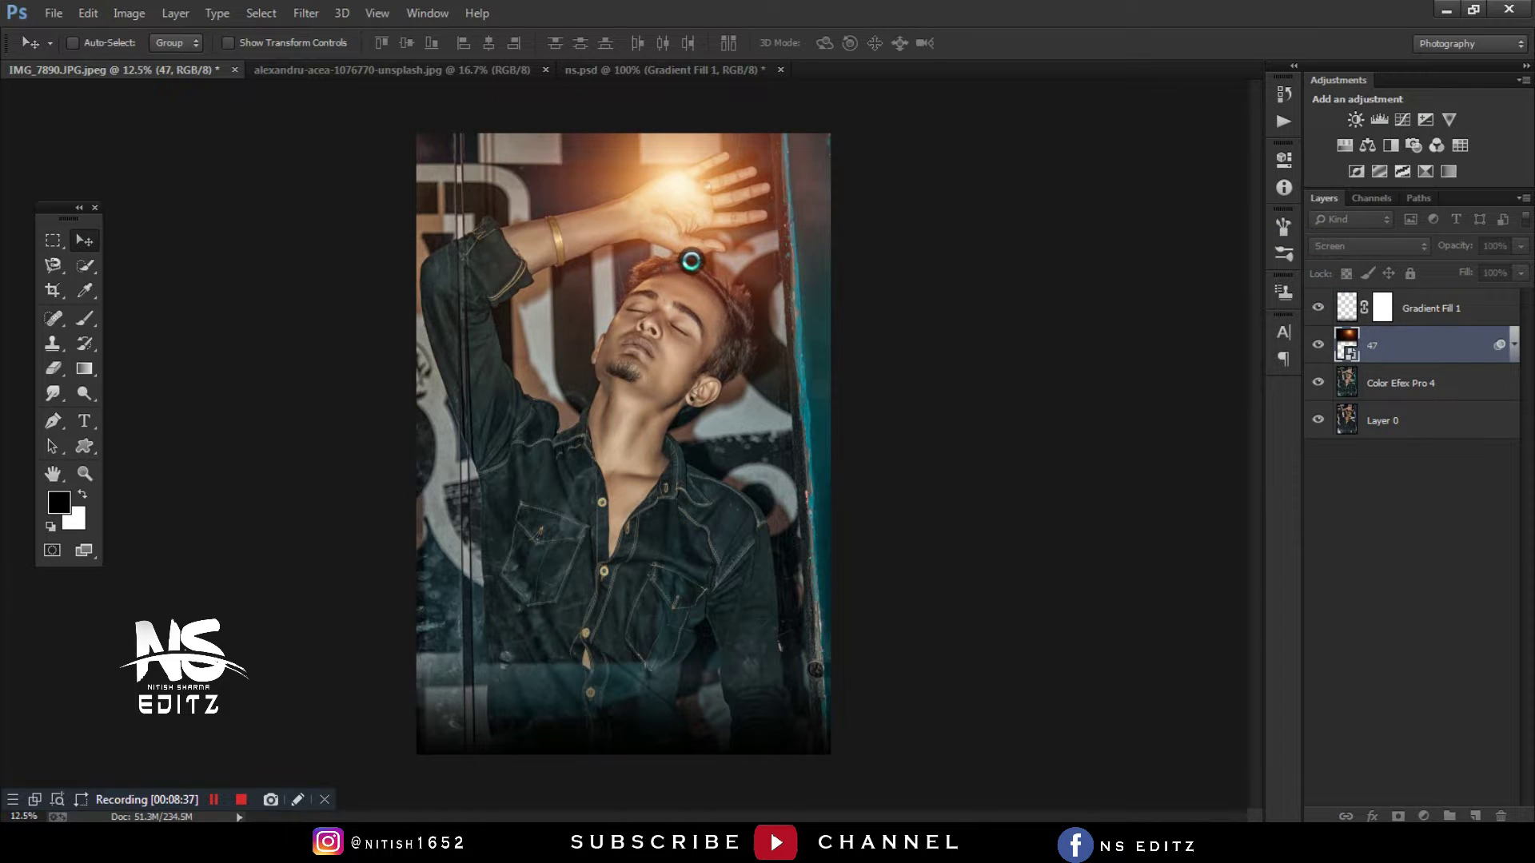
left_click_drag(691, 261, 612, 236)
left_click(129, 13)
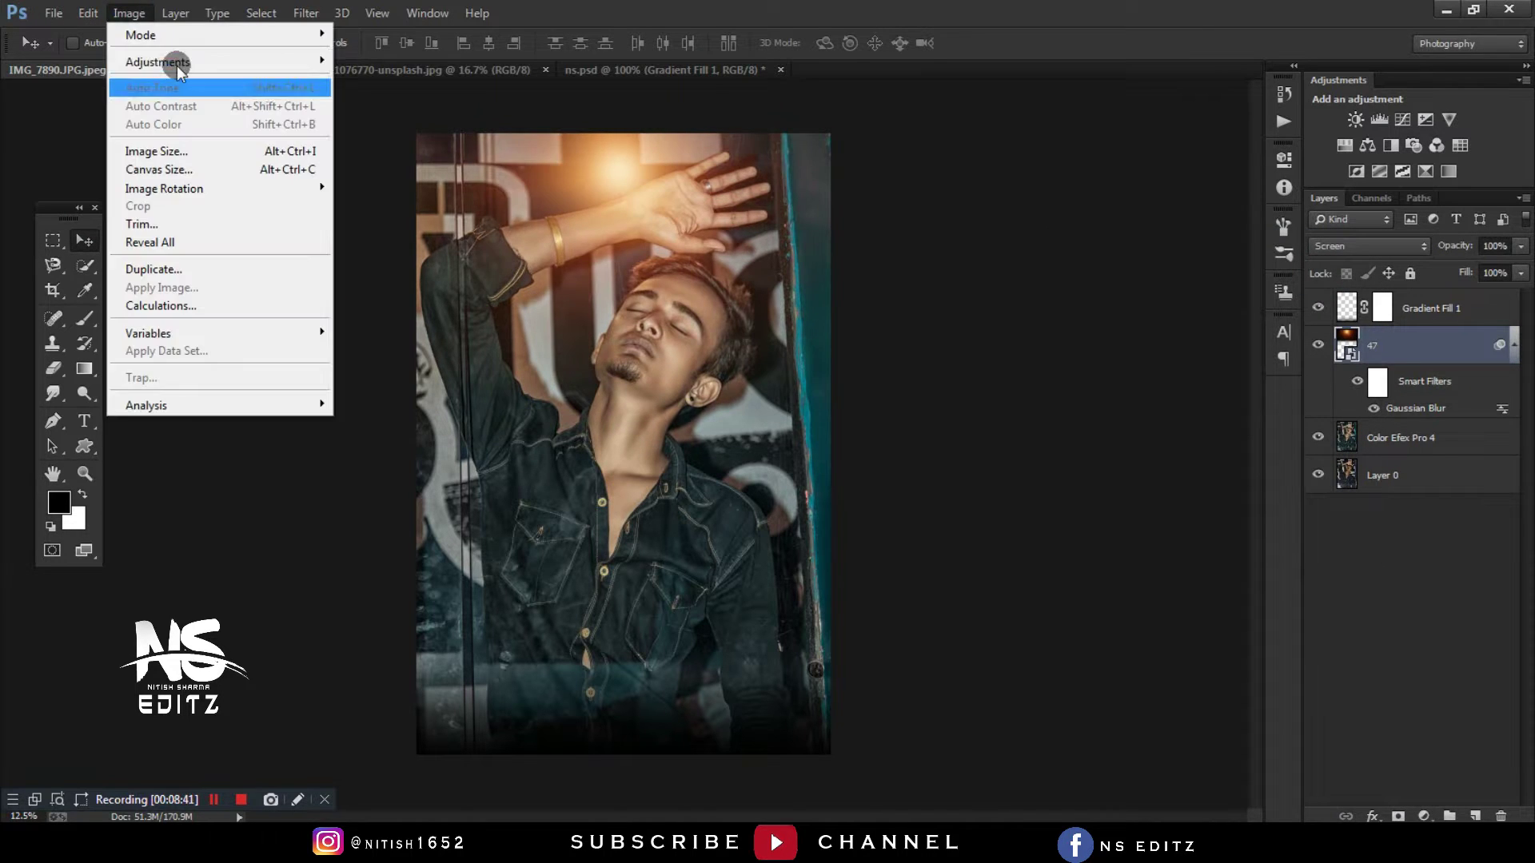
right_click(1431, 356)
left_click(1295, 257)
- Apply Levels to the flare with black point 7 and midtones 1.30
left_click(129, 13)
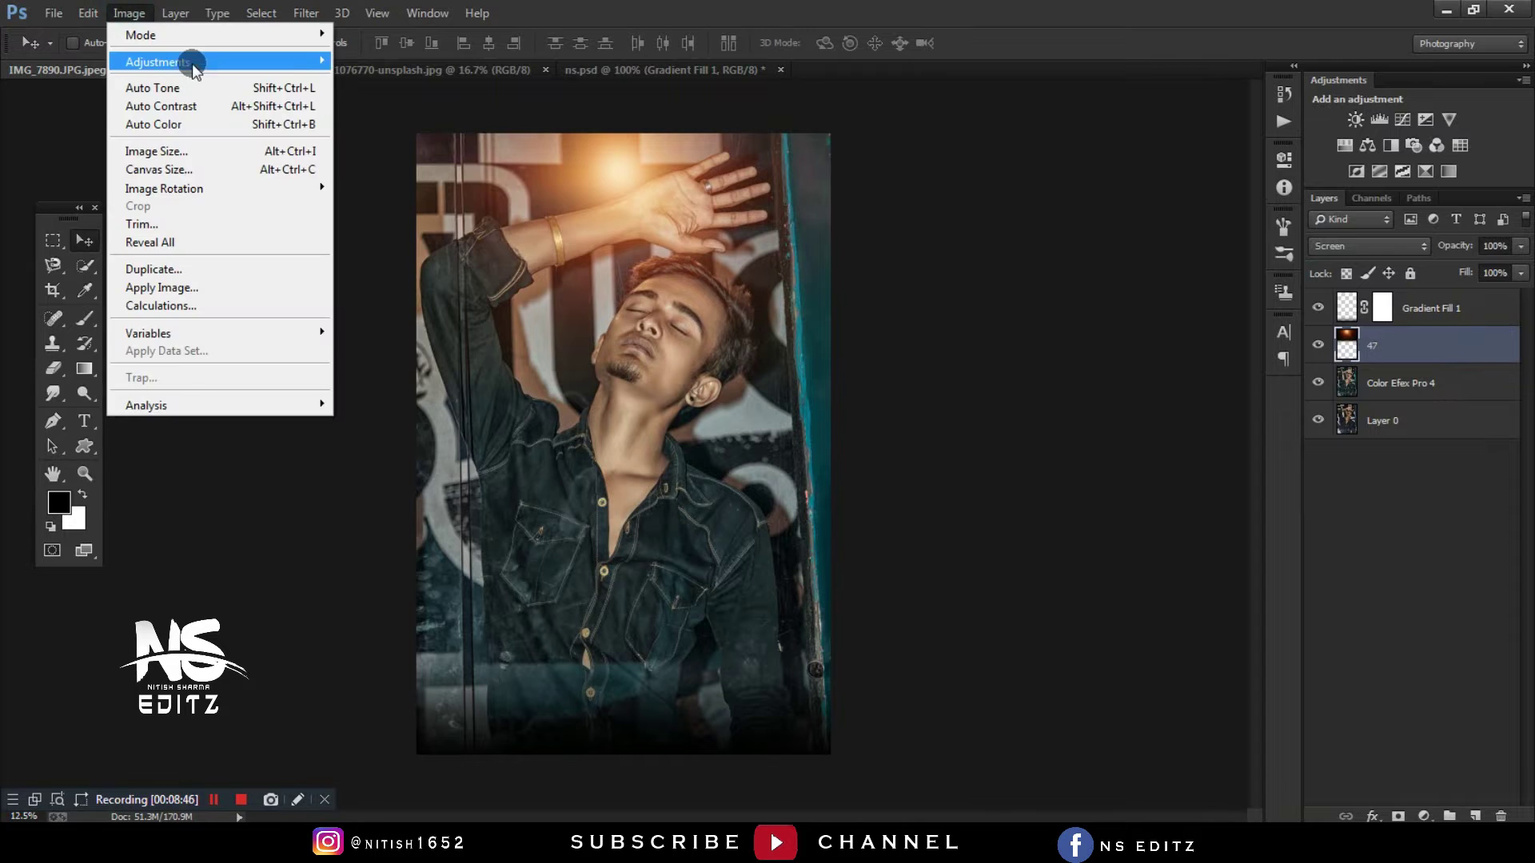
left_click(384, 78)
left_click_drag(1009, 376, 1016, 377)
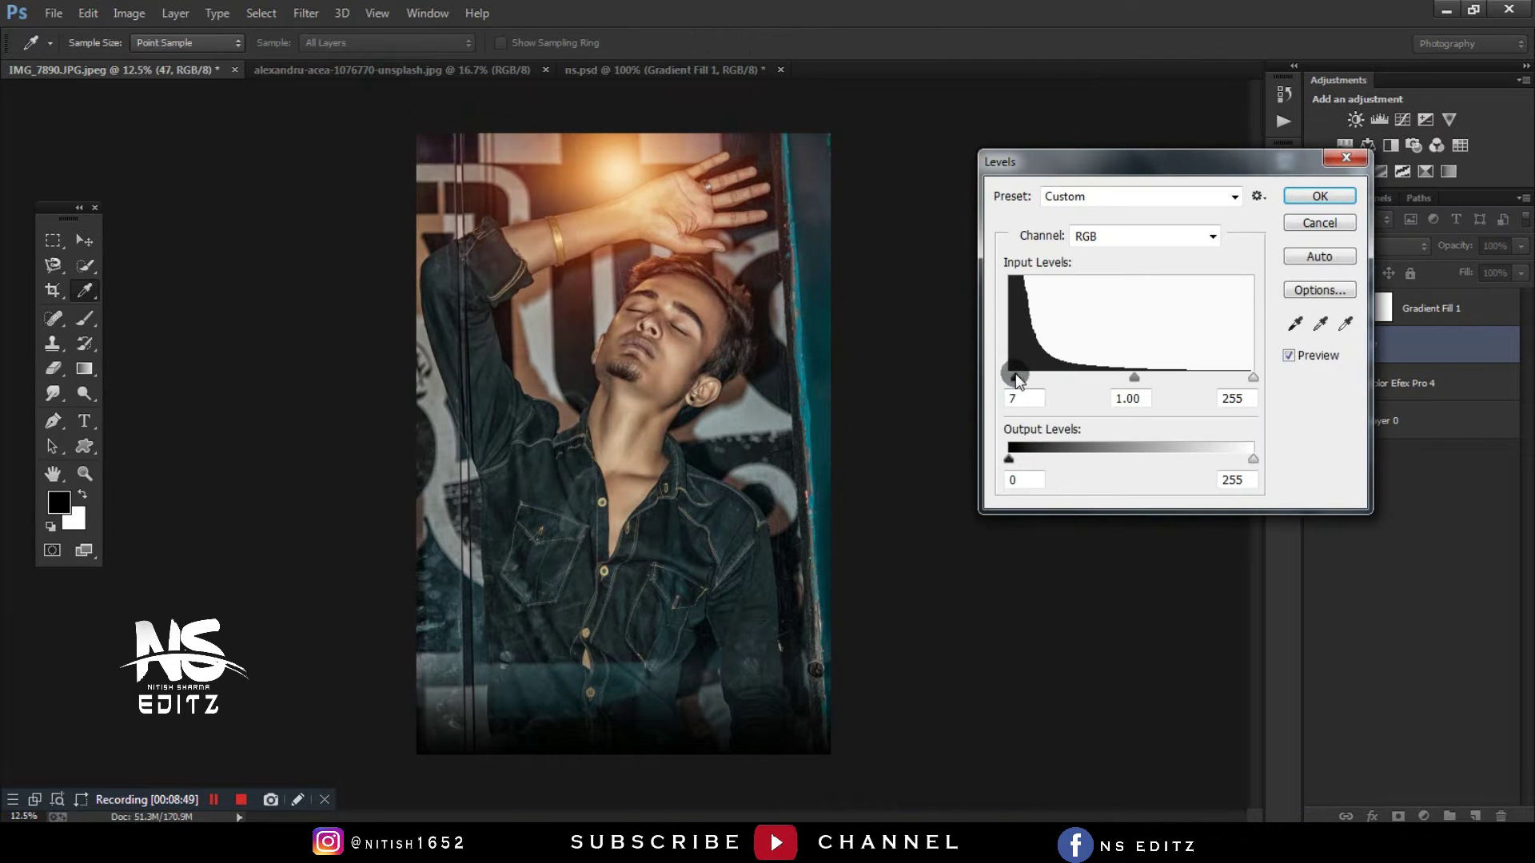
left_click_drag(1134, 377, 1113, 376)
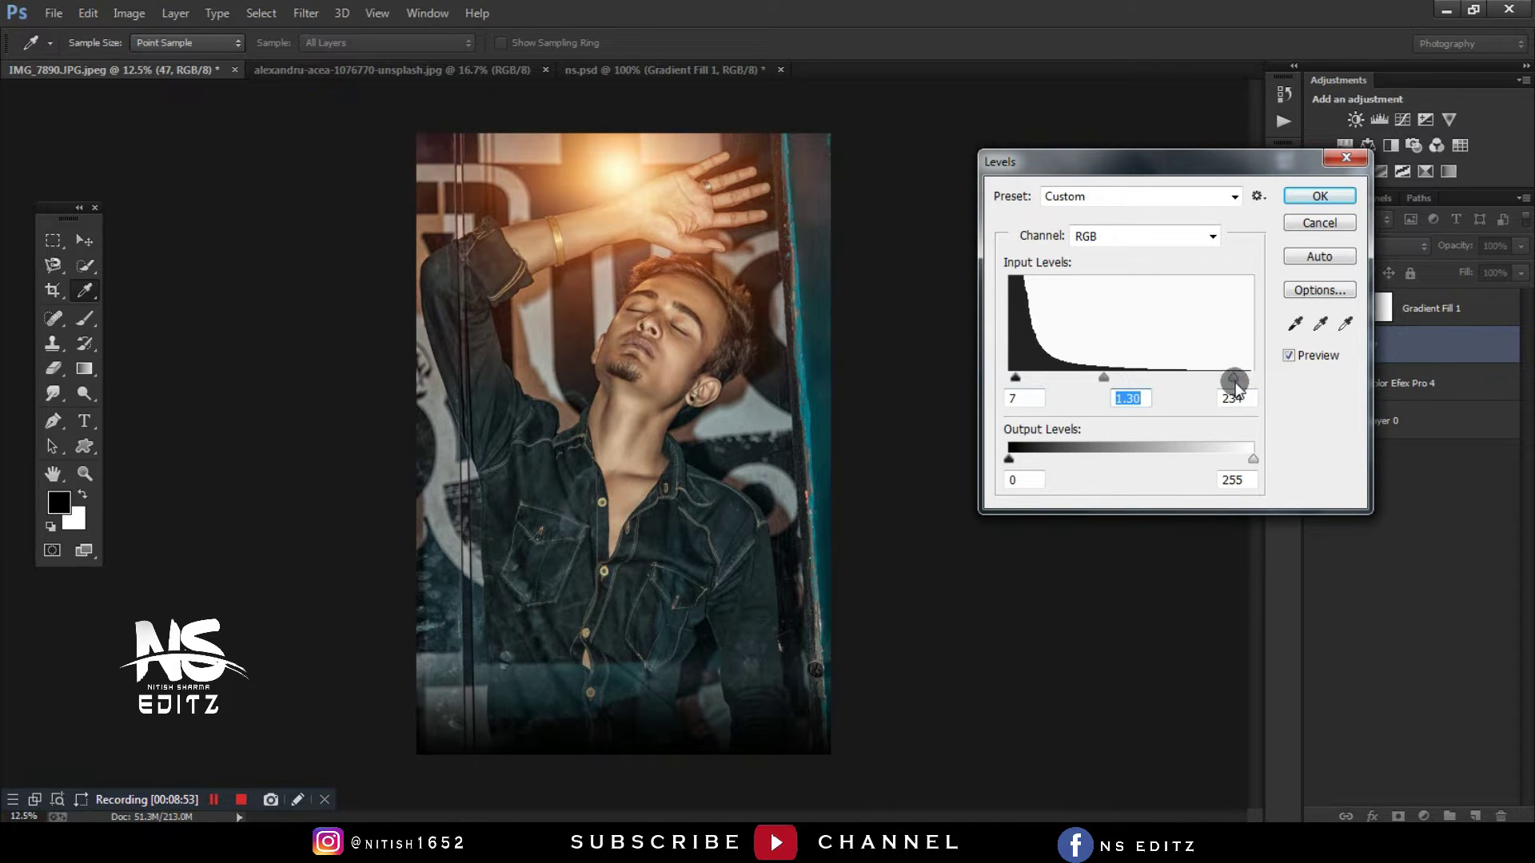
left_click(1320, 196)
- Enlarge the flare to 144% and raise it over the hand
key("v")
left_click_drag(625, 221, 497, 195)
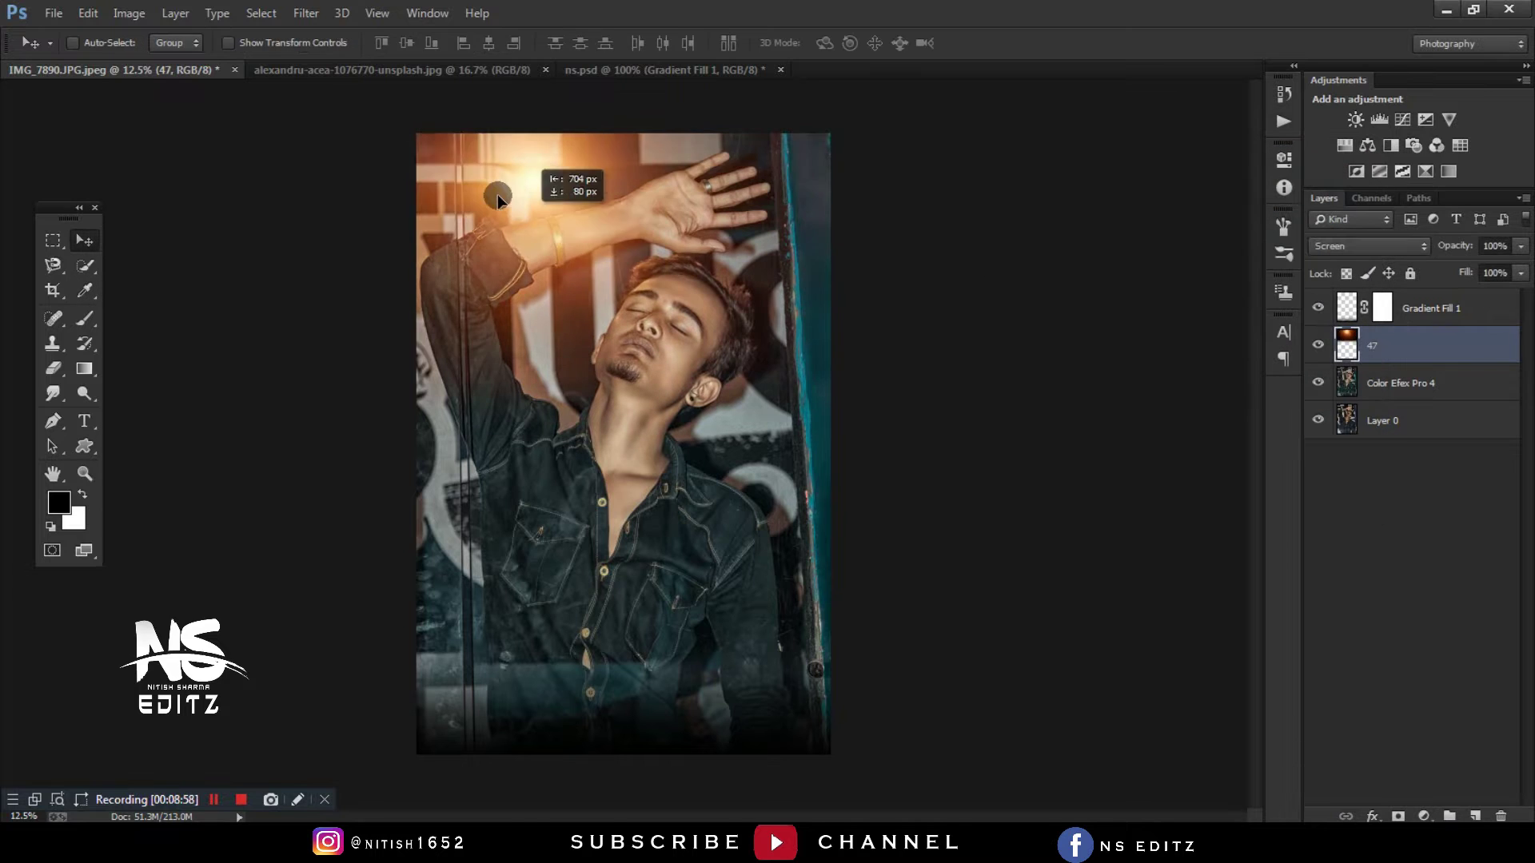
key("ctrl+t")
mouse_move(822, 401)
left_mouse_down()
mouse_move(757, 222)
mouse_move(770, 178)
left_mouse_up()
key("Return")
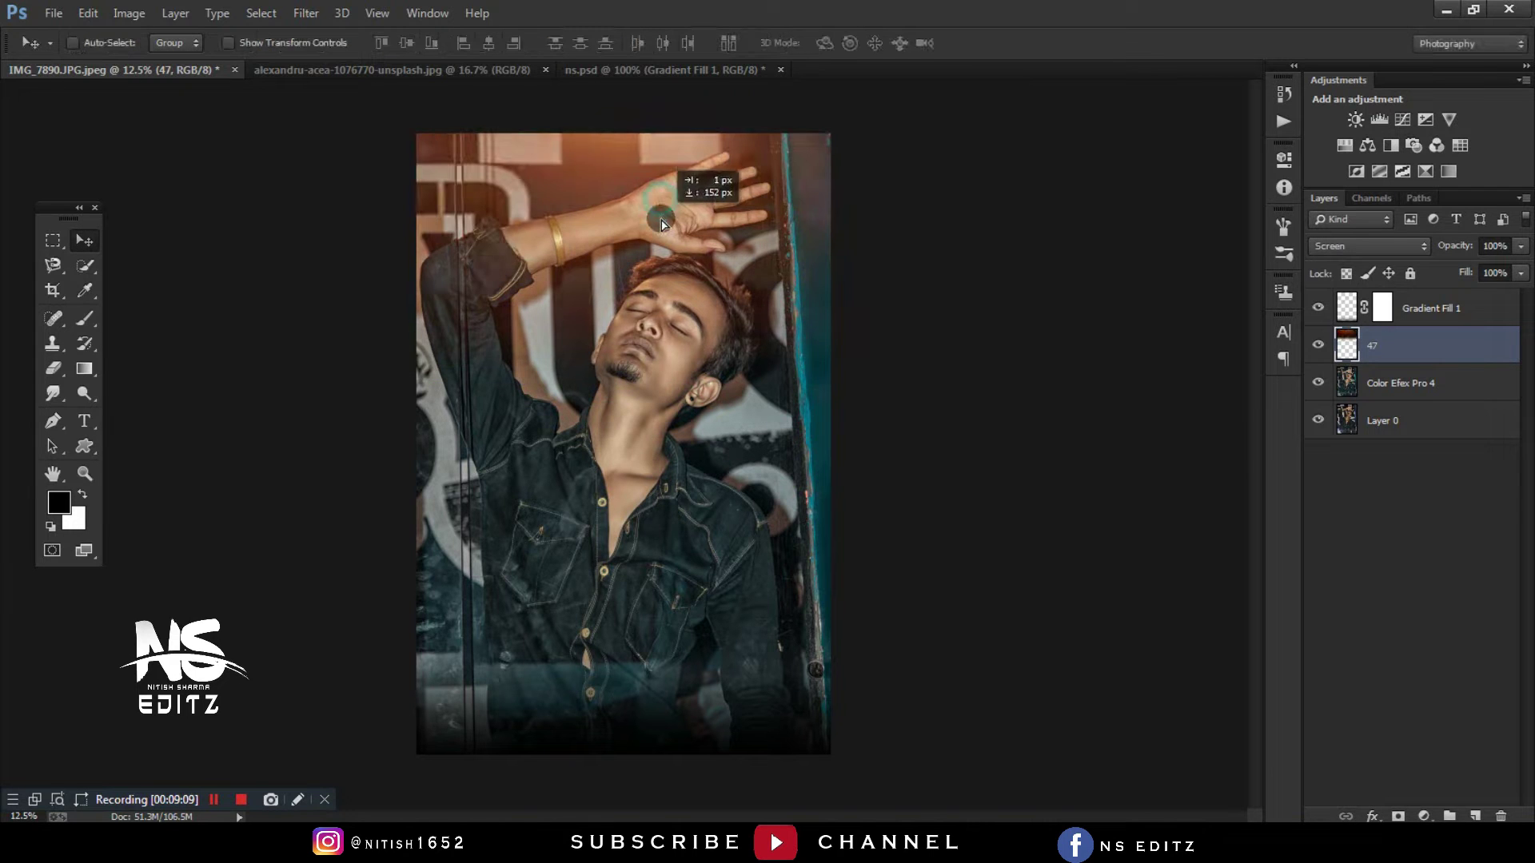
left_click(128, 13)
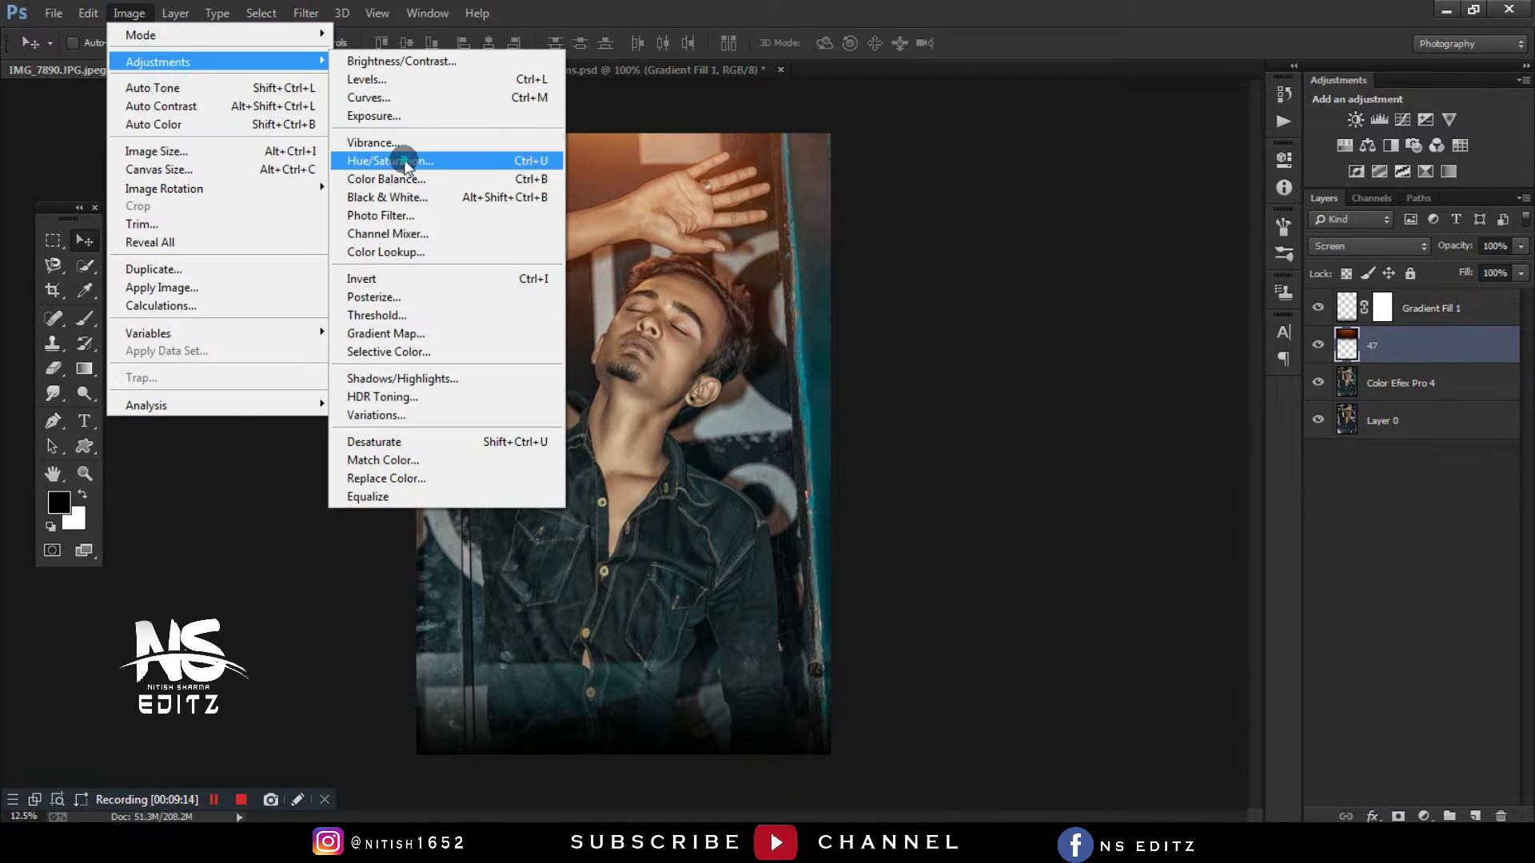
- Apply Hue/Saturation to the flare with Hue -180 and Saturation -29
left_click(384, 155)
mouse_move(1031, 328)
left_mouse_down()
mouse_move(929, 342)
mouse_move(997, 388)
left_mouse_up()
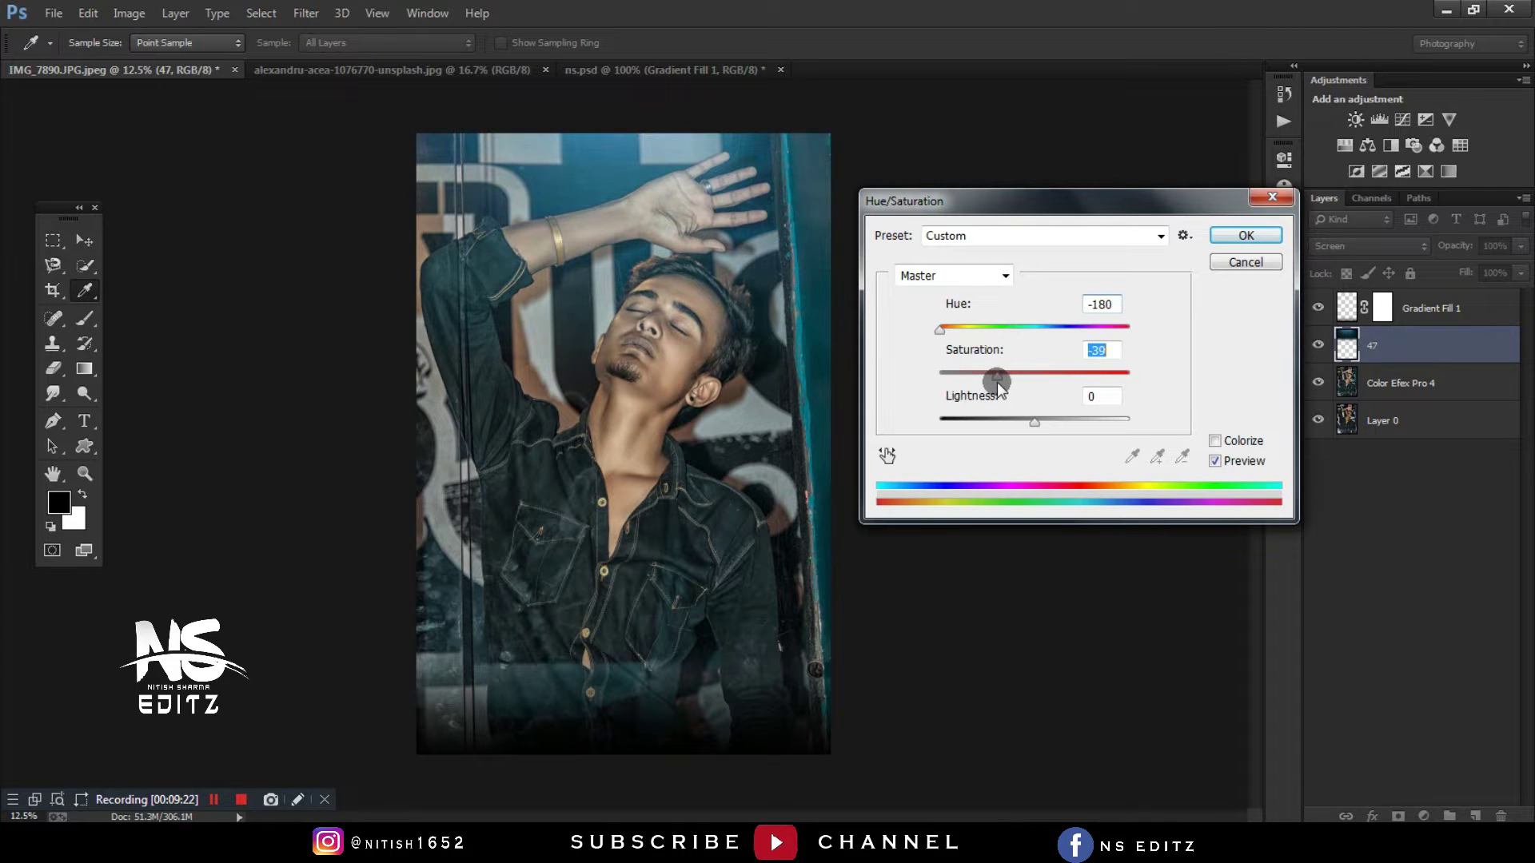
left_click(1244, 234)
left_click_drag(1022, 382, 1010, 389)
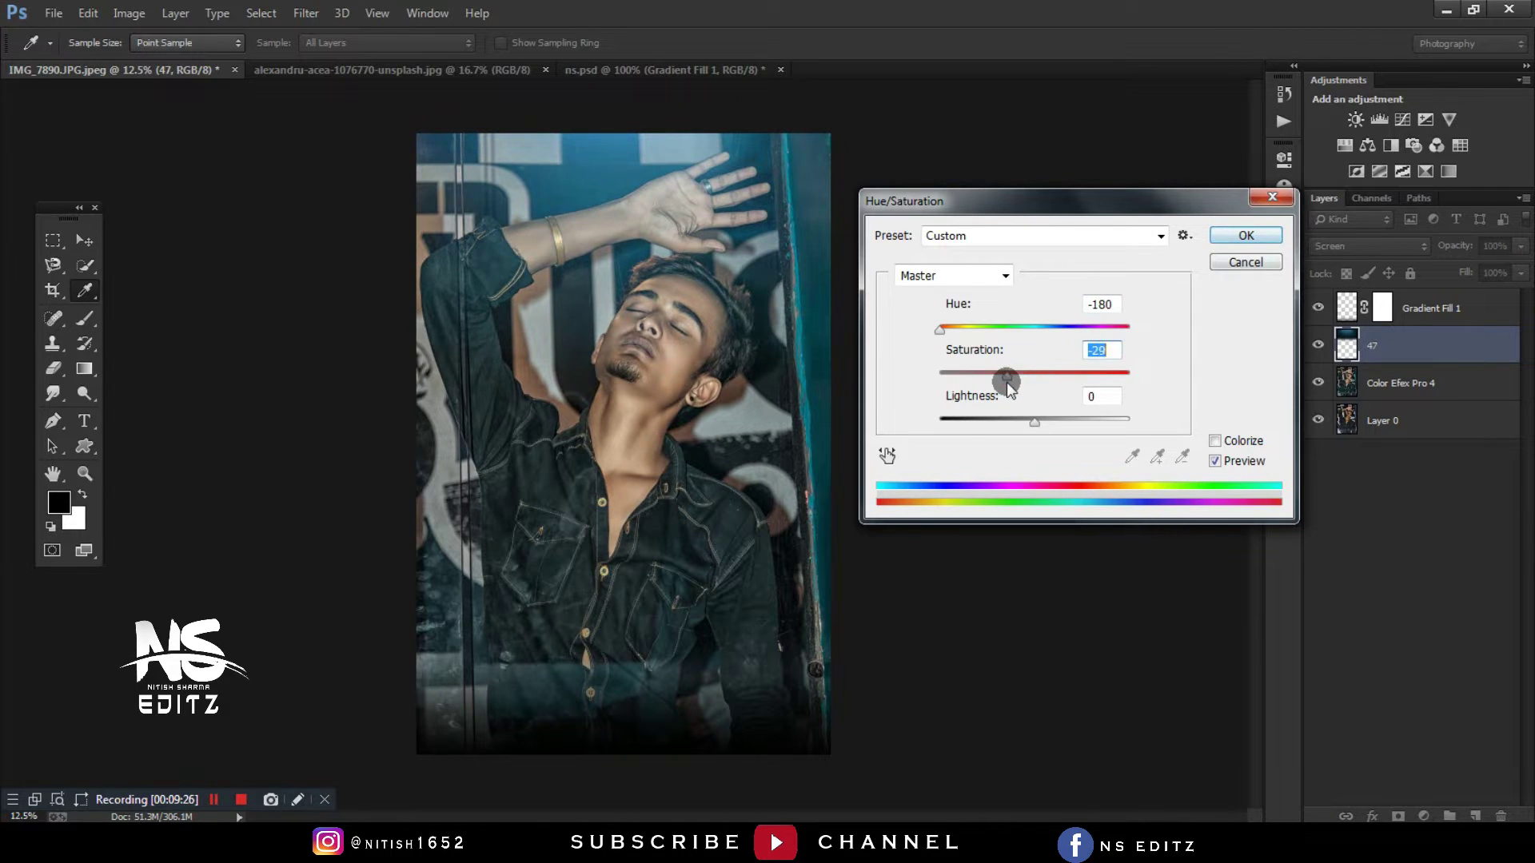
key("Return")
- Move the teal flare near the hand and set it to 81% opacity, 91% fill
key("v")
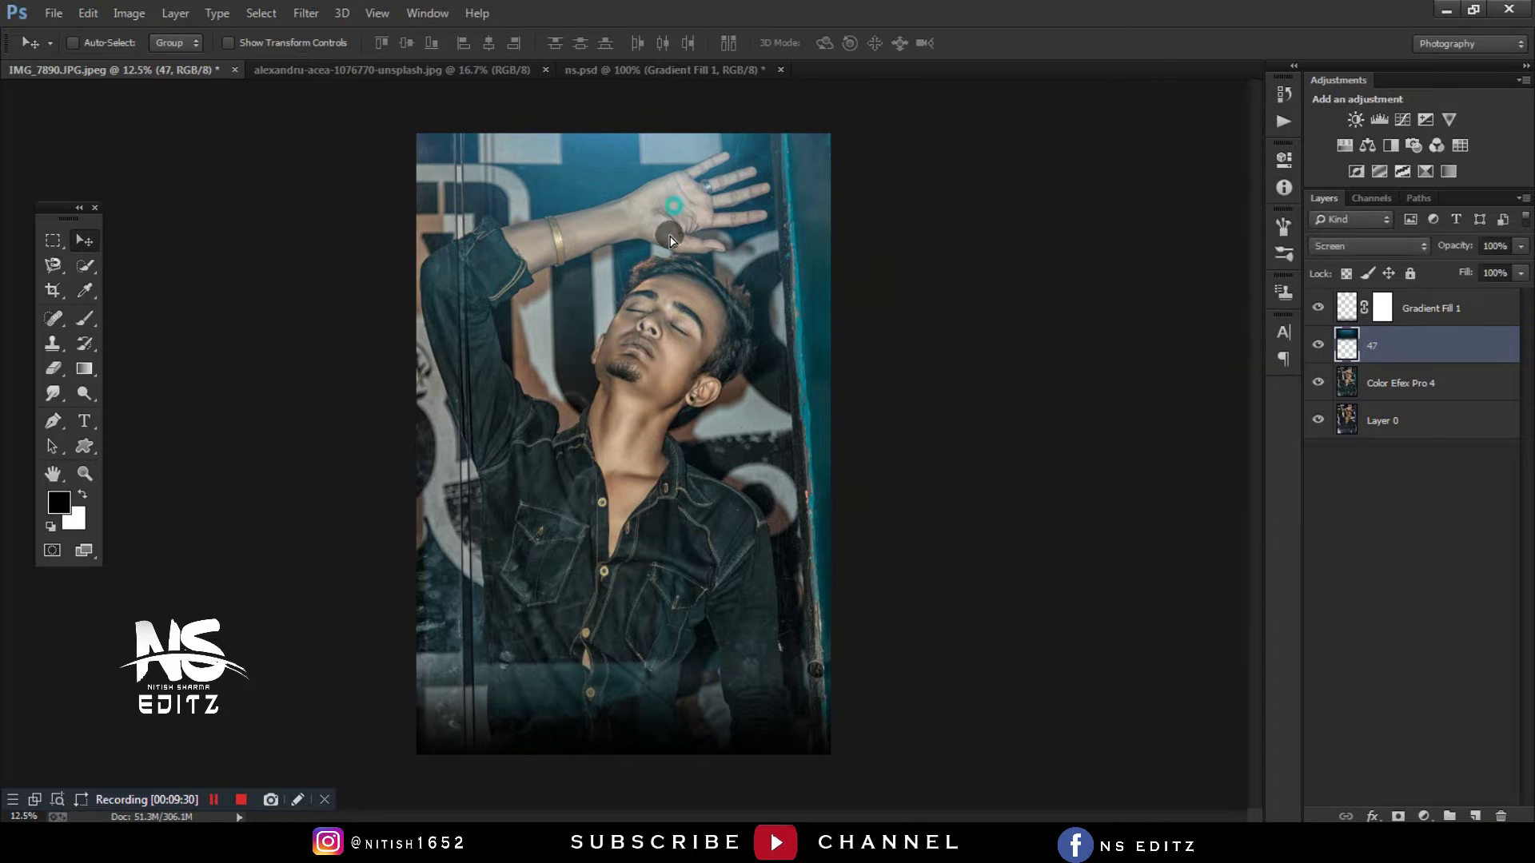
left_click_drag(639, 224, 672, 244)
mouse_move(1455, 245)
left_mouse_down()
mouse_move(1440, 246)
mouse_move(1458, 272)
left_mouse_up()
left_click(1320, 344)
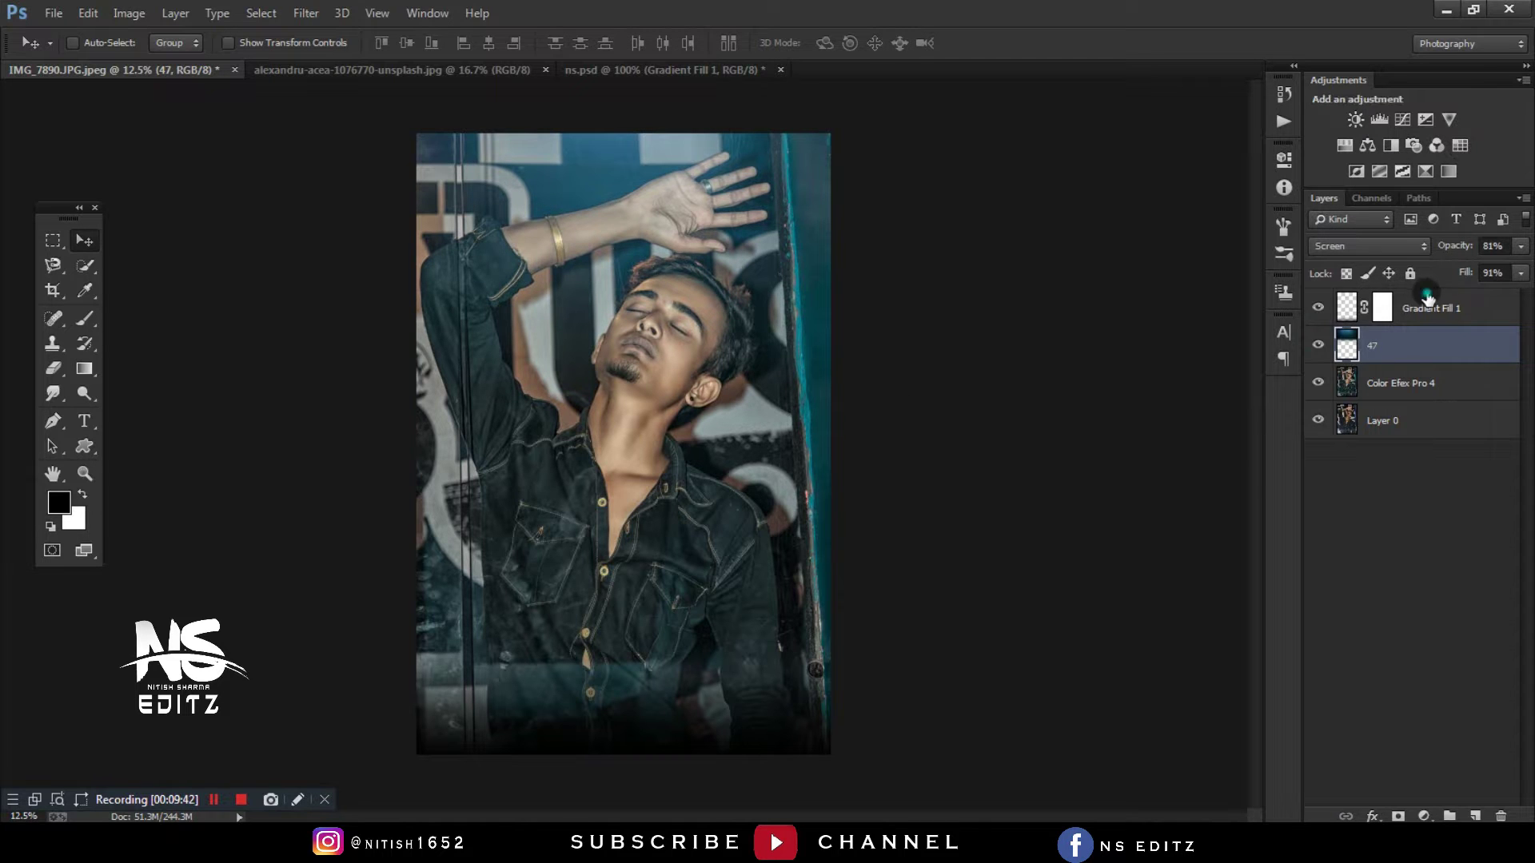
- Add a Selective Color adjustment layer above Gradient Fill 1 and tweak the Blacks range
left_click(1427, 308)
left_click(1449, 171)
left_click(1149, 230)
left_click(1135, 382)
left_click(1196, 372)
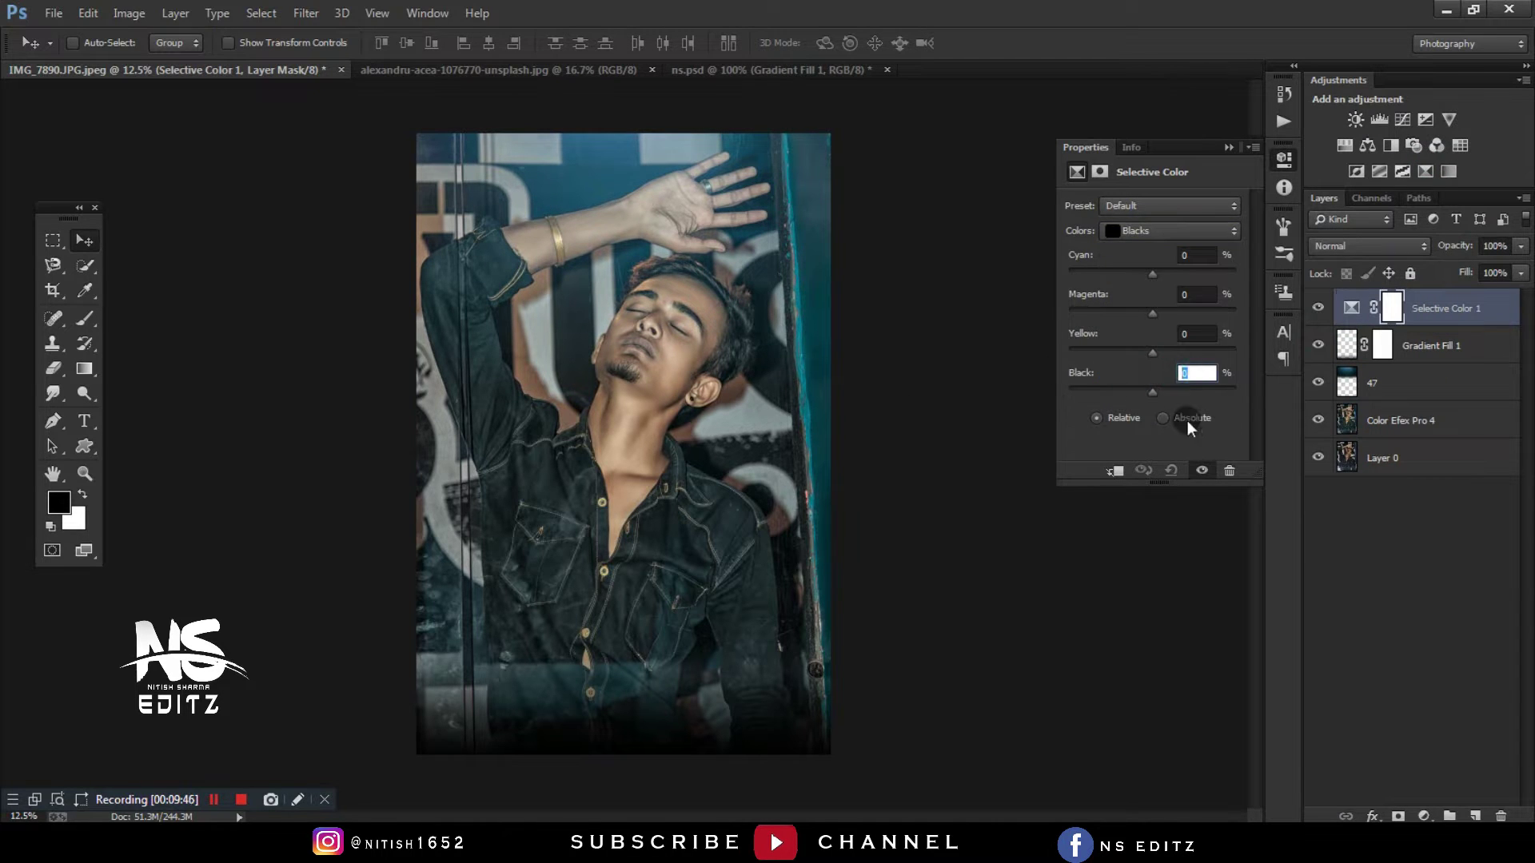
type("1")
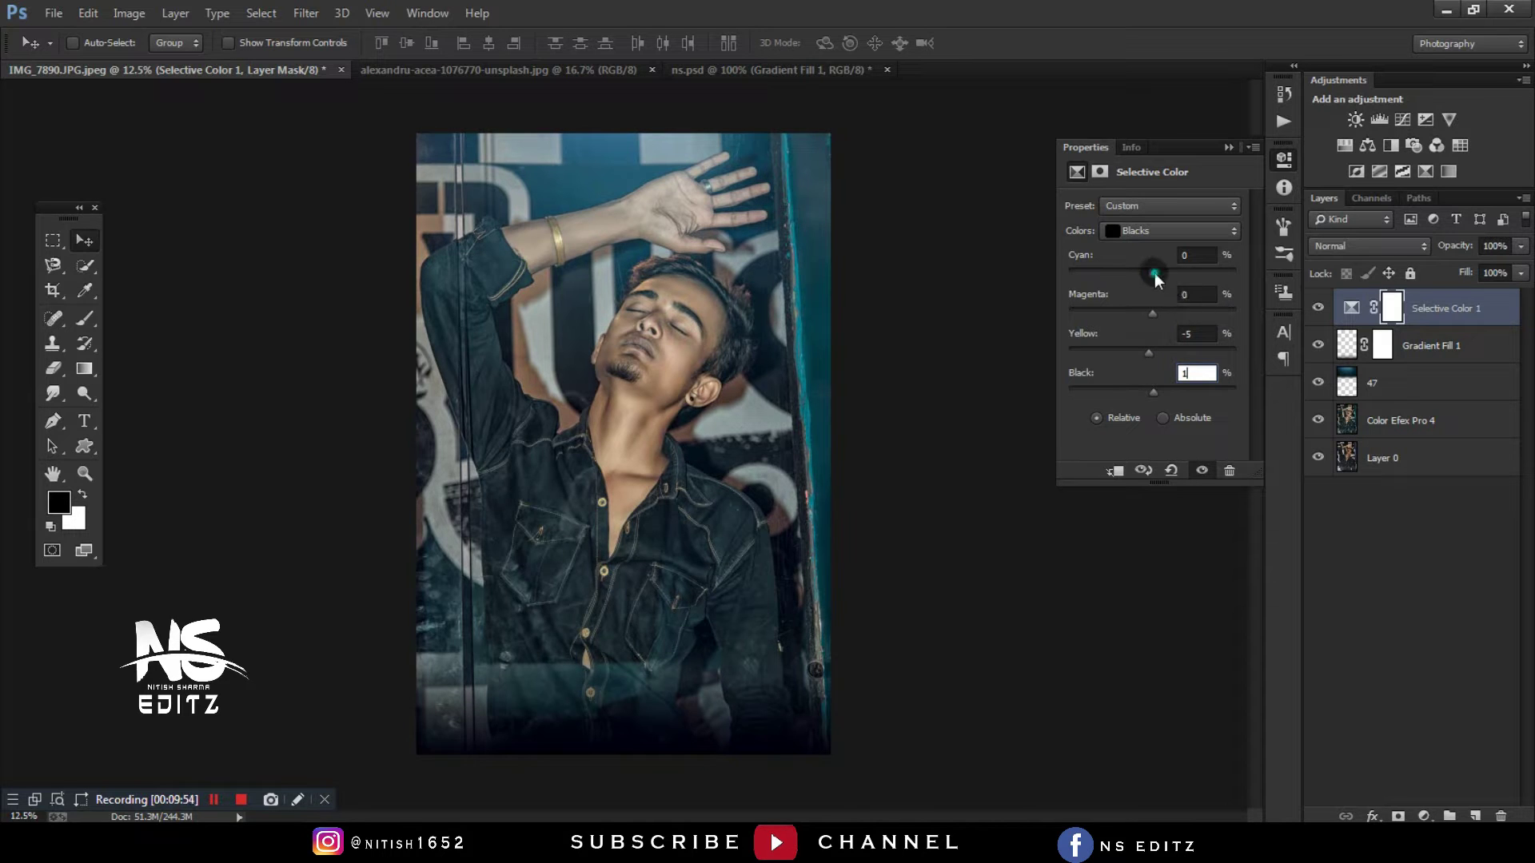
- Set Reds black to -39 and Blues to cyan -9, yellow -31, black +40
left_click(1133, 228)
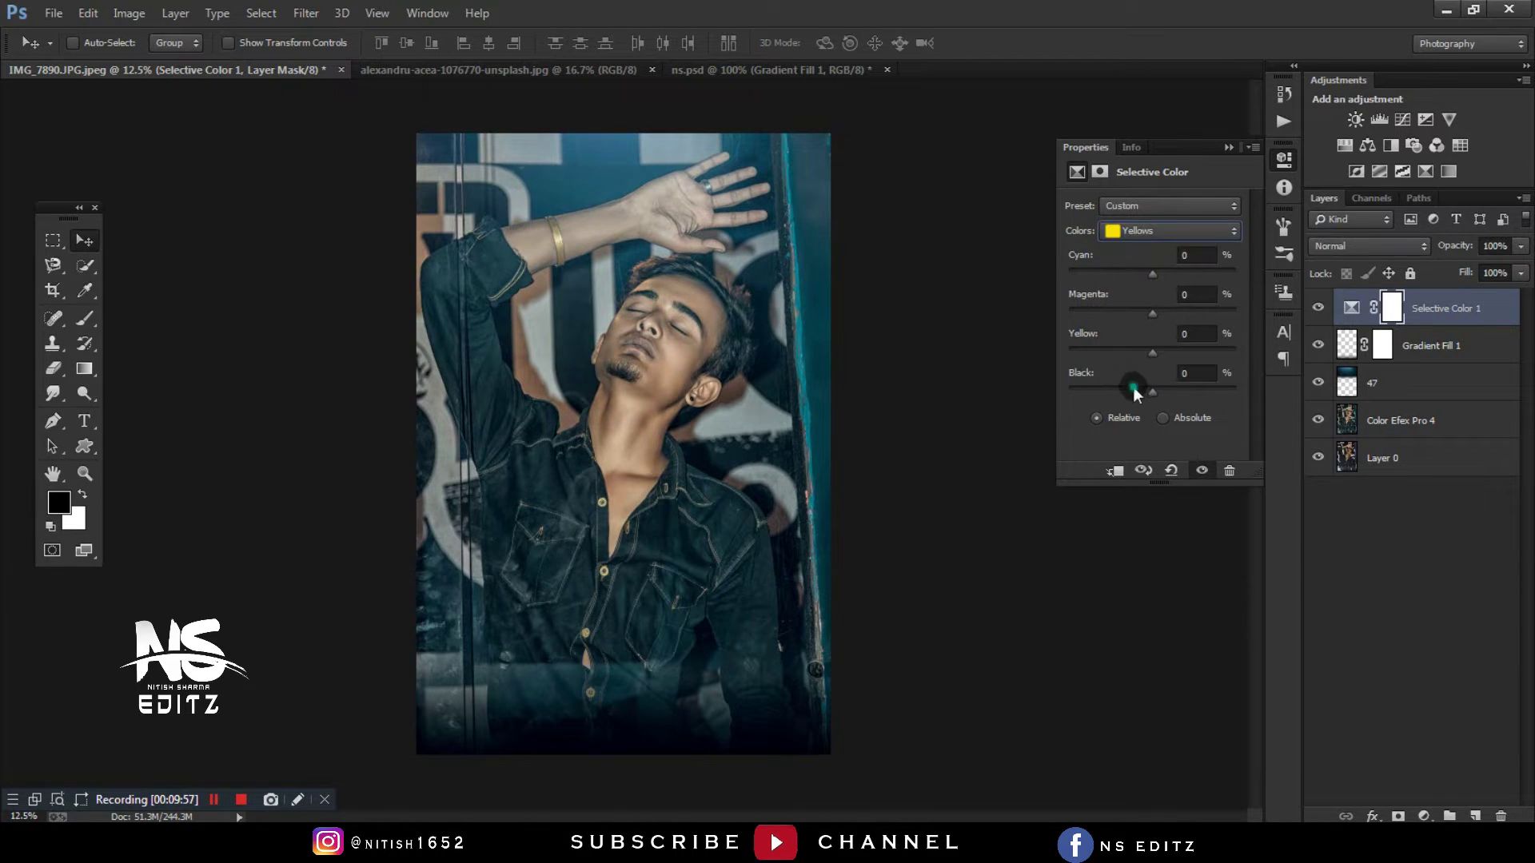
left_click(1171, 231)
left_click(1127, 221)
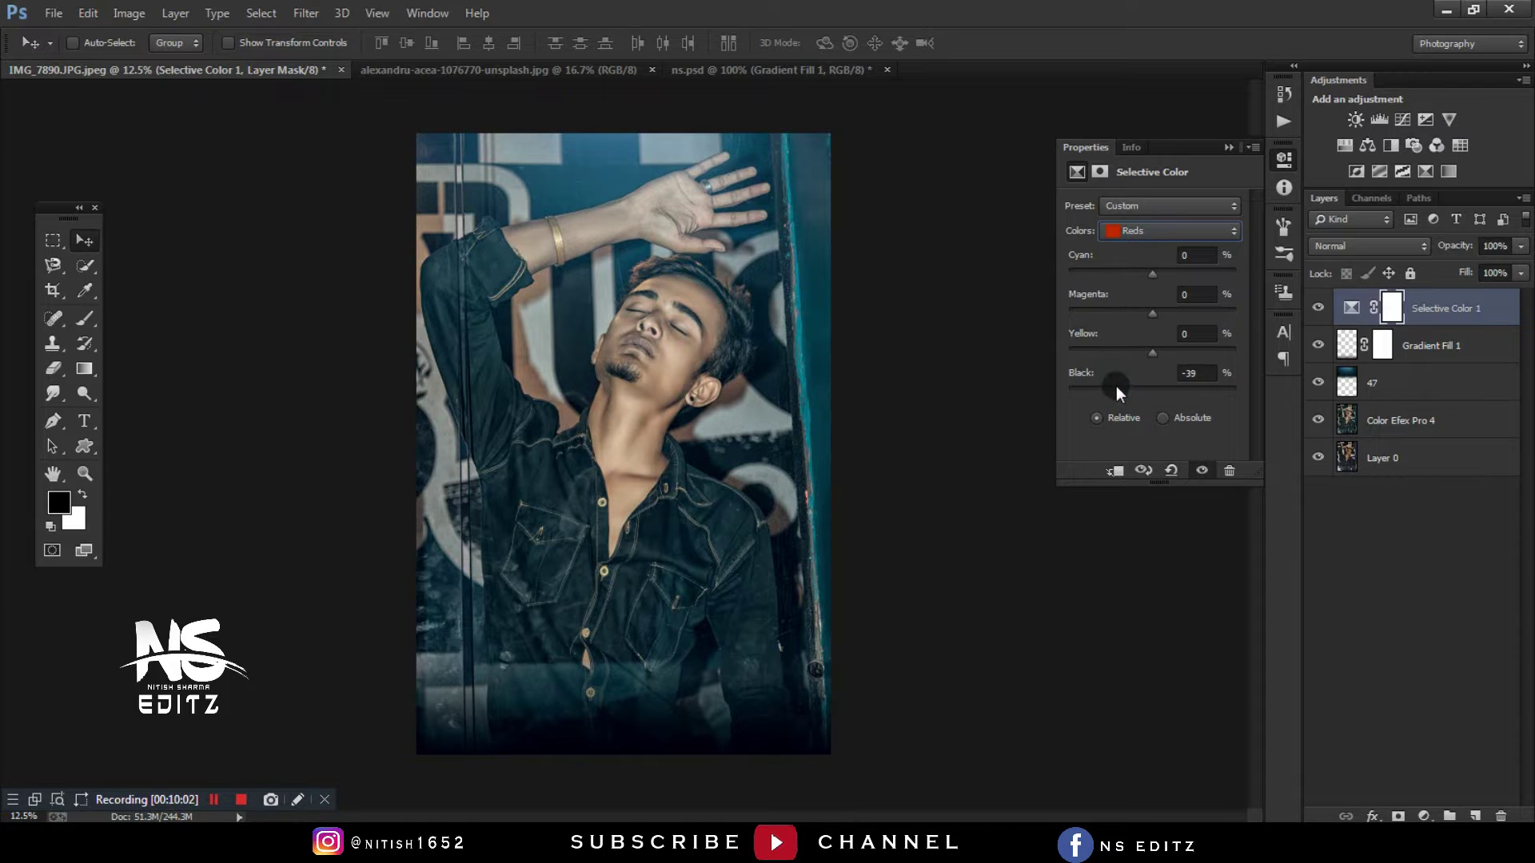
left_click(1167, 230)
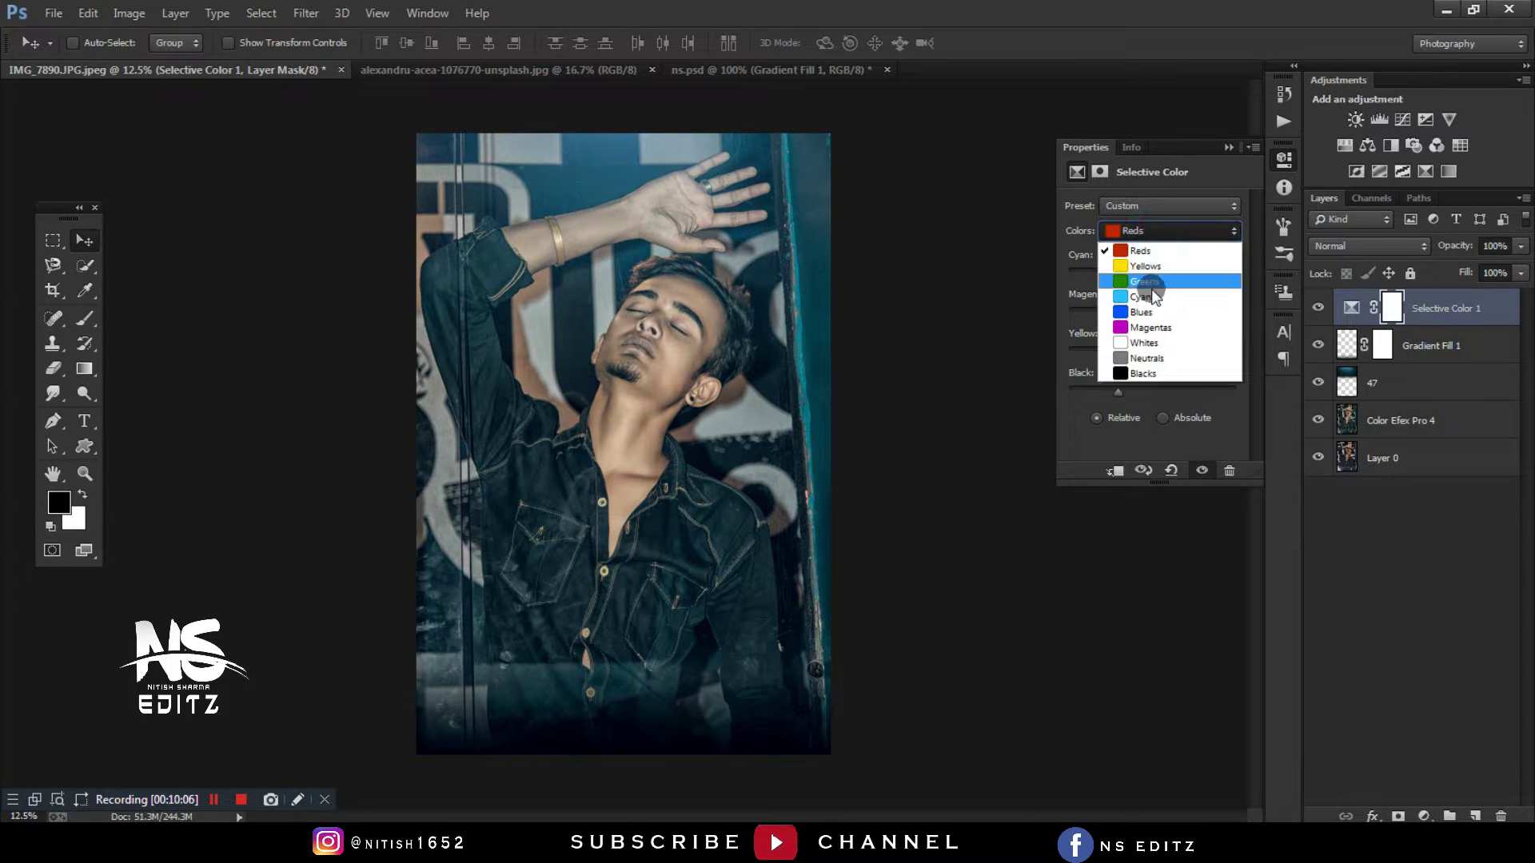
left_click(1131, 303)
left_click_drag(1121, 388, 1111, 393)
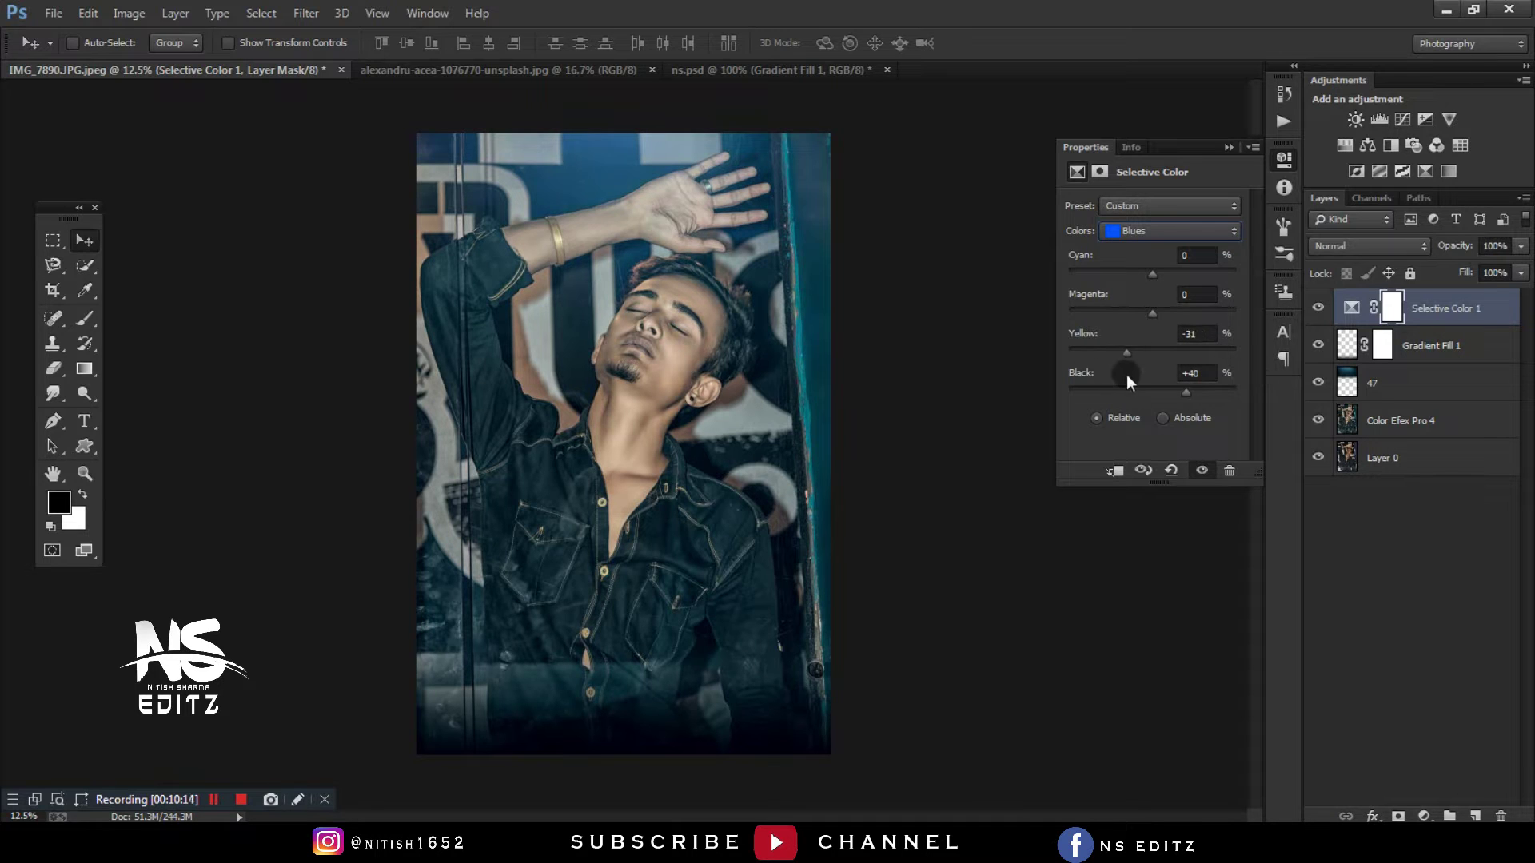
left_click(1231, 146)
- Add a Color Lookup adjustment layer and cycle the 3DLUT presets to a teal grade
left_click(1460, 146)
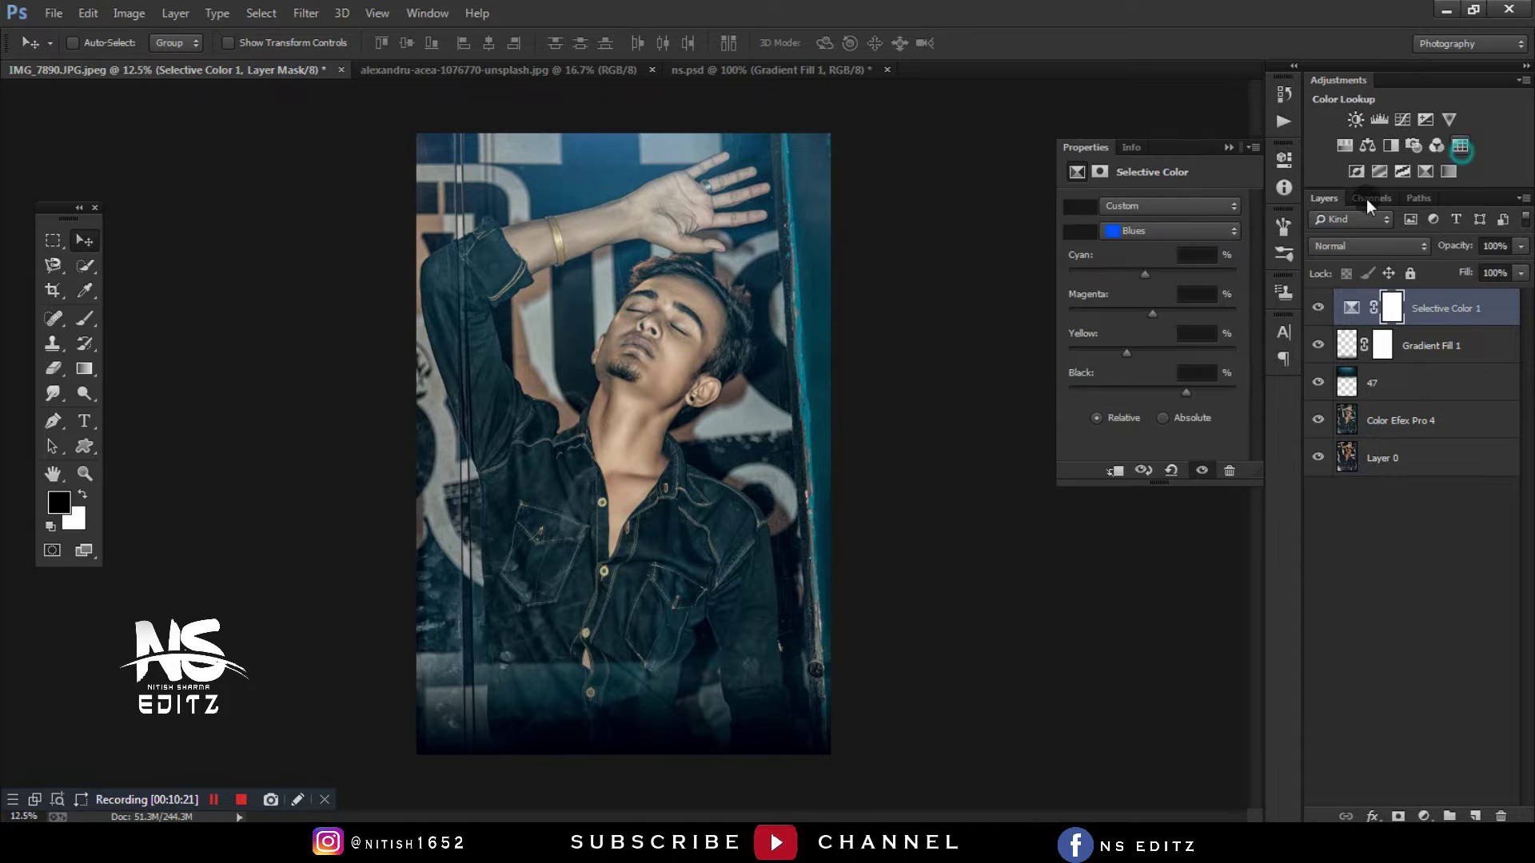
left_click(1190, 205)
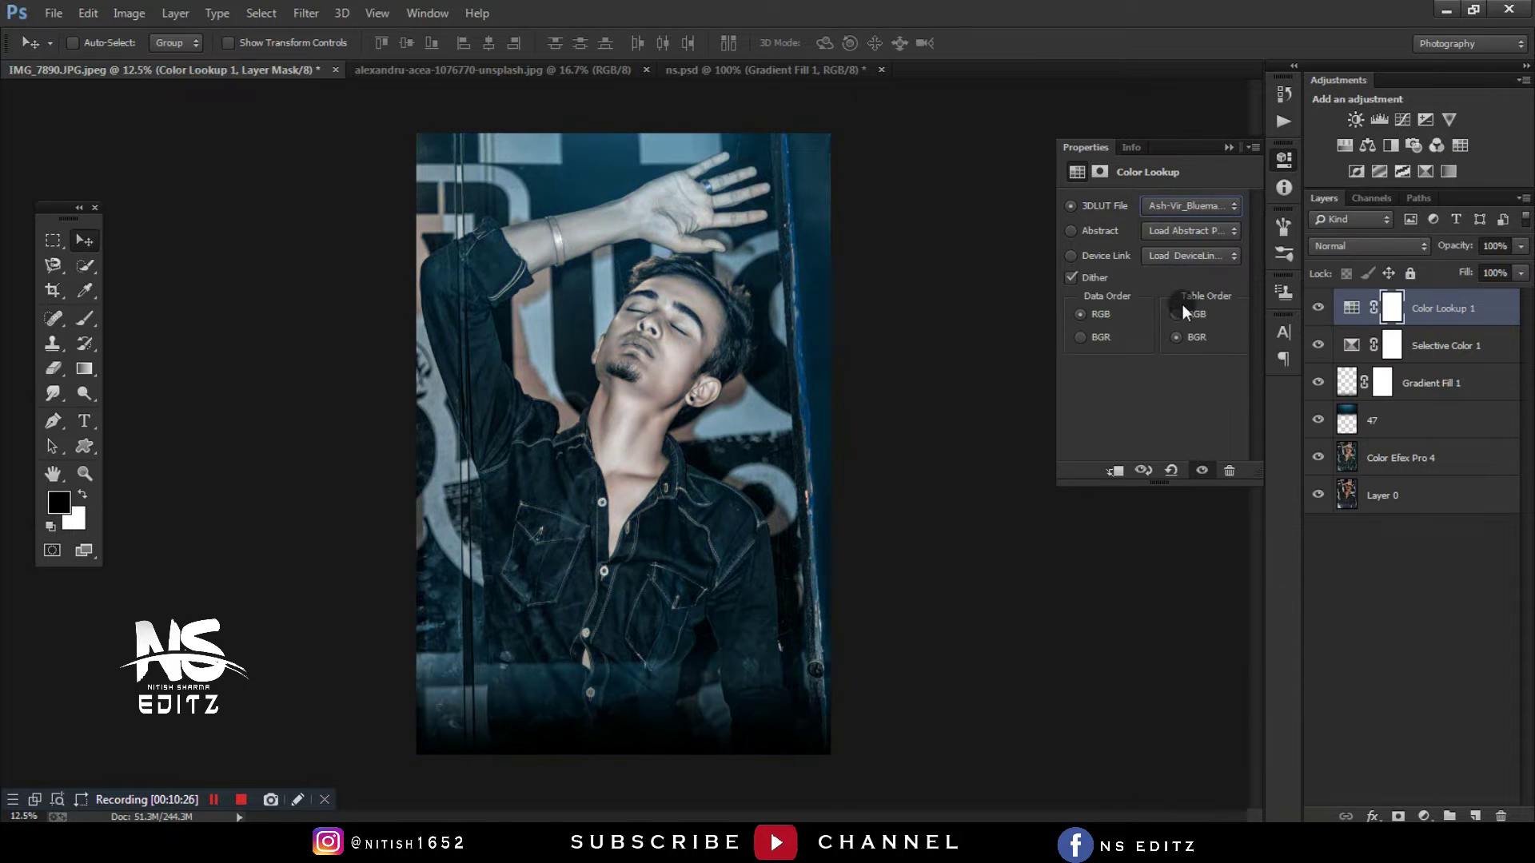
key("Down")
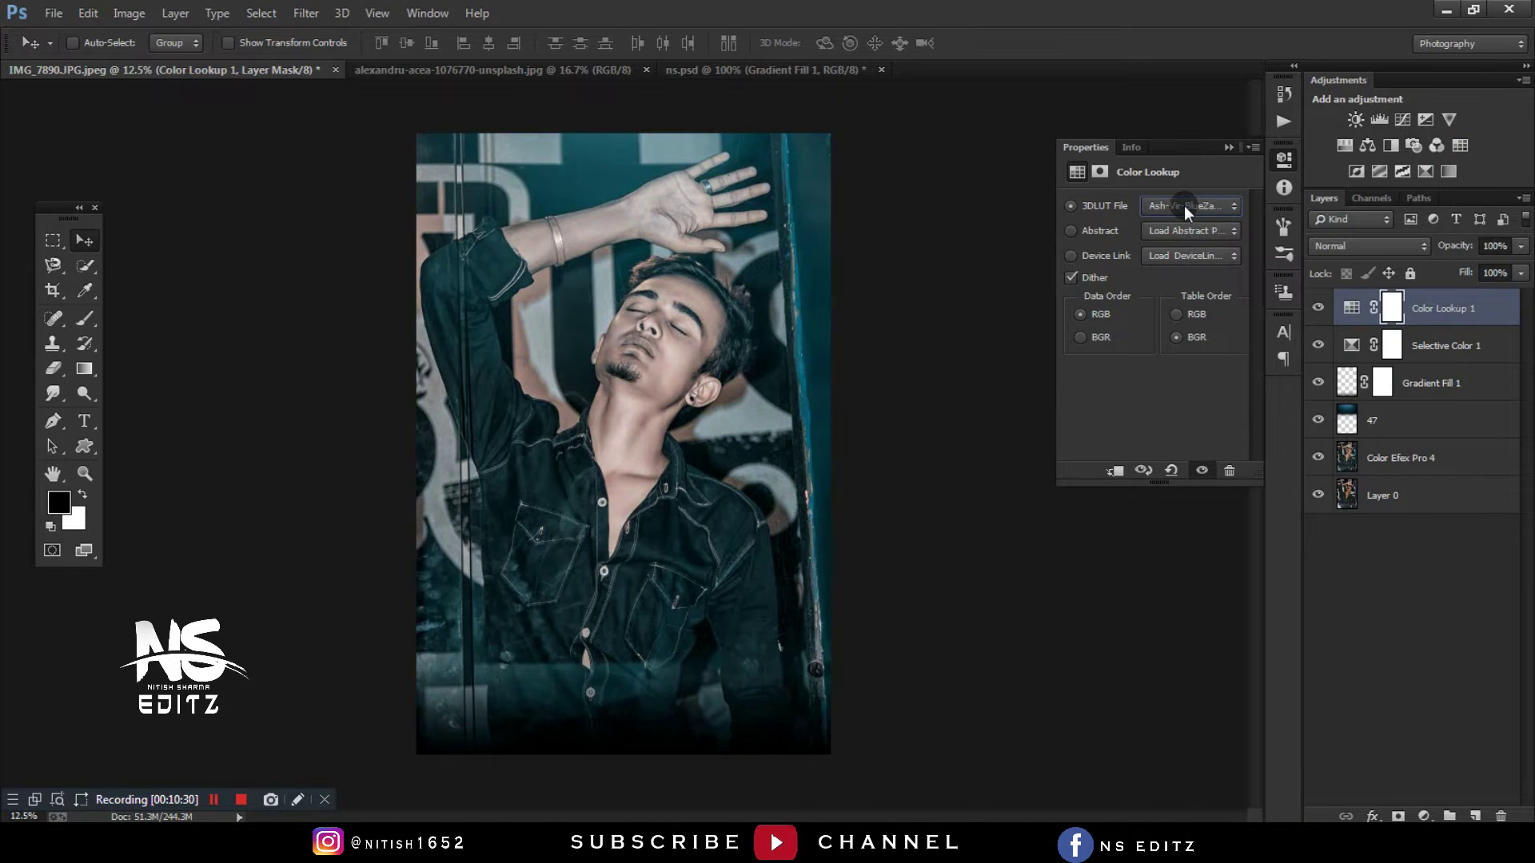
key("Down")
key("Down")
key("Down")
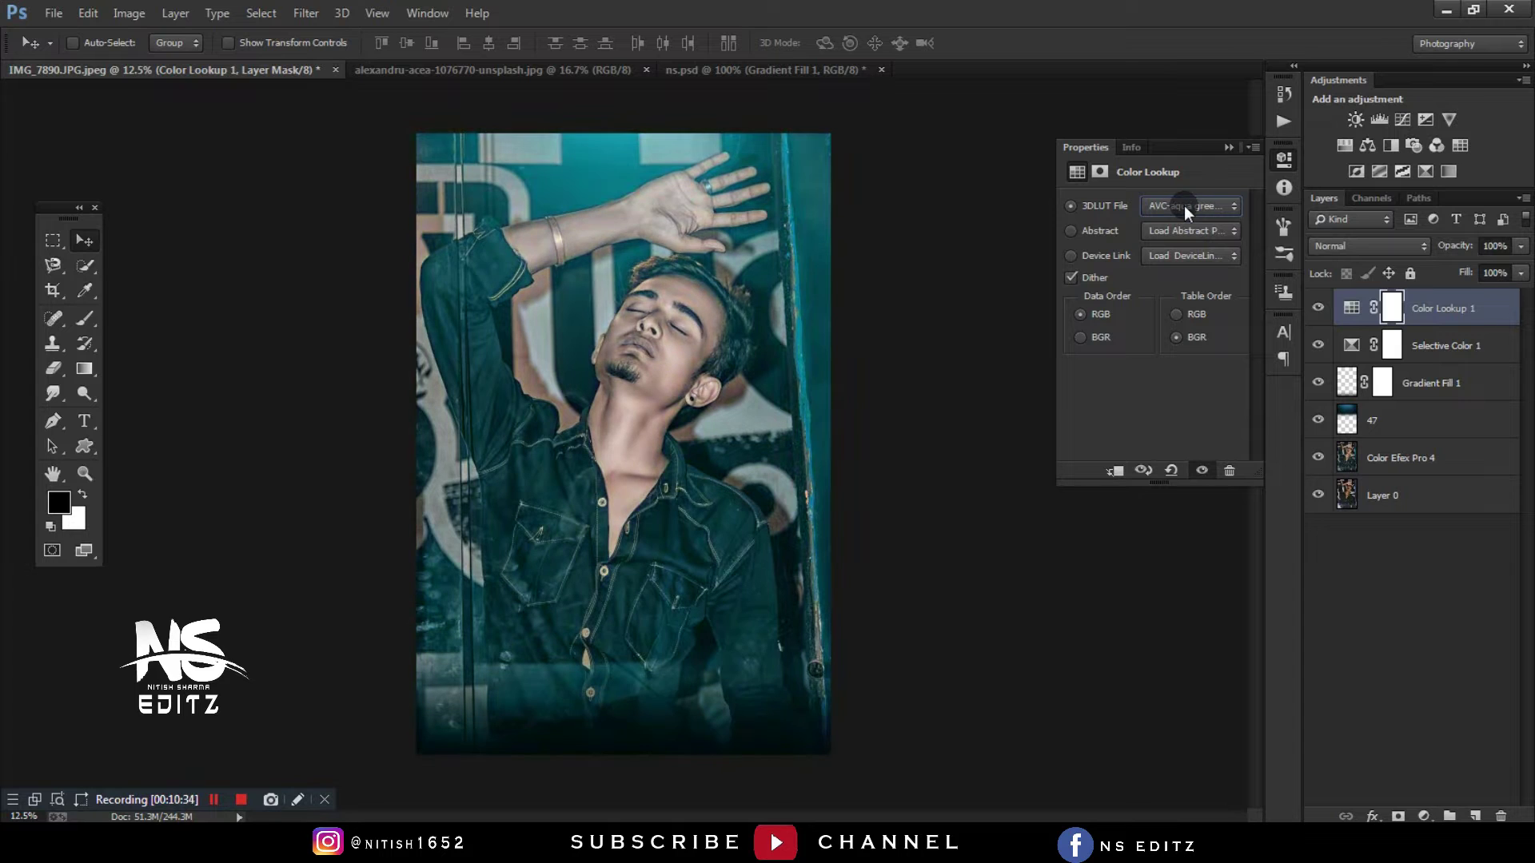
left_click(1183, 205)
left_click(1175, 236)
key("Down")
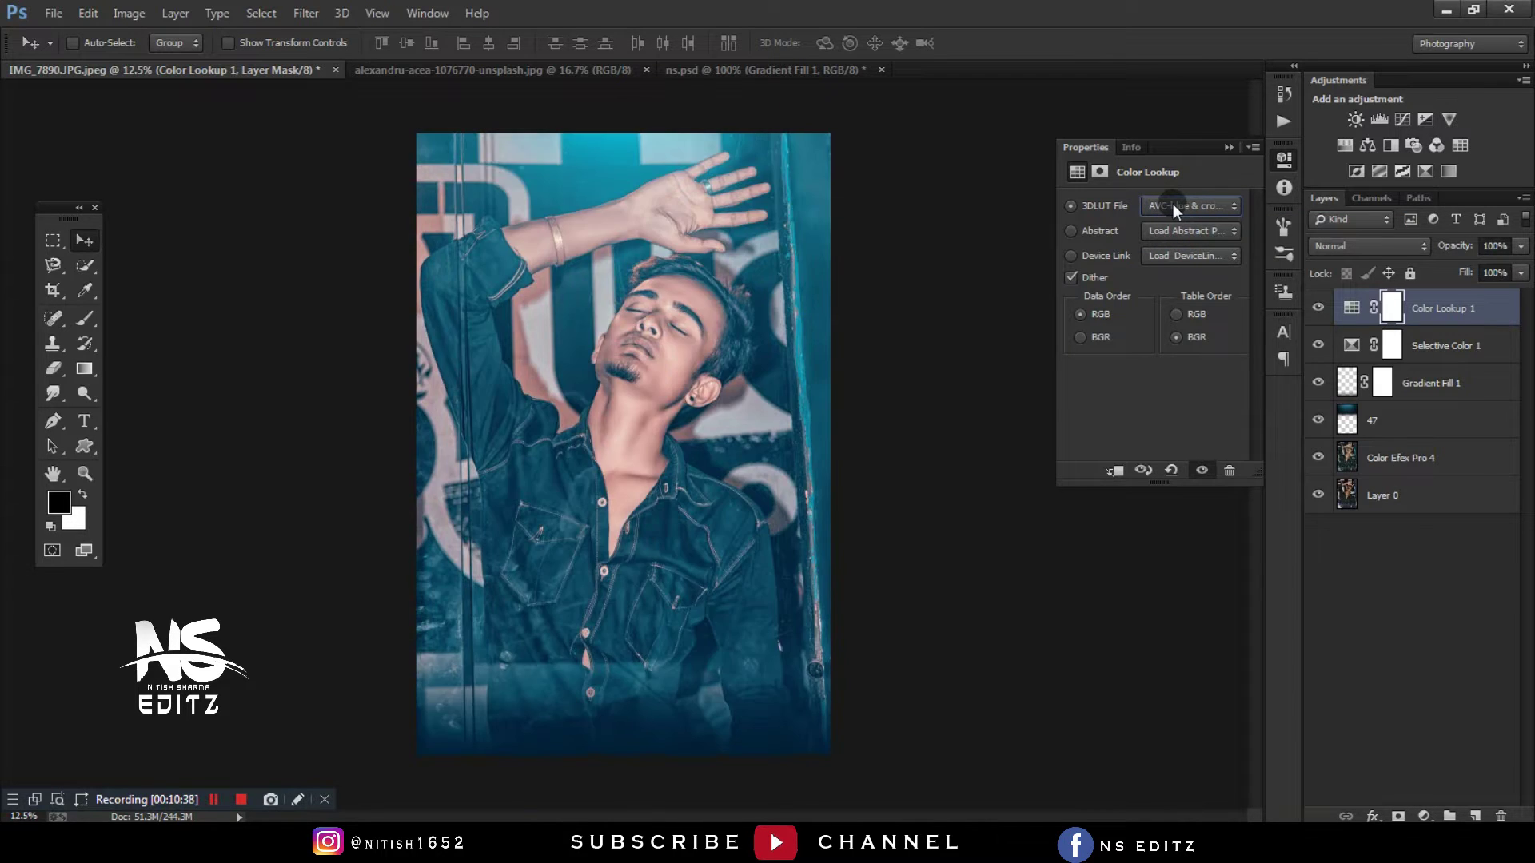
key("Down")
key("Down")
key("Down")
key("Down")
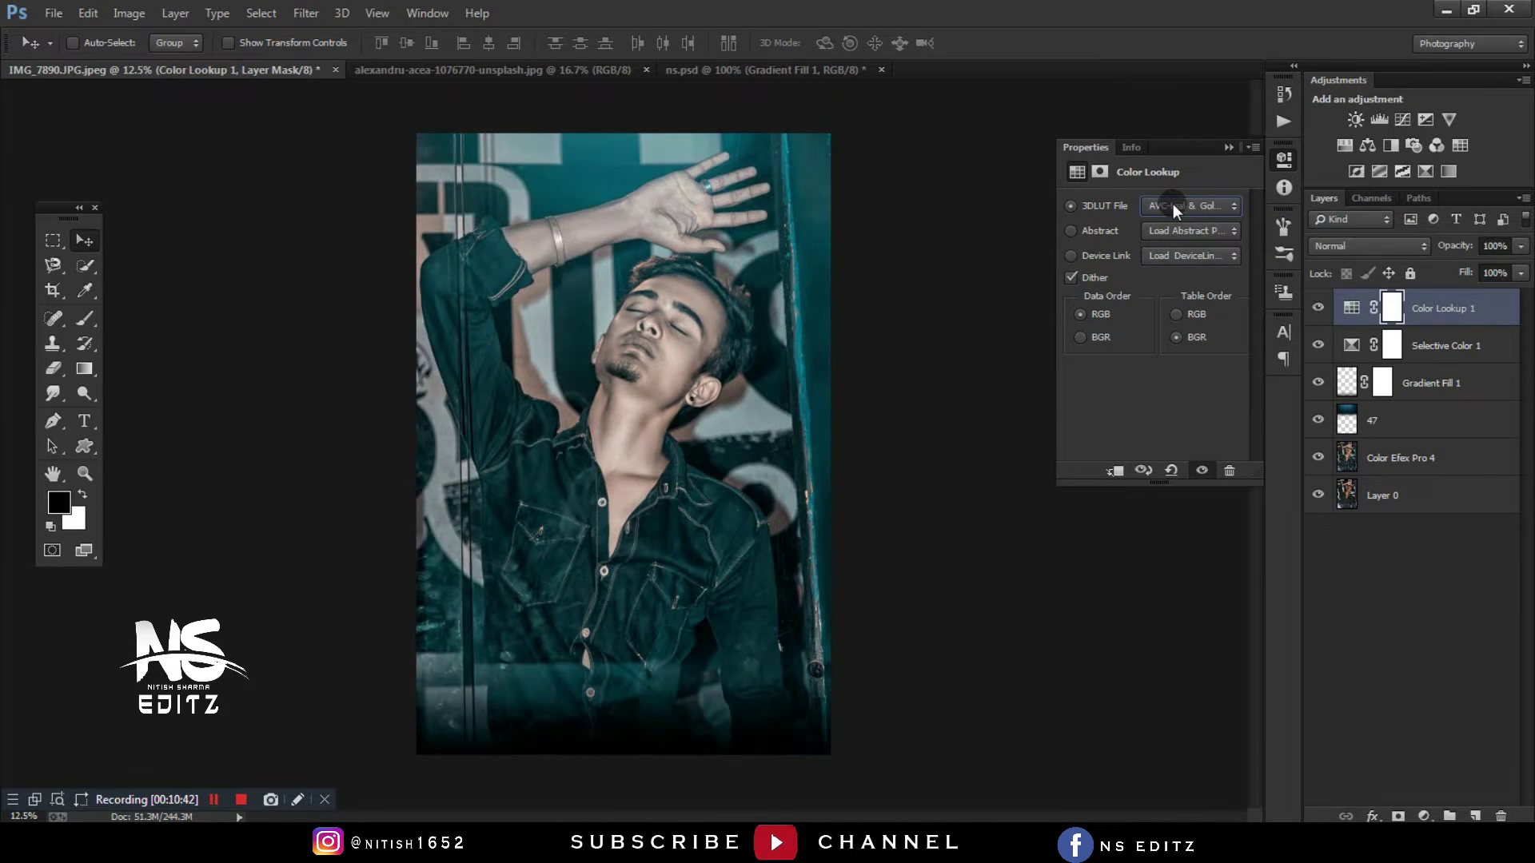
key("Down")
left_click(1227, 148)
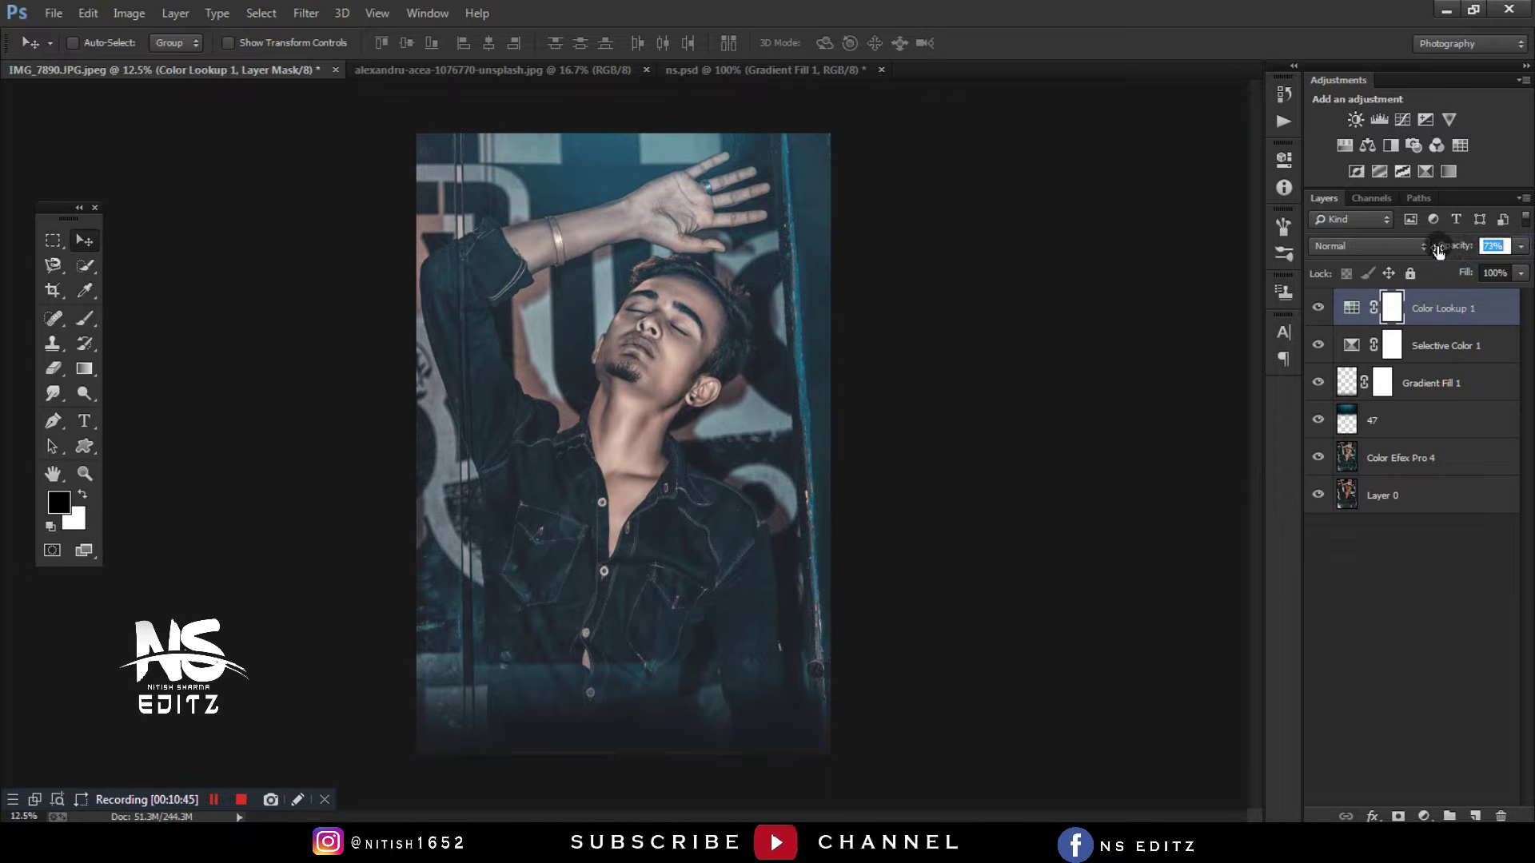
- Lower the Color Lookup layer to 74% opacity and 93% fill, comparing before and after
left_click_drag(1470, 246, 1467, 245)
left_click(1318, 307)
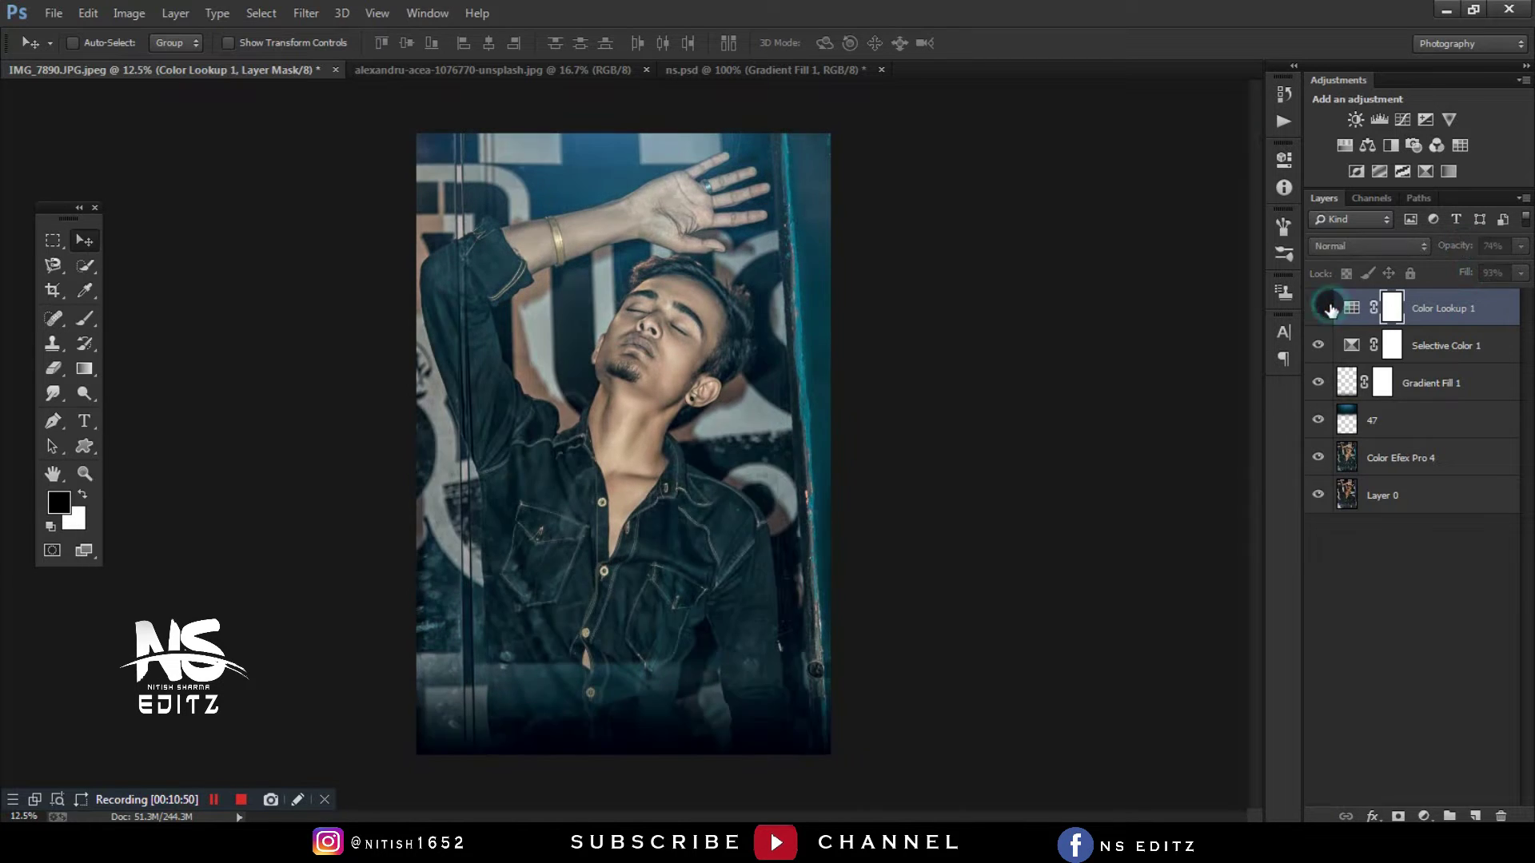
left_click(1423, 420)
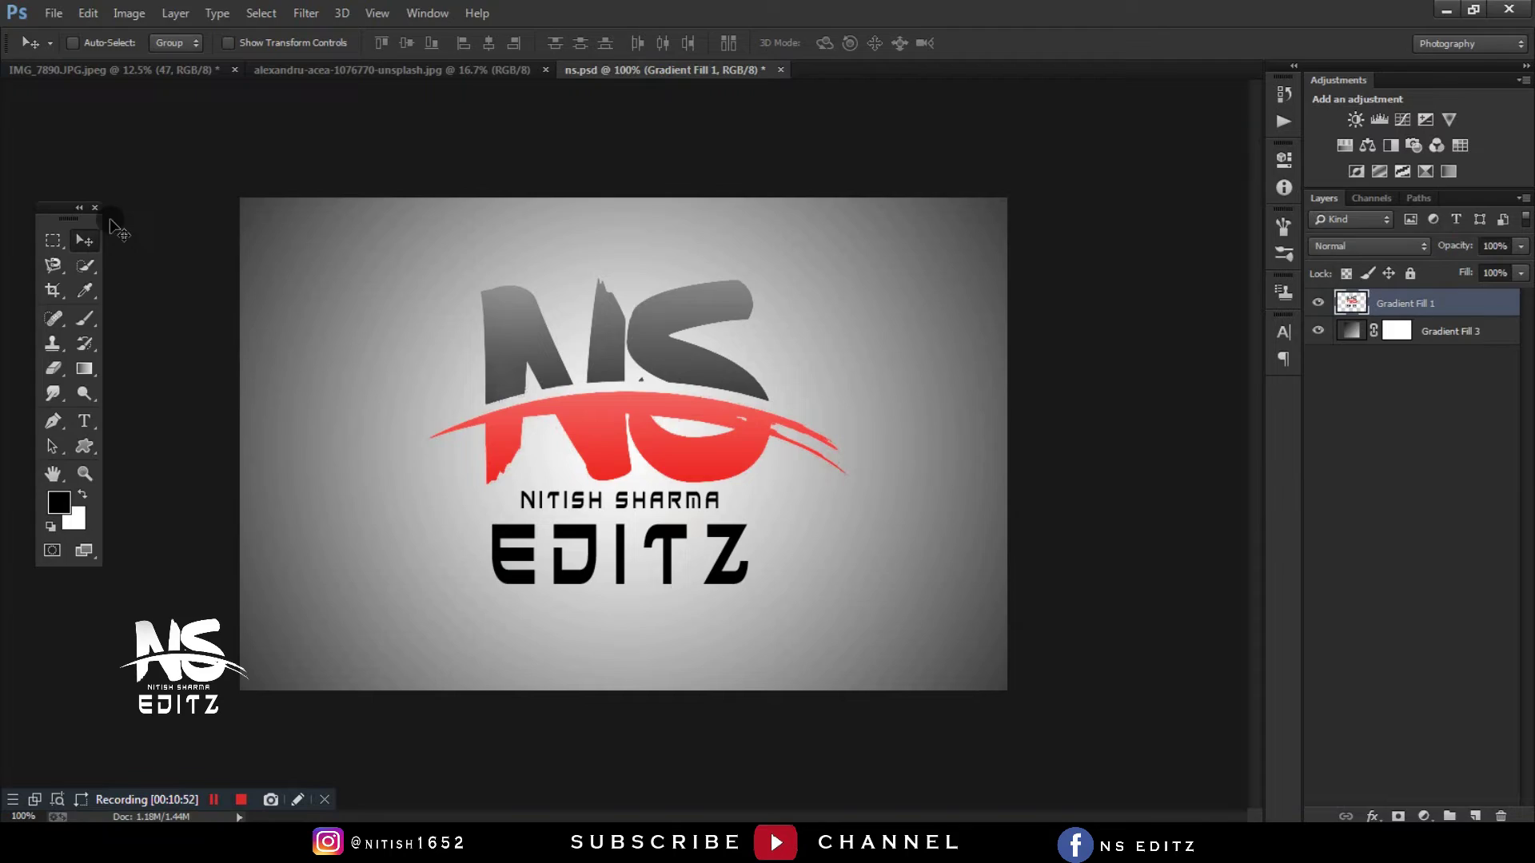
- Bring a bokeh photo into the portrait and fully desaturate it with Hue/Saturation
left_click_drag(636, 151, 477, 496)
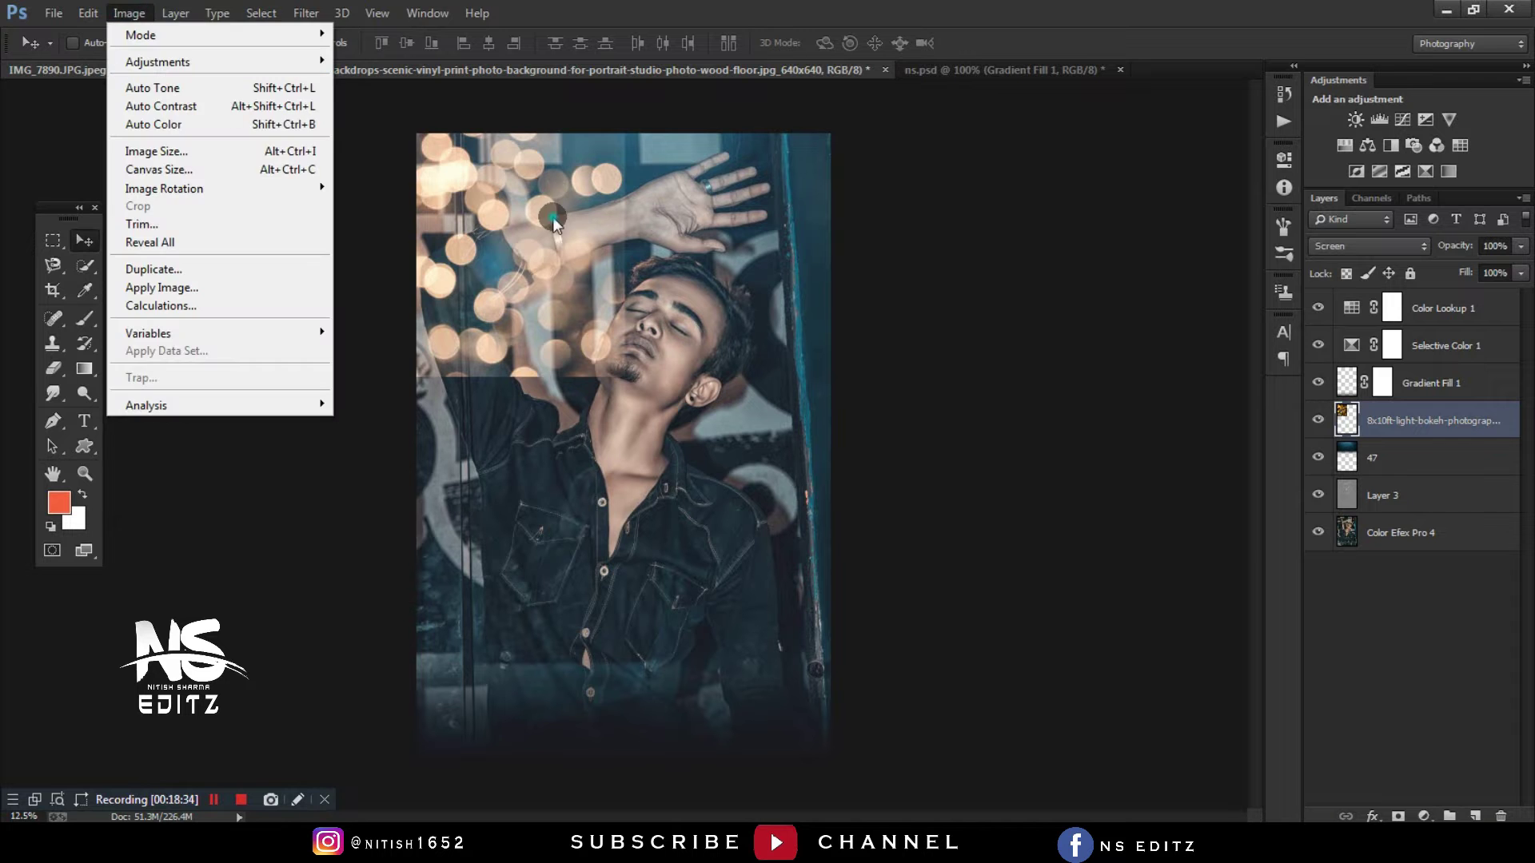
left_click(128, 13)
left_click(376, 157)
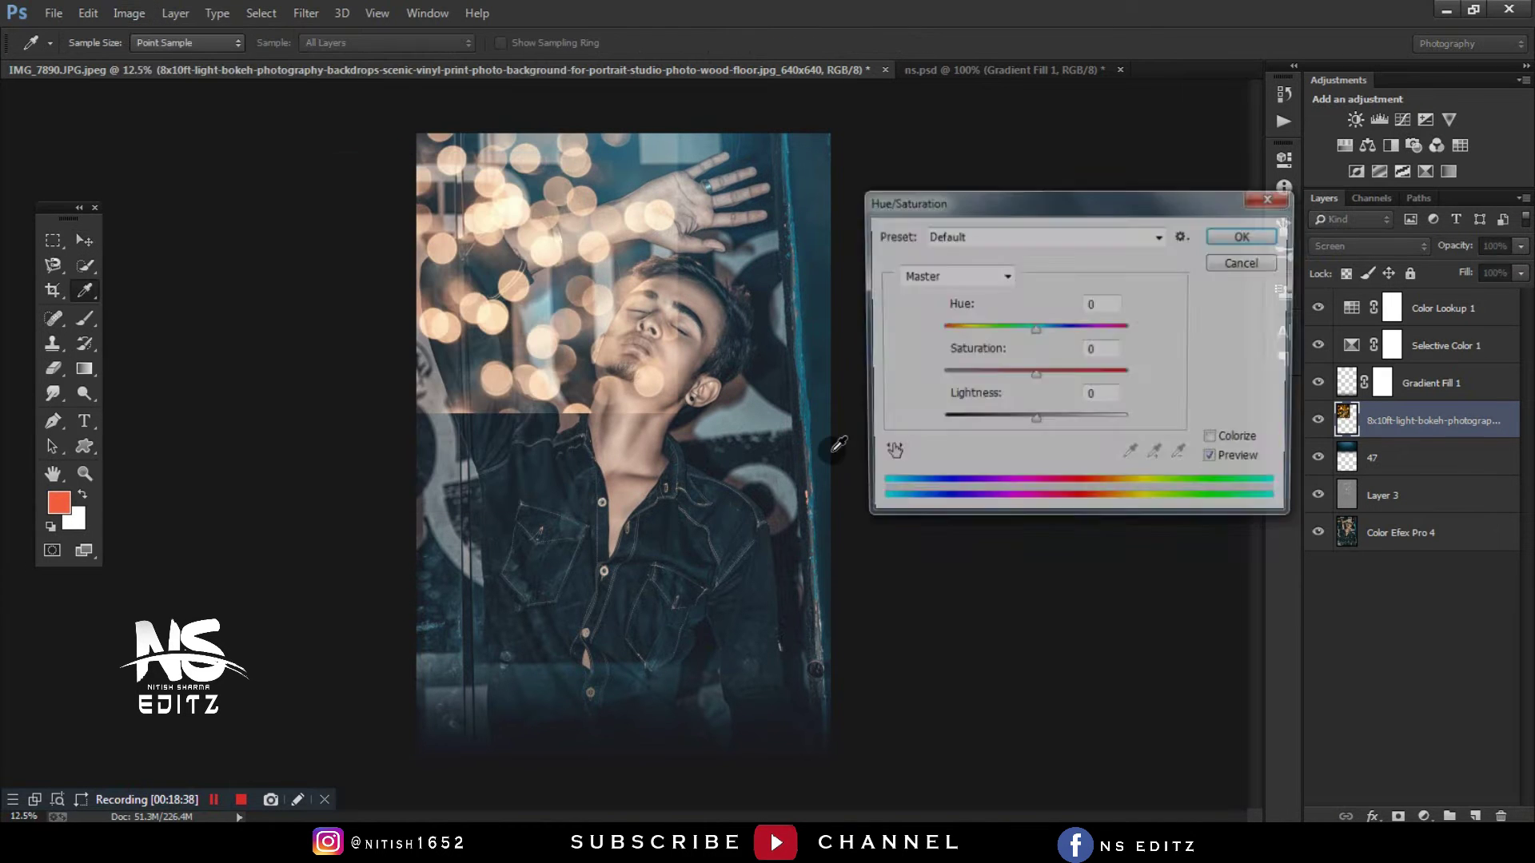
left_click_drag(1034, 372, 937, 353)
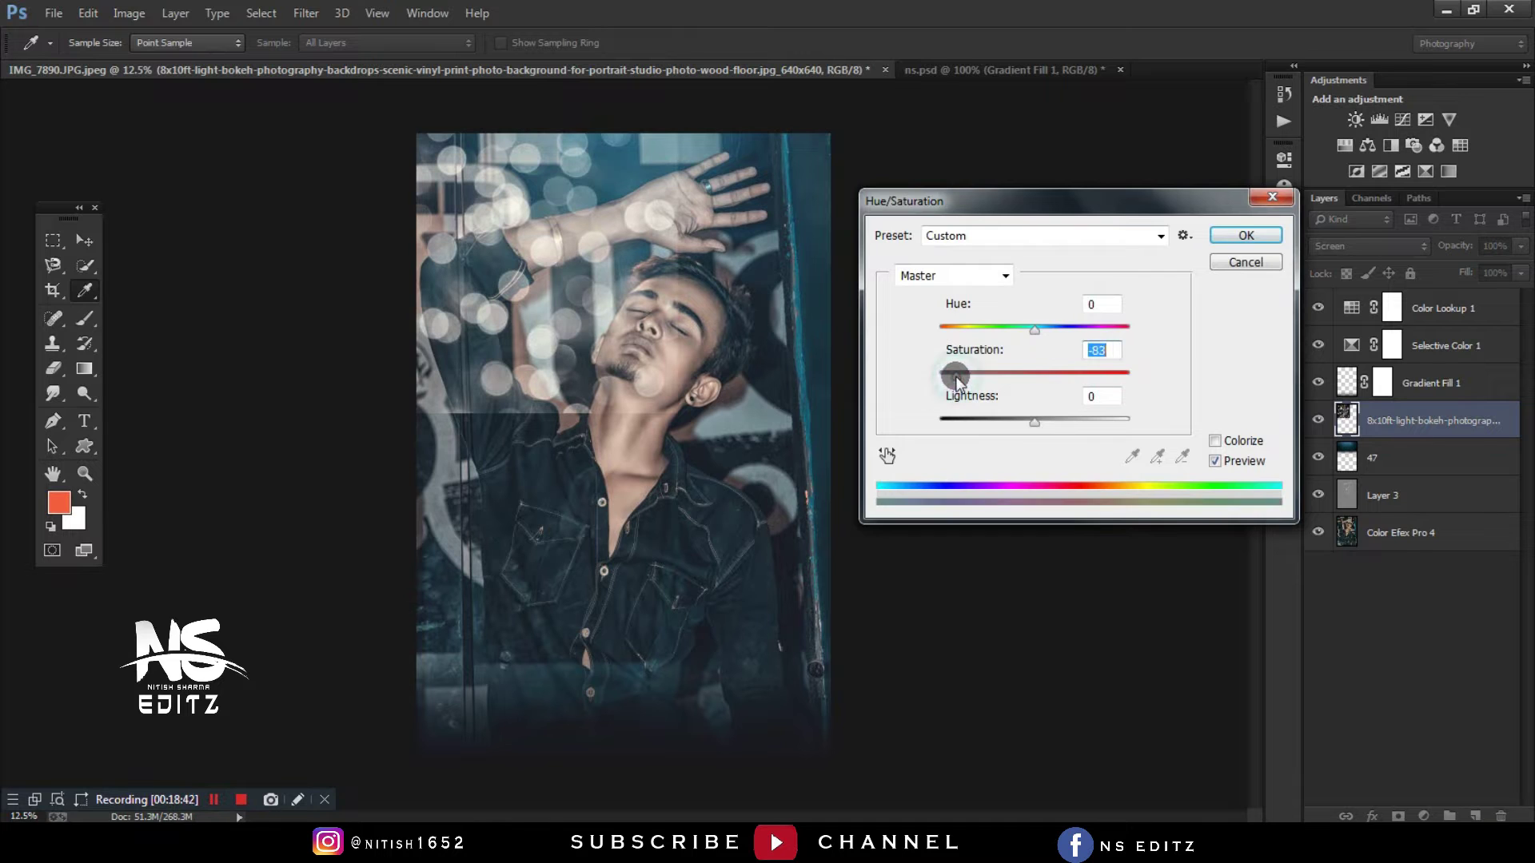
left_click(1245, 235)
- Darken the bokeh with Levels (midtones 0.57, white 230, black 33) and move it down-left
left_click(128, 13)
left_click(376, 76)
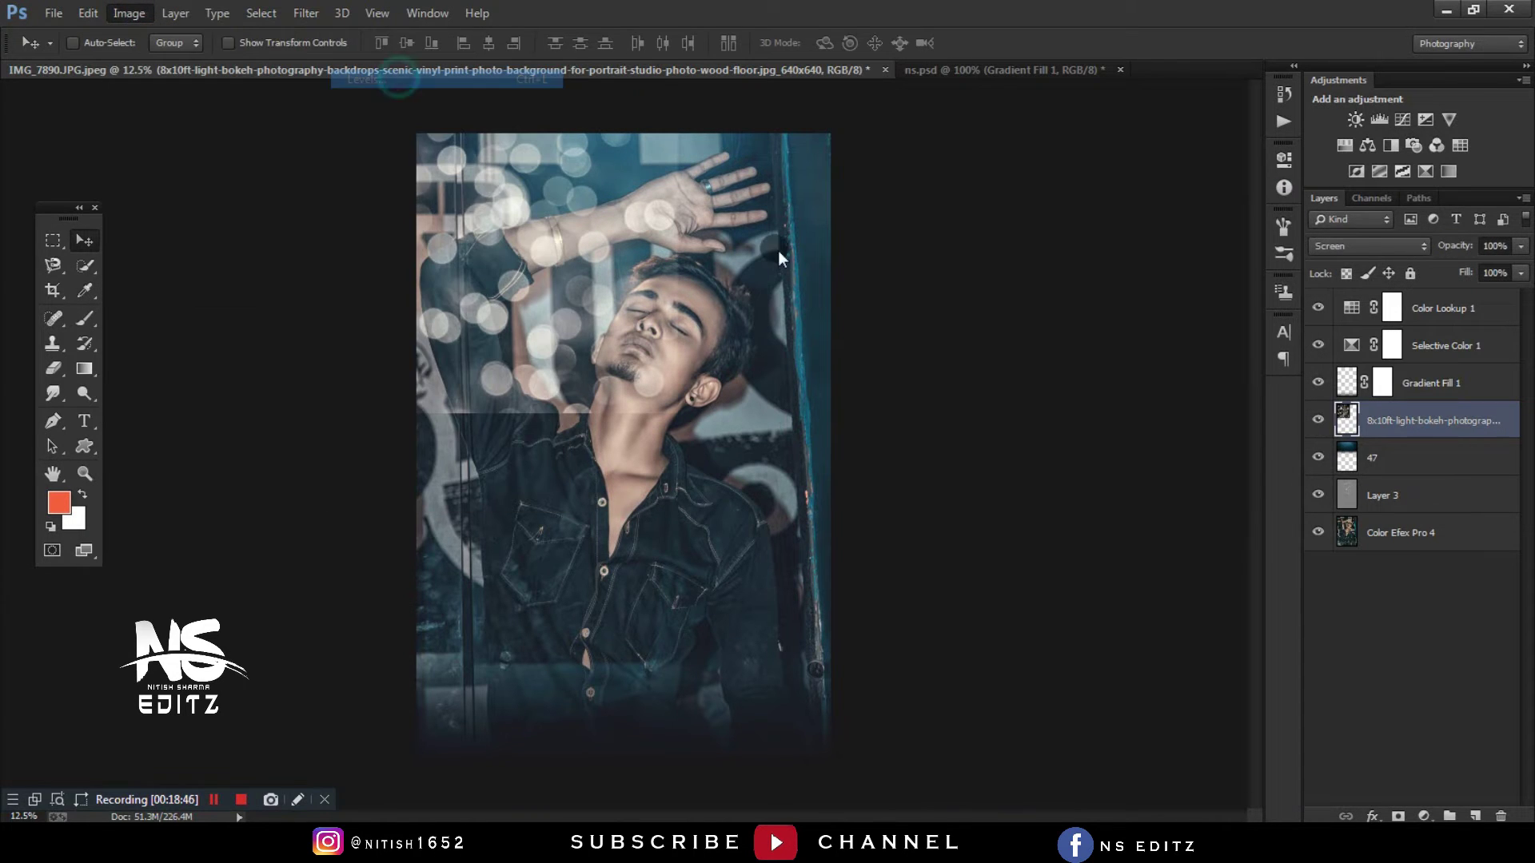
left_click_drag(1143, 380, 1157, 378)
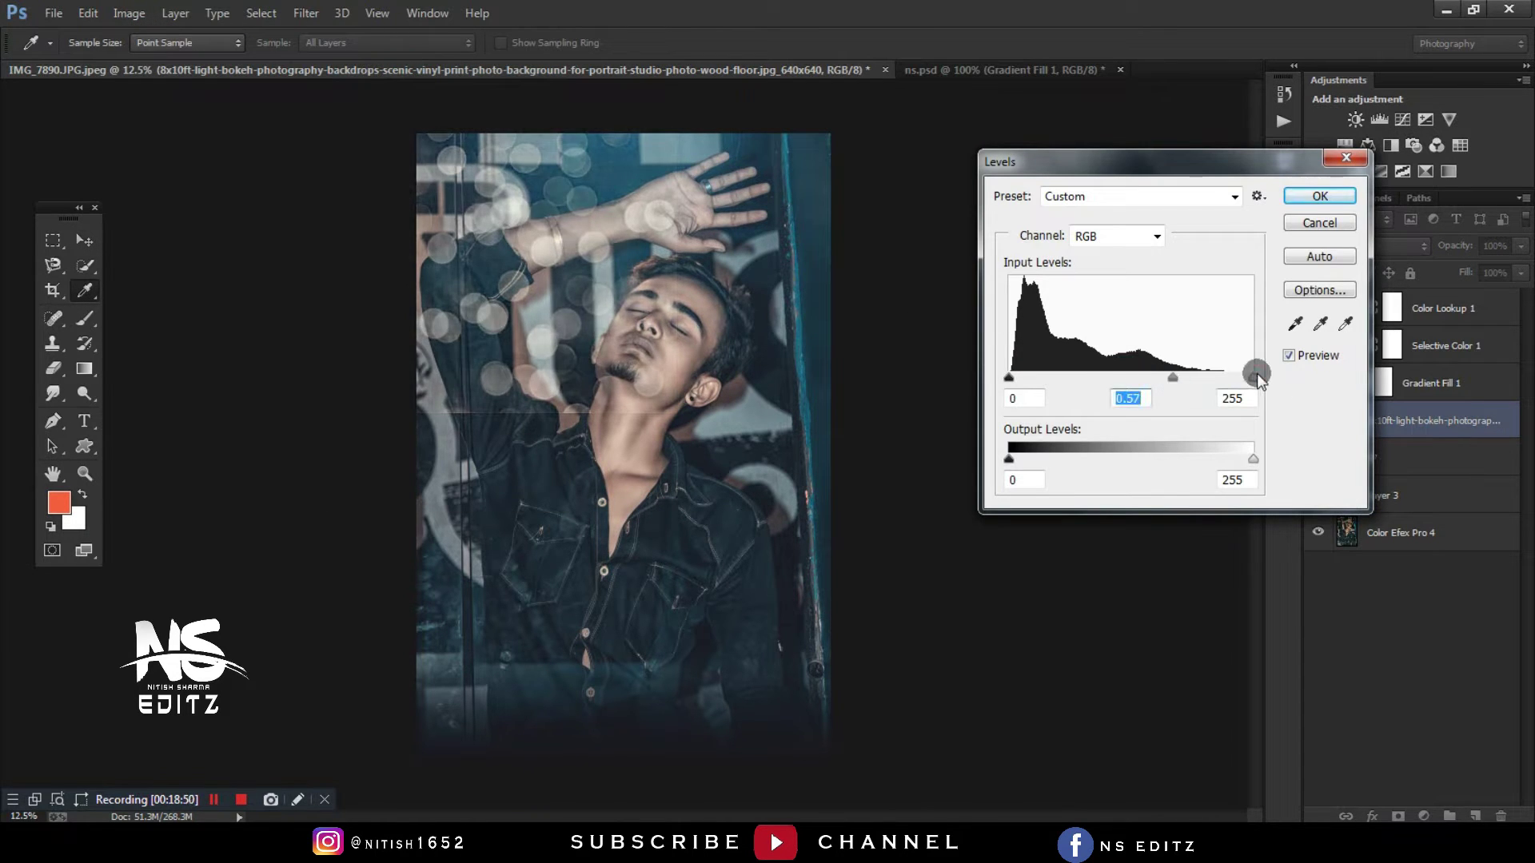
left_click_drag(1253, 377, 1225, 376)
left_click(1319, 197)
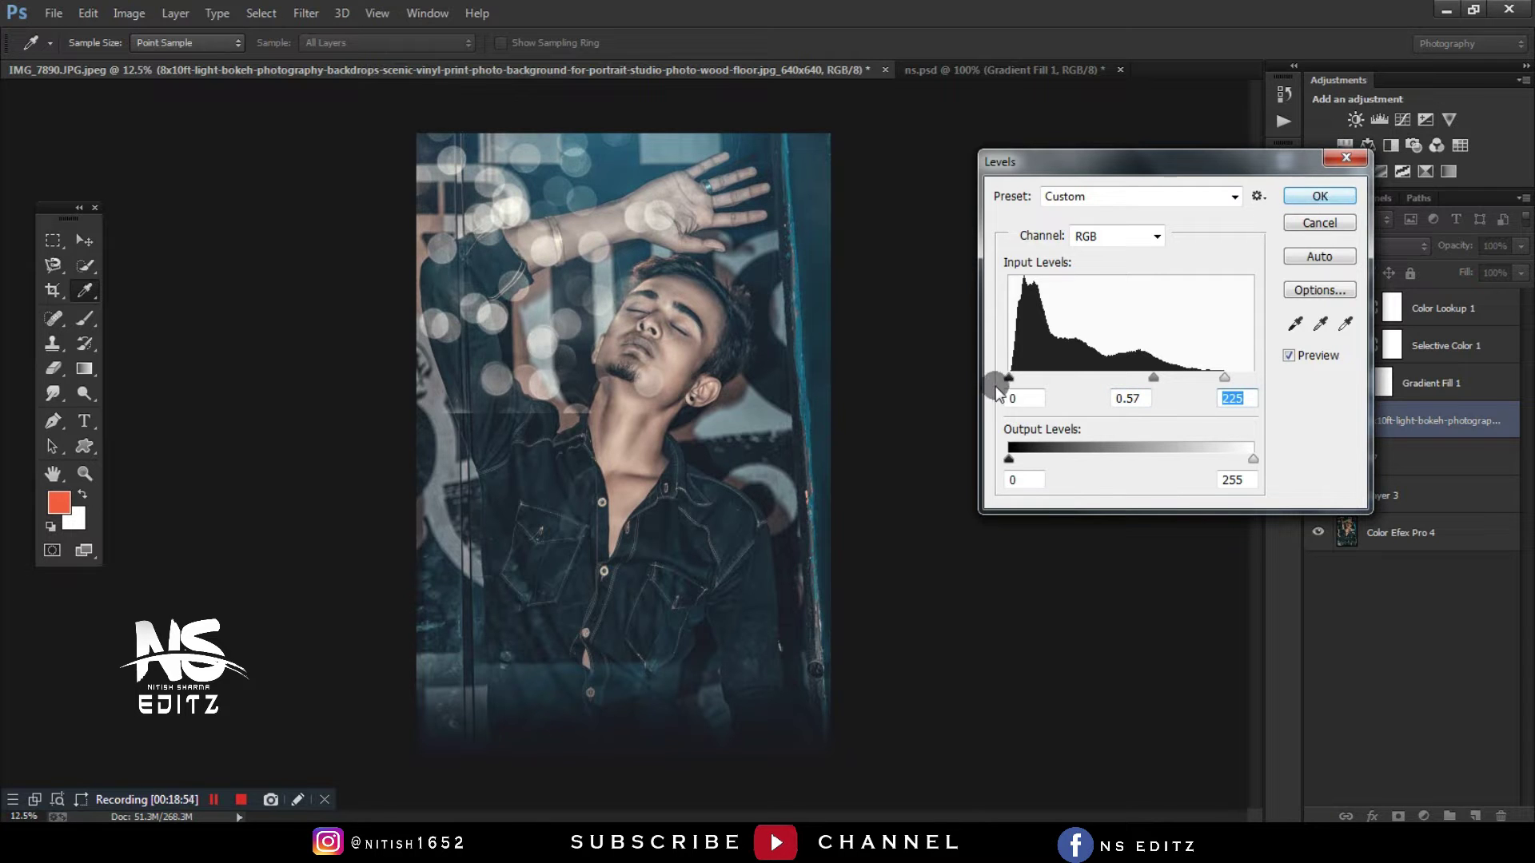
left_click_drag(997, 391, 1043, 379)
left_click(1319, 197)
key("v")
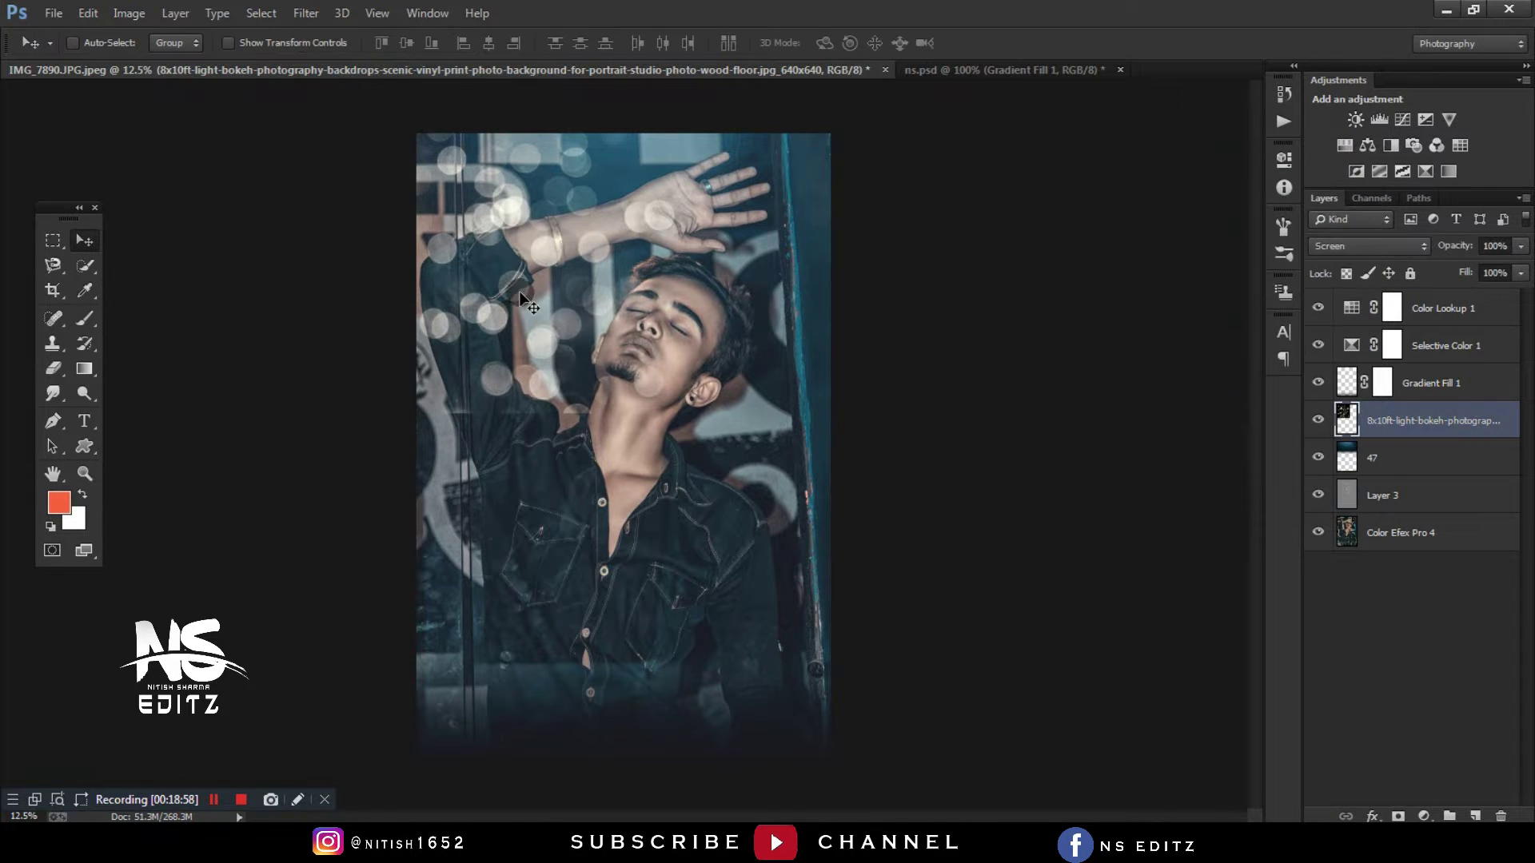
left_click_drag(519, 291, 420, 621)
- Duplicate the bokeh layer, flip the copy horizontally and place it on the right side
left_click(72, 367)
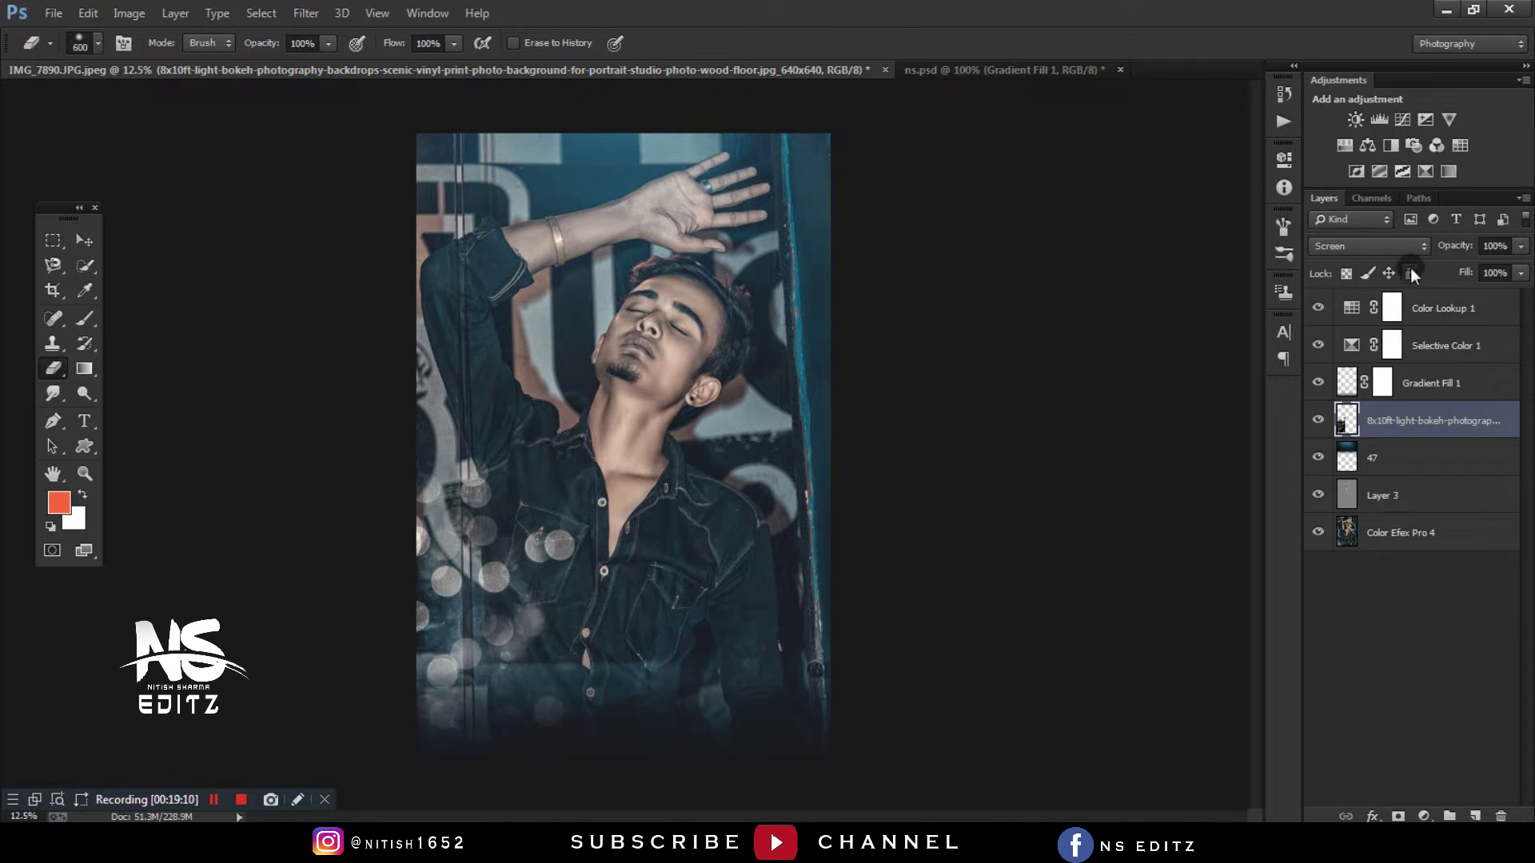
key("ctrl+alt+t")
right_click(460, 608)
left_click(499, 588)
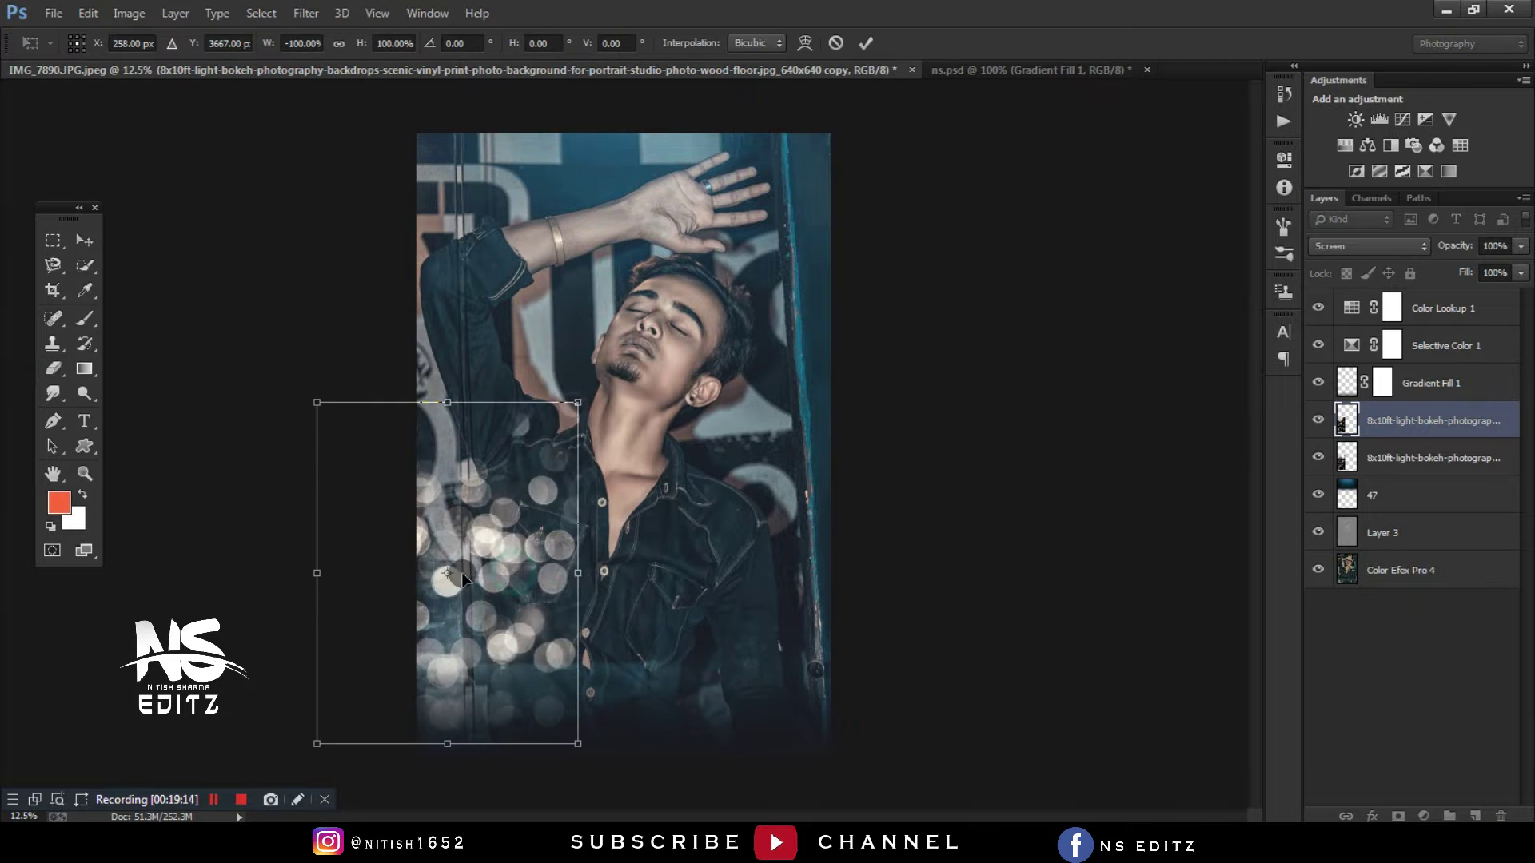
left_click_drag(528, 583, 840, 582)
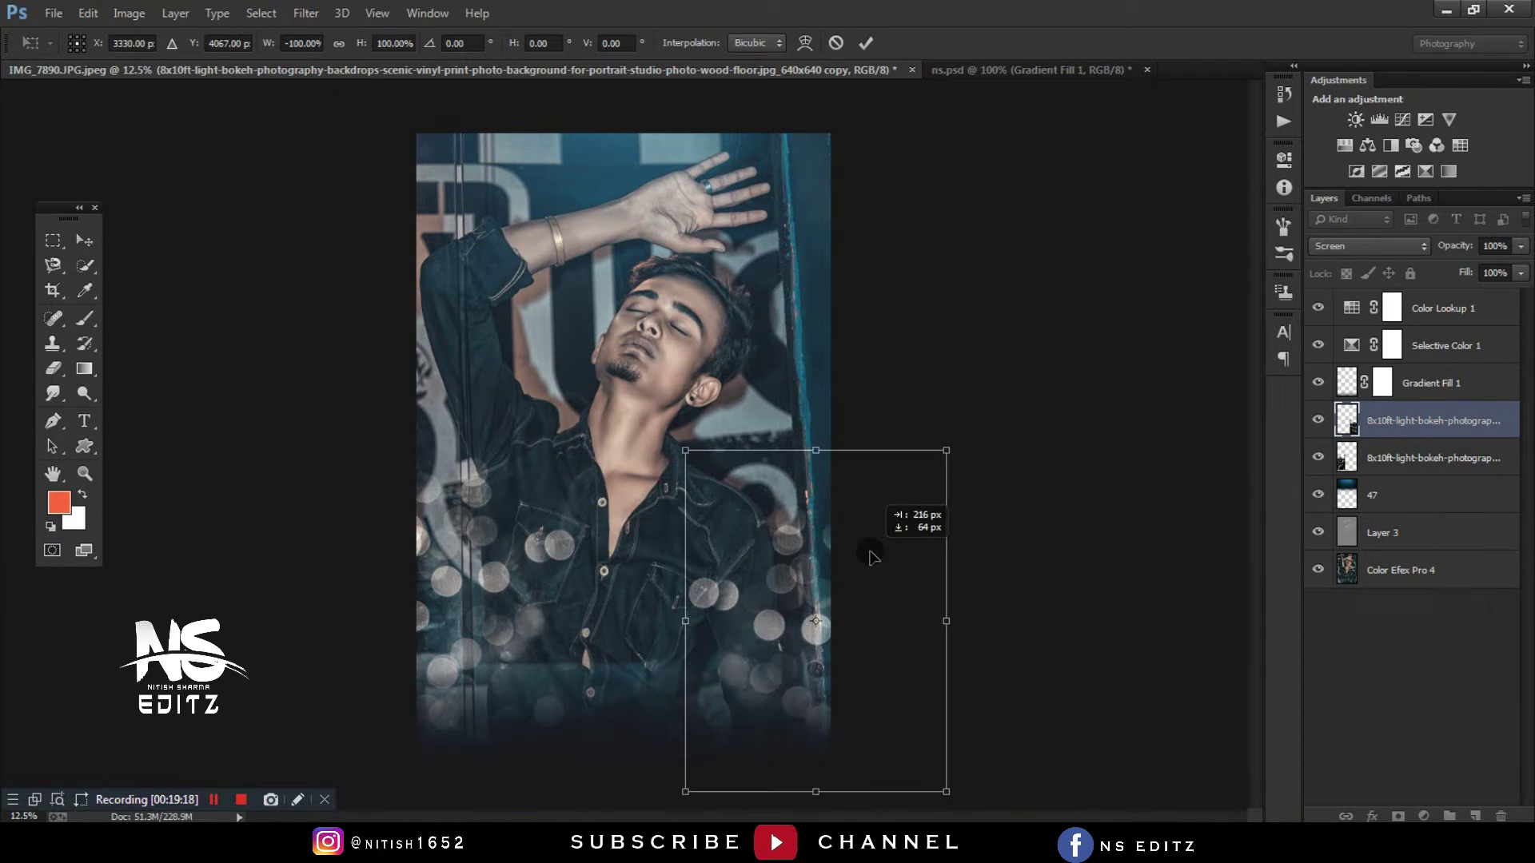
key("Return")
- Shift the bokeh copy along the right edge and erase lower-right circles, with eraser flow at 57%
key("e")
key("v")
mouse_move(884, 668)
left_mouse_down()
mouse_move(951, 587)
mouse_move(955, 531)
left_mouse_up()
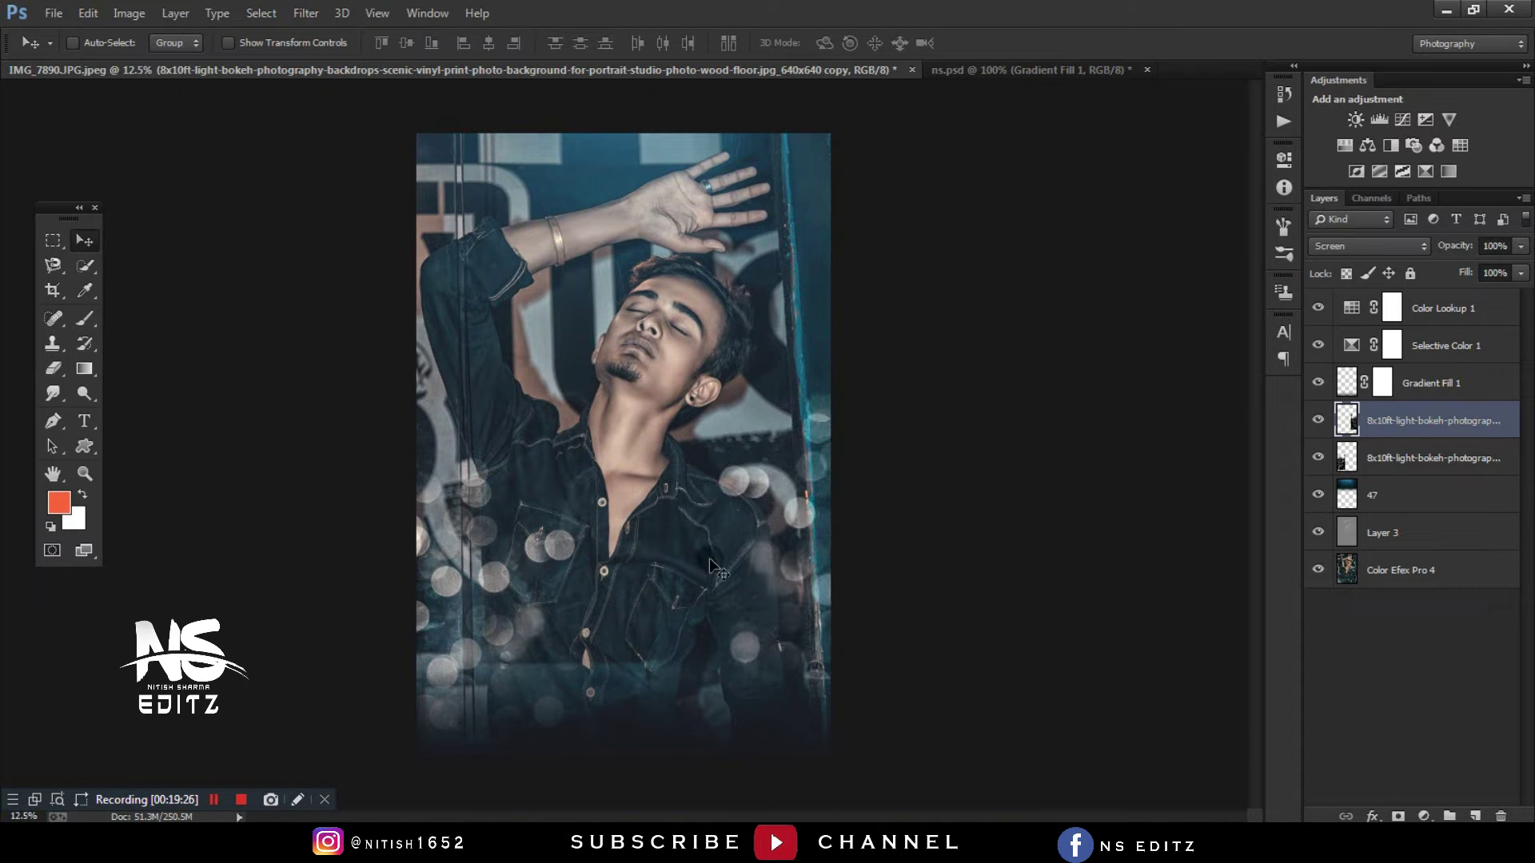
key("e")
left_click_drag(716, 636, 832, 702)
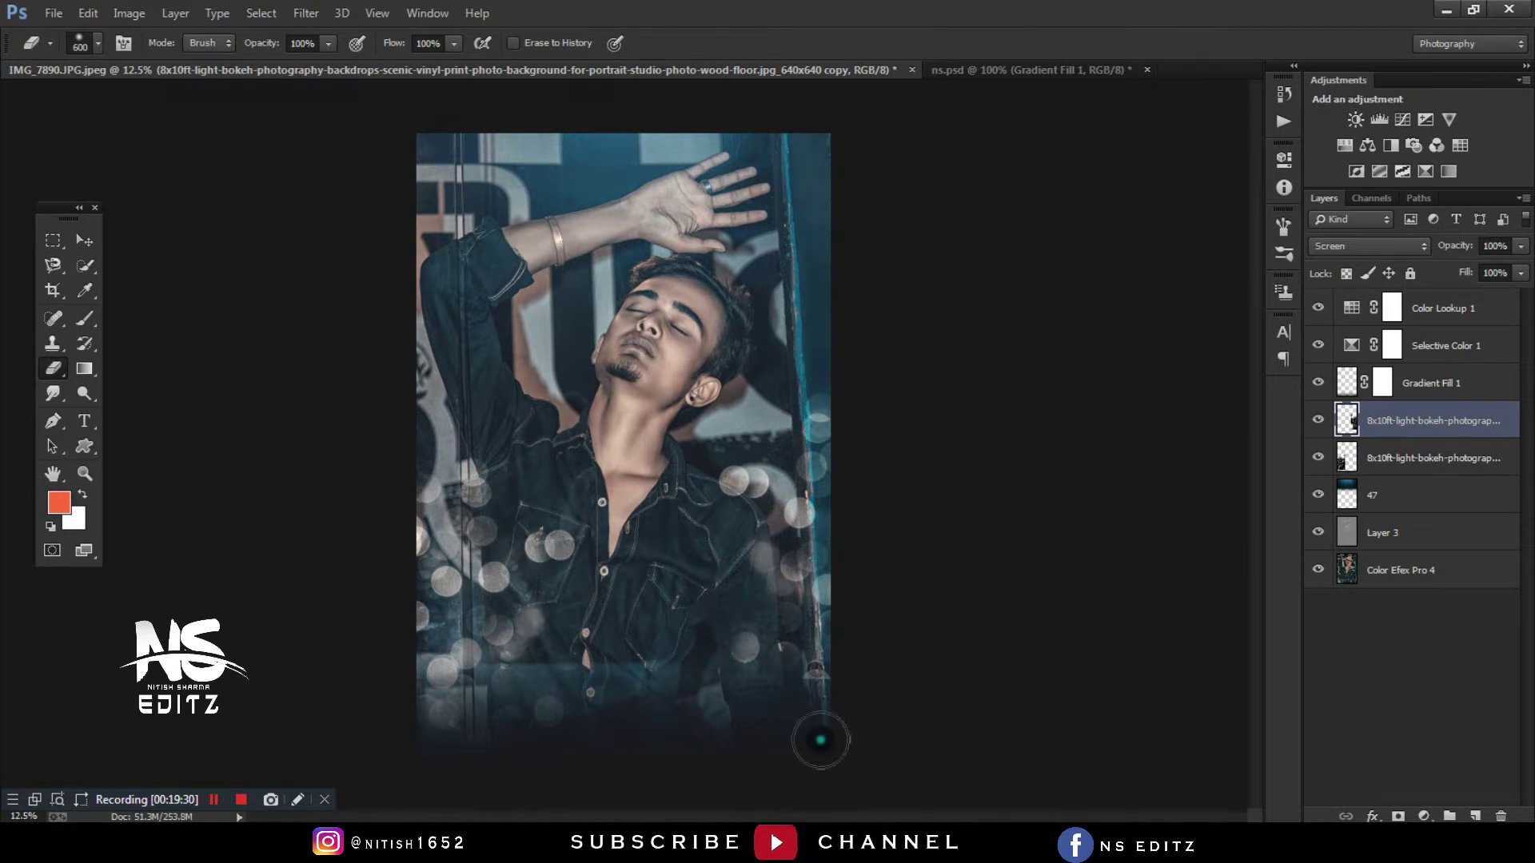
left_click_drag(390, 46, 356, 45)
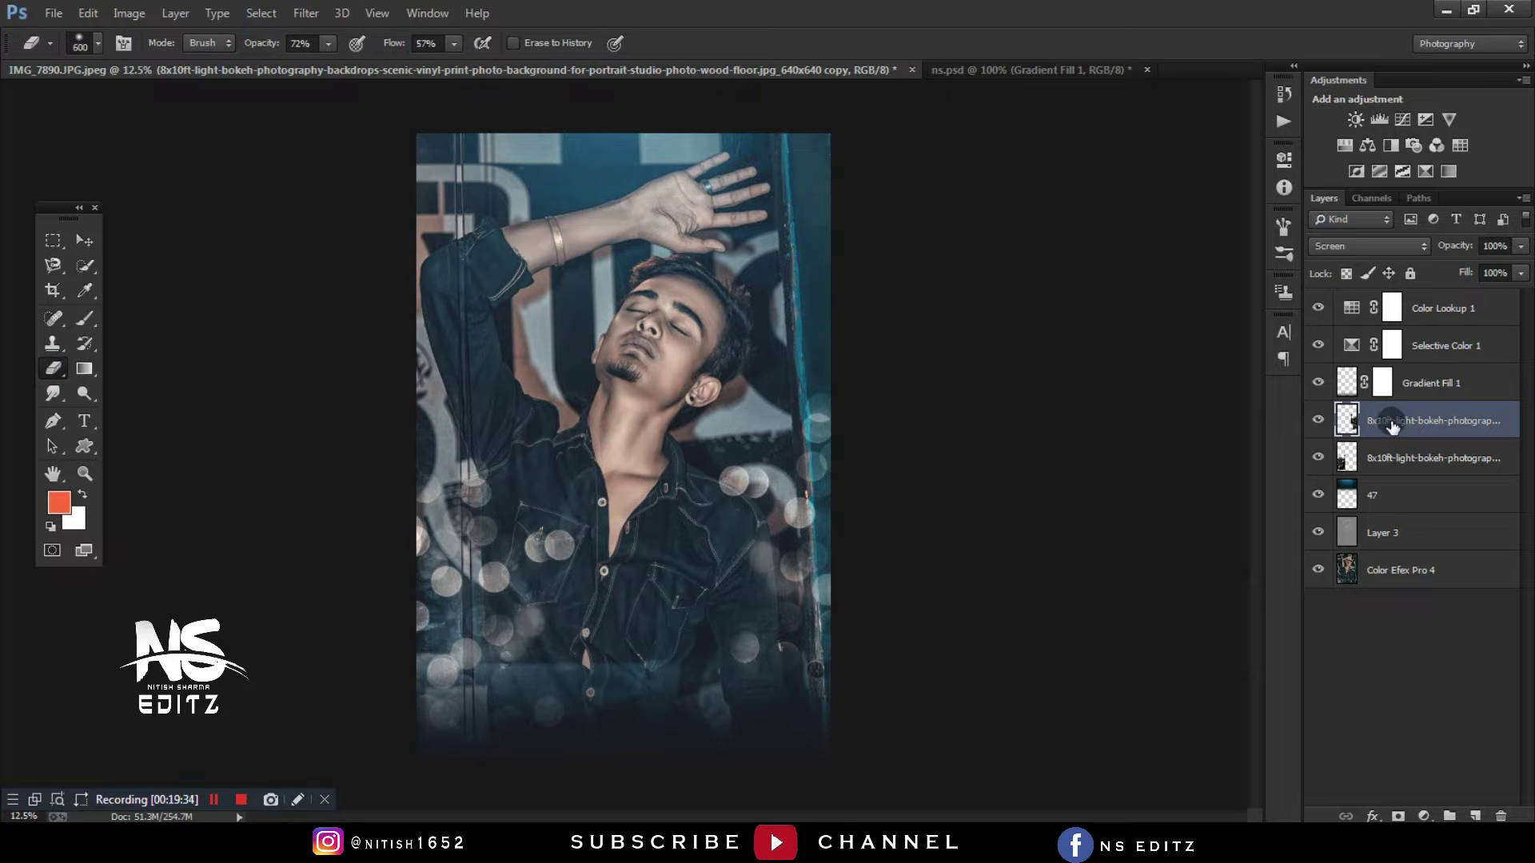
- Erase lower-left circles on the lower bokeh layer and nudge the right-side circles down
left_click(1431, 458)
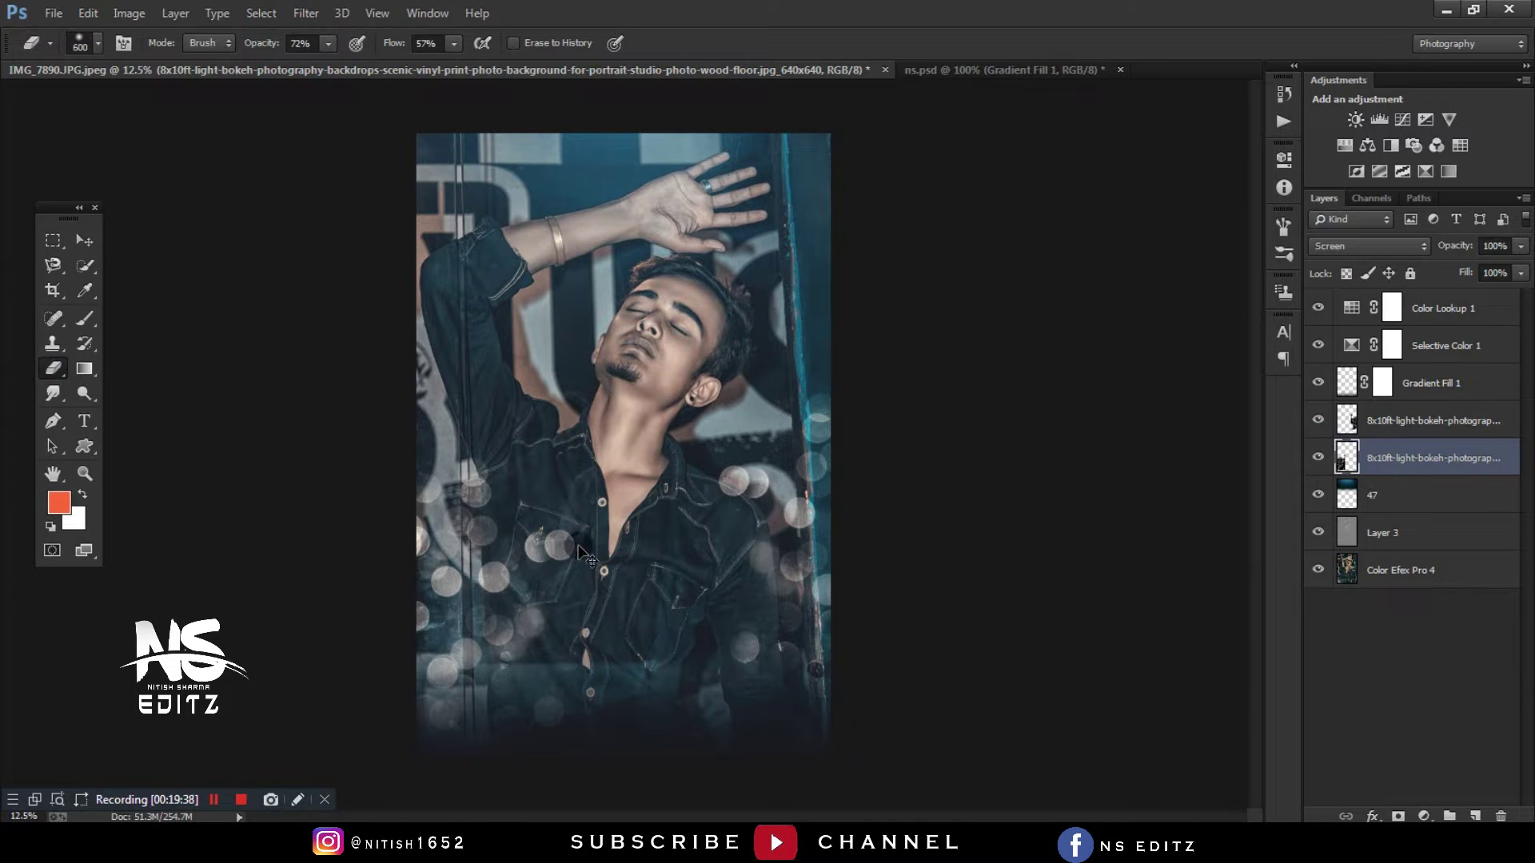
left_click_drag(578, 544, 497, 558)
left_click(1431, 421)
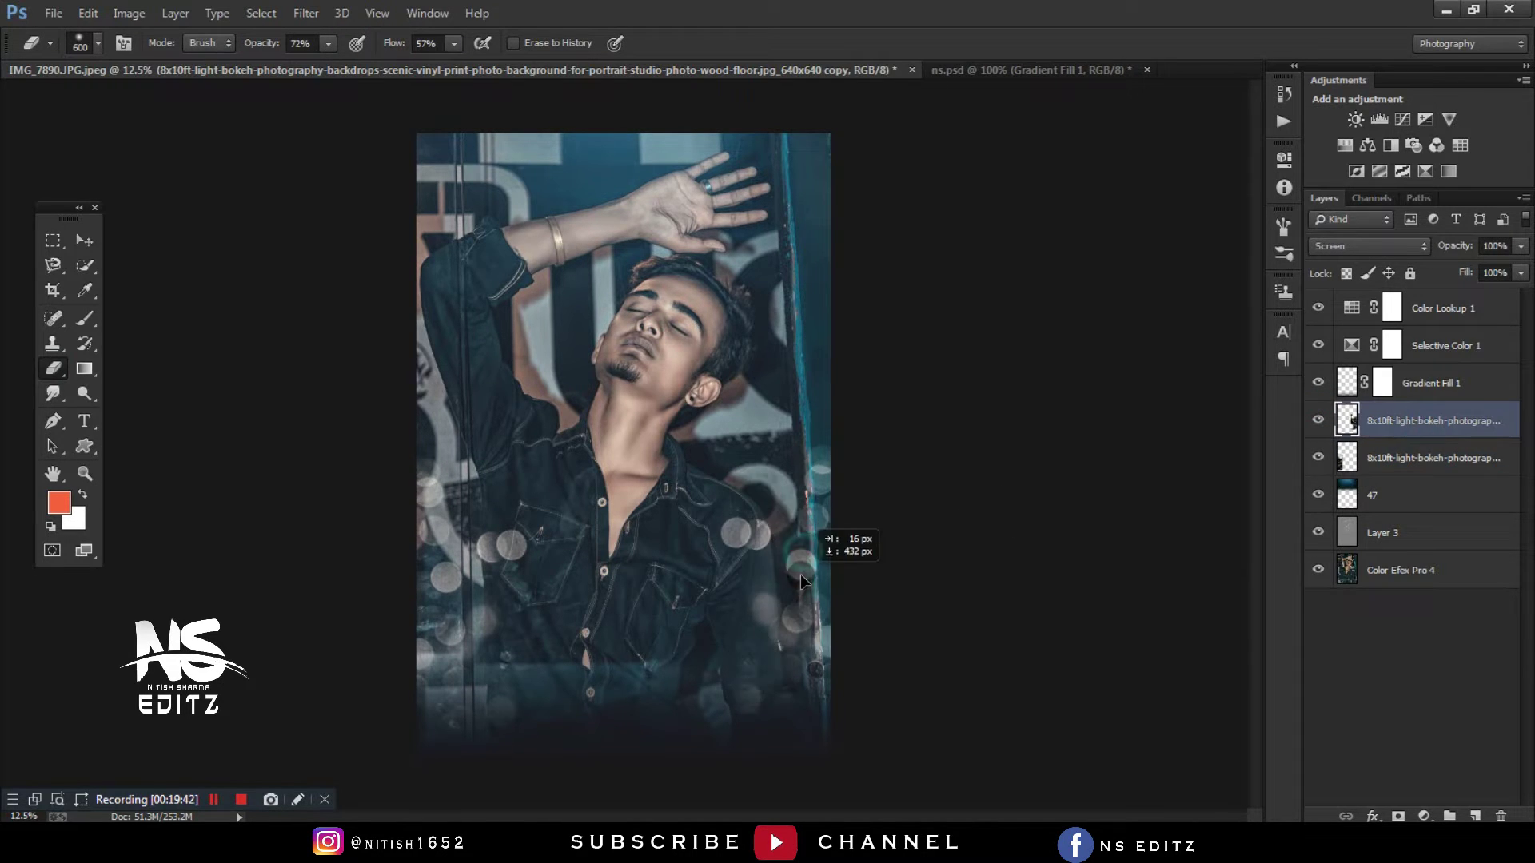
left_click_drag(836, 489, 842, 532)
- Fade the bokeh layers to 75% and 74% opacity with 90% fill, then rotate and enlarge the lower one
left_click_drag(1456, 252, 1463, 277)
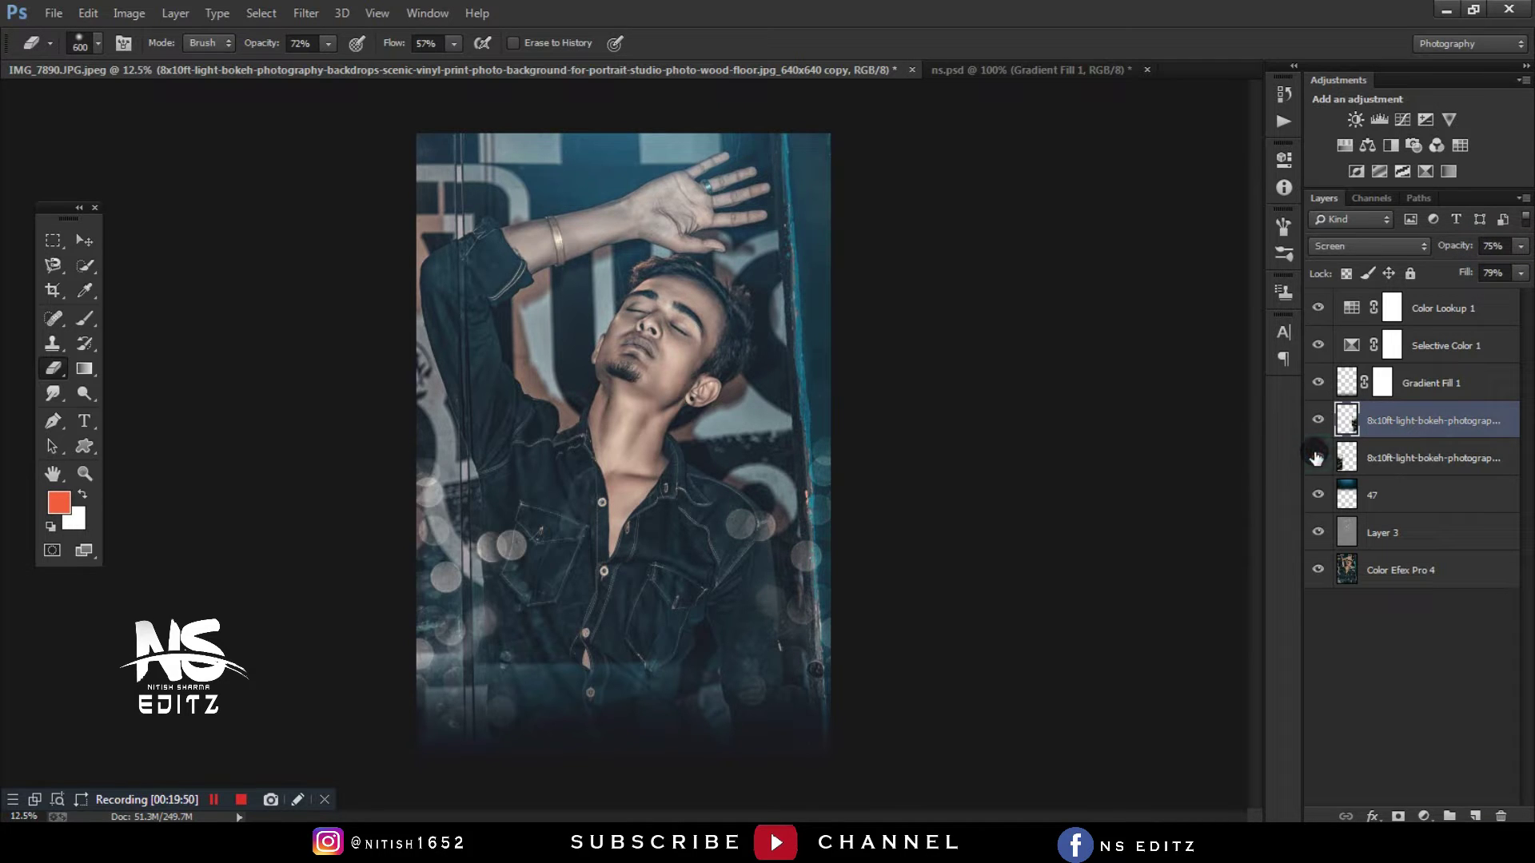
left_click(1375, 457)
left_click(1493, 247)
mouse_move(1441, 276)
left_mouse_down()
mouse_move(1425, 275)
mouse_move(1479, 254)
left_mouse_up()
left_click_drag(668, 534, 627, 595)
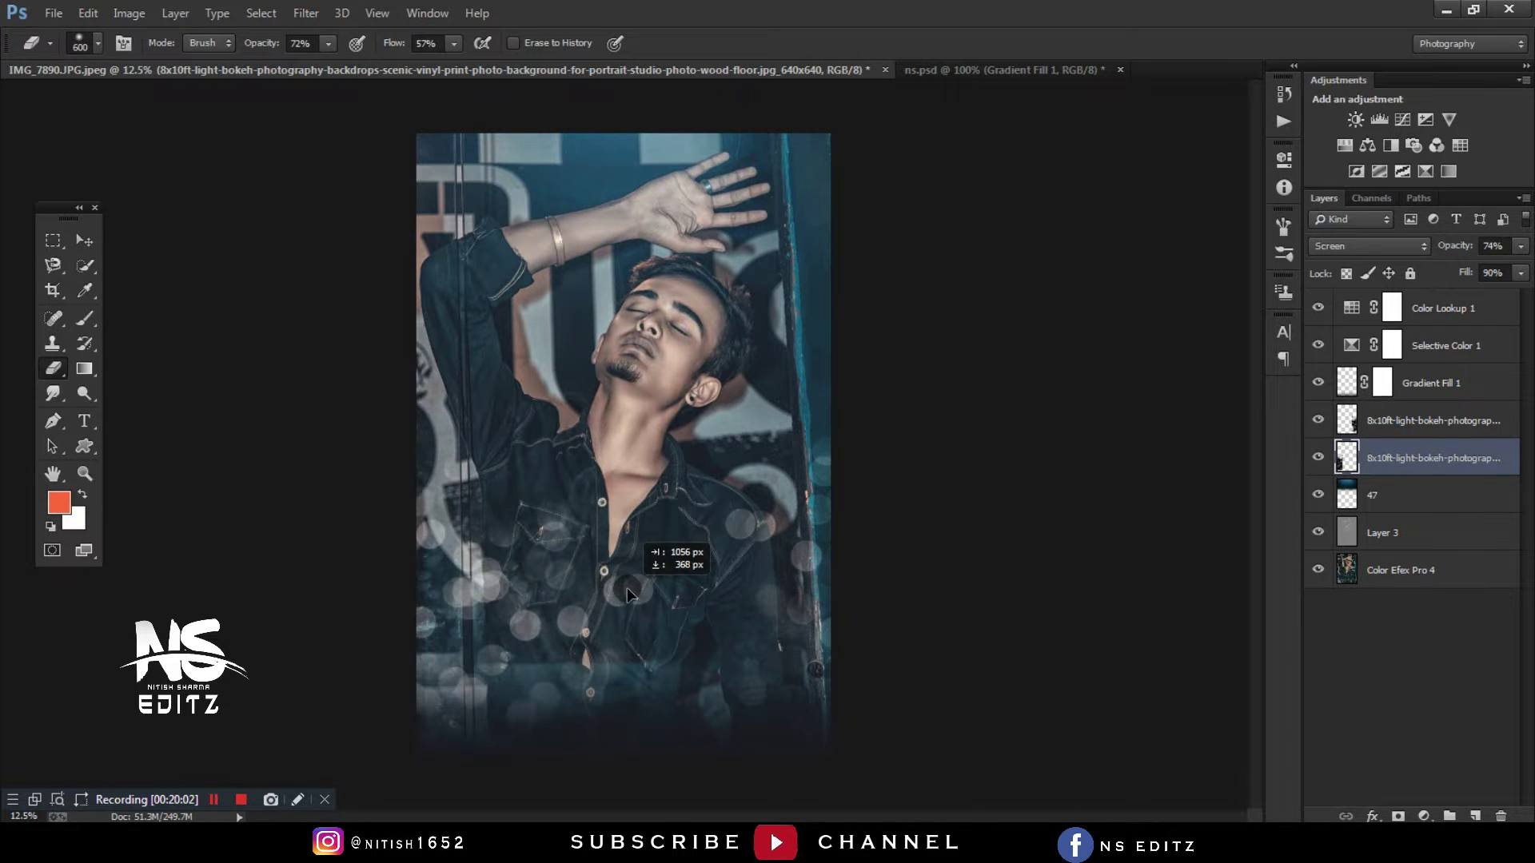
key("ctrl+t")
mouse_move(672, 496)
left_mouse_down()
mouse_move(650, 561)
mouse_move(598, 543)
left_mouse_up()
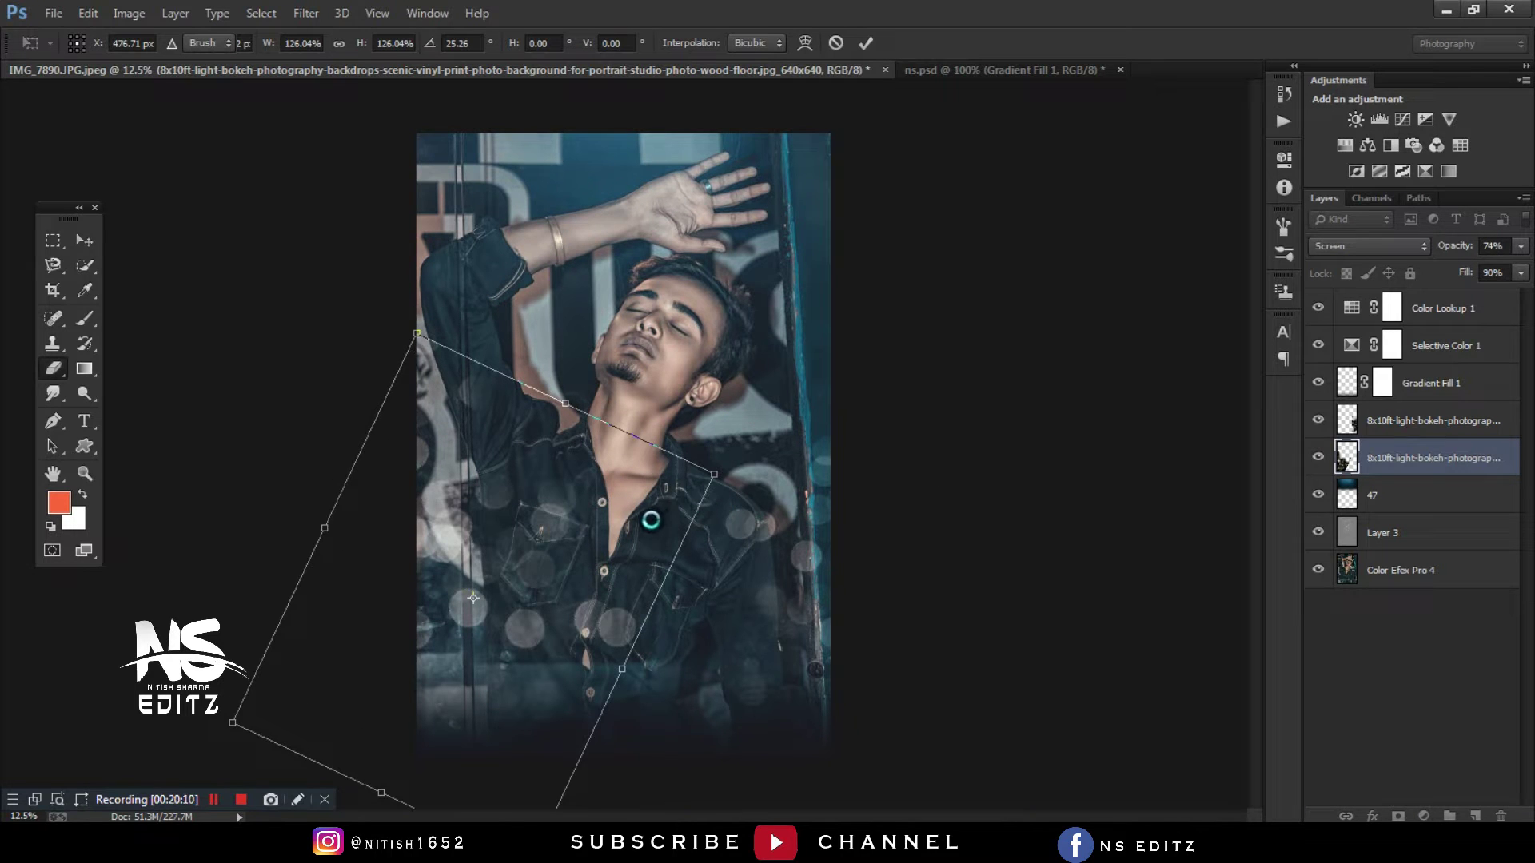
- Commit the lower bokeh's rotation and move both bokeh layers into place
left_click(85, 240)
left_click_drag(528, 436, 490, 473)
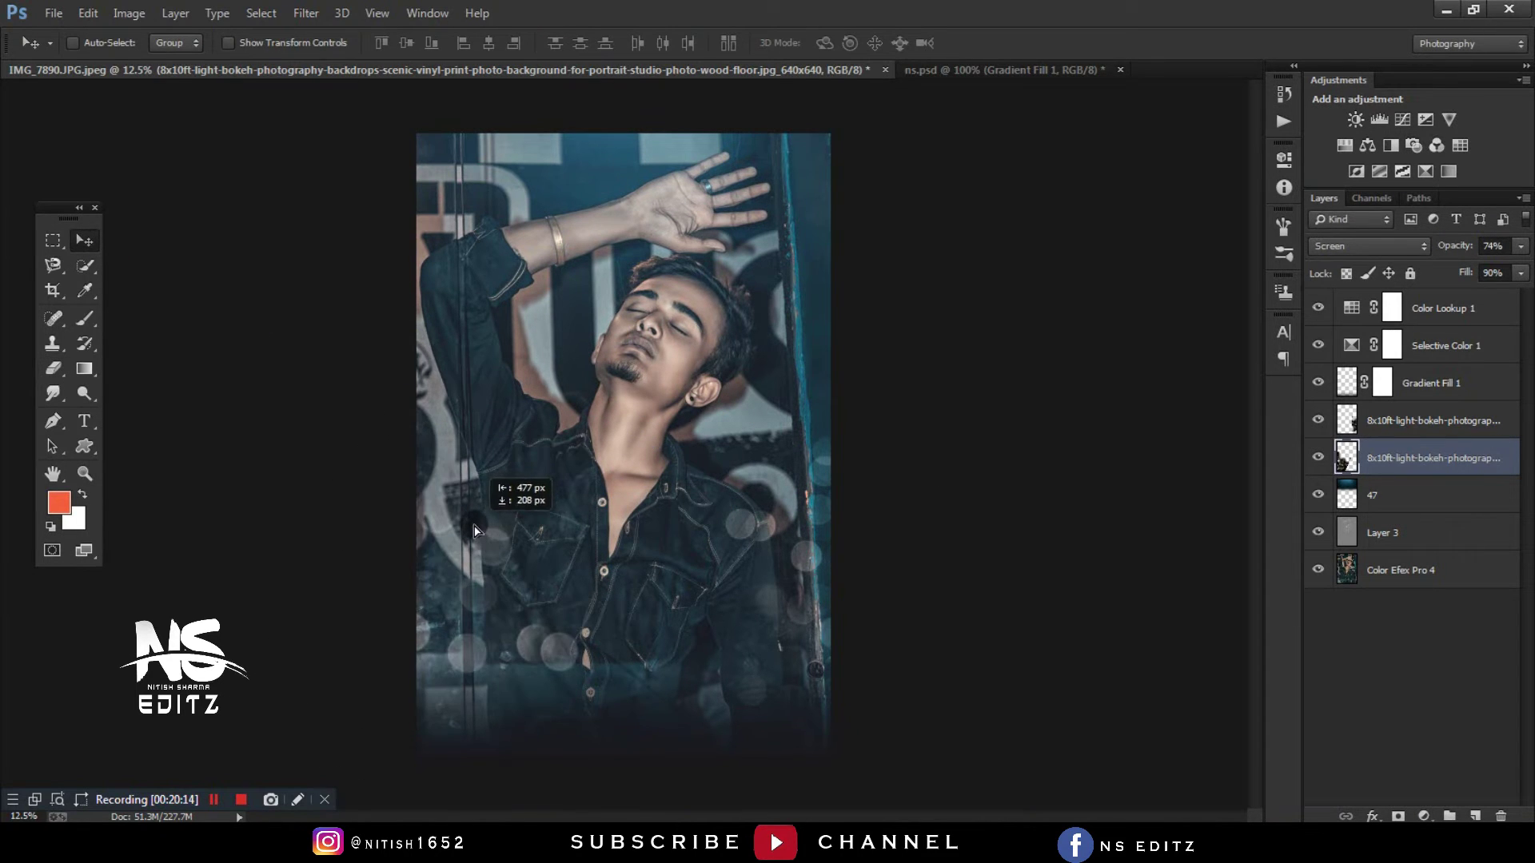
key("ctrl+minus")
key("ctrl+plus")
left_click(1359, 421)
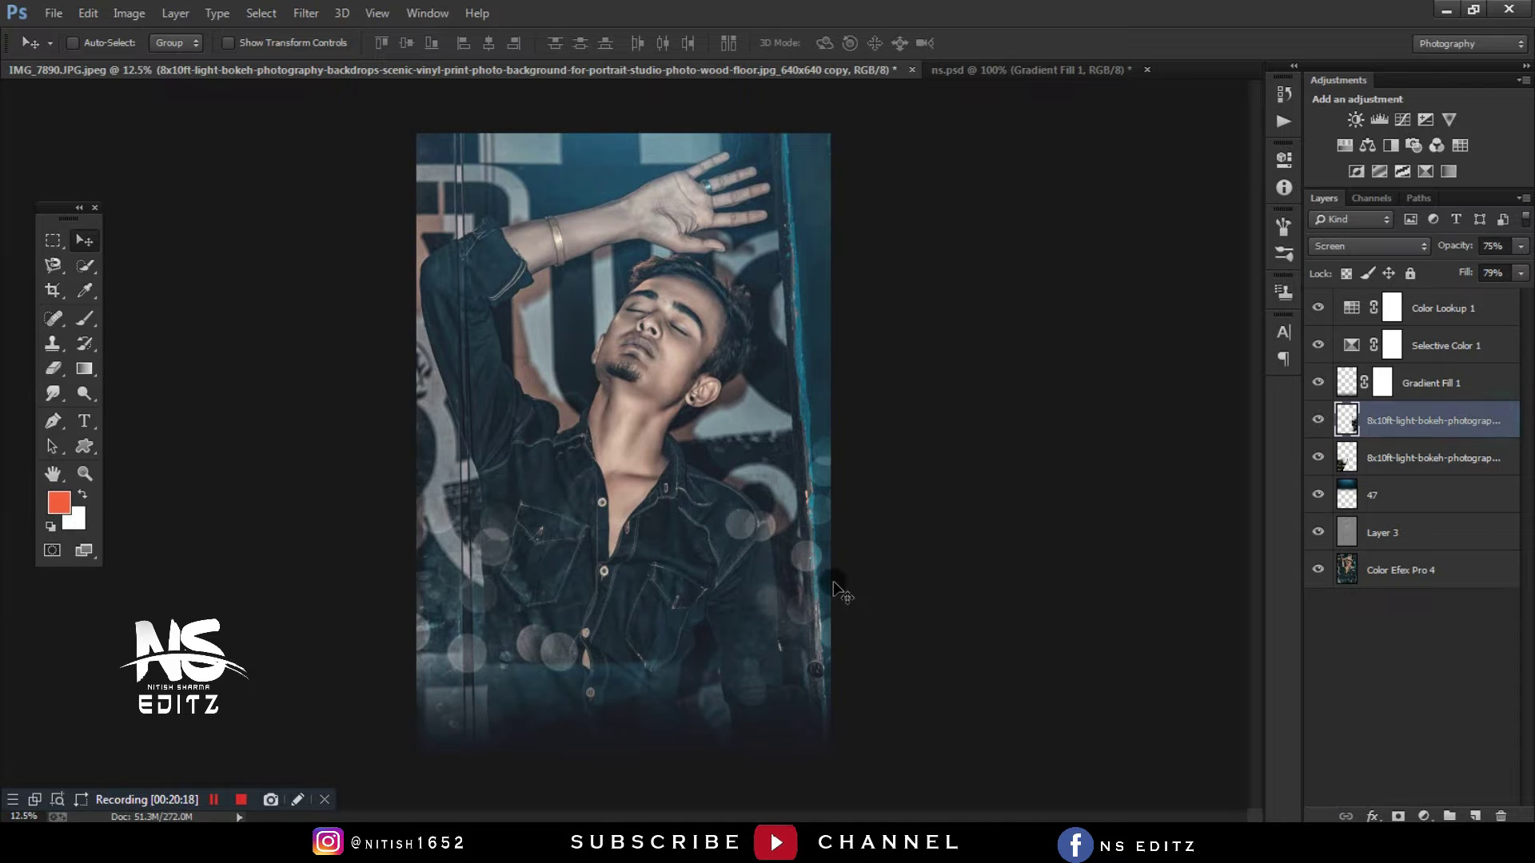
left_click_drag(839, 584, 855, 638)
- Rotate the upper bokeh copy about 26° and add a Color Balance layer with midtones Cyan -8
key("ctrl+t")
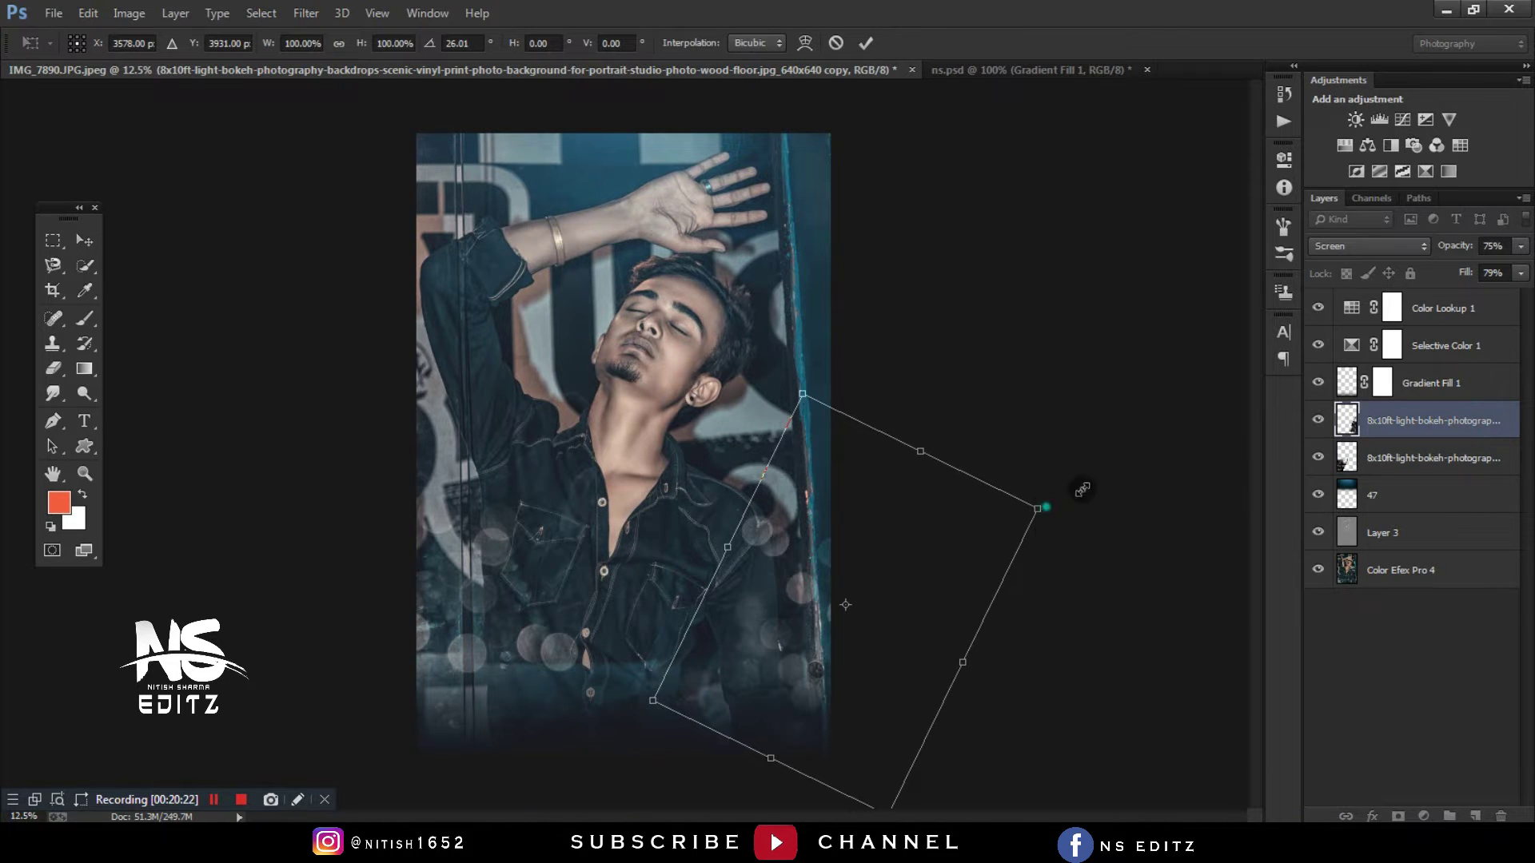
mouse_move(1079, 486)
left_mouse_down()
mouse_move(994, 565)
mouse_move(860, 566)
mouse_move(892, 566)
left_mouse_up()
key("Return")
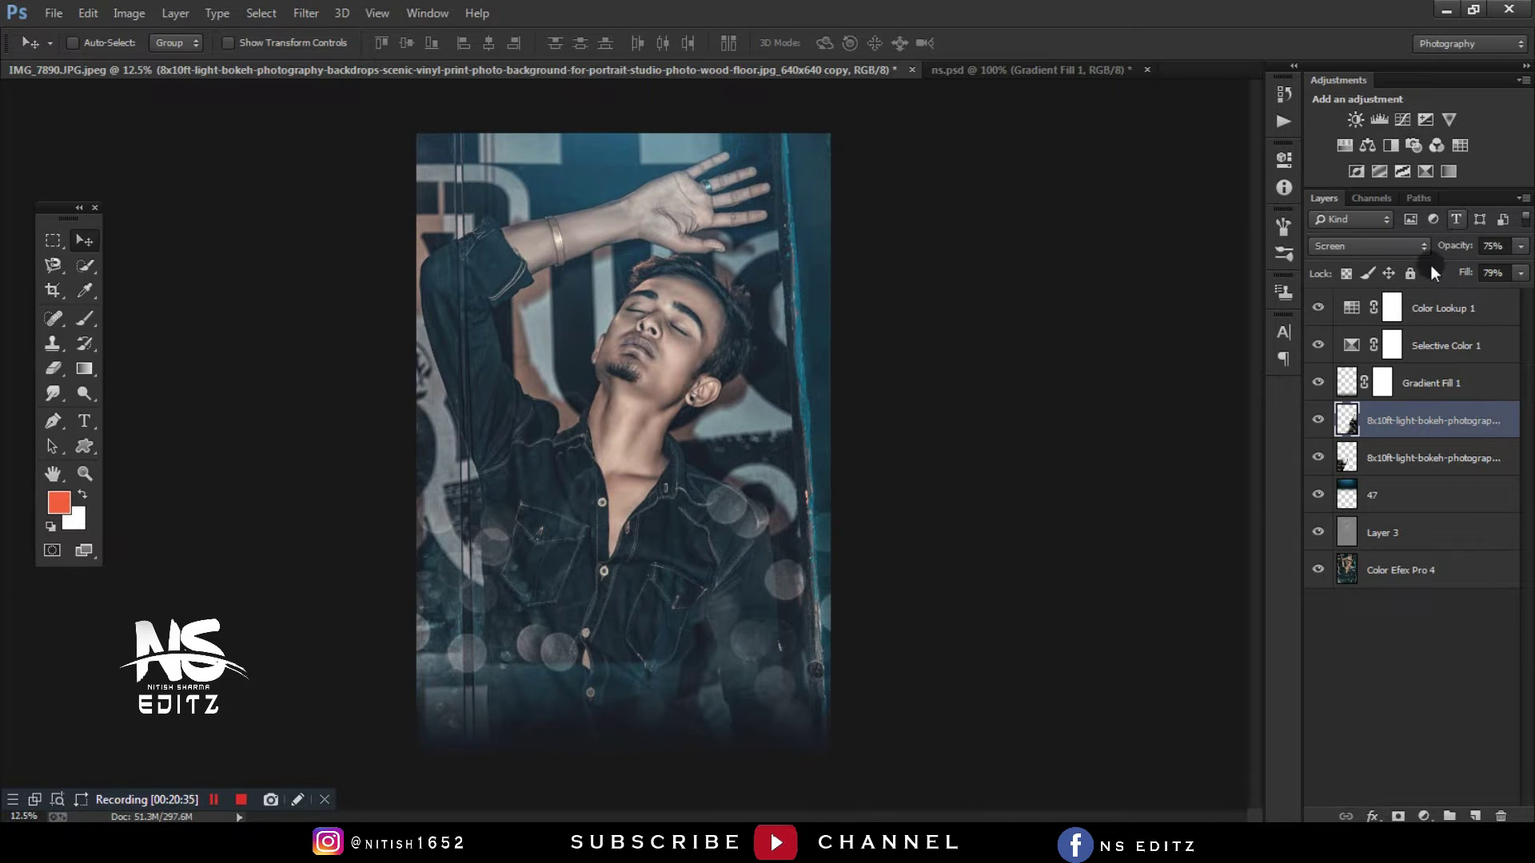
left_click(1367, 146)
left_click_drag(1128, 247, 1134, 284)
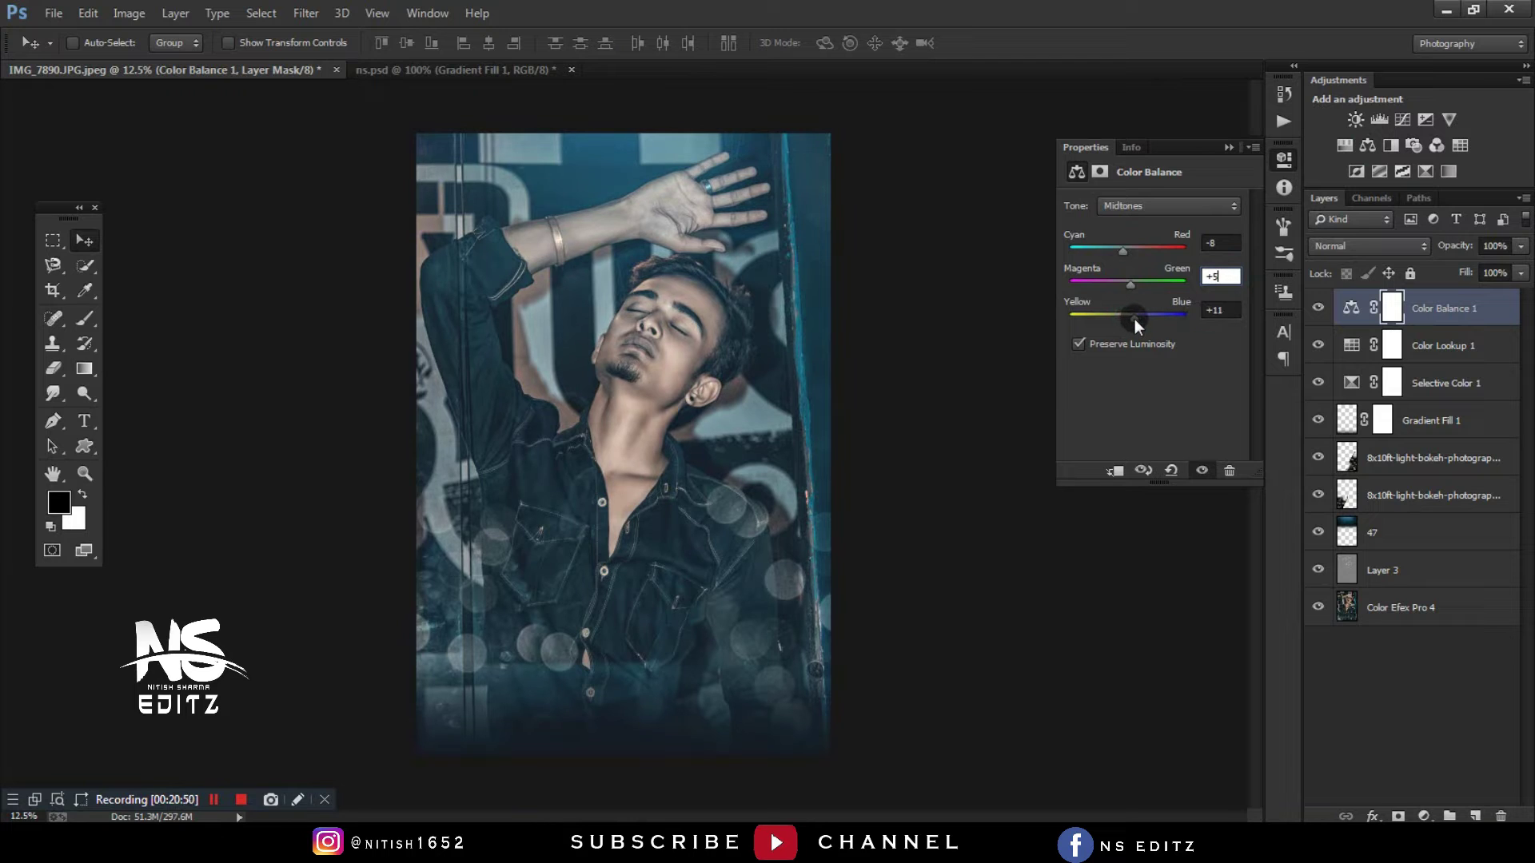
- Set Color Balance to Green +5 and Blue +11, flatten the image and duplicate Layer 0
left_click(1229, 147)
left_click(1317, 303)
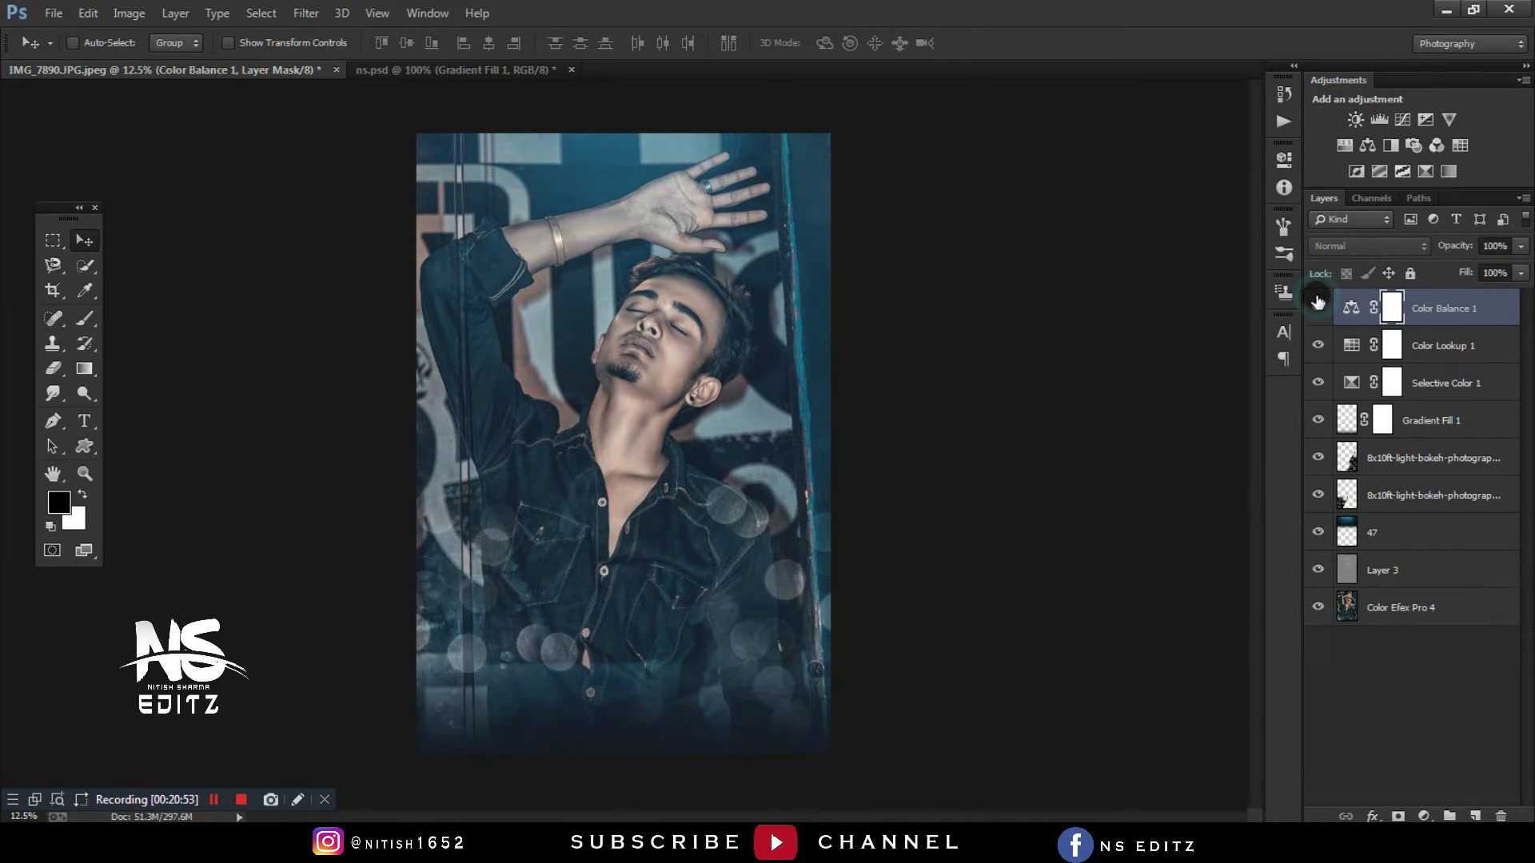
right_click(1403, 319)
left_click(1276, 558)
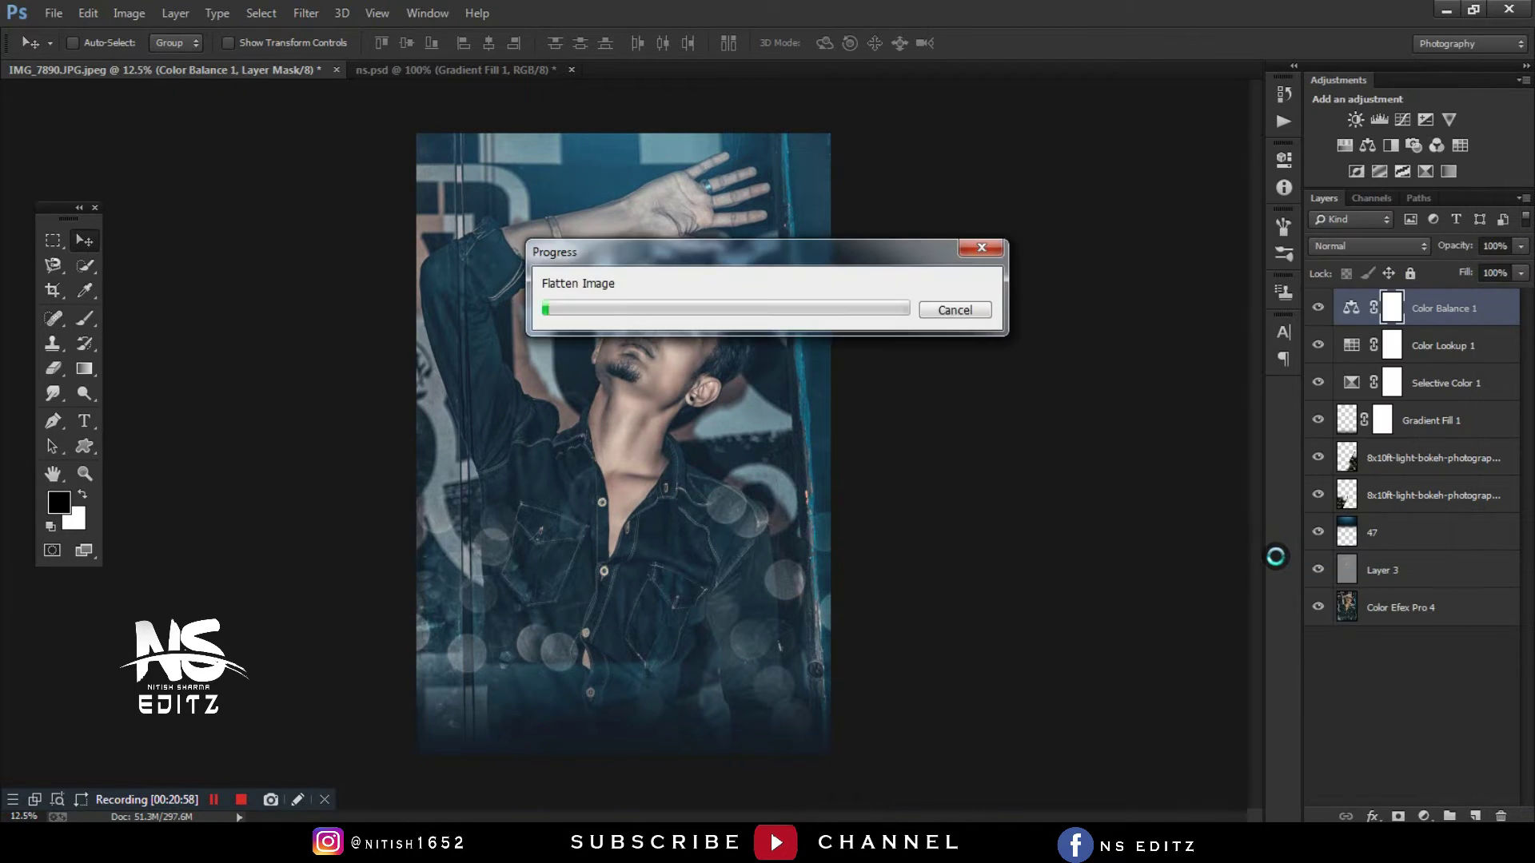
left_click(1499, 313)
key("ctrl+j")
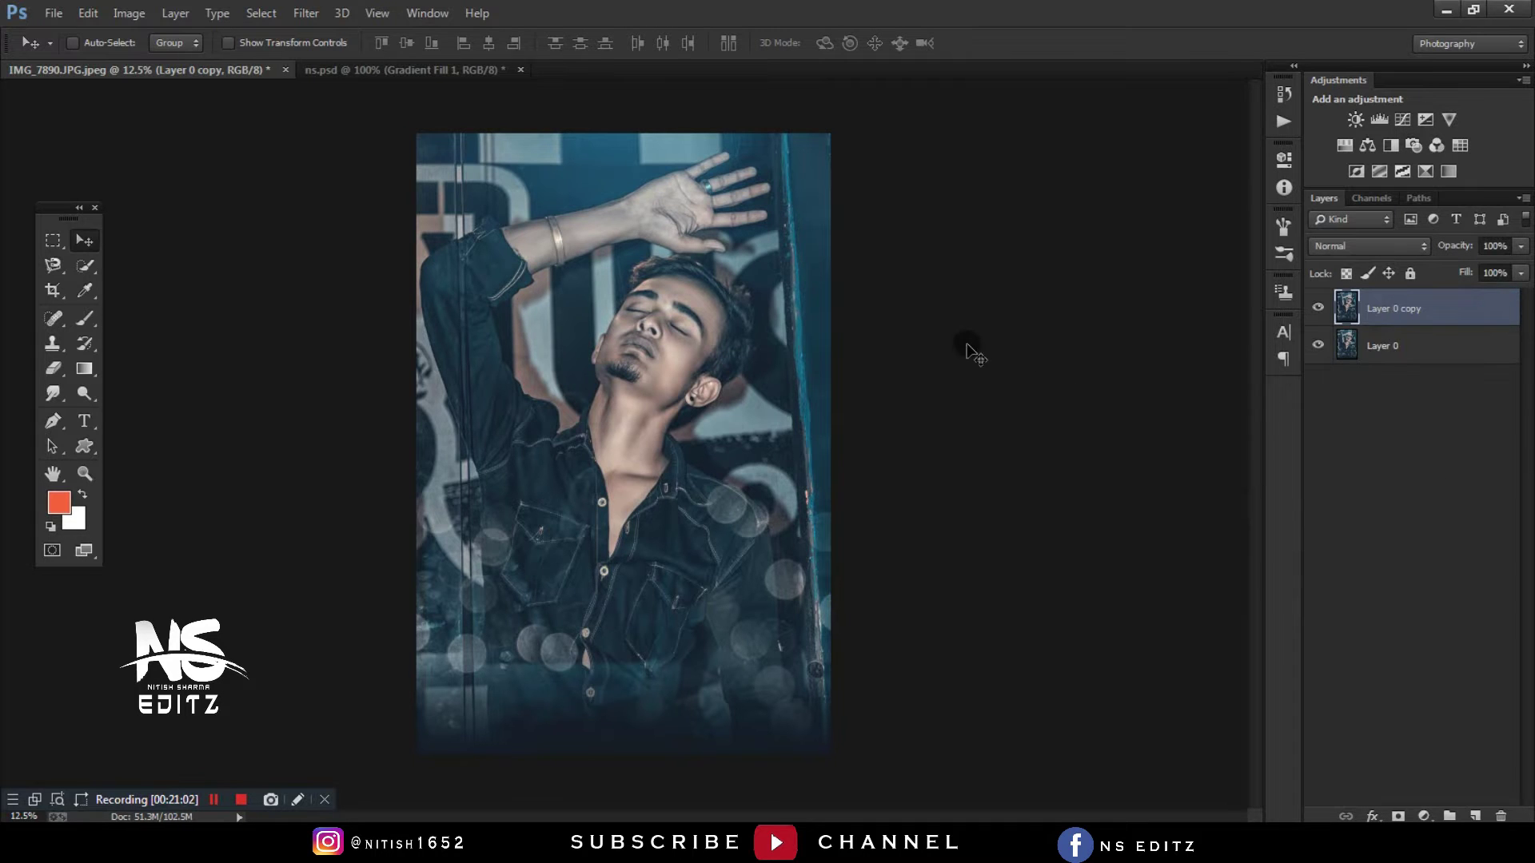
left_click(306, 13)
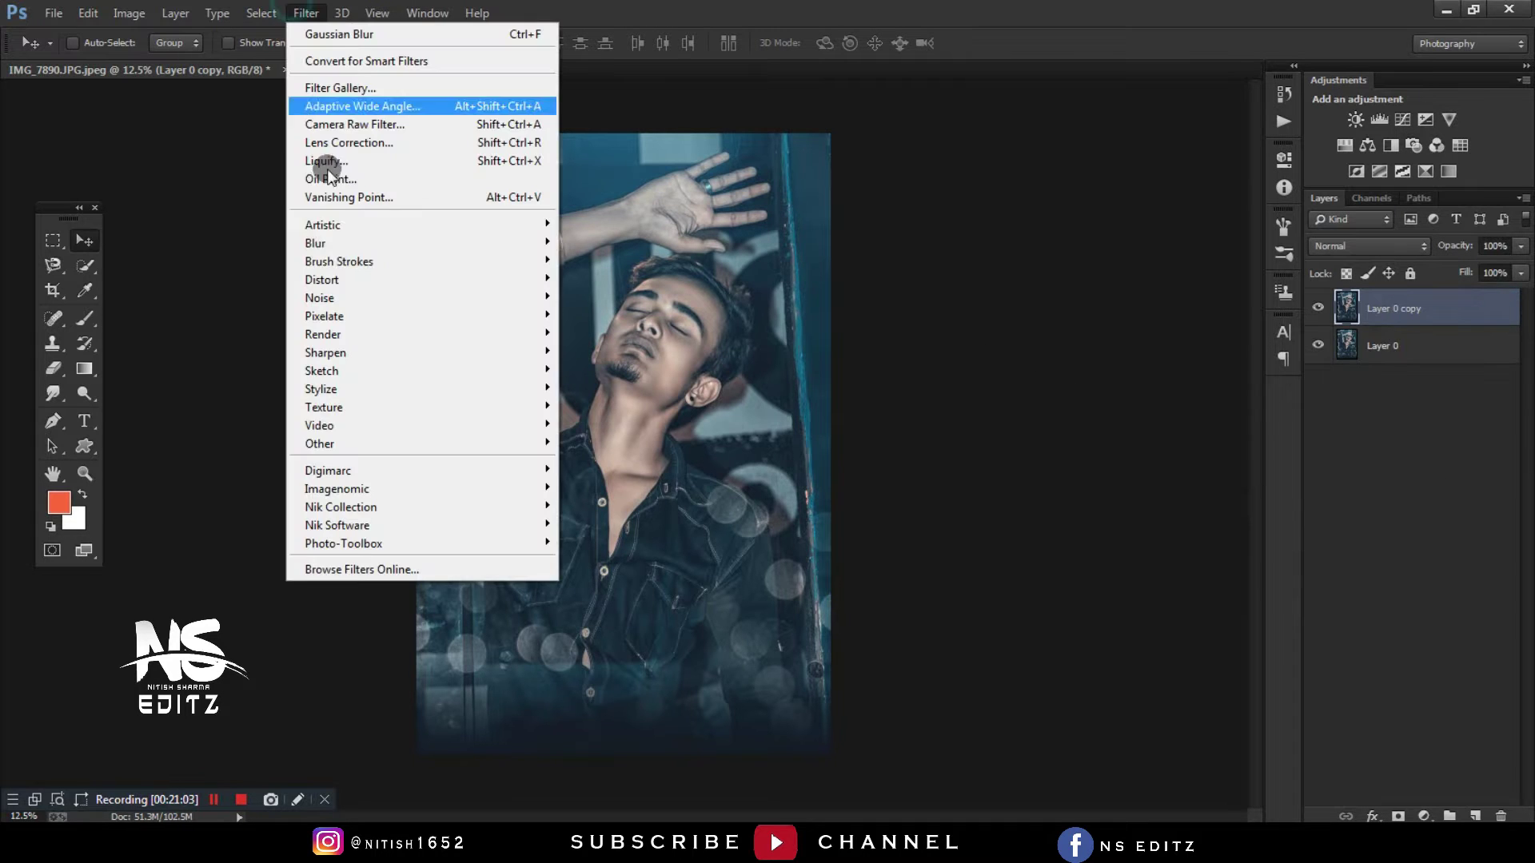
- In Camera Raw, brighten highlights, lift shadows, add clarity and contrast, and deepen blacks
left_click(351, 128)
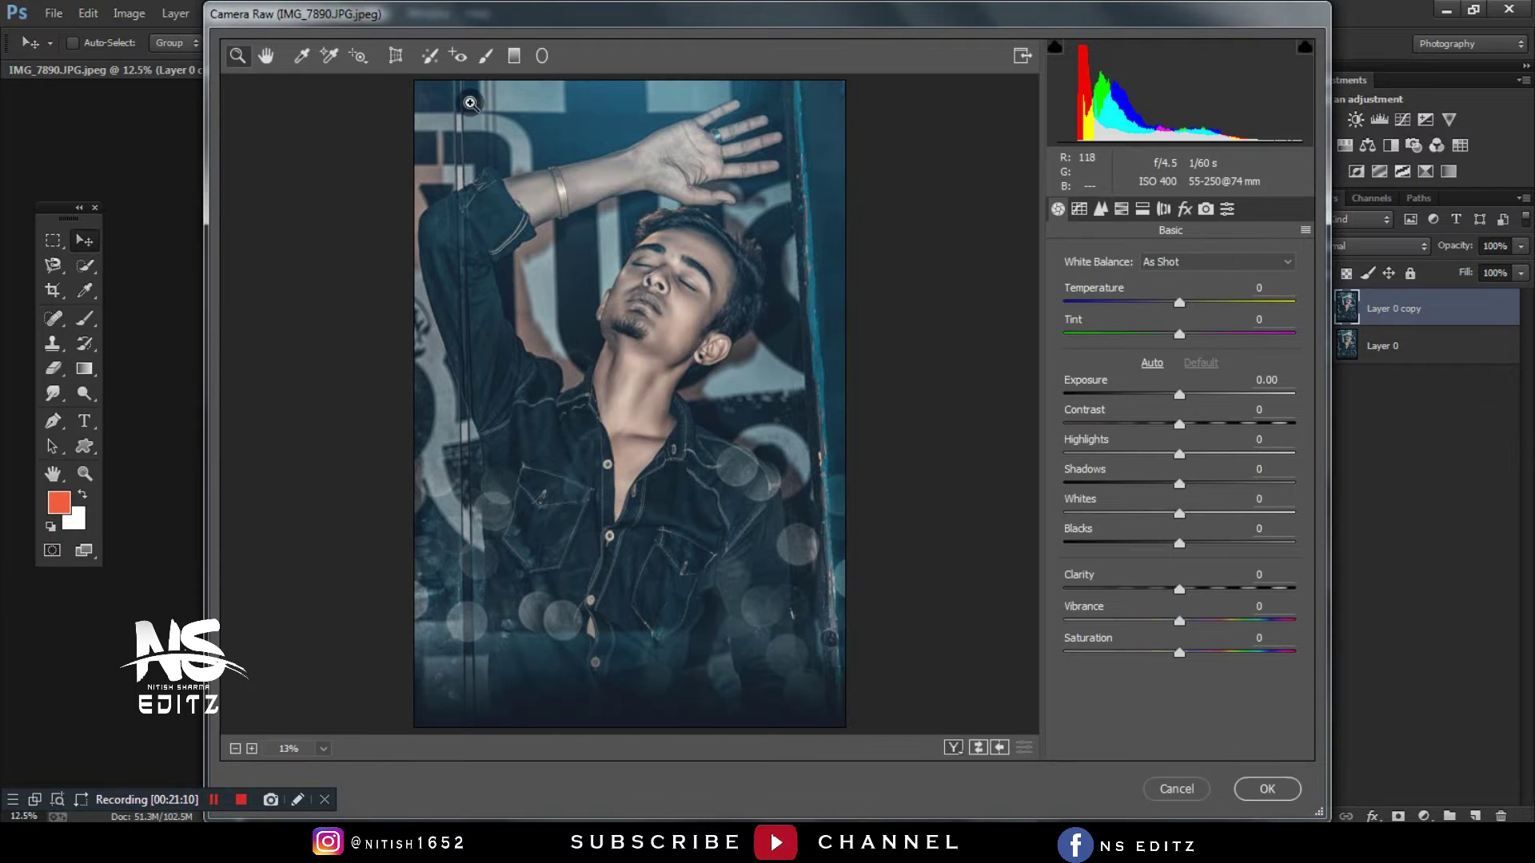
mouse_move(1194, 445)
left_mouse_down()
mouse_move(1241, 455)
mouse_move(1194, 454)
left_mouse_up()
mouse_move(1180, 589)
left_mouse_down()
mouse_move(1200, 587)
mouse_move(1202, 483)
mouse_move(1165, 514)
left_mouse_up()
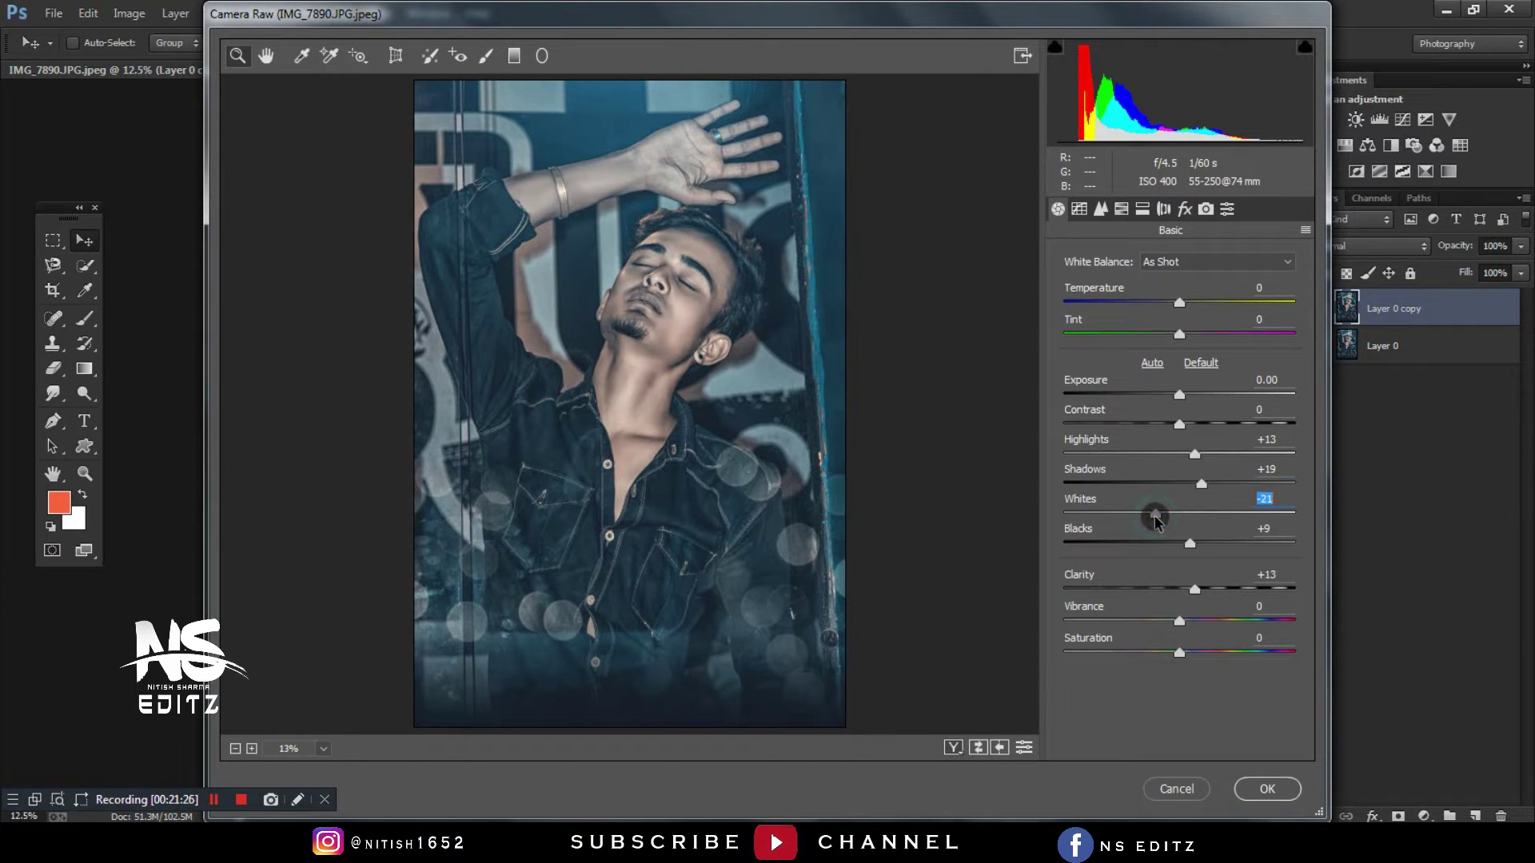
mouse_move(1194, 454)
left_mouse_down()
mouse_move(1215, 457)
mouse_move(1196, 463)
mouse_move(1191, 424)
left_mouse_up()
mouse_move(1190, 542)
left_mouse_down()
mouse_move(1163, 543)
mouse_move(1171, 597)
mouse_move(1184, 592)
mouse_move(1161, 618)
mouse_move(1221, 648)
left_mouse_up()
- Set the tone curve, Oranges saturation -33 and a -18 vignette, then apply the Camera Raw grade
left_click(1083, 209)
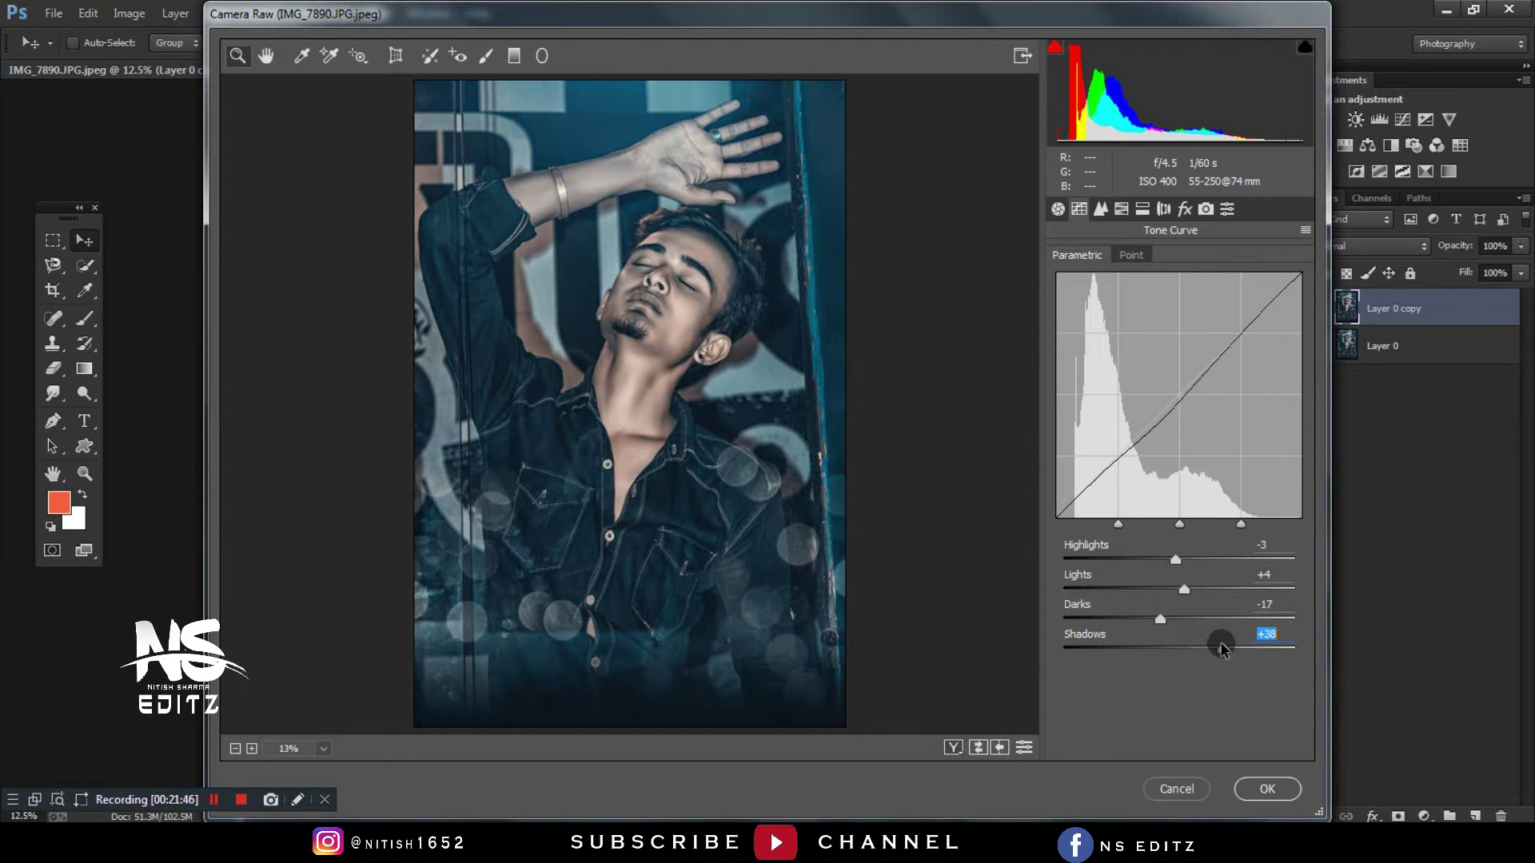
left_click(1122, 209)
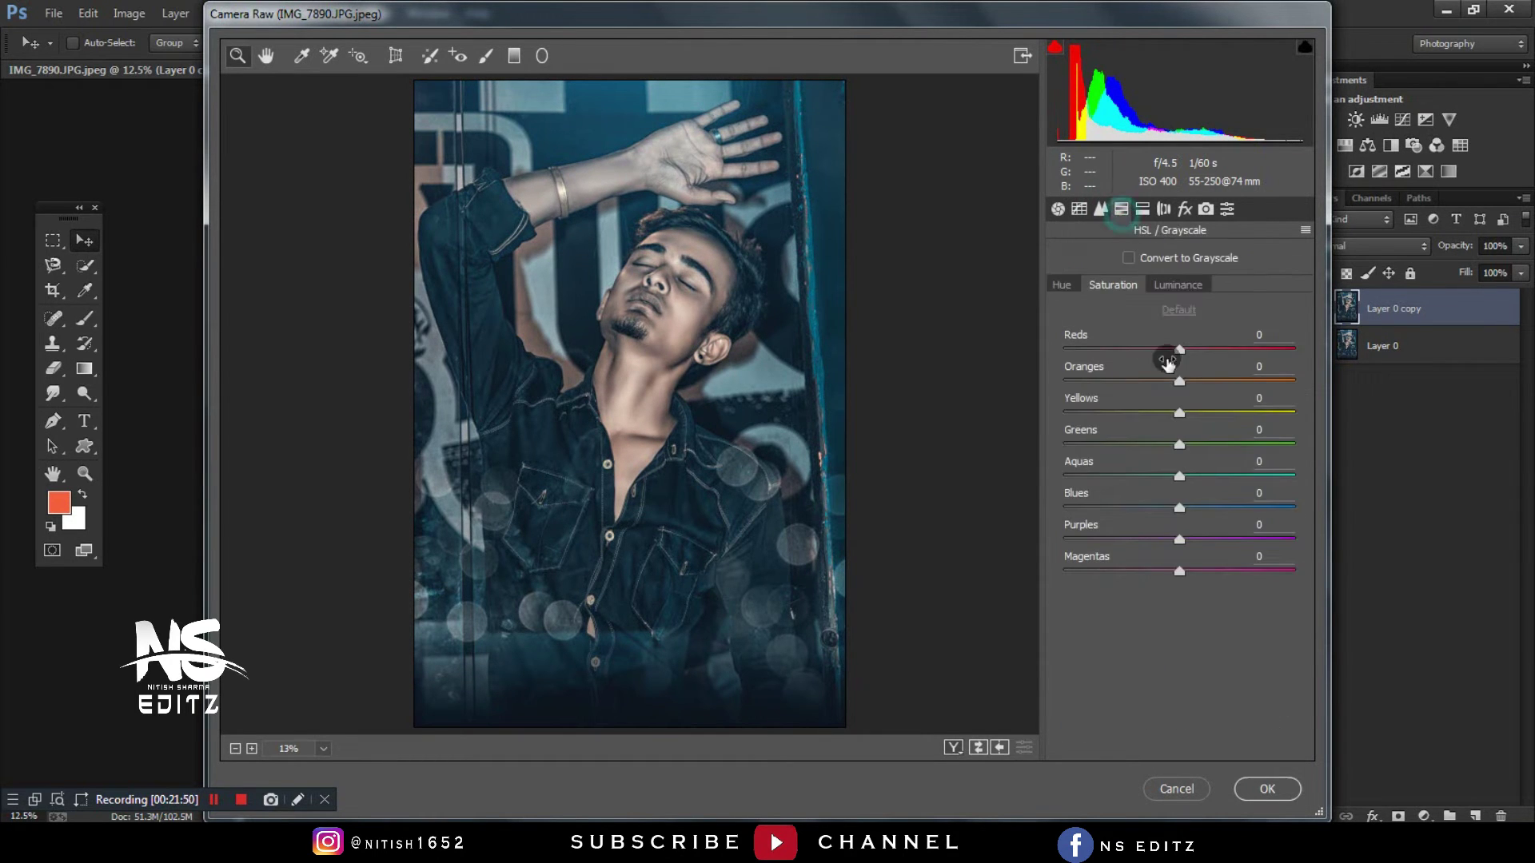
left_click_drag(1179, 379, 1139, 368)
left_click(1178, 284)
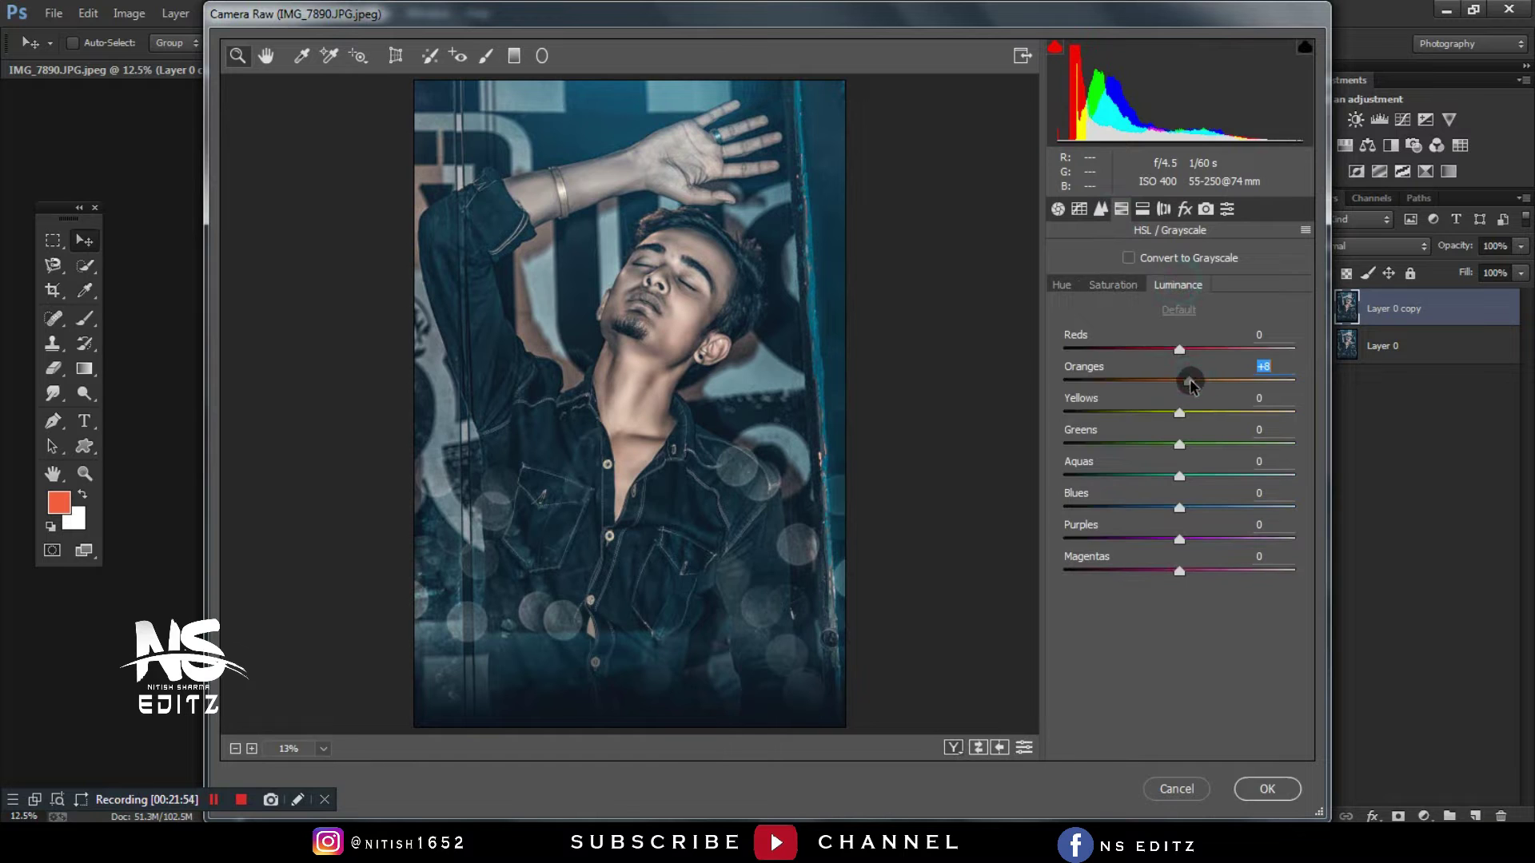
left_click(1143, 209)
mouse_move(1179, 524)
left_mouse_down()
mouse_move(1152, 524)
mouse_move(1143, 557)
left_mouse_up()
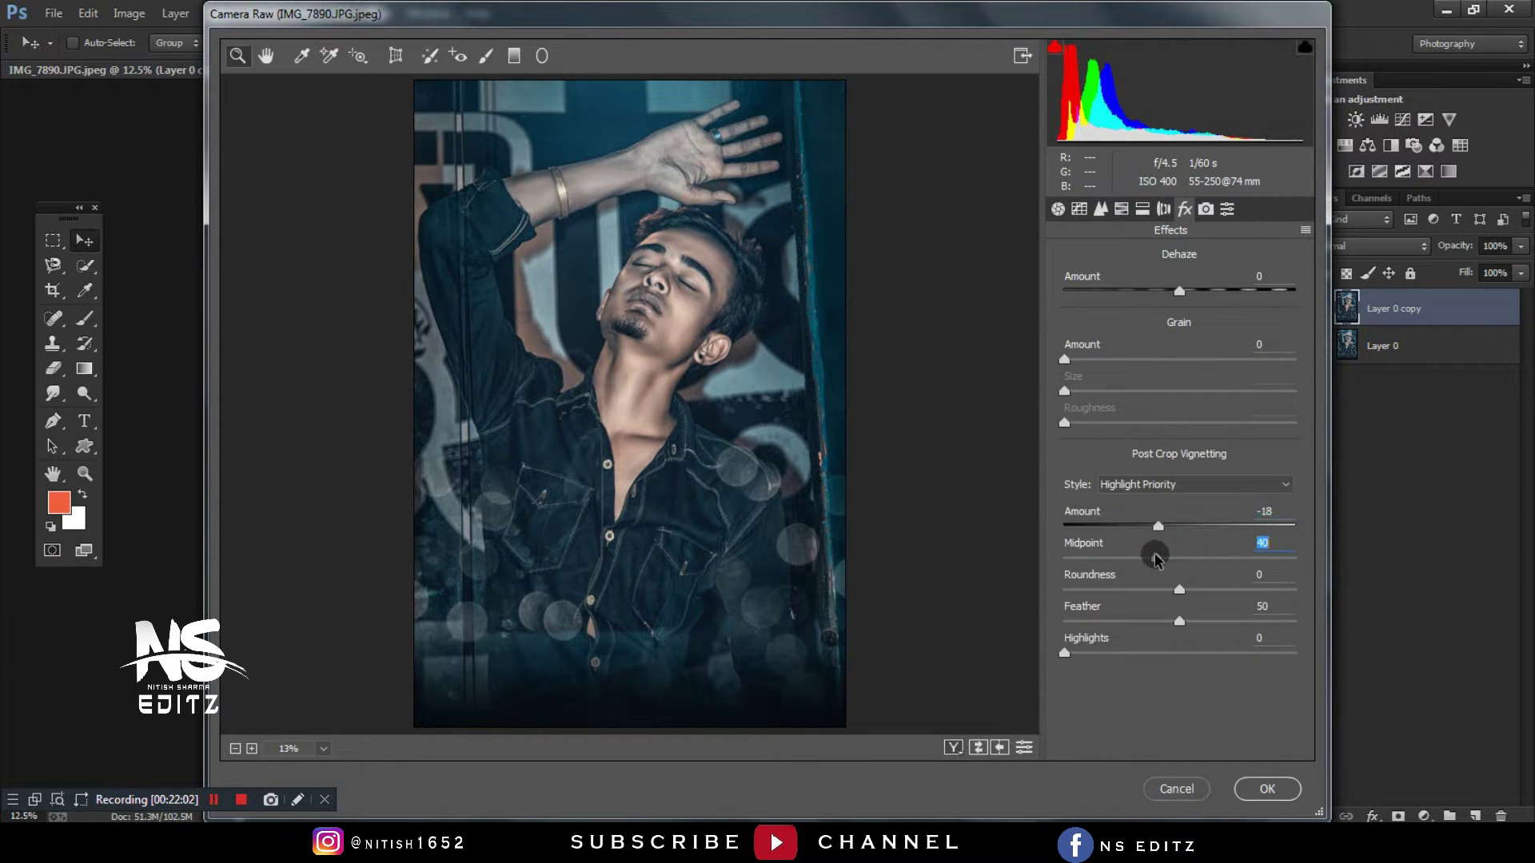
left_click(1267, 789)
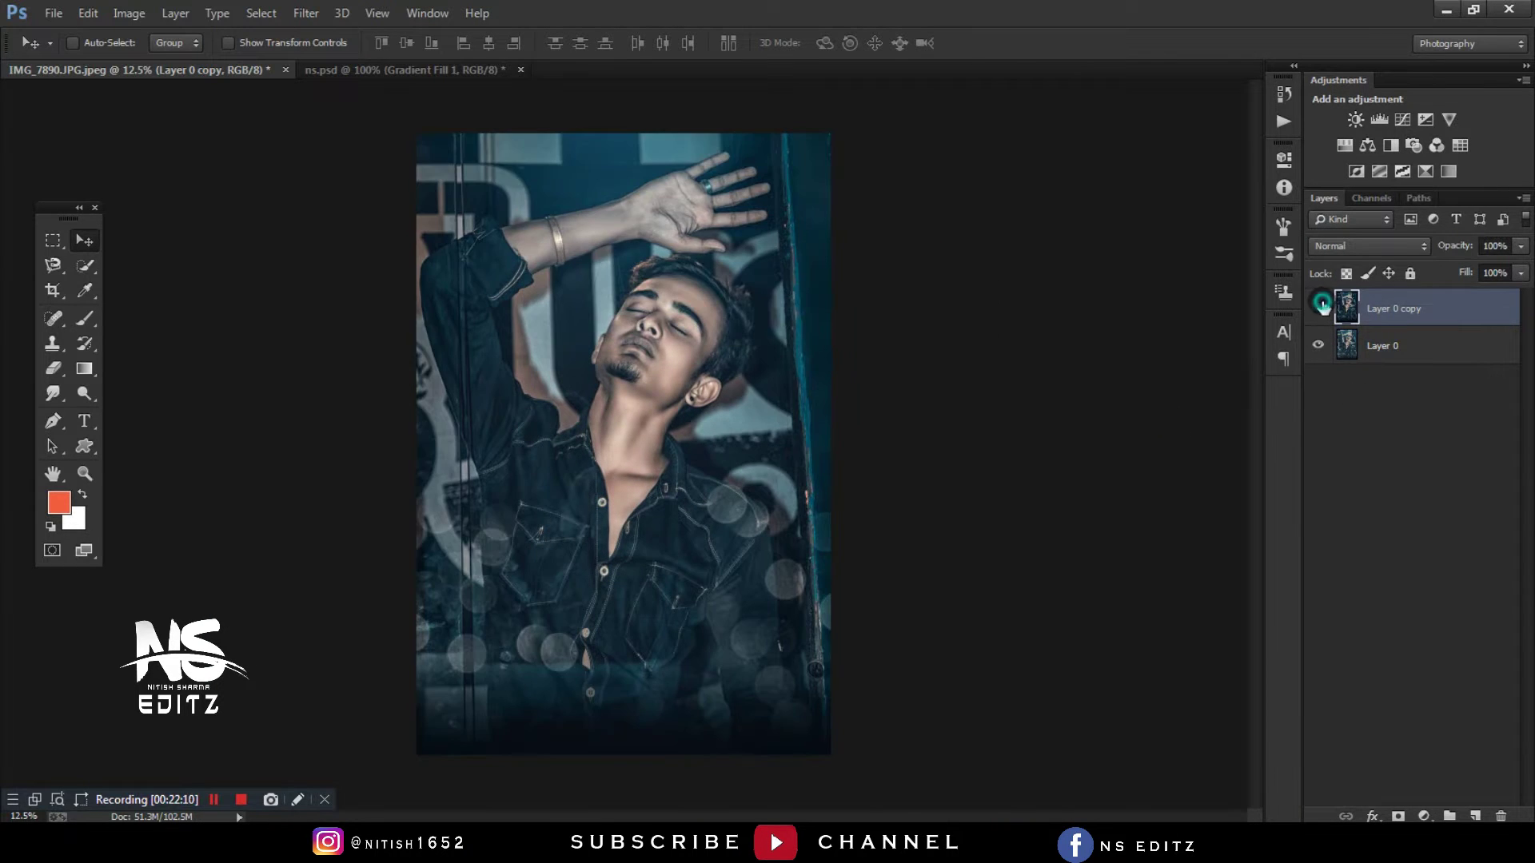
- Compare the graded copy, then add a Curves adjustment with the black point raised to fade shadows
left_click(1319, 305)
left_click(1319, 306)
left_click(1319, 306)
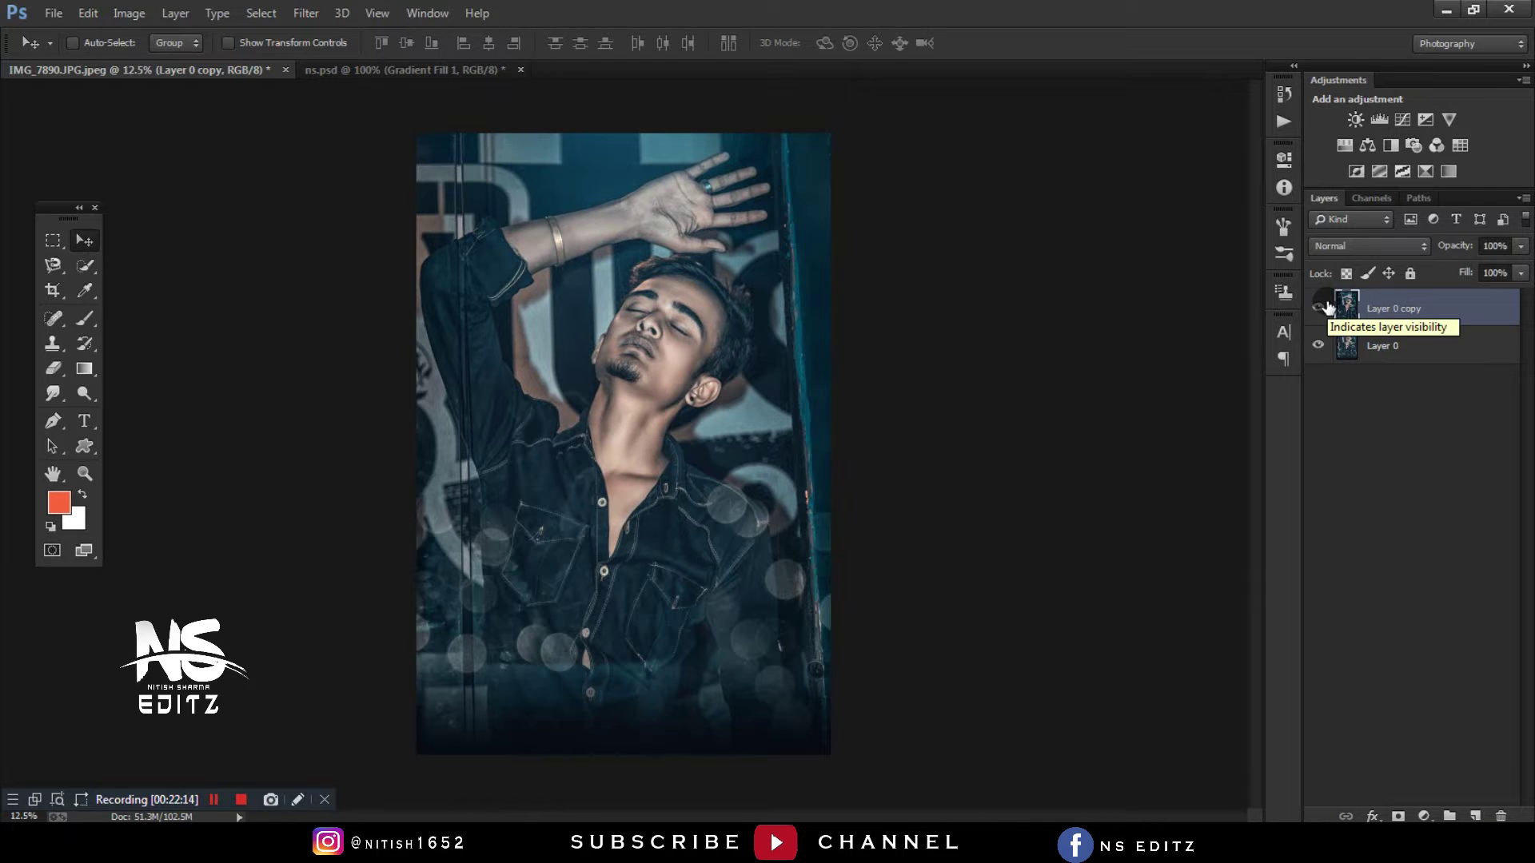
left_click(1449, 171)
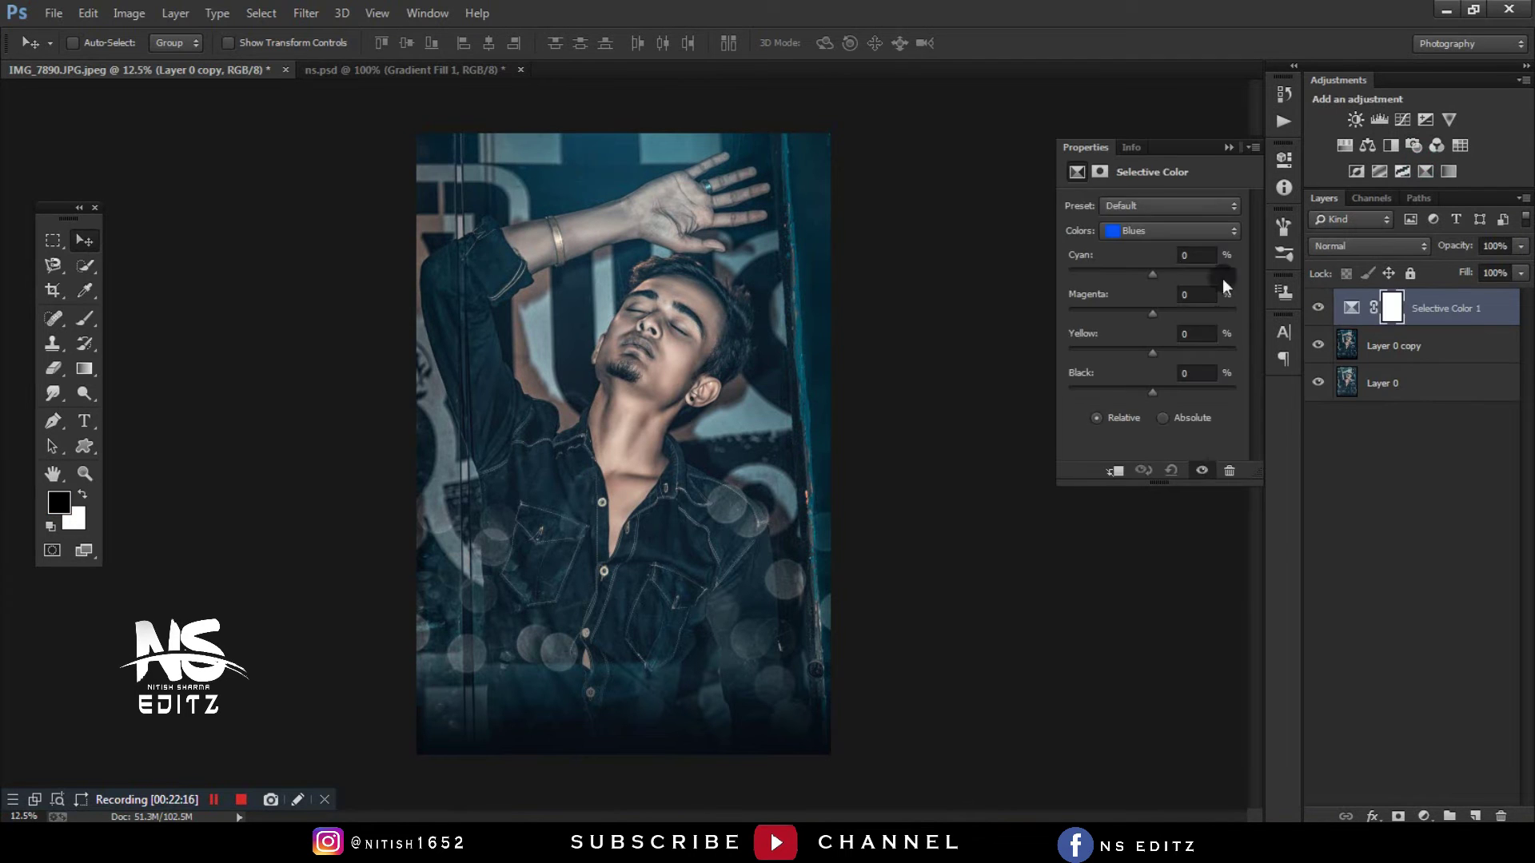
left_click(1424, 816)
left_click(1349, 509)
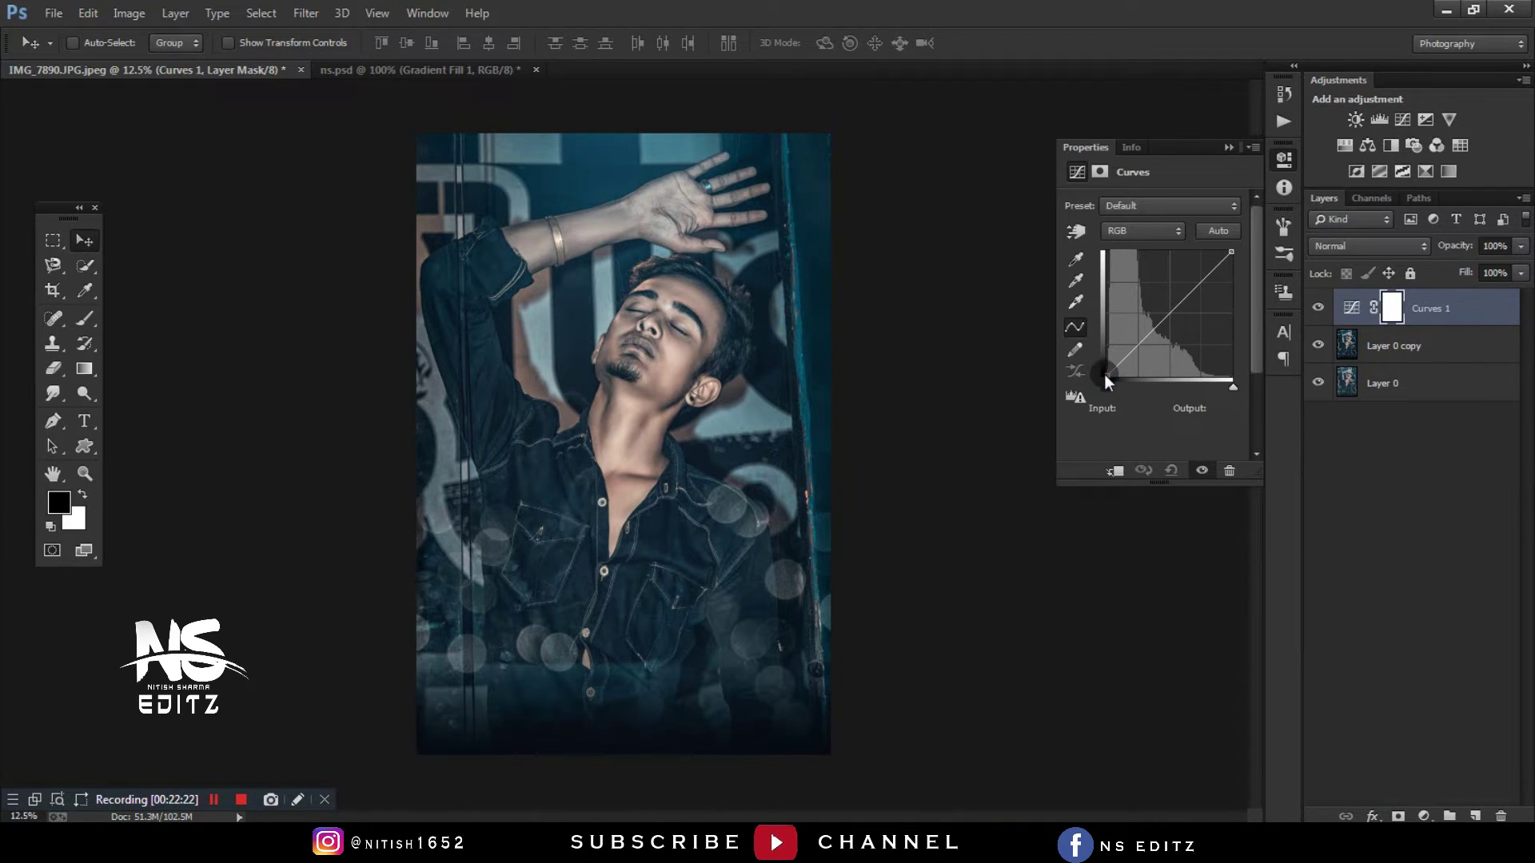
left_click_drag(1105, 374, 1102, 370)
- Compare Curves 1 on and off, then merge it down into the copied photo layer
left_click(1229, 147)
left_click(1317, 307)
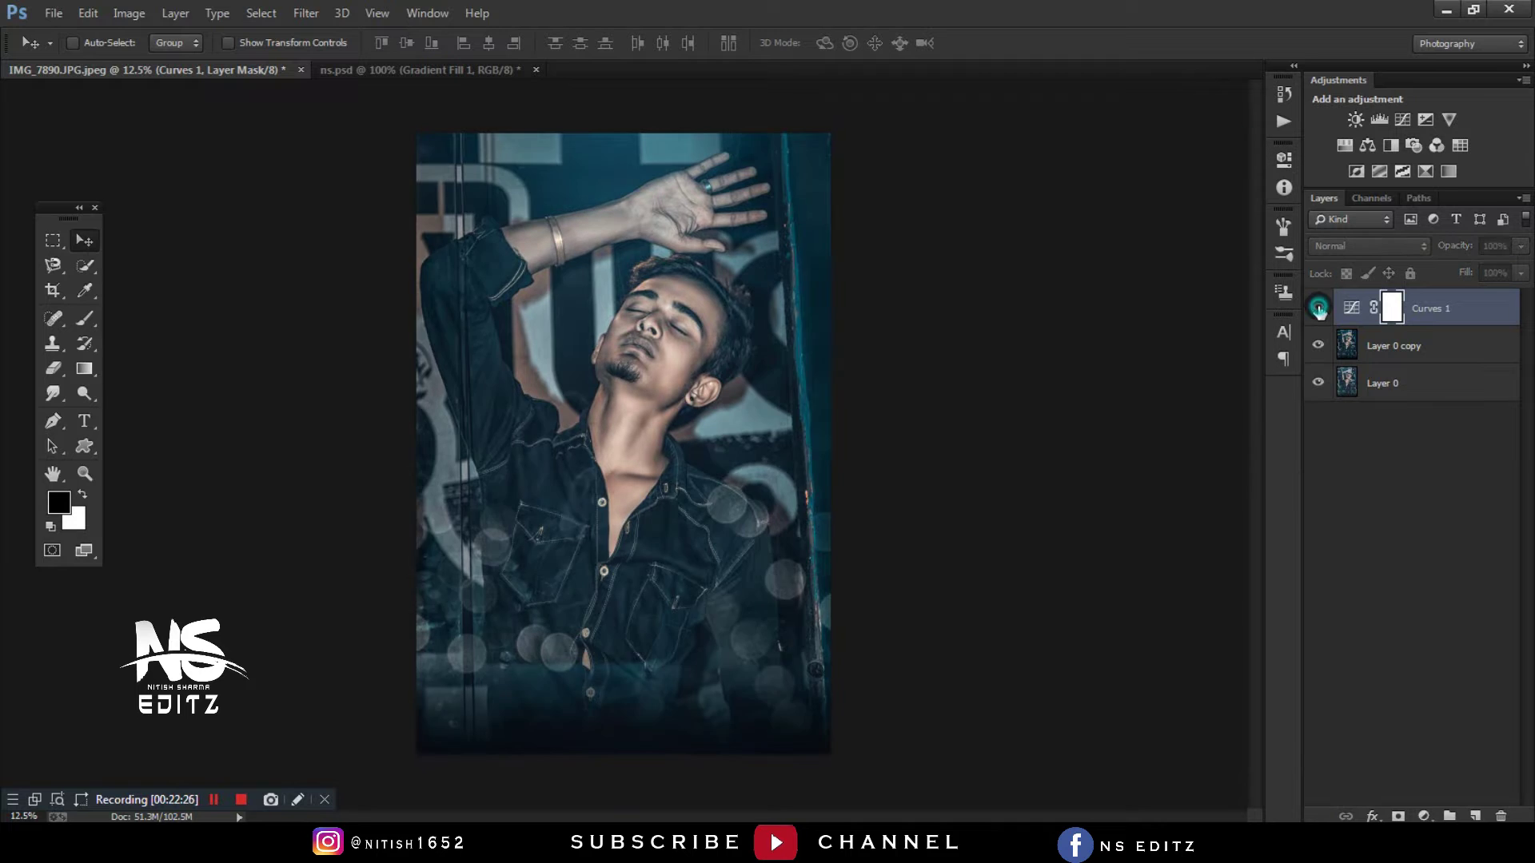
key("ctrl+plus")
key("ctrl+minus")
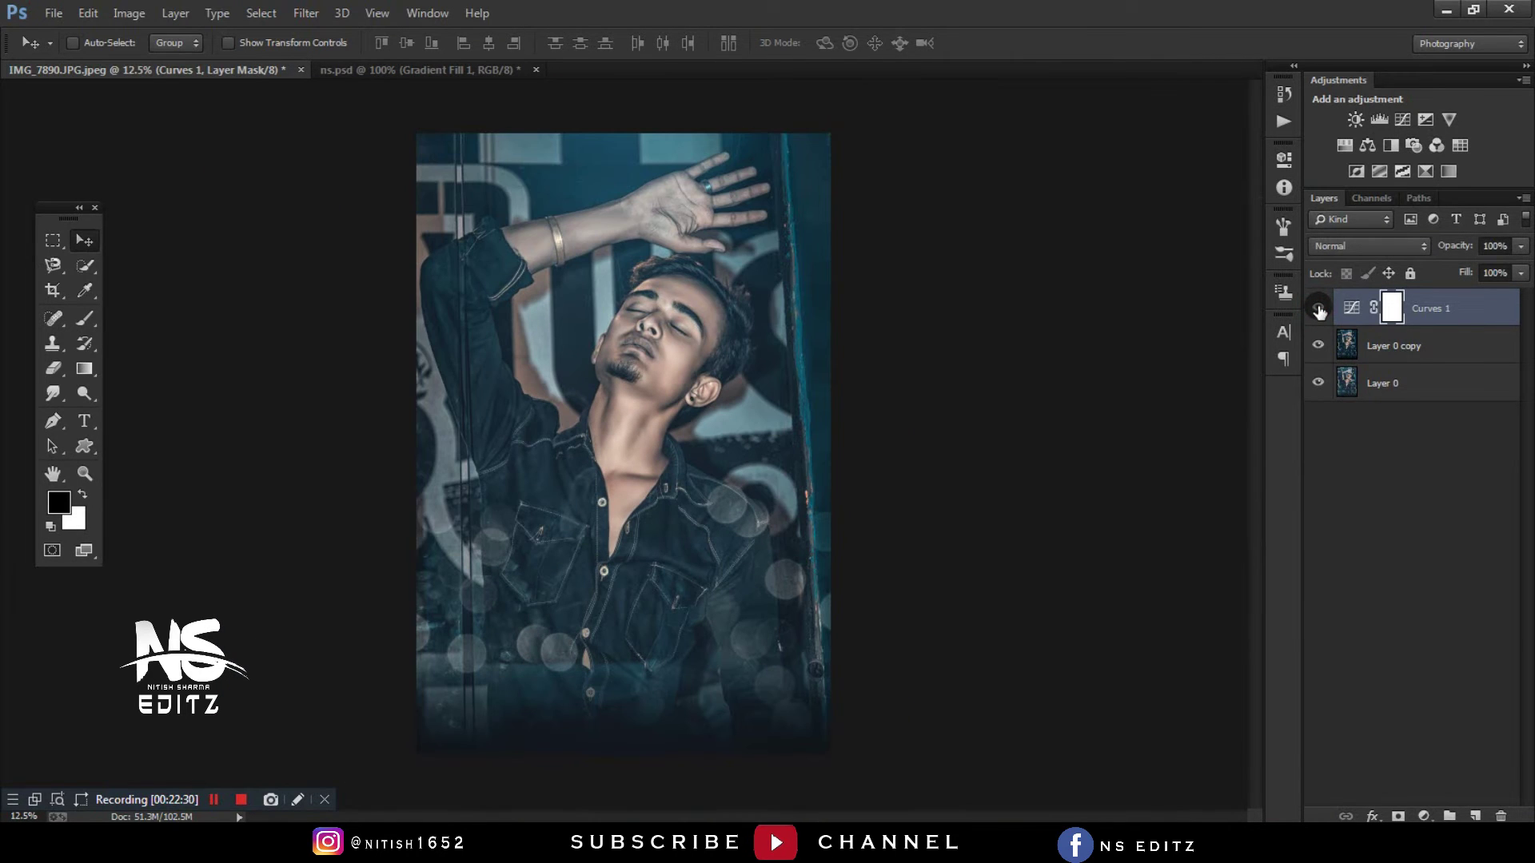
right_click(1319, 311)
left_click(1235, 565)
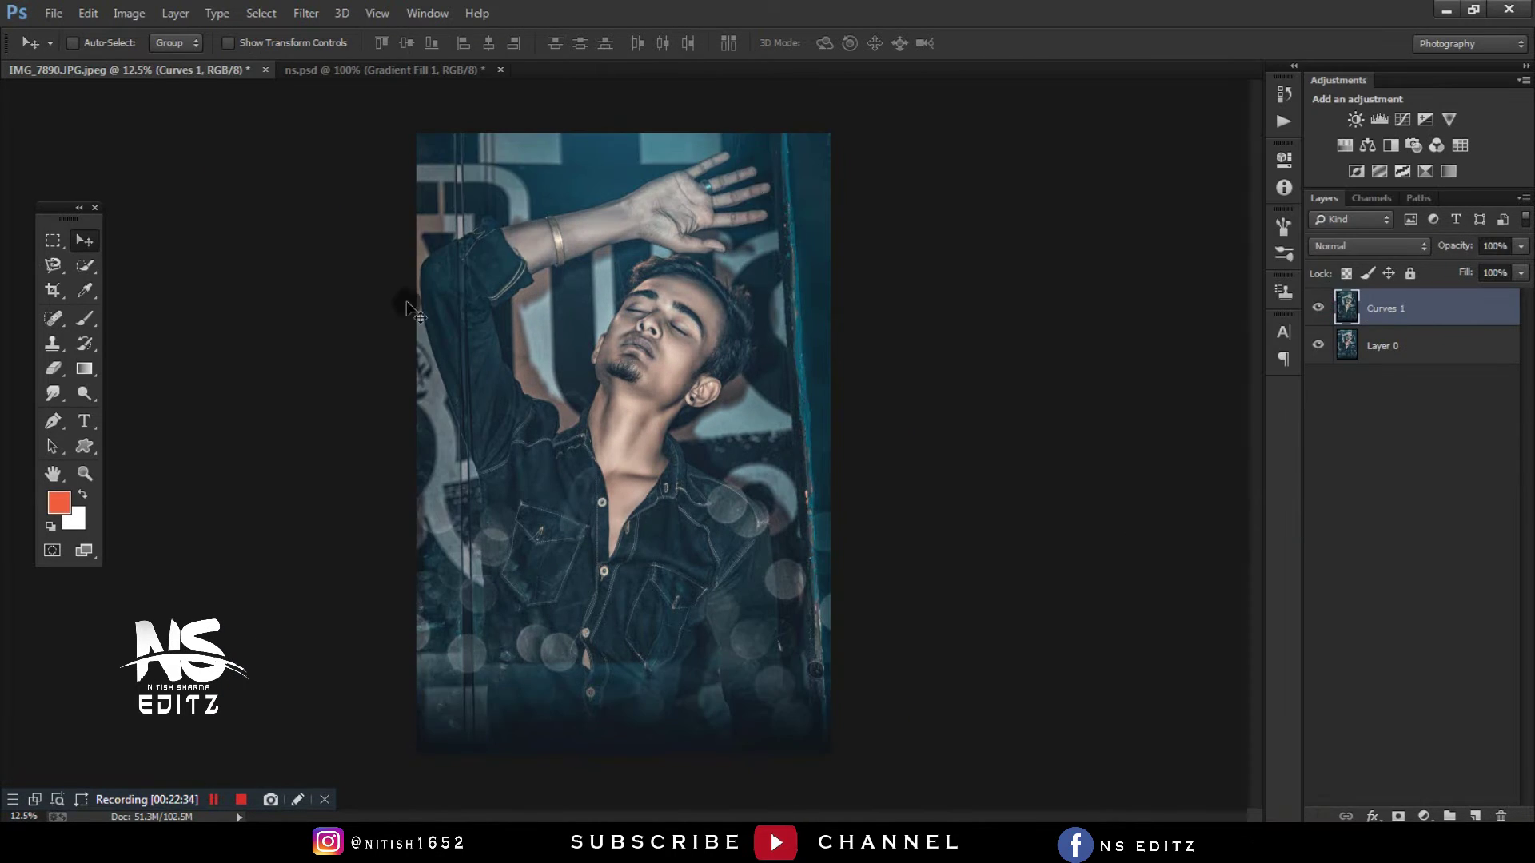
- On a new layer, paint a soft white glow with an 800 px brush at 100% opacity and flow
left_click(84, 318)
left_click(82, 494)
left_click(1475, 816)
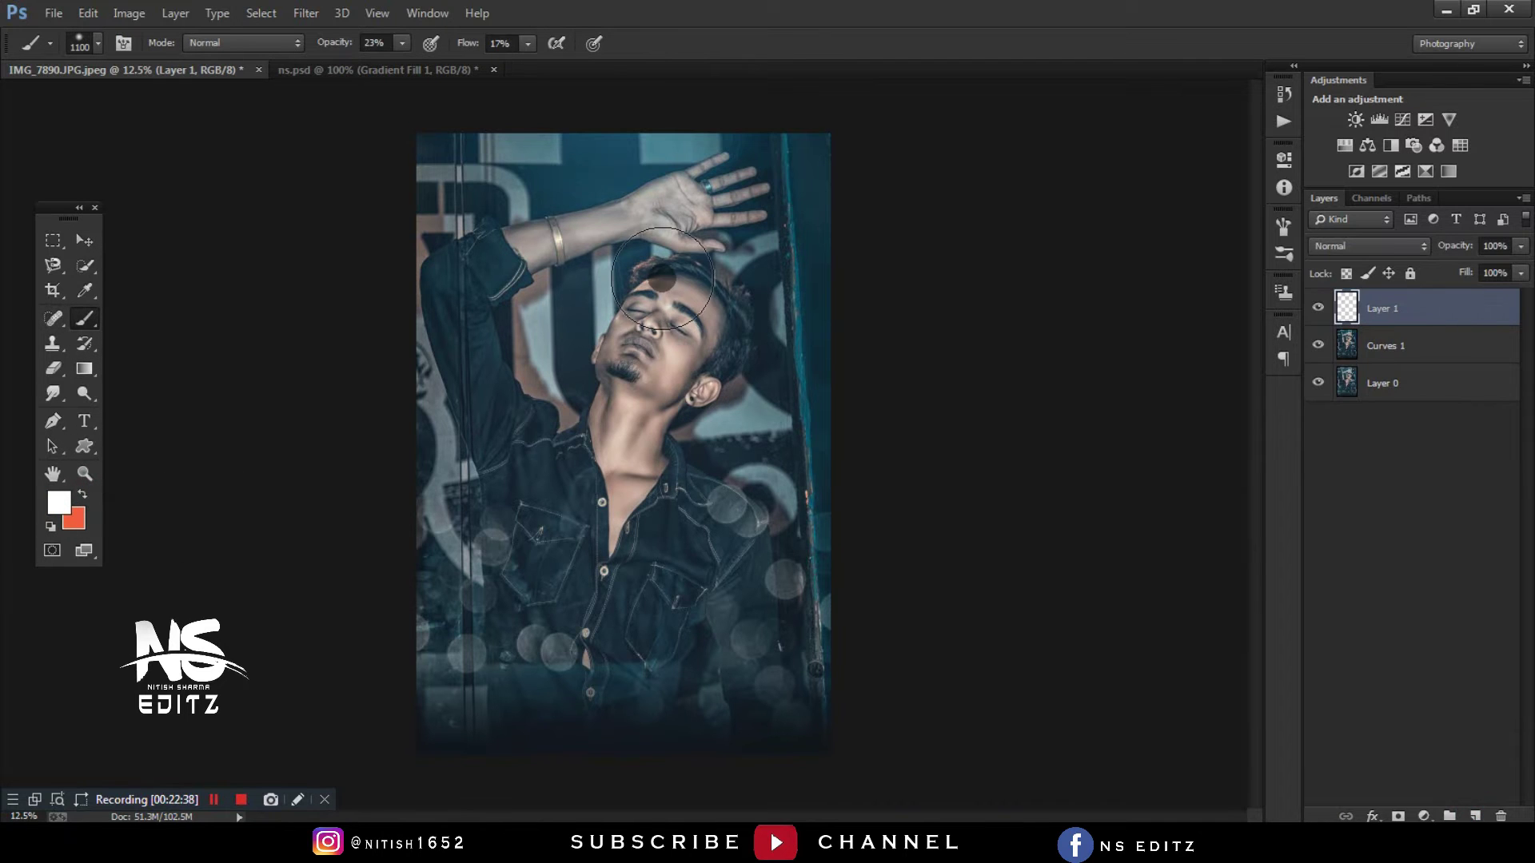
left_click(662, 278)
left_click(741, 319)
left_click_drag(334, 42, 564, 37)
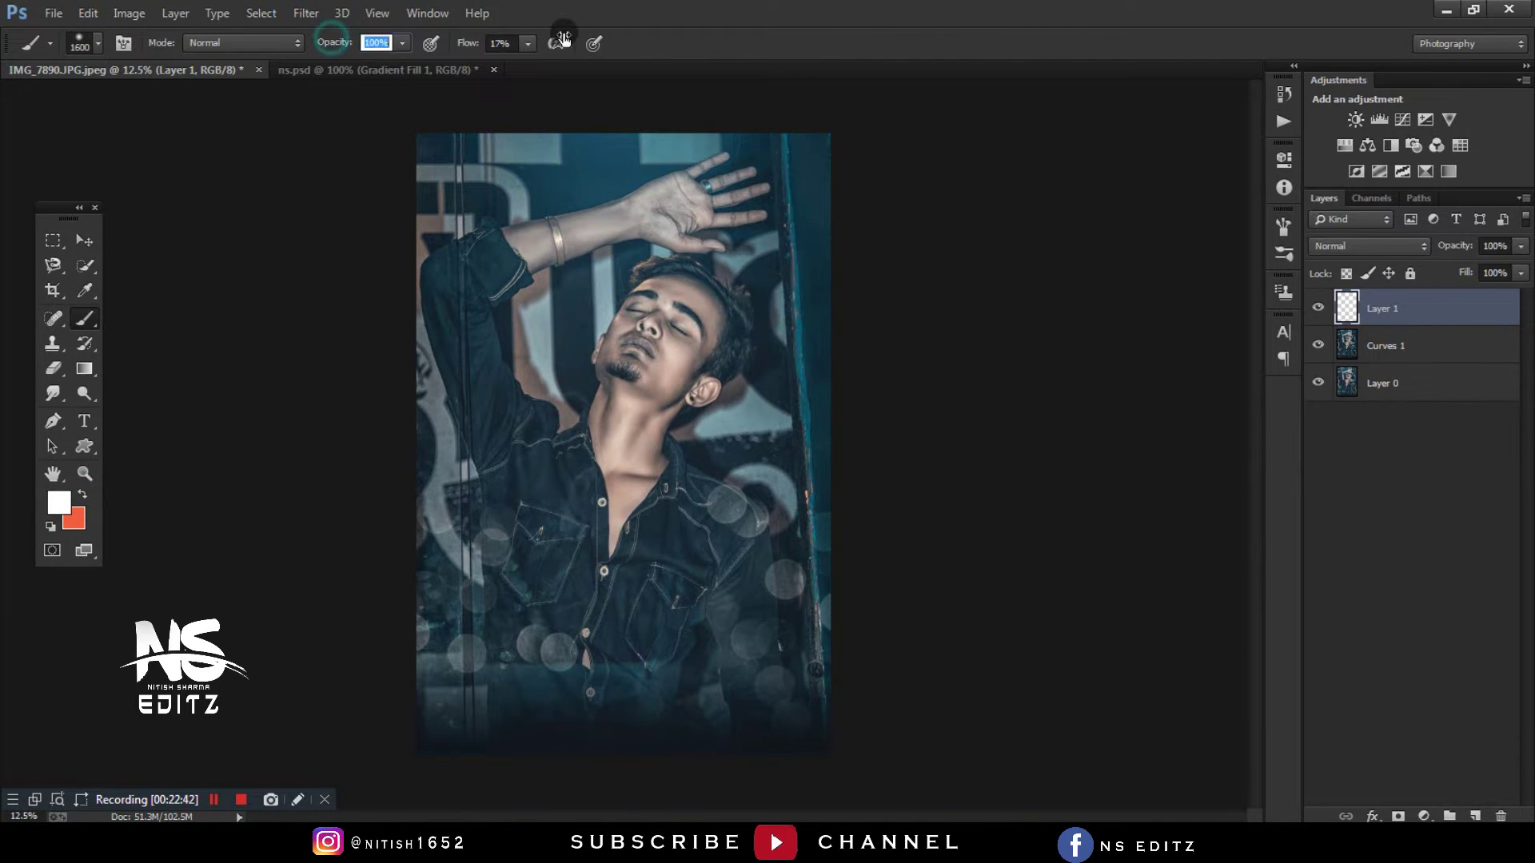
key("shift+0")
key("bracketleft")
key("bracketleft")
key("bracketleft")
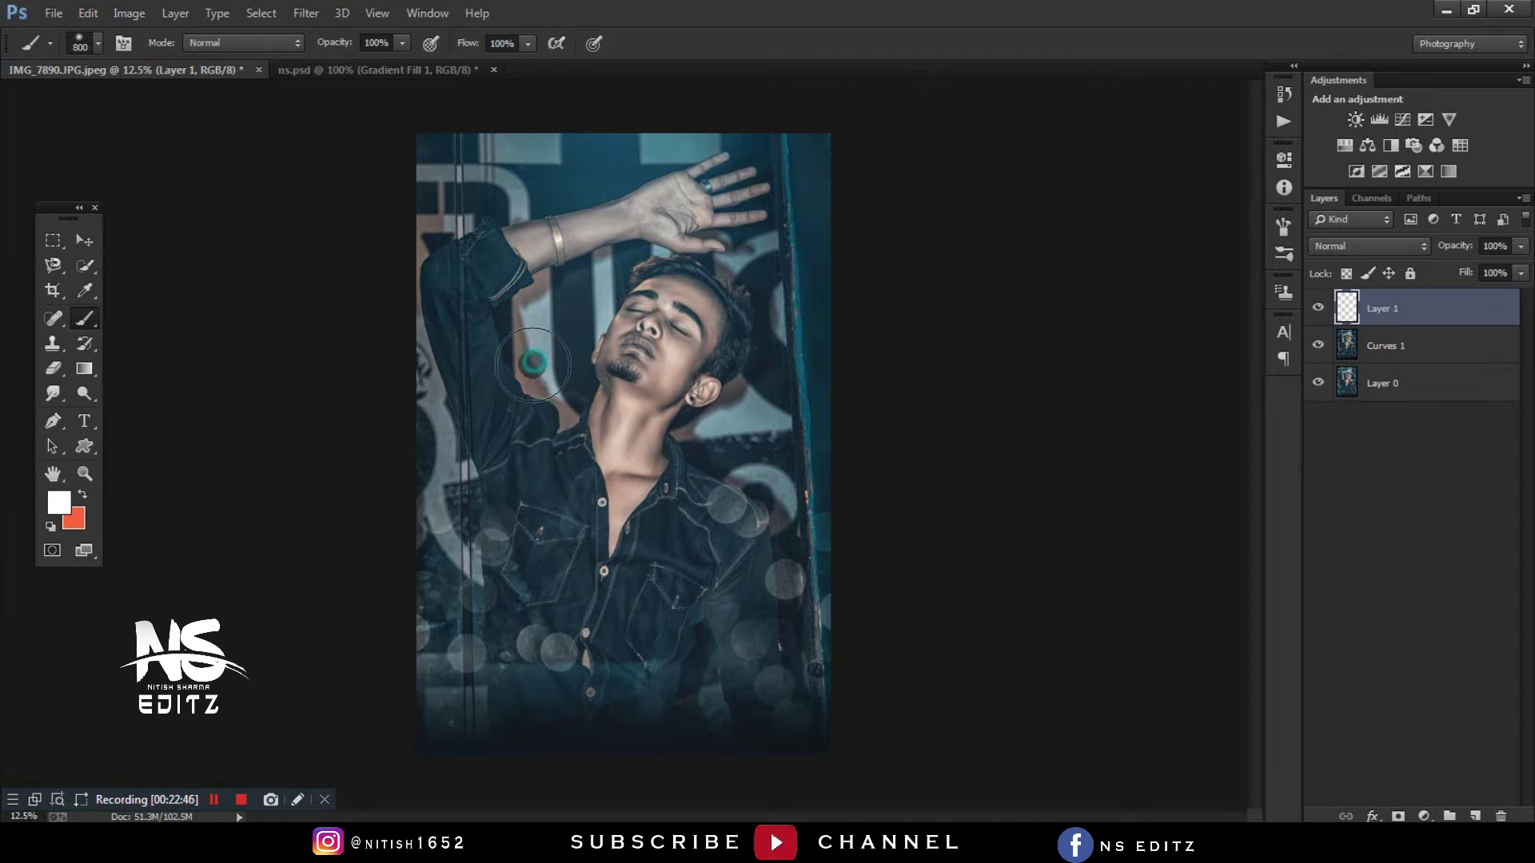
left_click(534, 440)
- Enlarge the glow, move it to the photo's right edge and lower its layer opacity
key("ctrl+t")
left_click_drag(612, 440, 759, 434)
left_click_drag(696, 470, 845, 466)
left_click_drag(906, 586, 1081, 671)
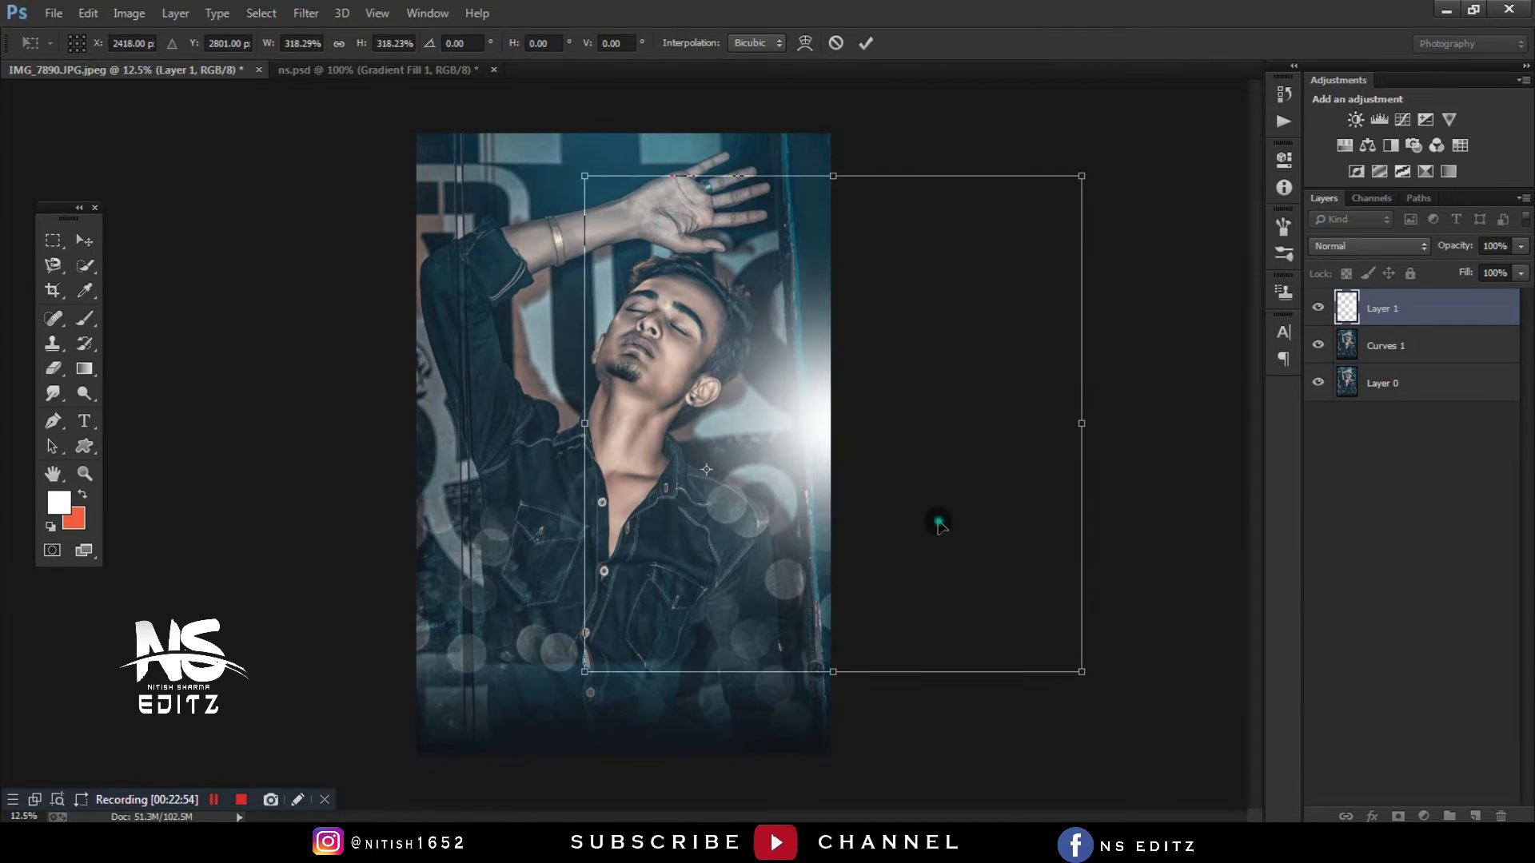
key("Return")
left_click(1369, 245)
mouse_move(1460, 246)
left_mouse_down()
mouse_move(1439, 256)
mouse_move(1463, 251)
left_mouse_up()
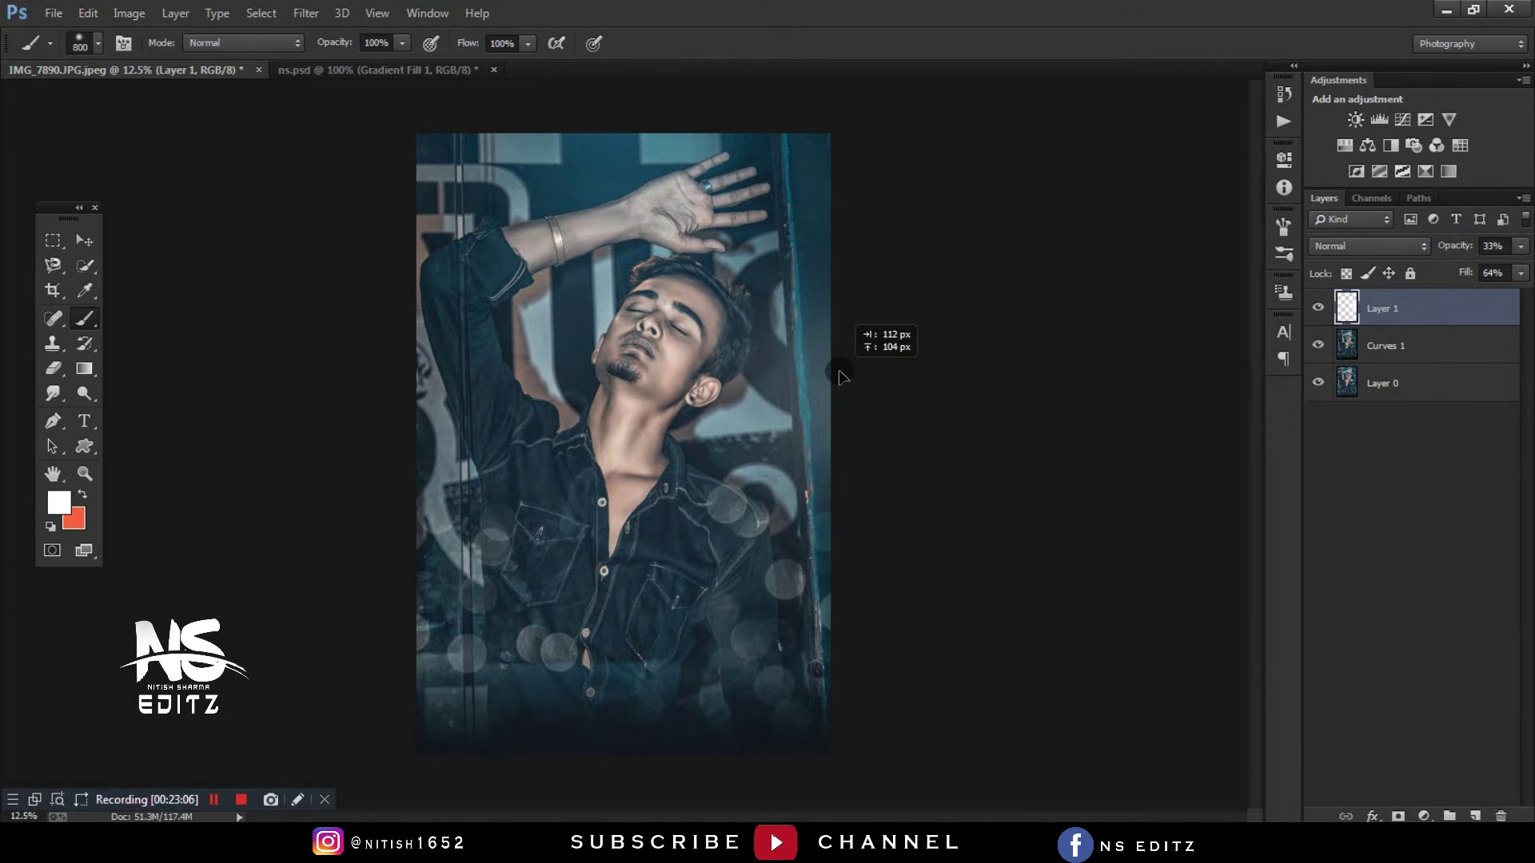
left_click(1317, 308)
left_click(1317, 308)
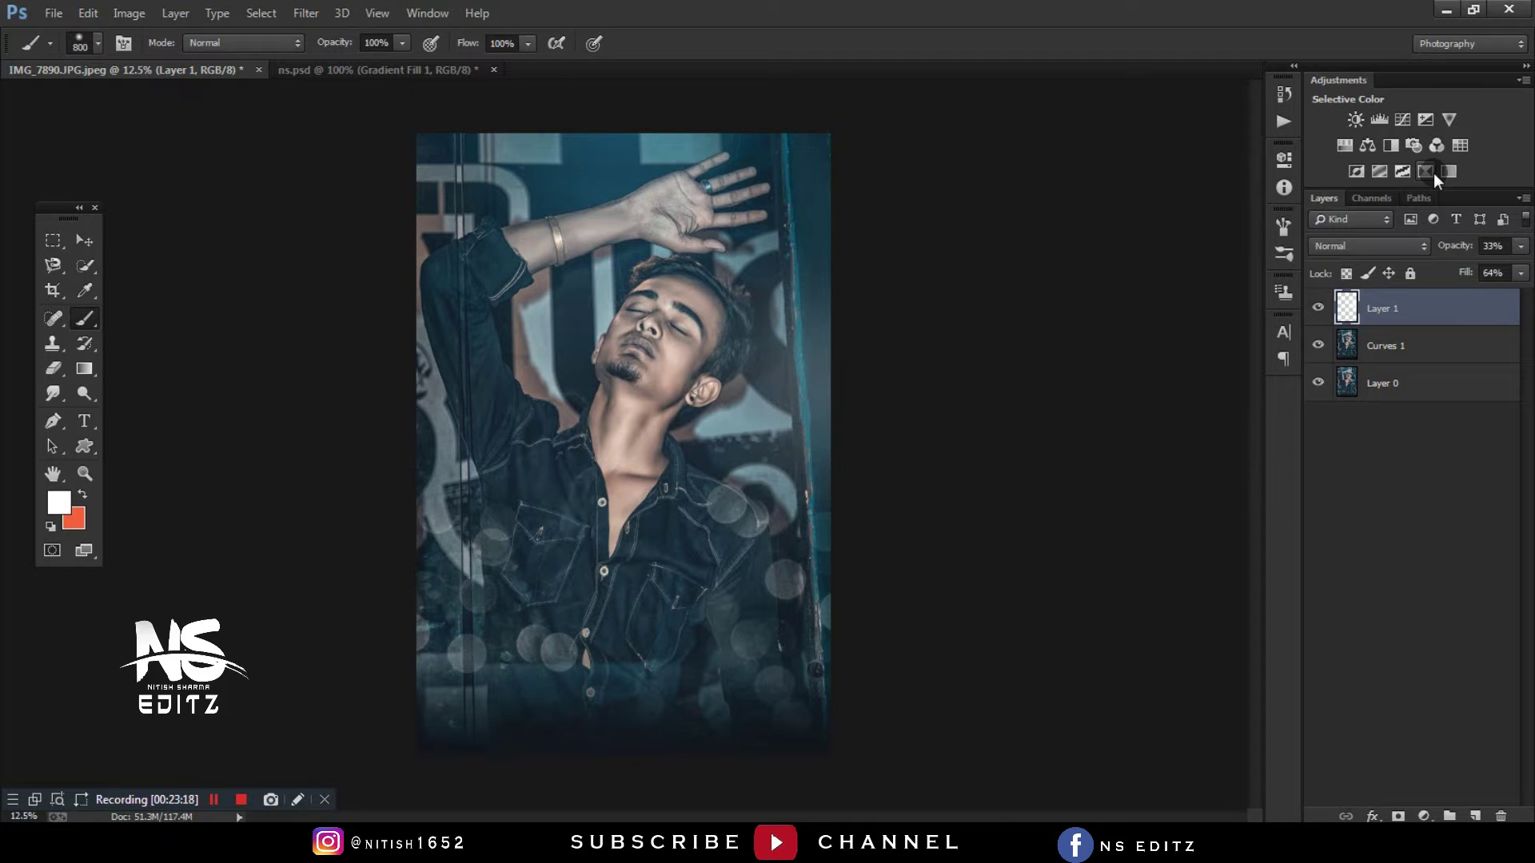
- Discard a trial Color Balance layer, merge the glow into the graded layer and duplicate it
left_click(1367, 144)
left_click(1232, 145)
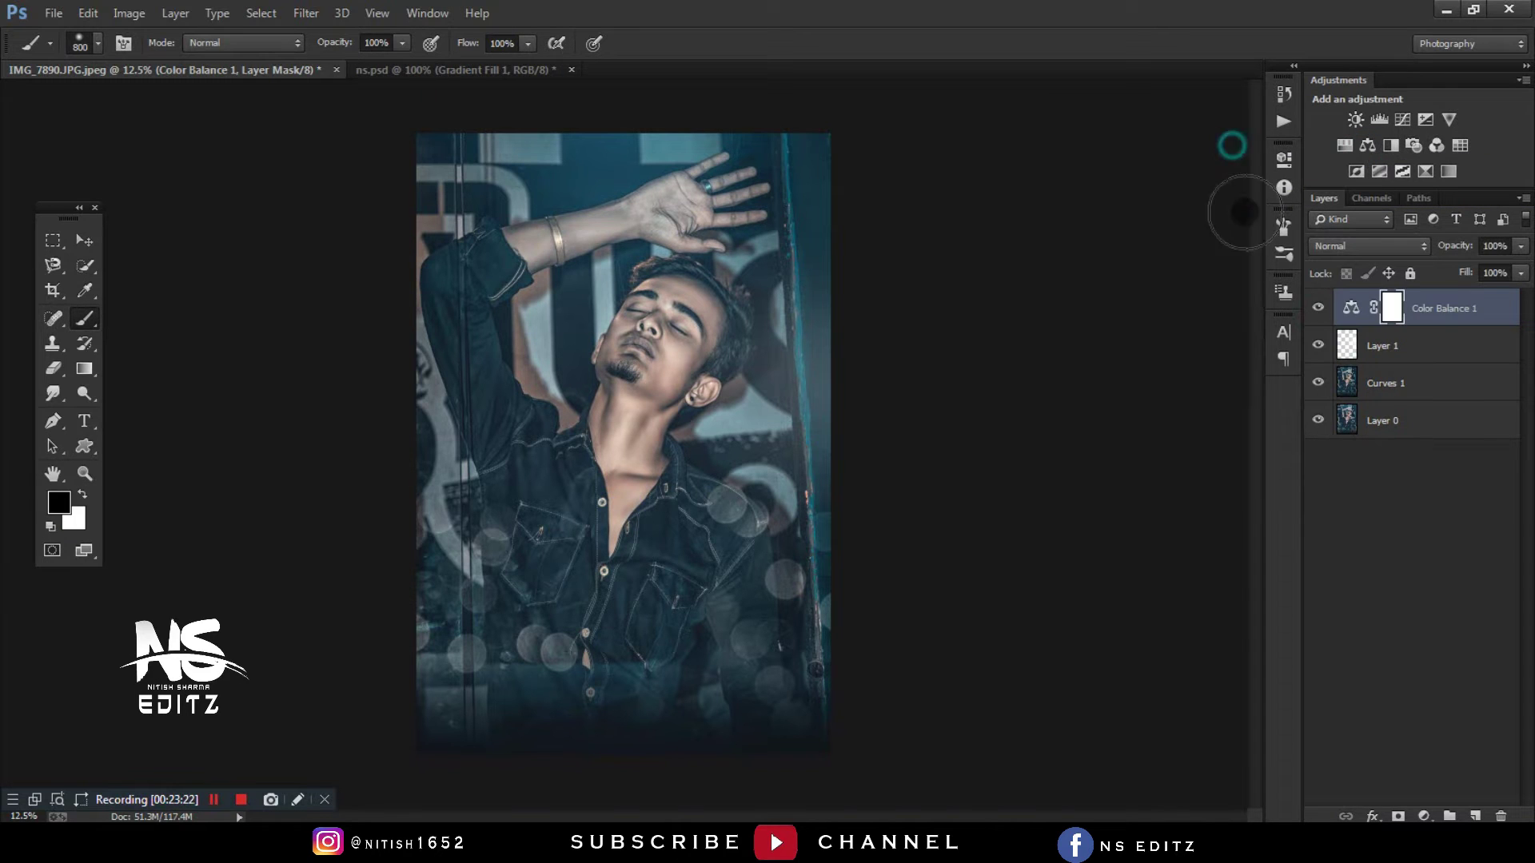
key("ctrl+z")
left_click(1318, 310)
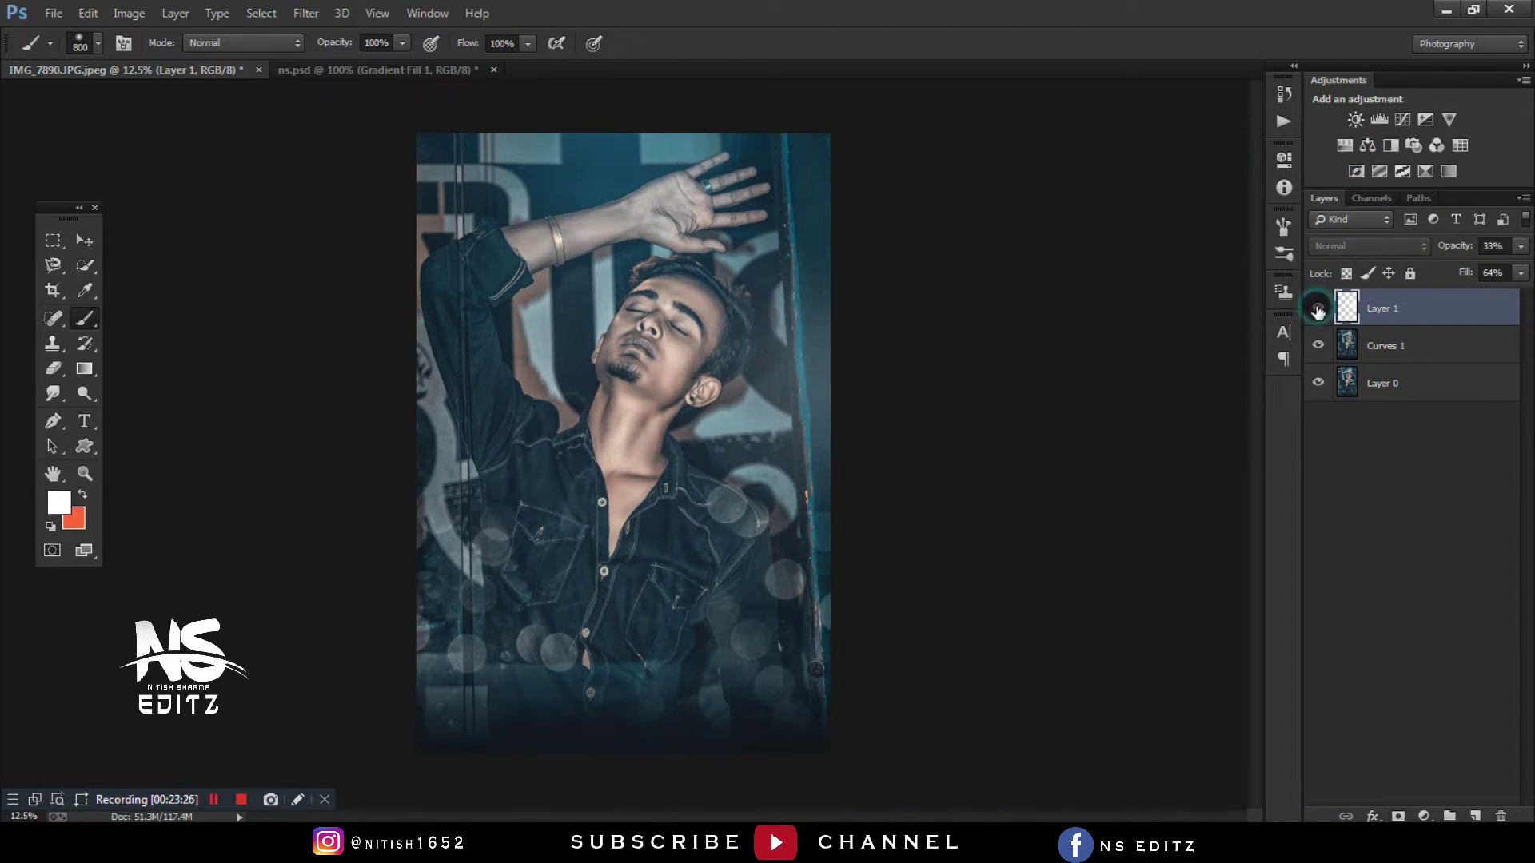
right_click(1317, 310)
left_click(1282, 456)
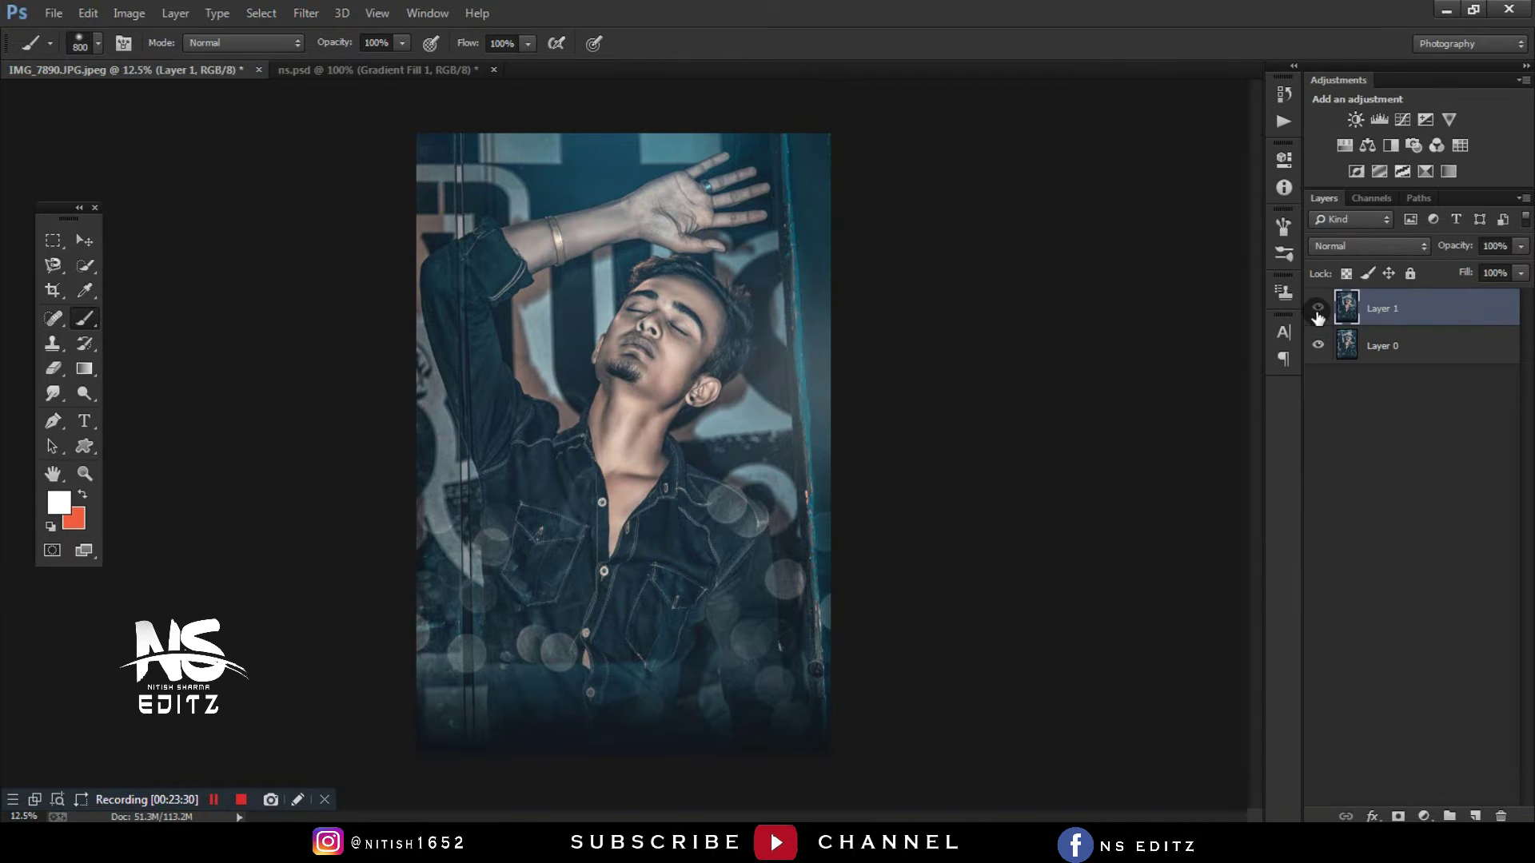
key("ctrl+j")
left_click(306, 13)
mouse_move(344, 544)
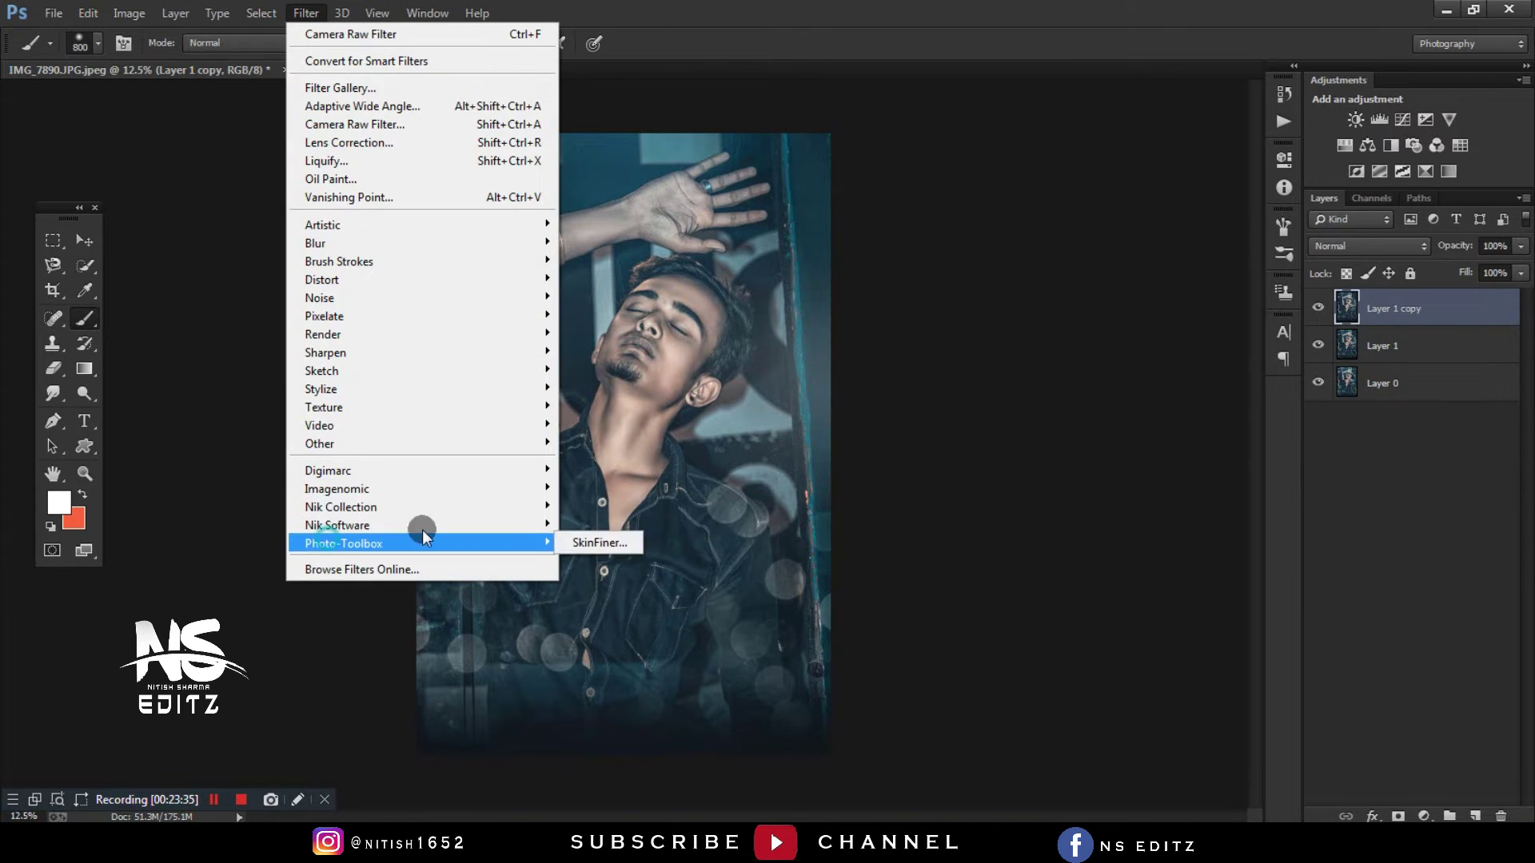
- Run Photo-Toolbox SkinFiner on Layer 1 copy with Fine +30 and a custom skin colour
left_click(608, 543)
left_click(211, 799)
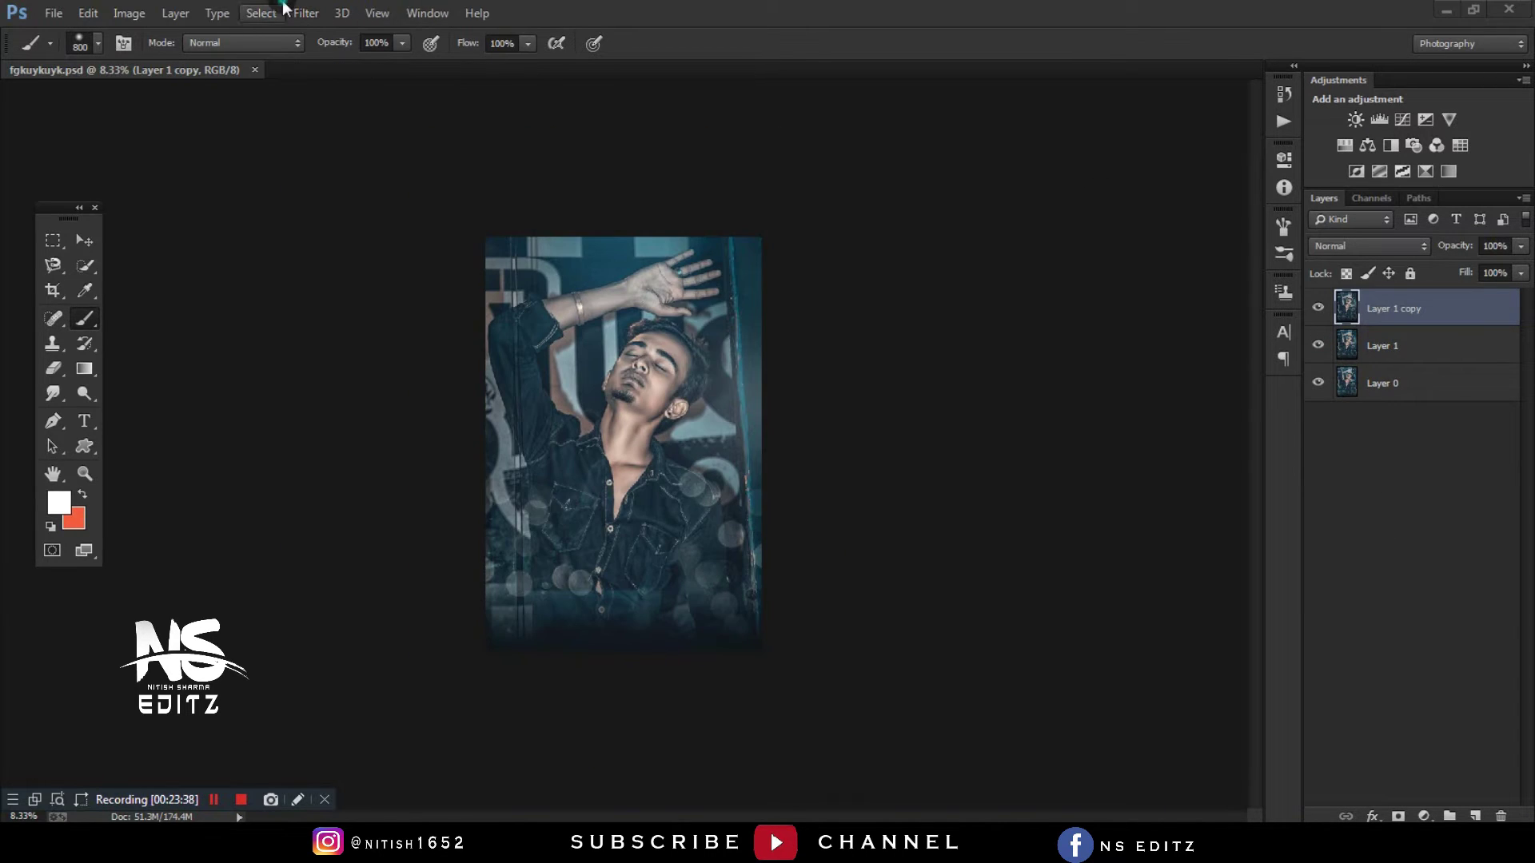
left_click(306, 13)
left_click(574, 543)
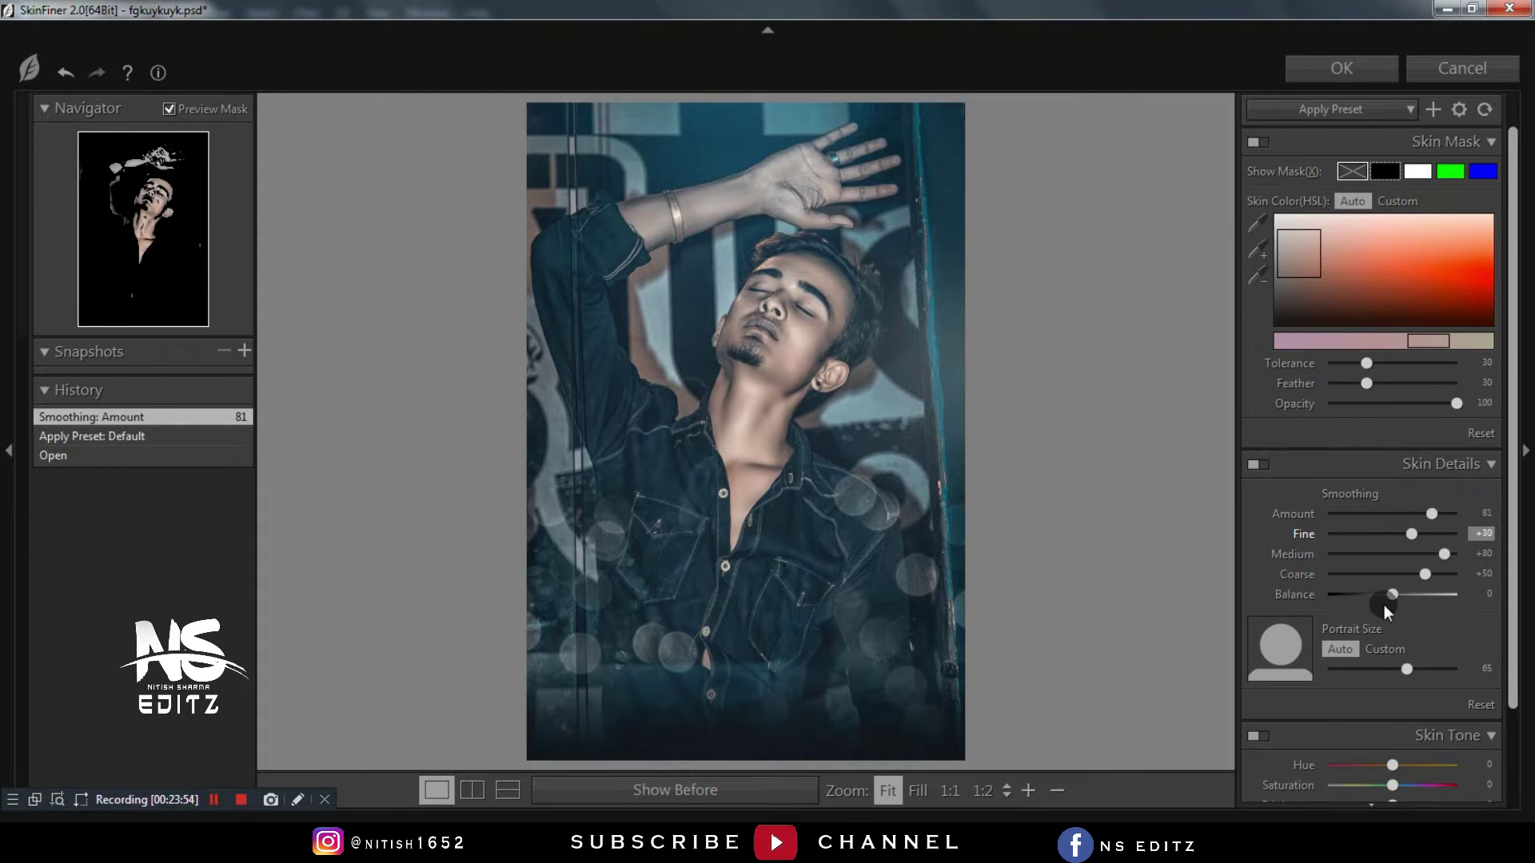
left_click_drag(1449, 547, 1413, 543)
mouse_move(1295, 268)
left_mouse_down()
mouse_move(1325, 253)
mouse_move(1298, 276)
left_mouse_up()
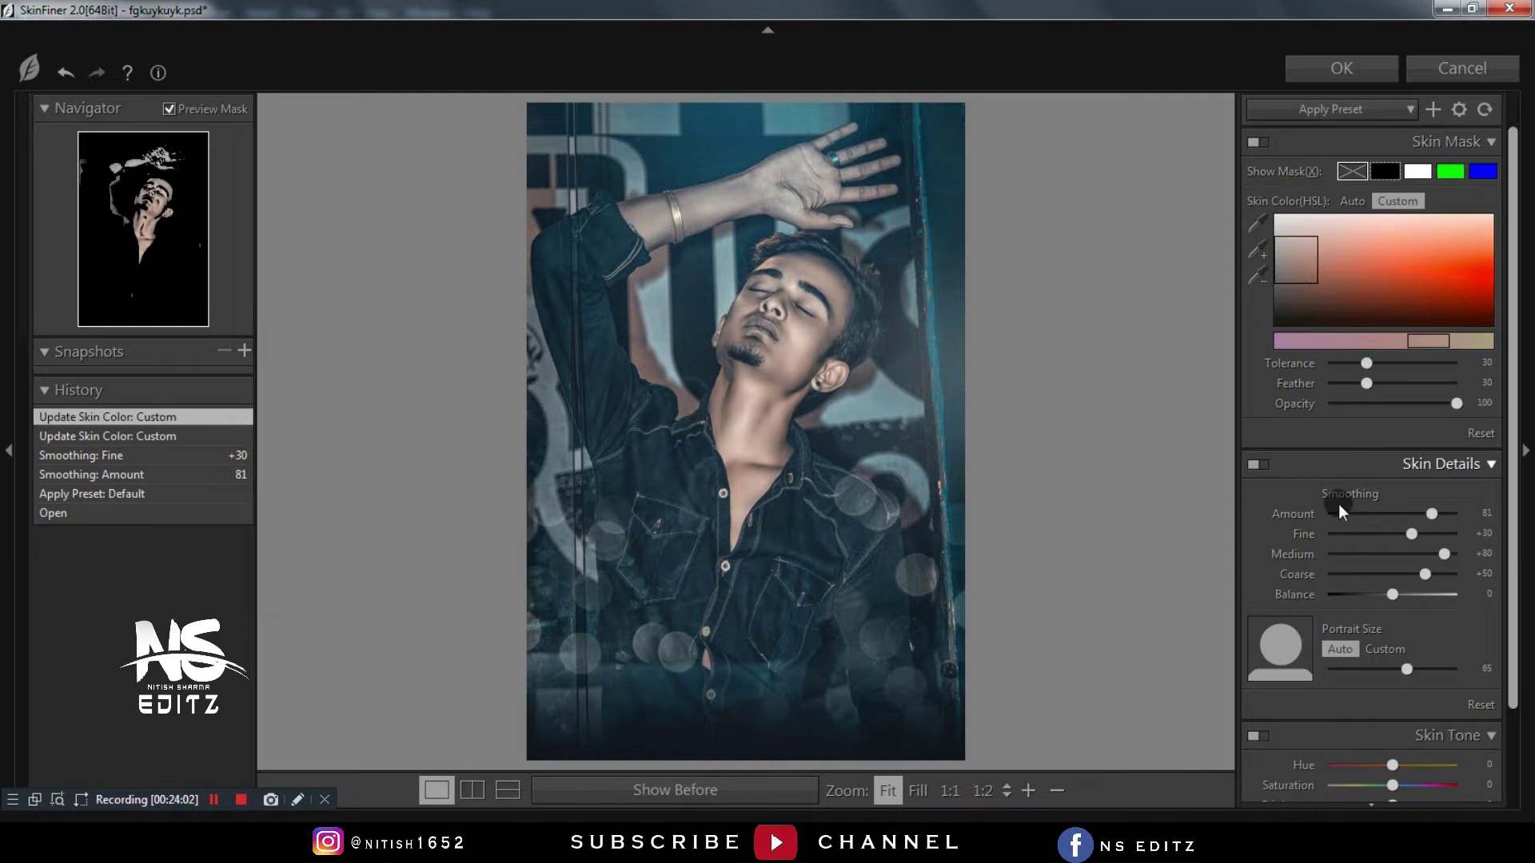
left_click(1344, 68)
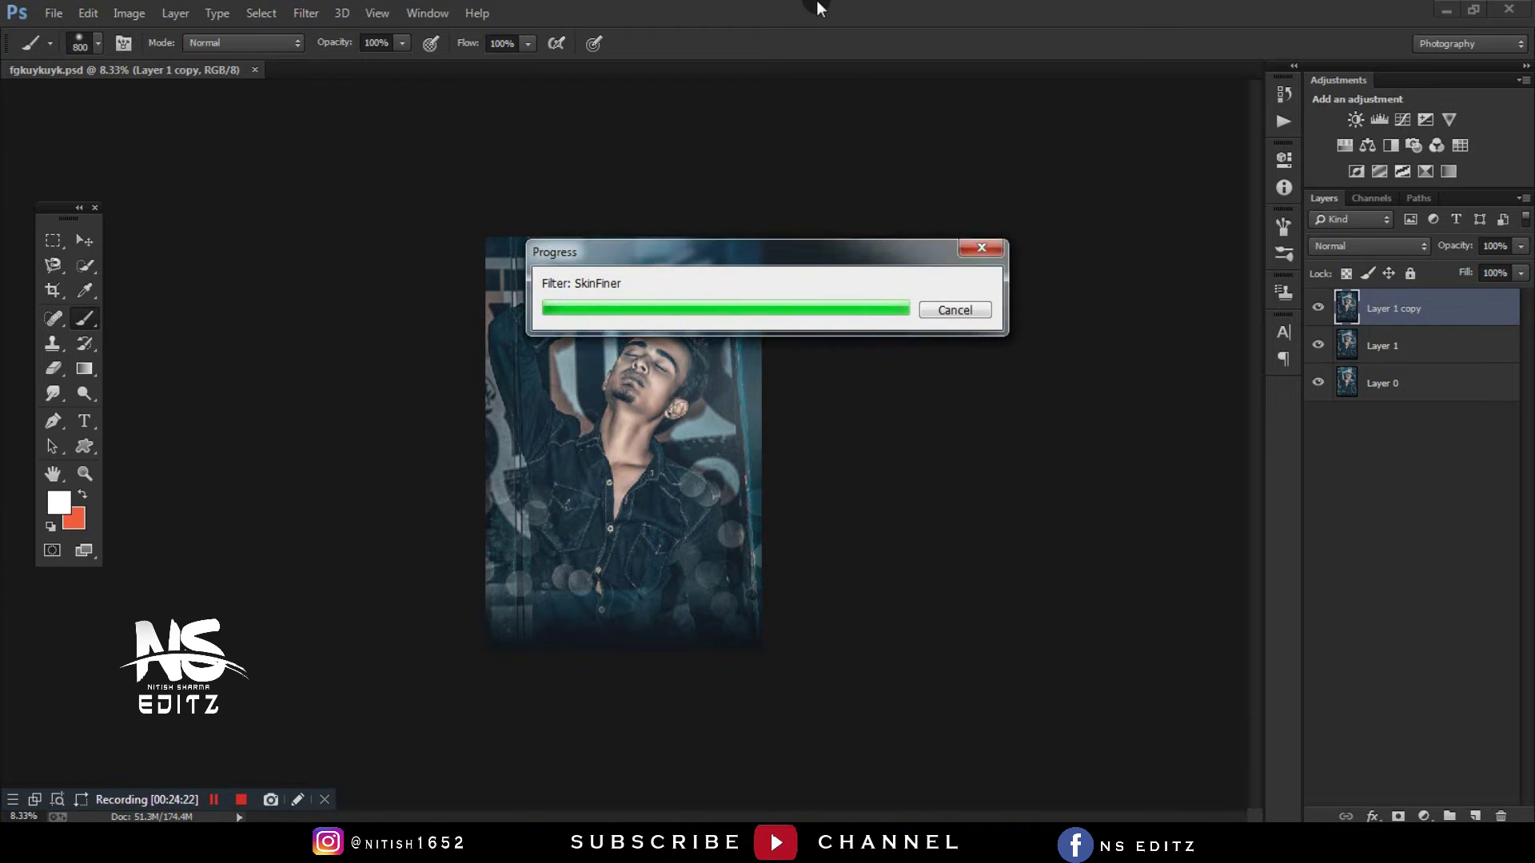
- Inspect the smoothed face, then merge Layer 1 copy with Layer 1 into one layer
key("ctrl+plus")
key("ctrl+plus")
key("ctrl+plus")
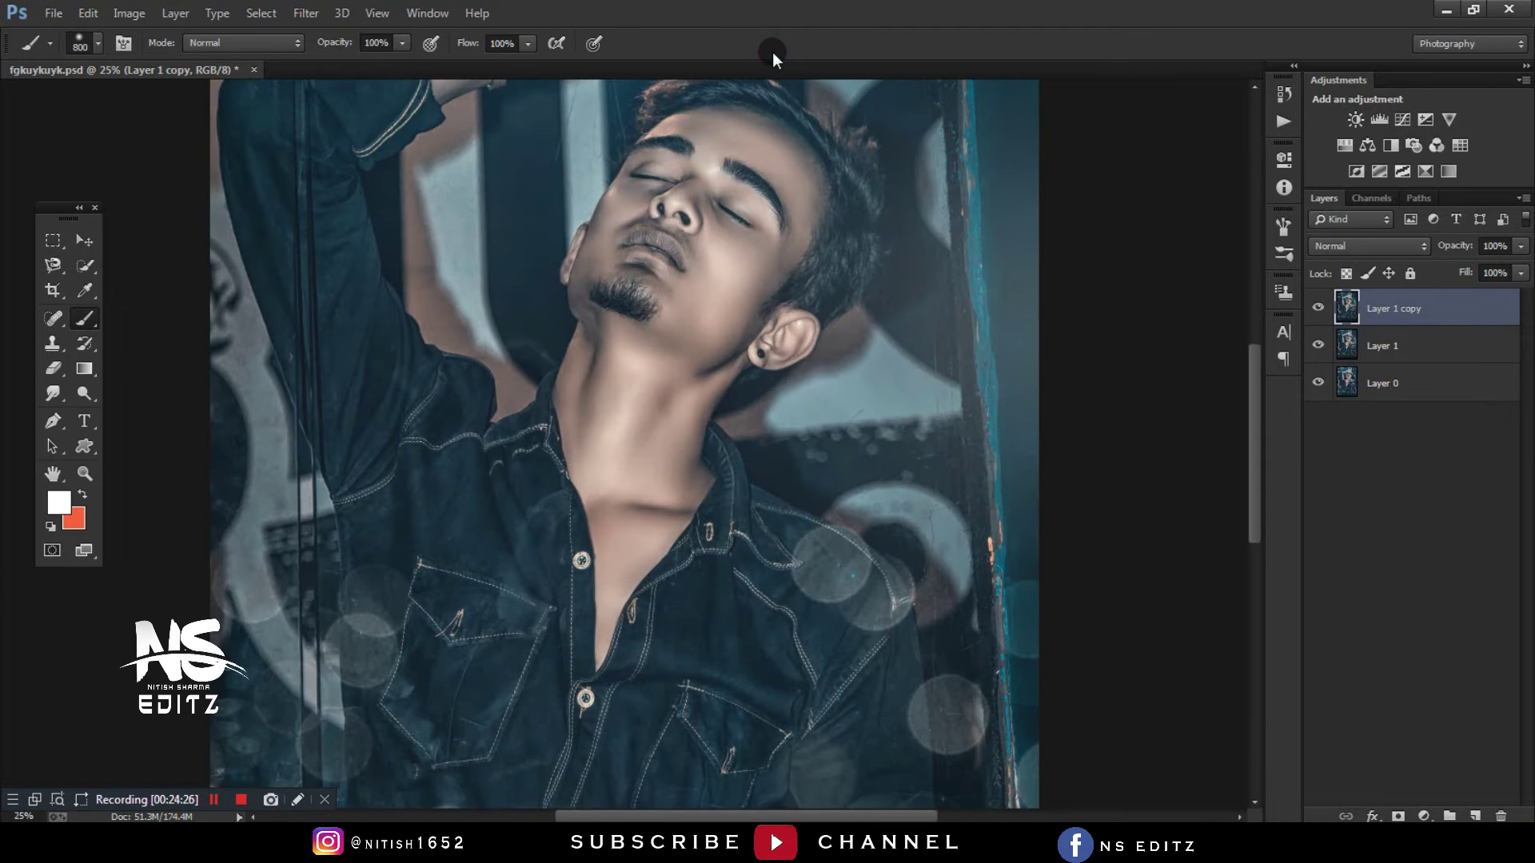
scroll(946, 510, "up", 1)
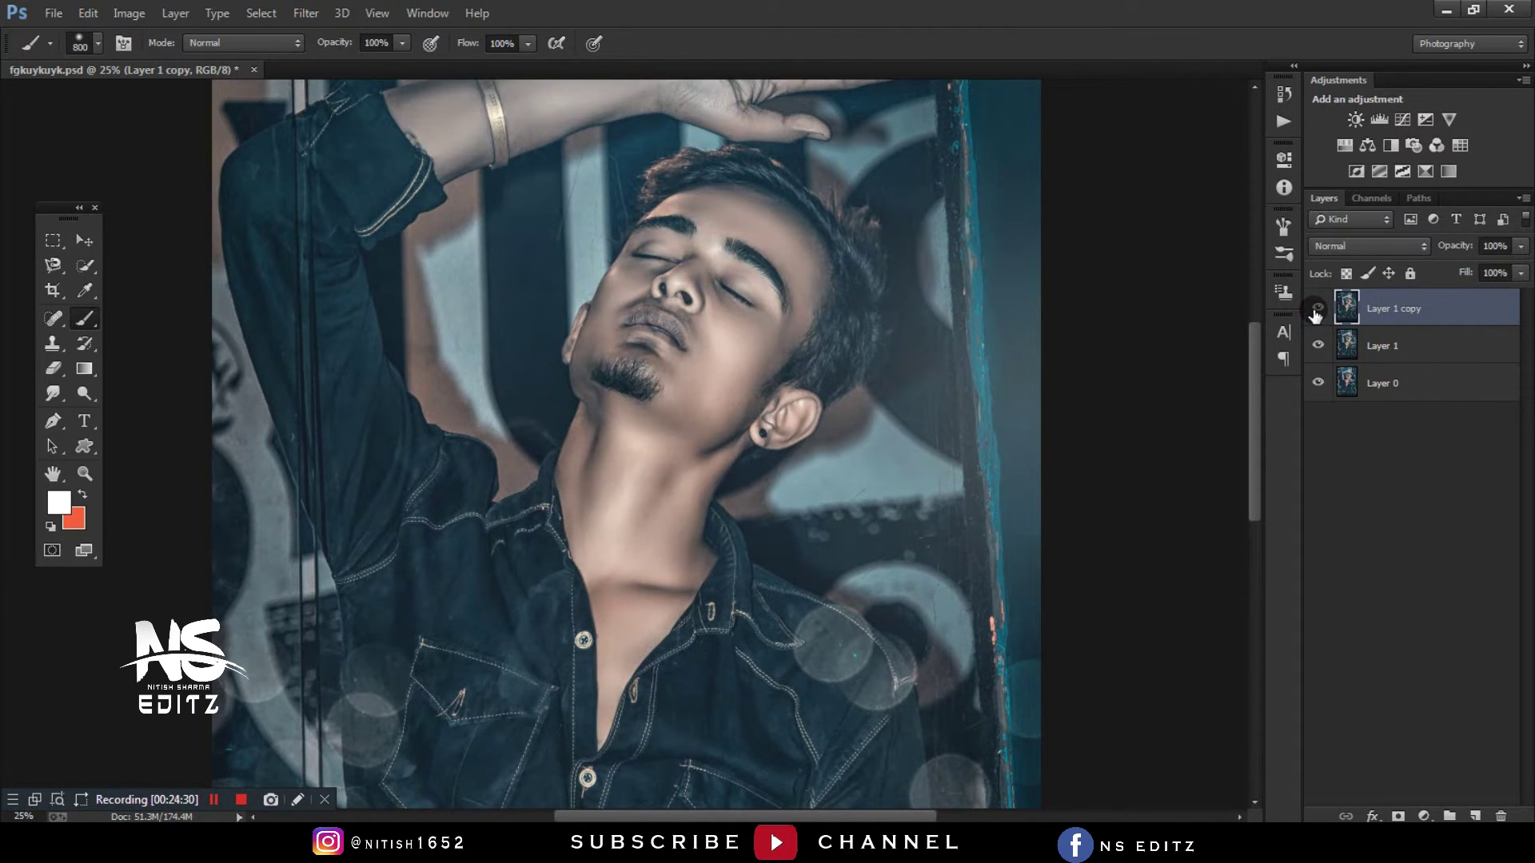
key("ctrl+minus")
key("ctrl+minus")
left_click(1419, 360, "ctrl")
double_click(1447, 310)
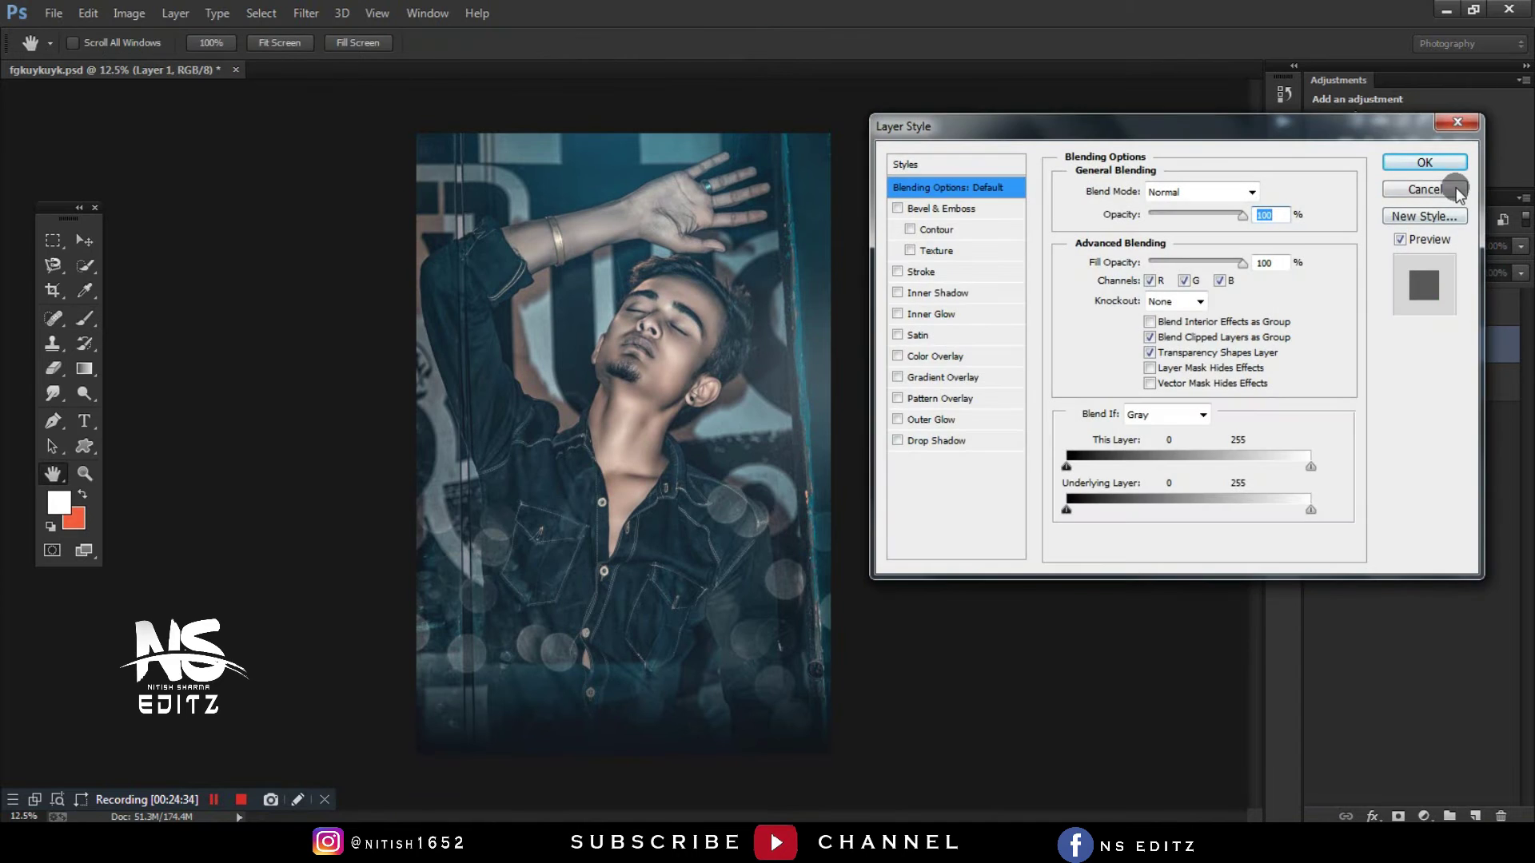
left_click(1456, 187)
right_click(1447, 310)
left_click(1254, 521)
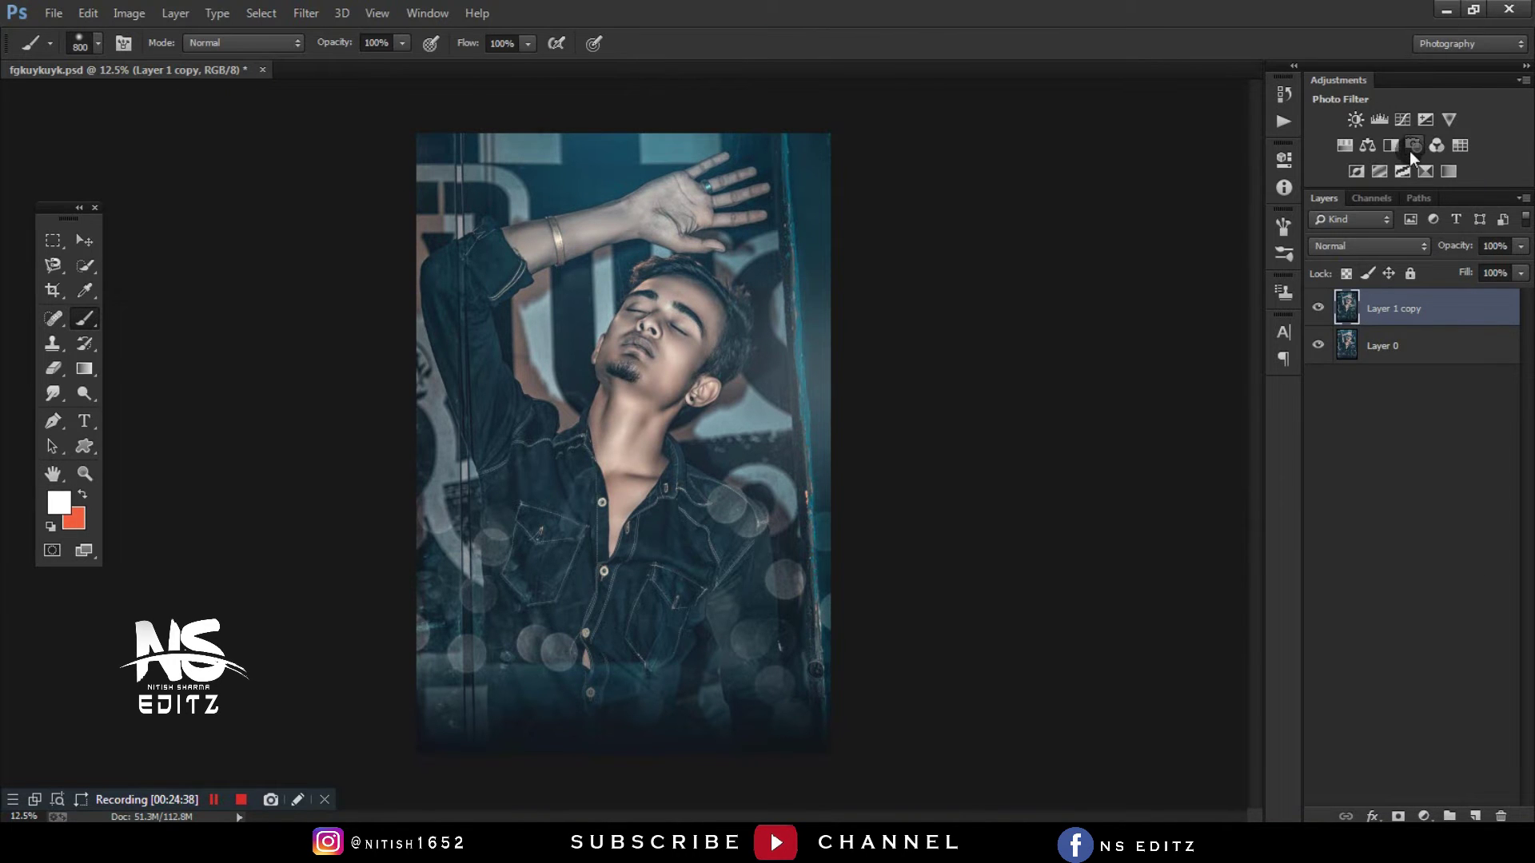
- Cancel a Camera Raw pass, crop off the right-side transparent strip, then reopen Camera Raw
left_click(305, 13)
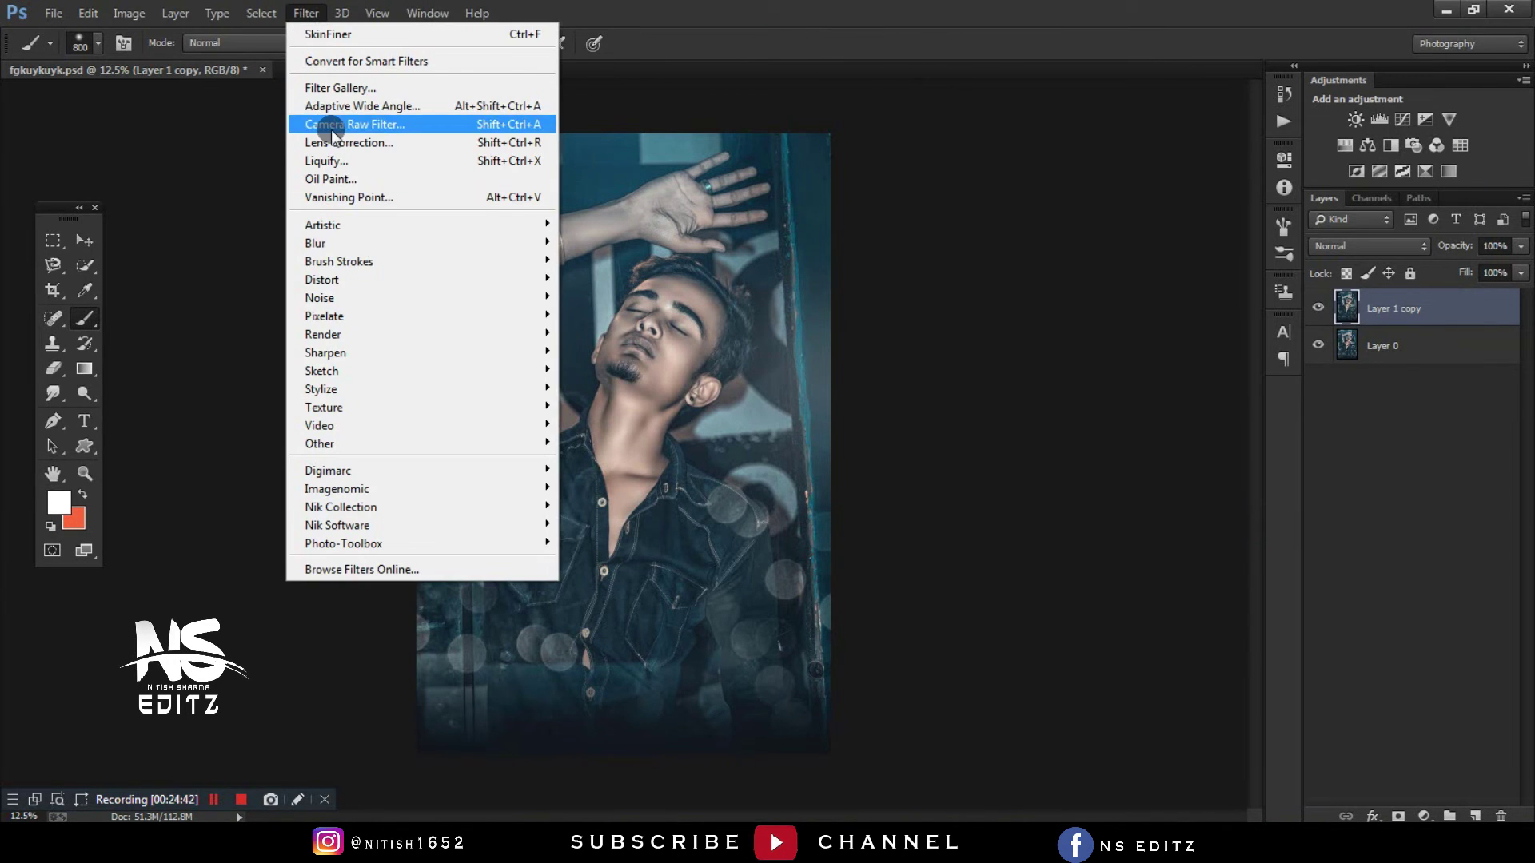
left_click(321, 142)
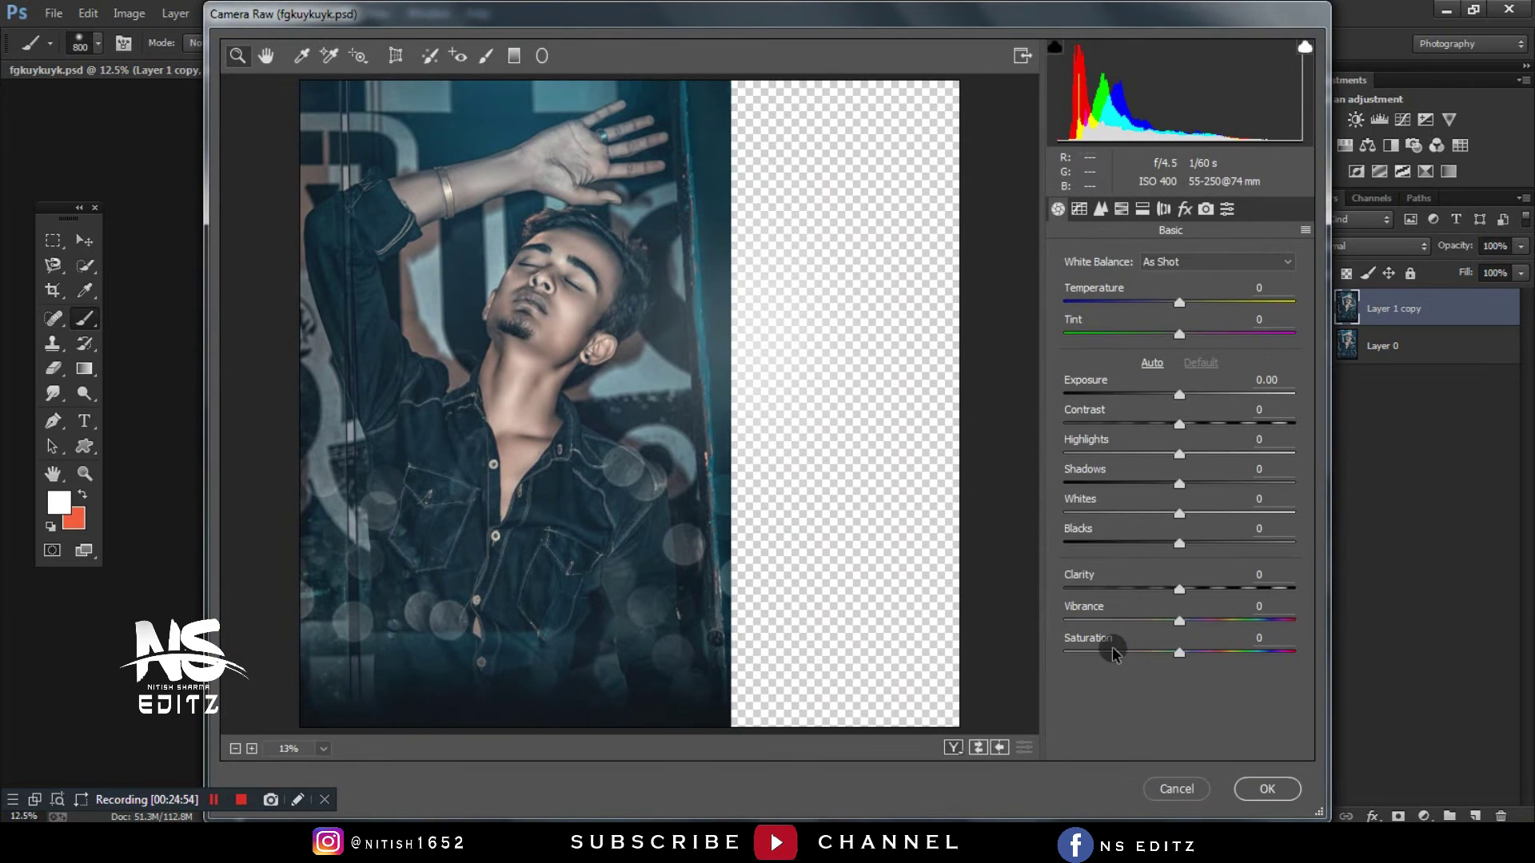
left_click(1163, 789)
left_click(53, 290)
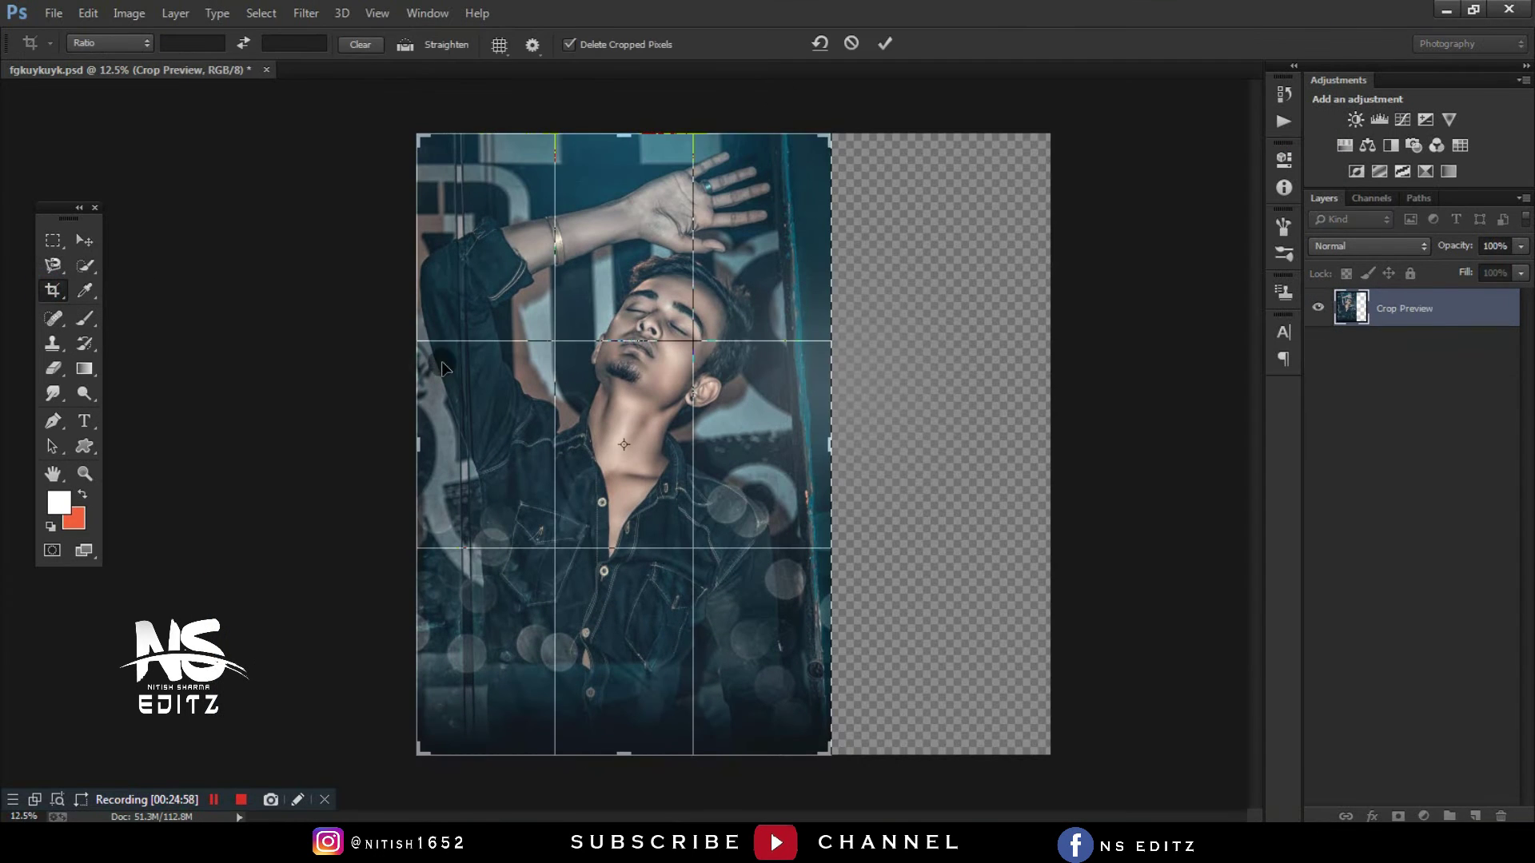
left_click(885, 45)
left_click(84, 240)
left_click(306, 12)
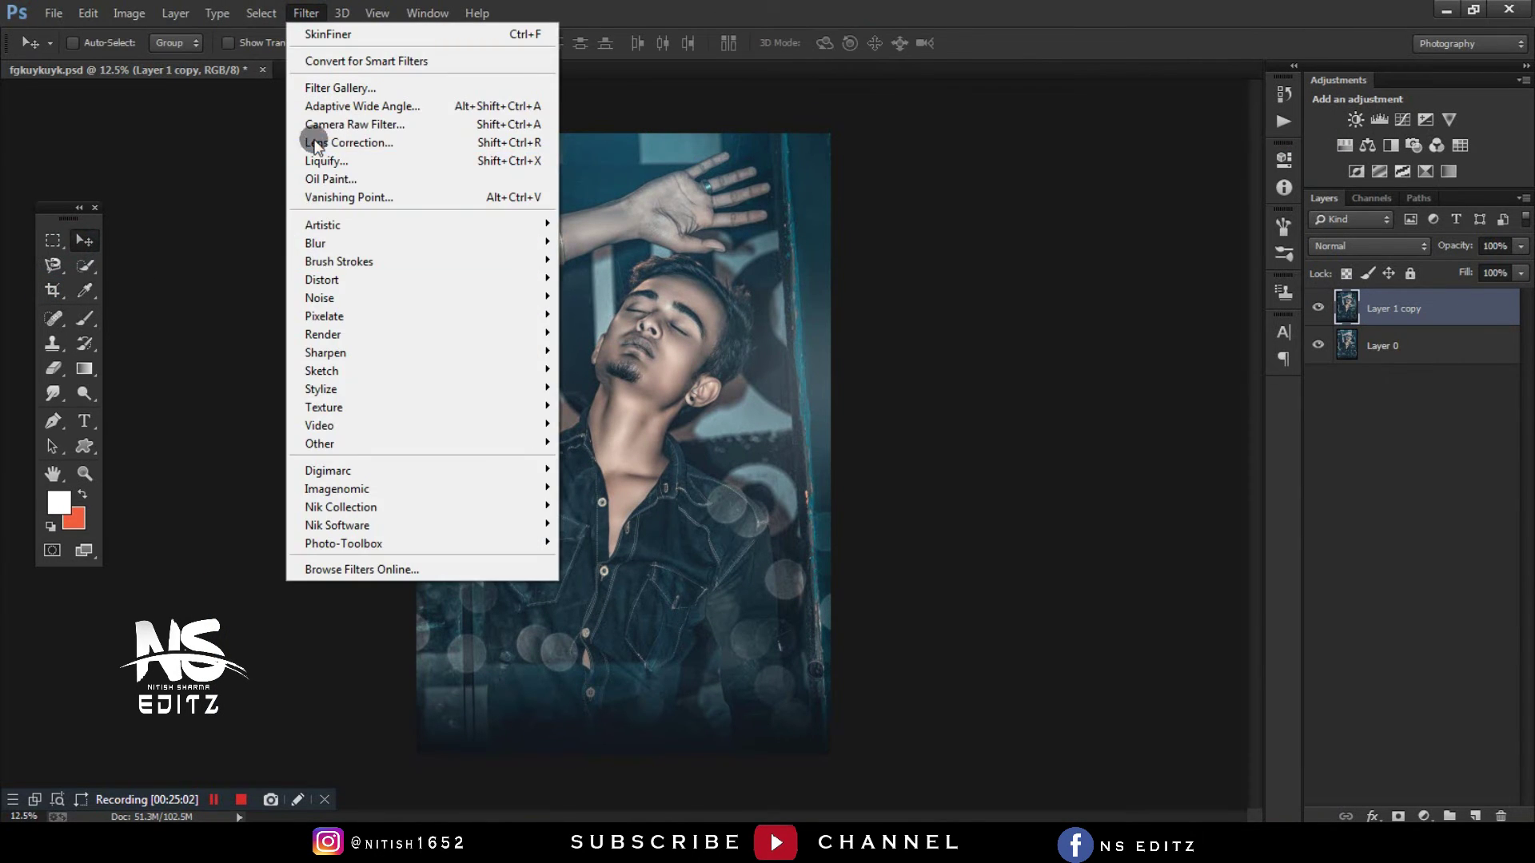
left_click(314, 127)
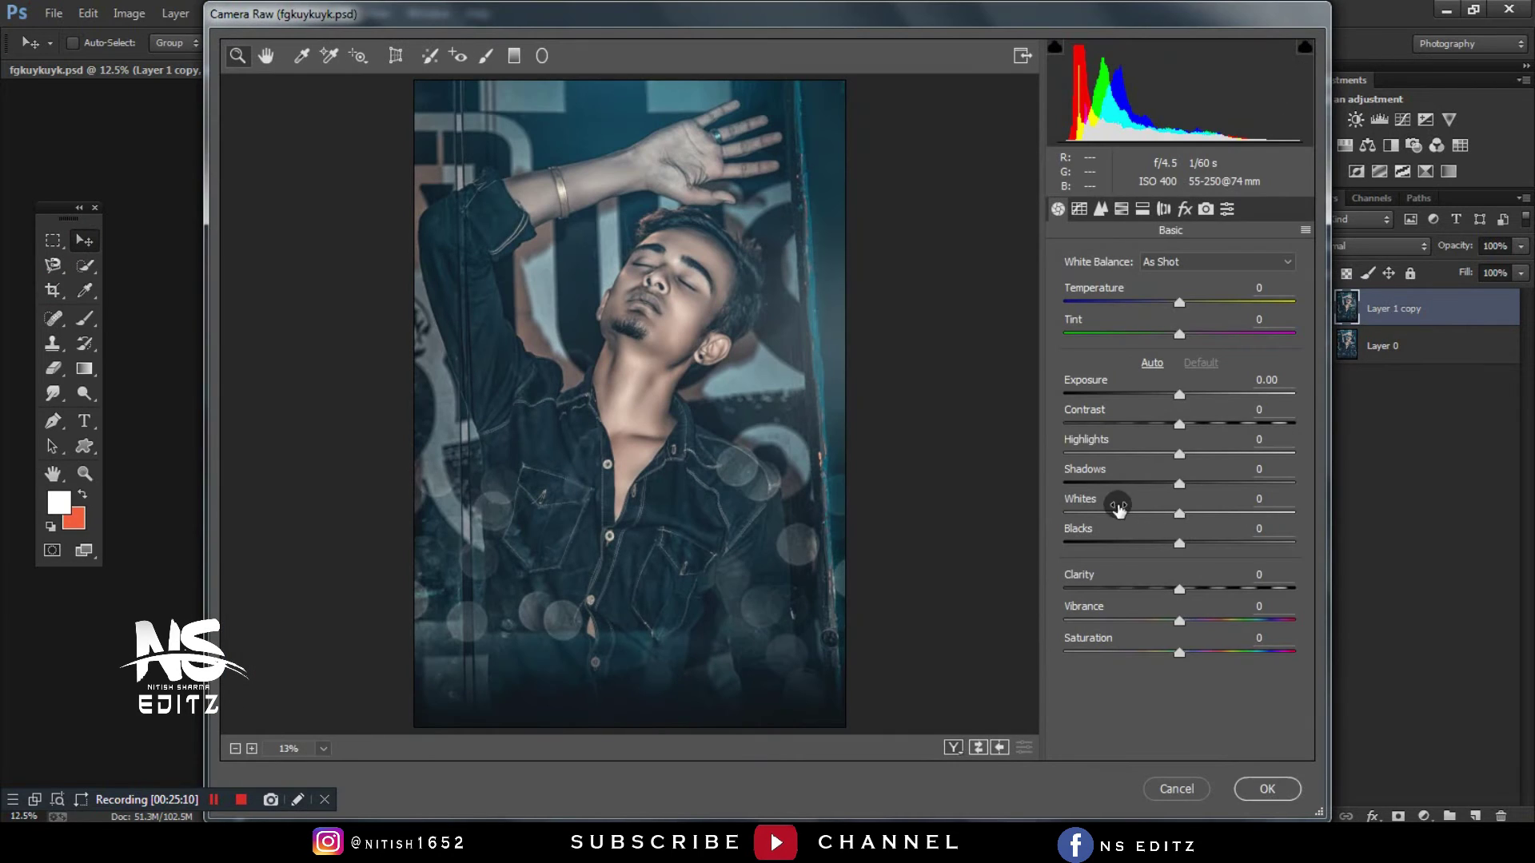
- Add two graduated filters across the photo with slightly raised highlights, and brighten Basic highlights
left_click(514, 56)
mouse_move(963, 418)
left_mouse_down()
mouse_move(556, 383)
mouse_move(574, 413)
left_mouse_up()
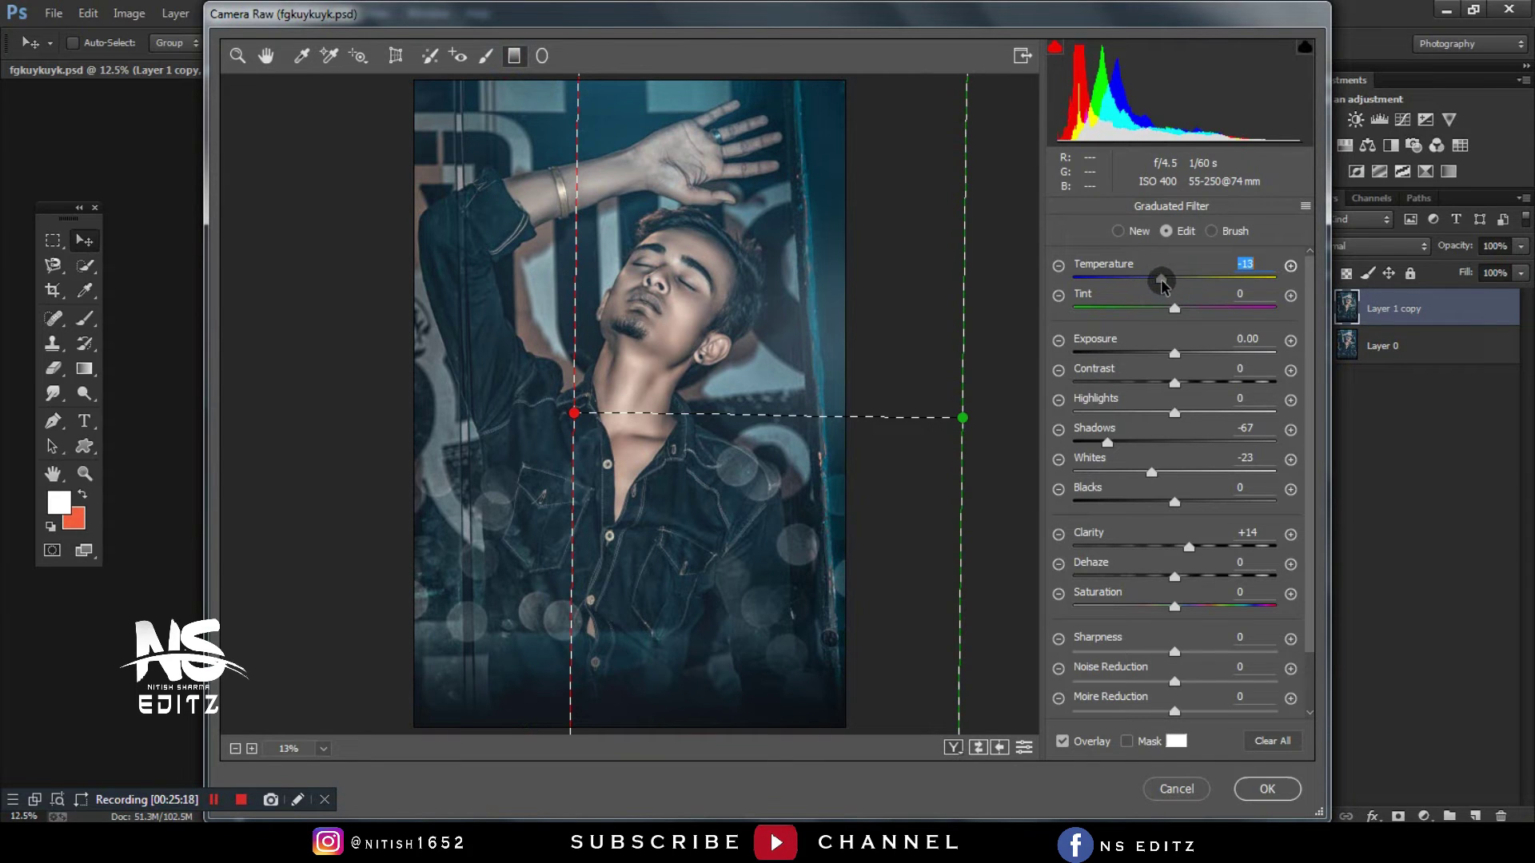
left_click_drag(1174, 413, 1184, 434)
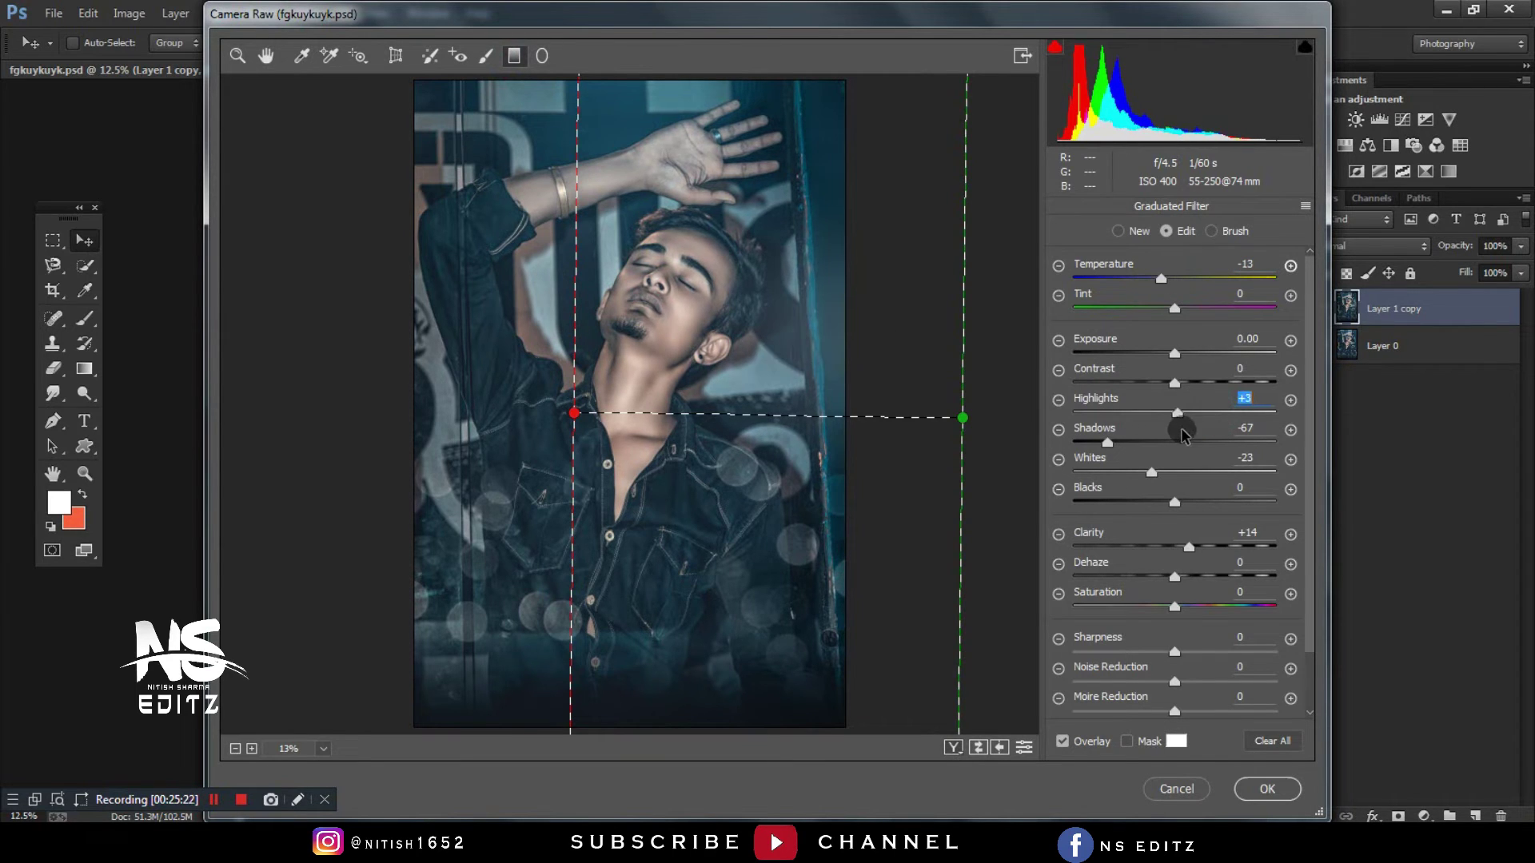
mouse_move(353, 462)
left_mouse_down()
mouse_move(664, 469)
mouse_move(587, 469)
left_mouse_up()
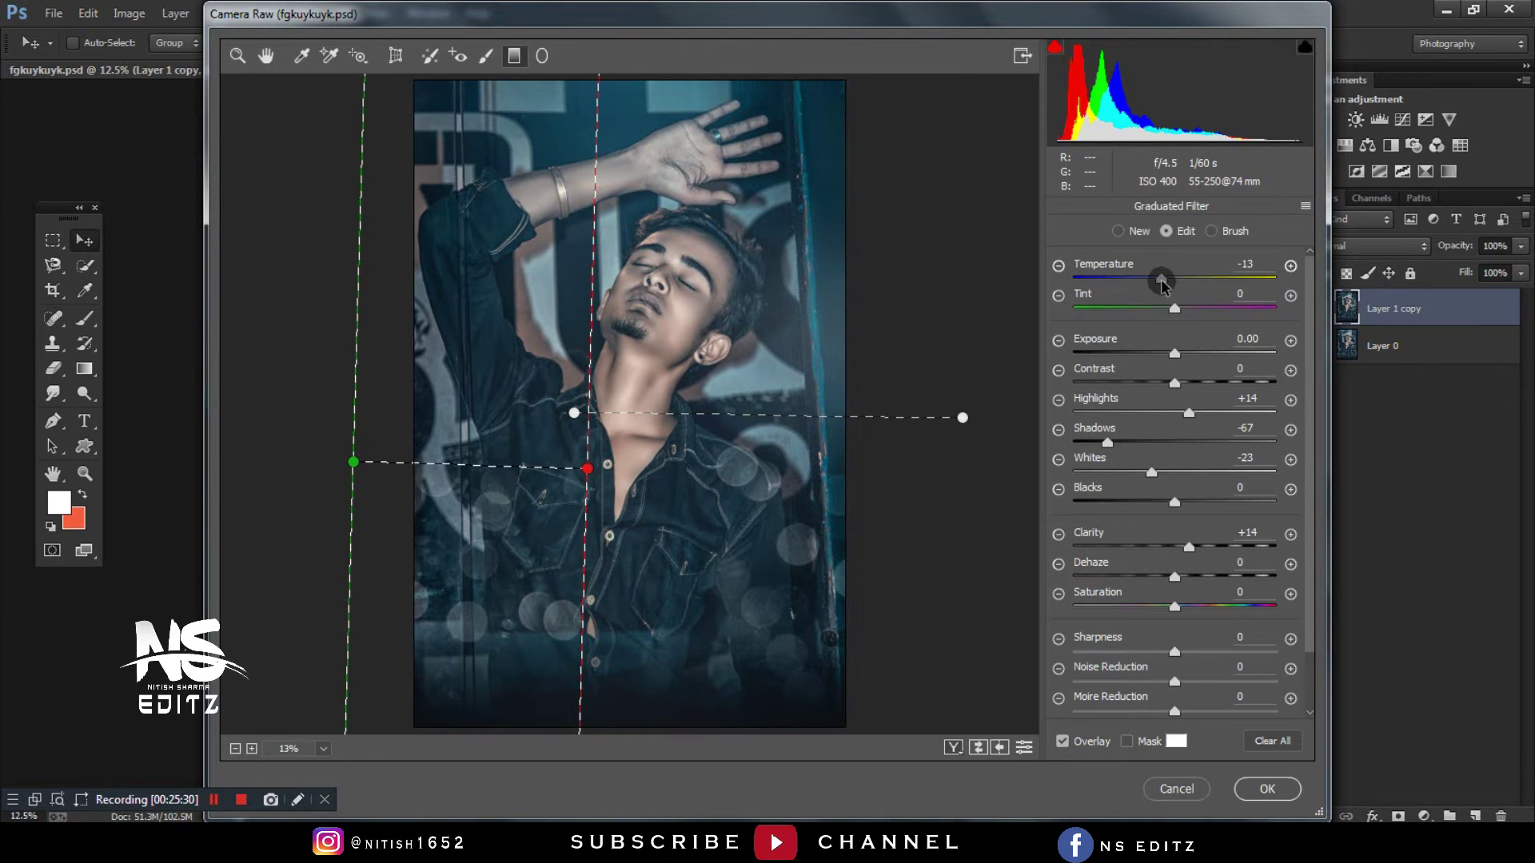
left_click(237, 55)
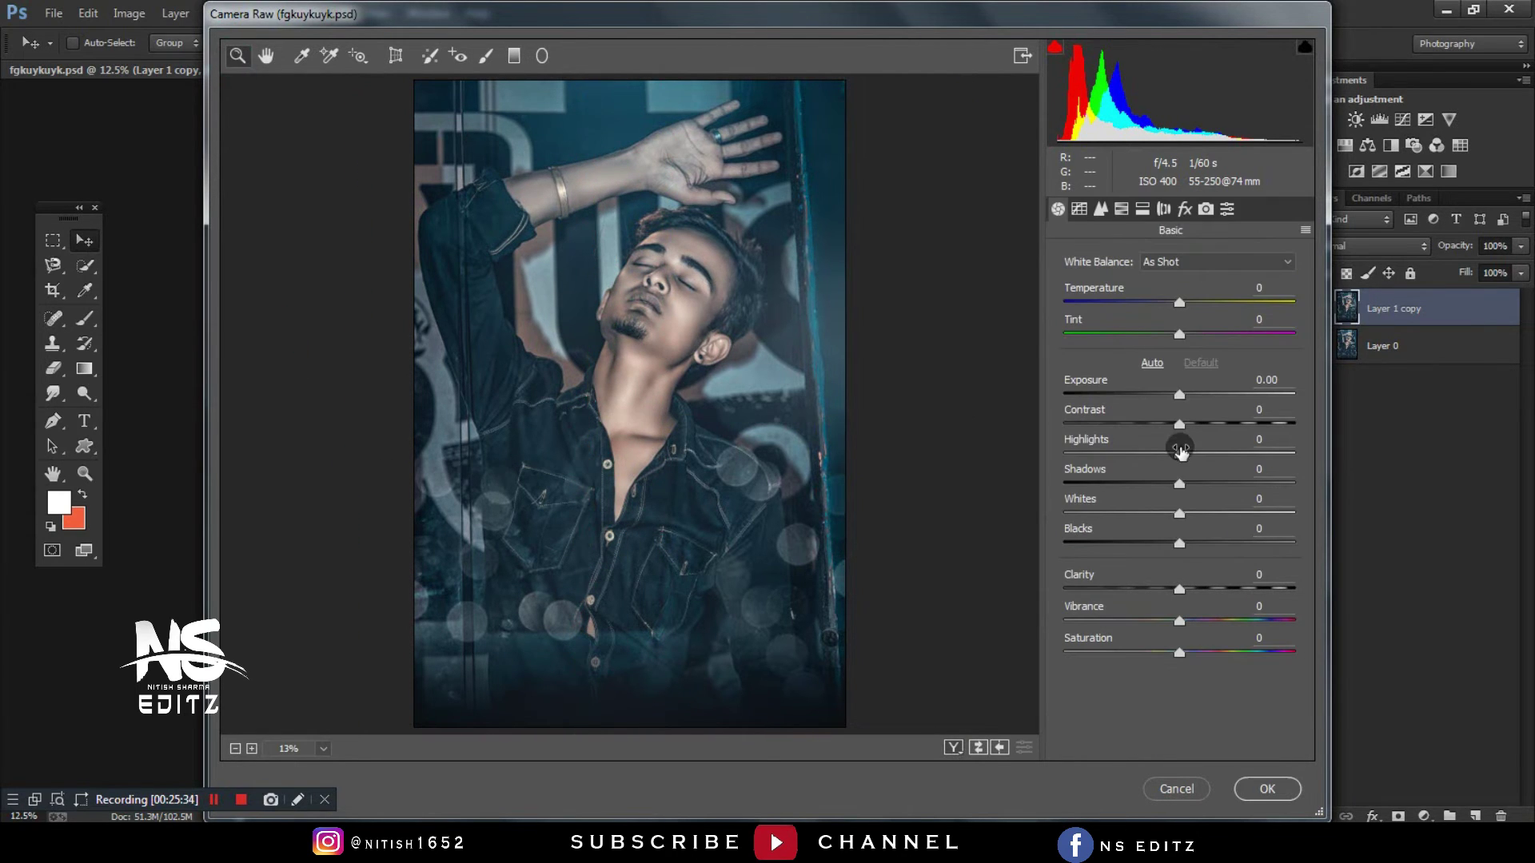
left_click_drag(1179, 453, 1215, 457)
- In HSL luminance, reset Oranges to zero and adjust the Reds luminance
left_click(1100, 208)
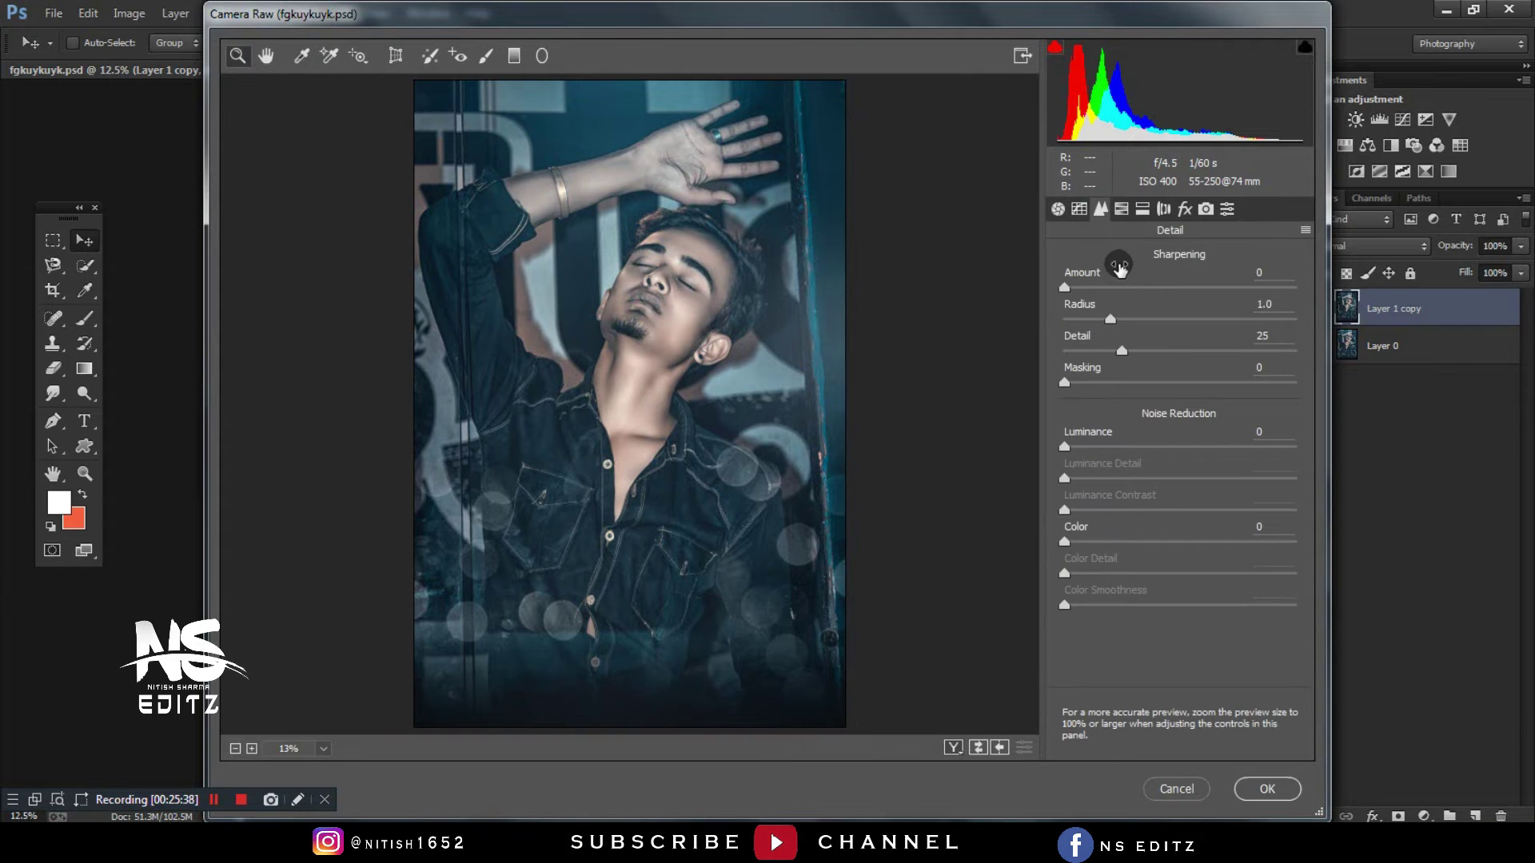
left_click(1121, 208)
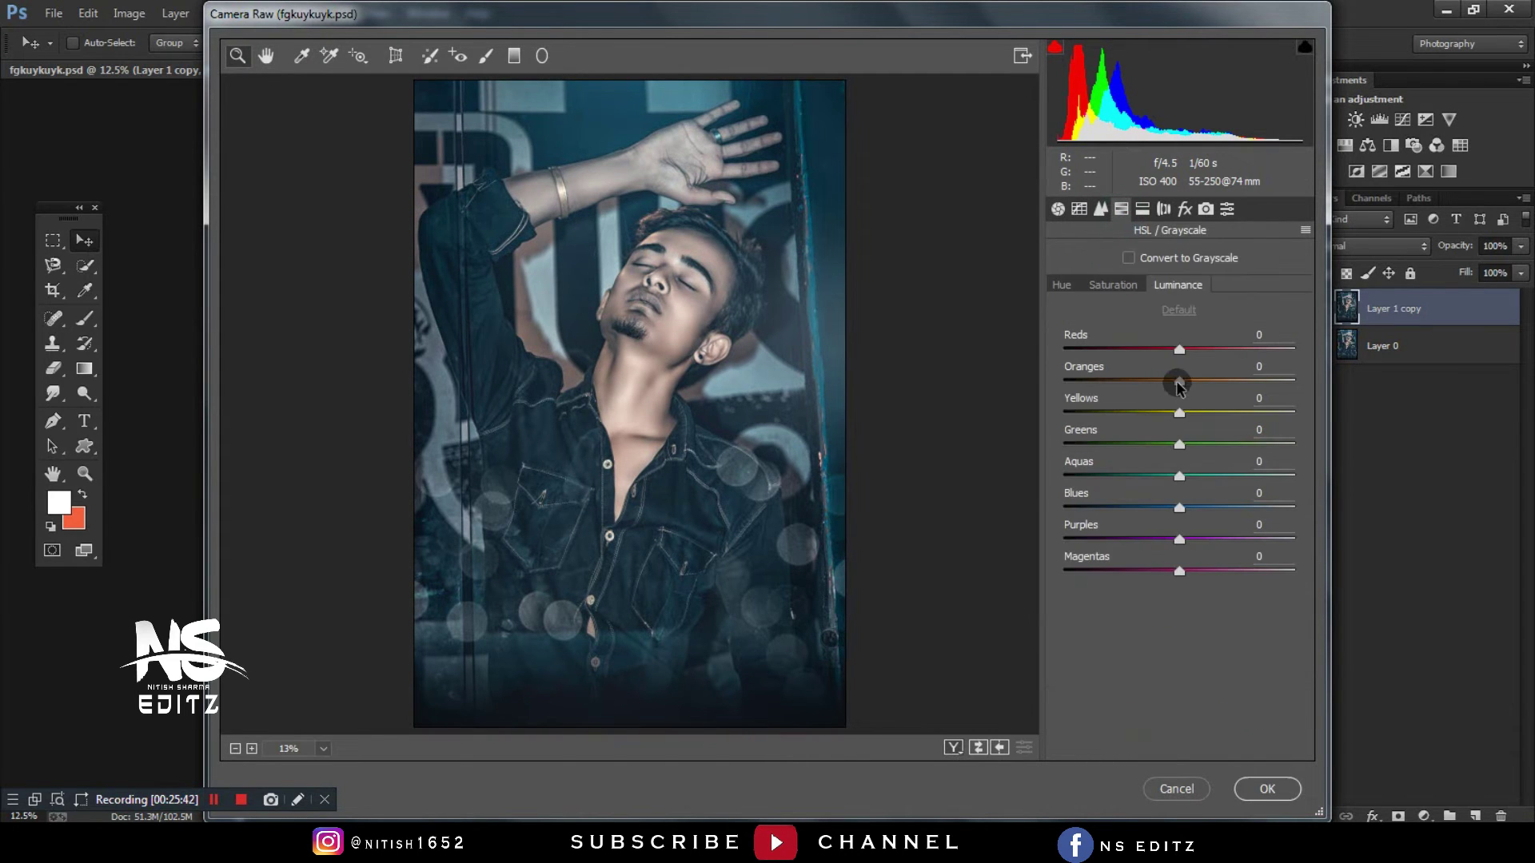
left_click(1178, 309)
left_click_drag(1180, 349, 1235, 361)
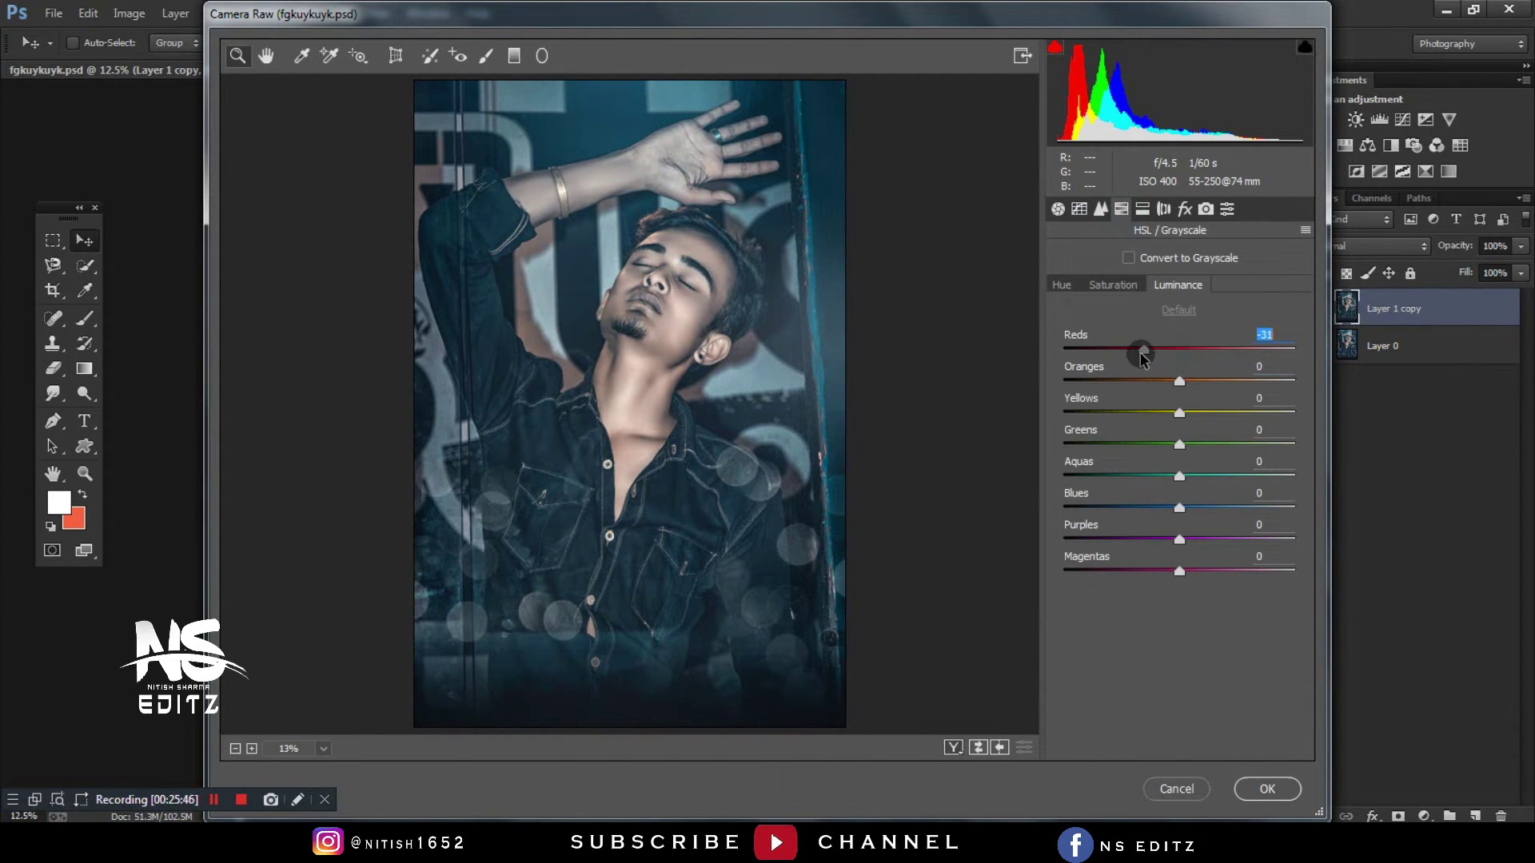
- Set Green Primary hue +26 and saturation +18, lower Blue Primary saturation slightly, and apply
left_click(1205, 209)
mouse_move(1180, 481)
left_mouse_down()
mouse_move(1114, 490)
mouse_move(1238, 512)
left_mouse_up()
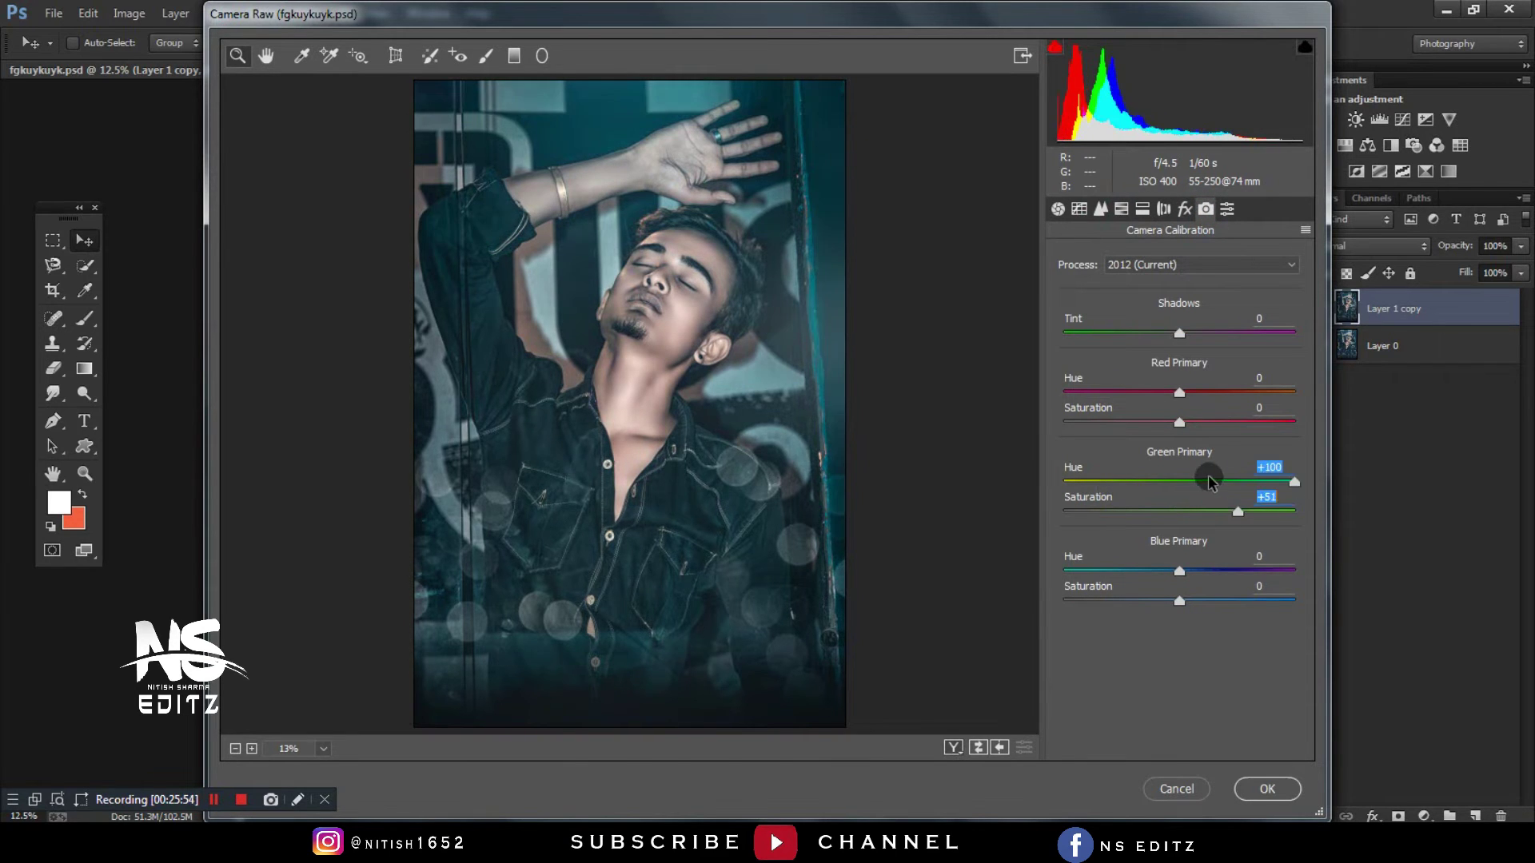
left_click(1209, 480)
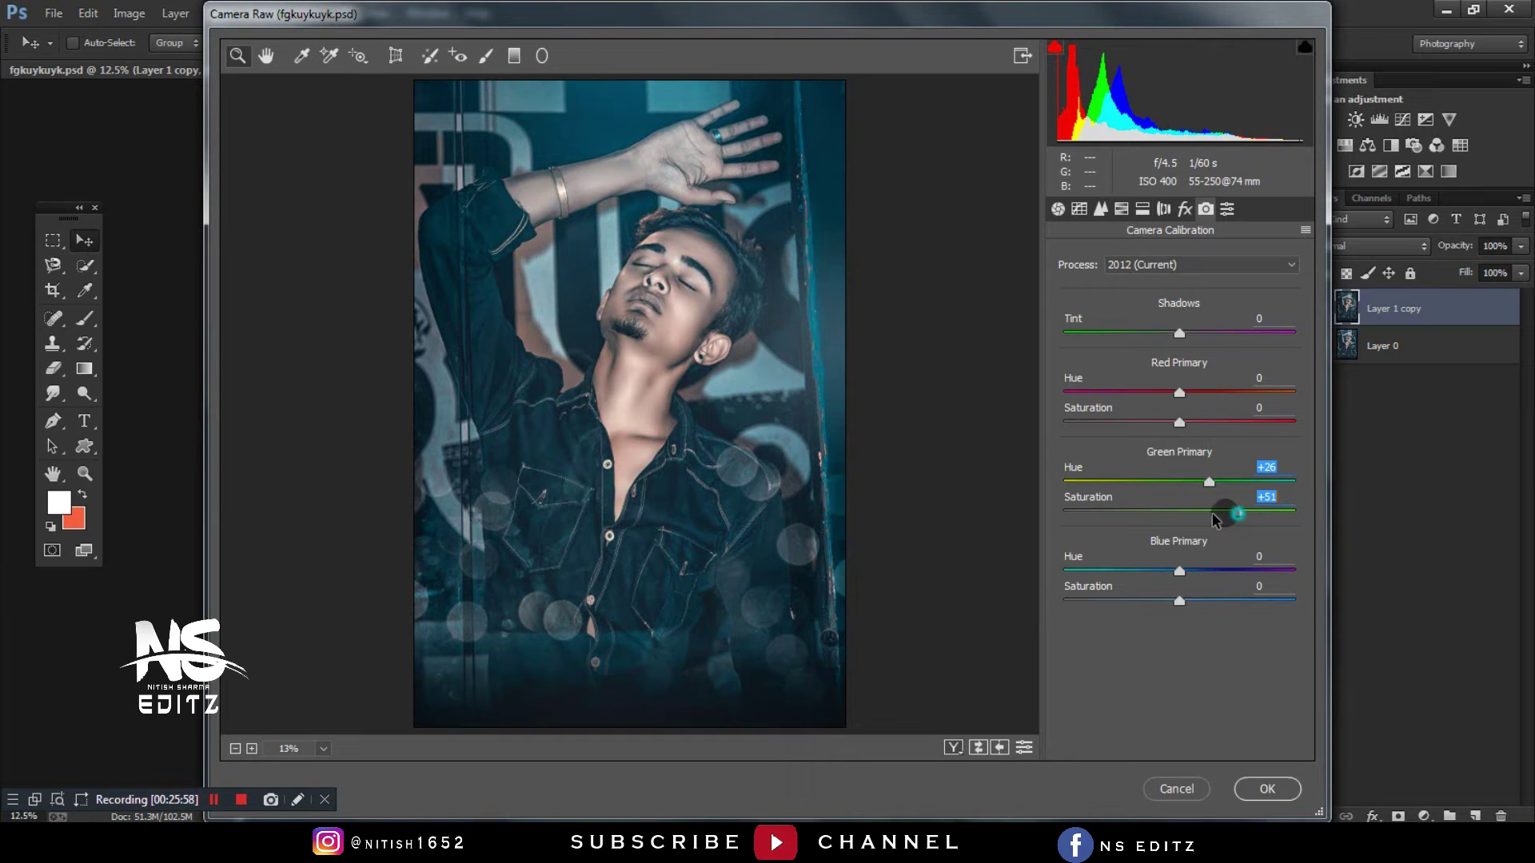
left_click_drag(1189, 518, 1201, 515)
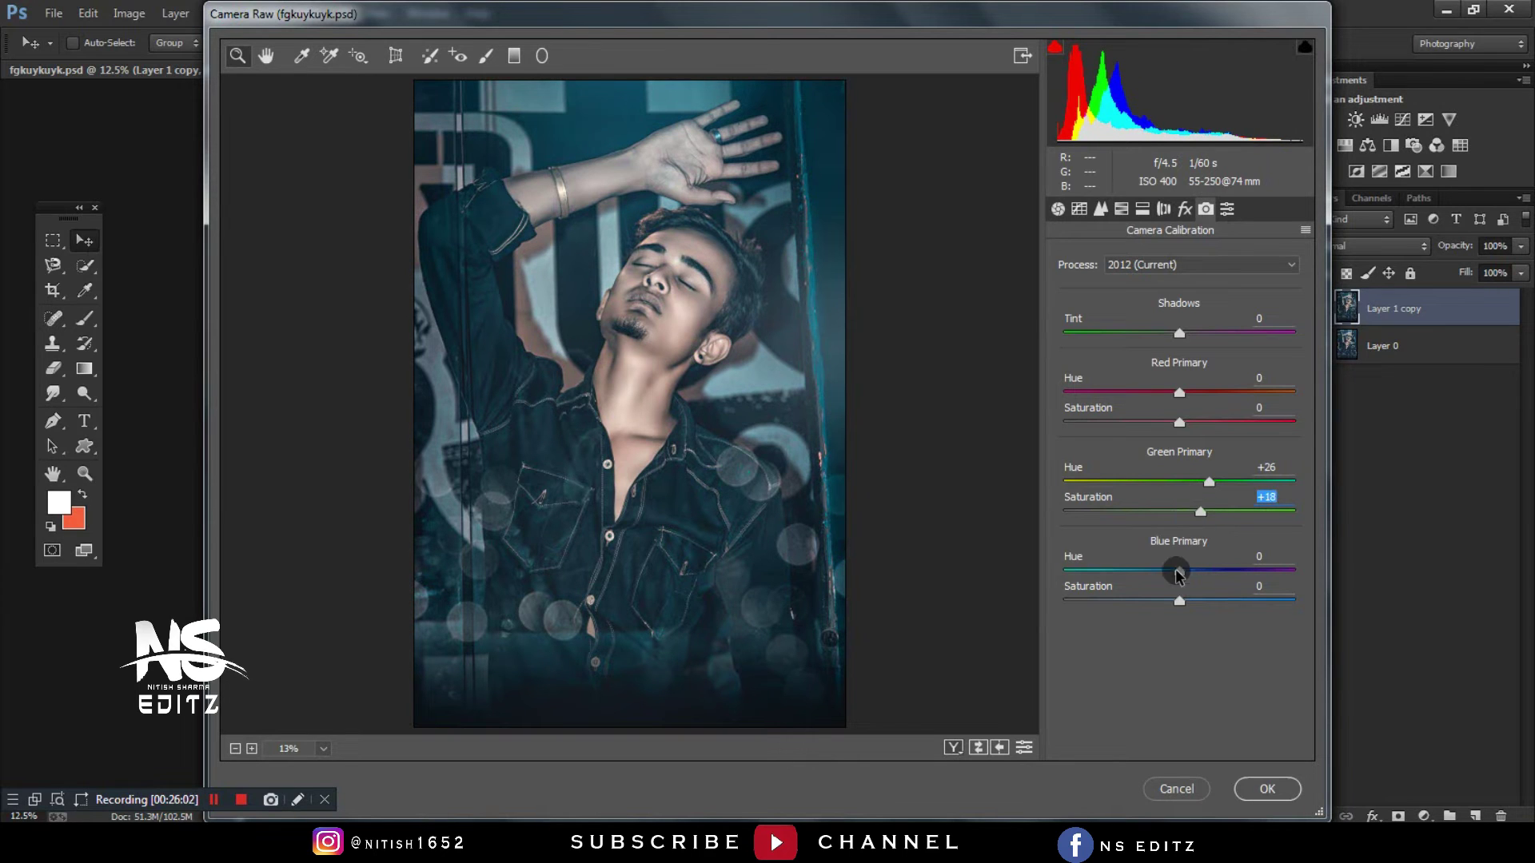
mouse_move(1179, 570)
left_mouse_down()
mouse_move(1145, 571)
mouse_move(1154, 602)
left_mouse_up()
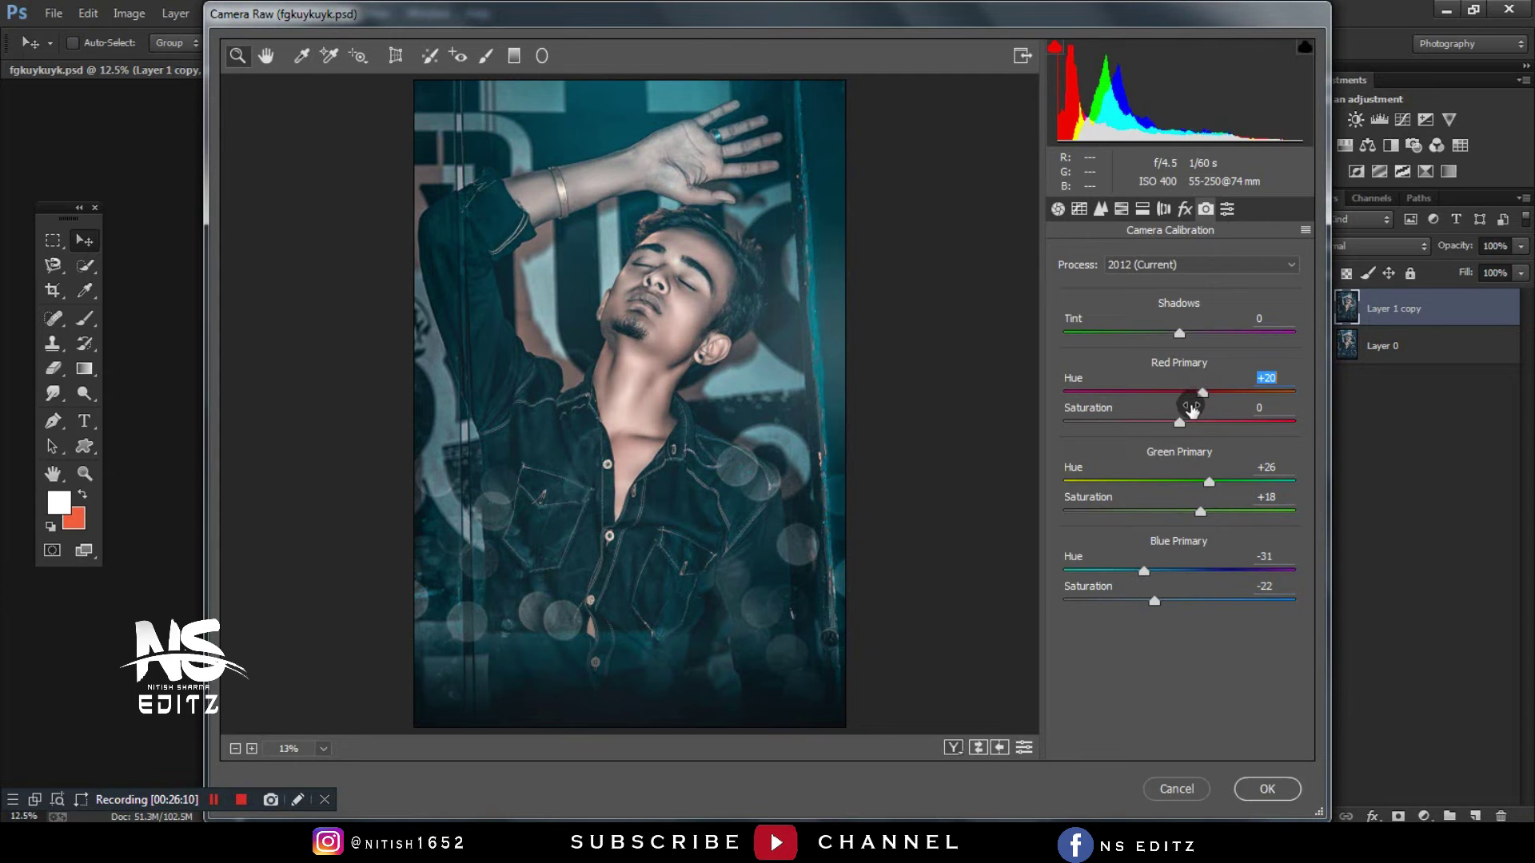
double_click(1202, 392)
double_click(1144, 570)
left_click_drag(1154, 601, 1160, 601)
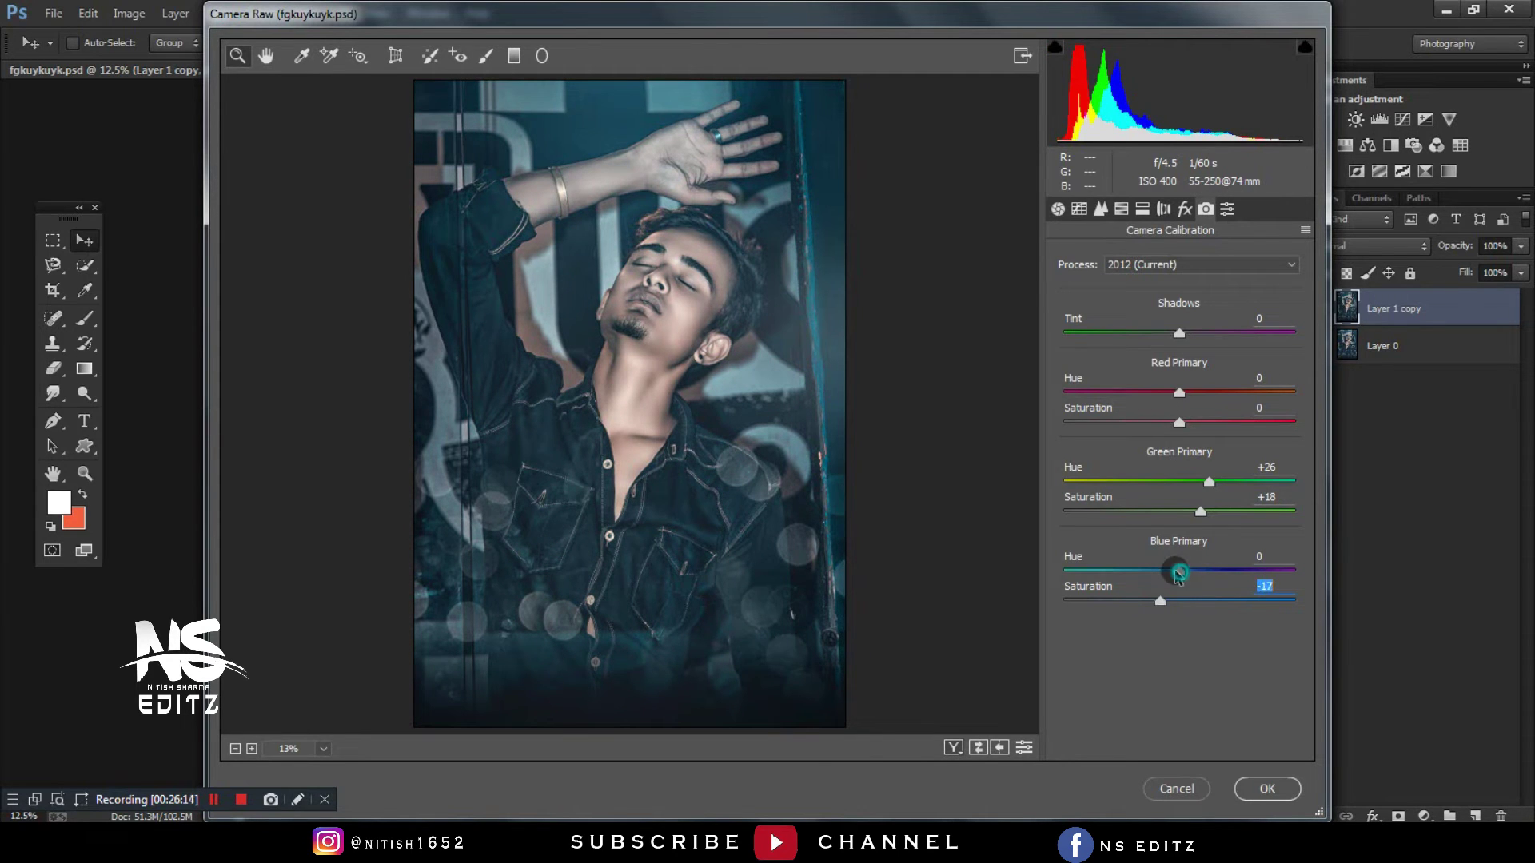
left_click(1268, 789)
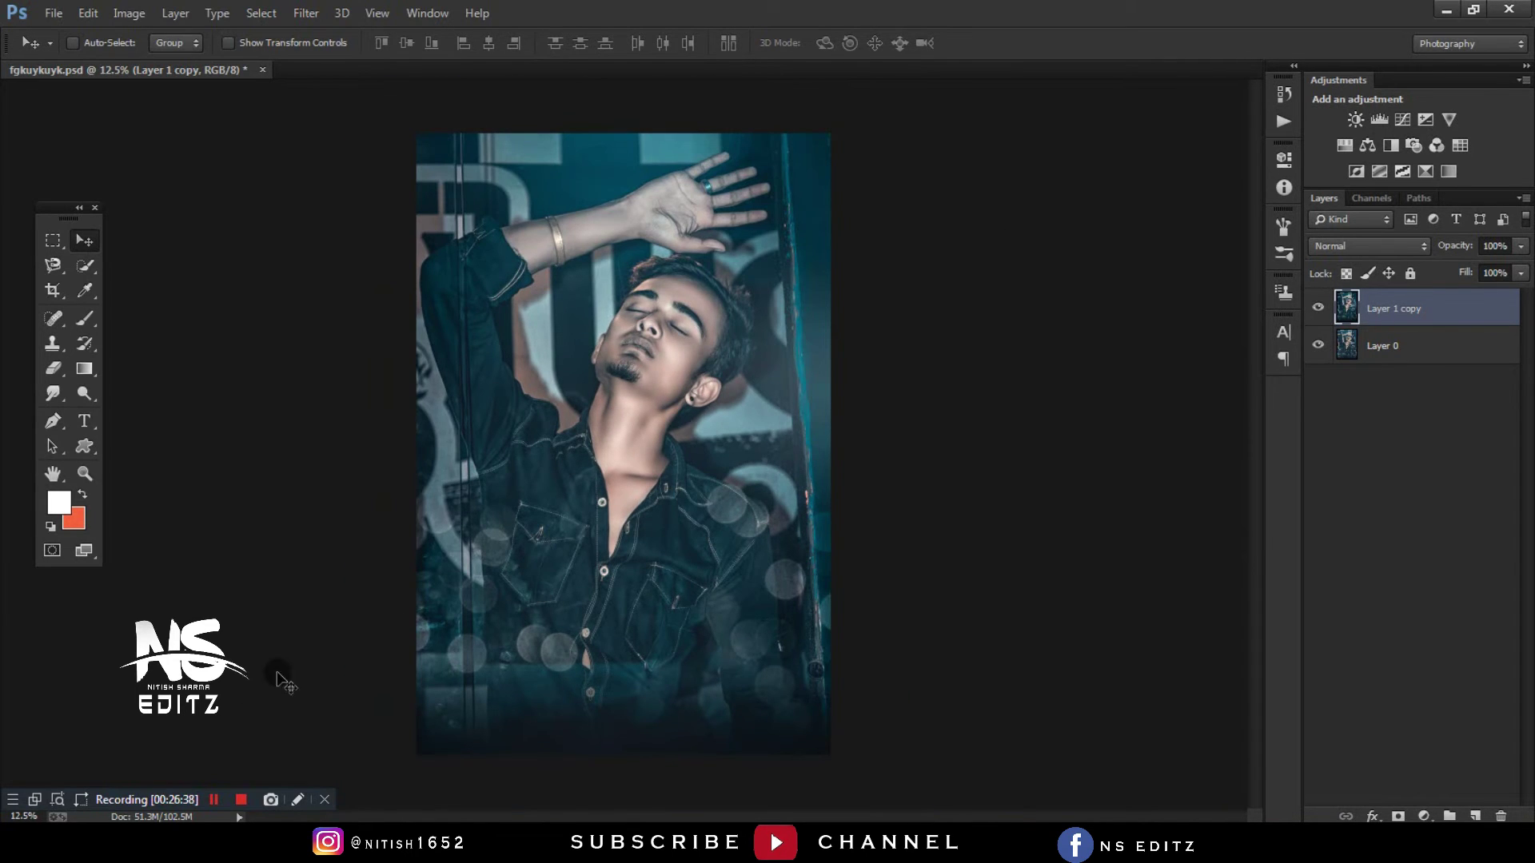
- Open ns.psd, hide the logo's drop shadows, merge its layers and drag it into the portrait
left_click(205, 800)
mouse_move(531, 272)
left_mouse_down()
mouse_move(586, 186)
mouse_move(627, 66)
left_mouse_up()
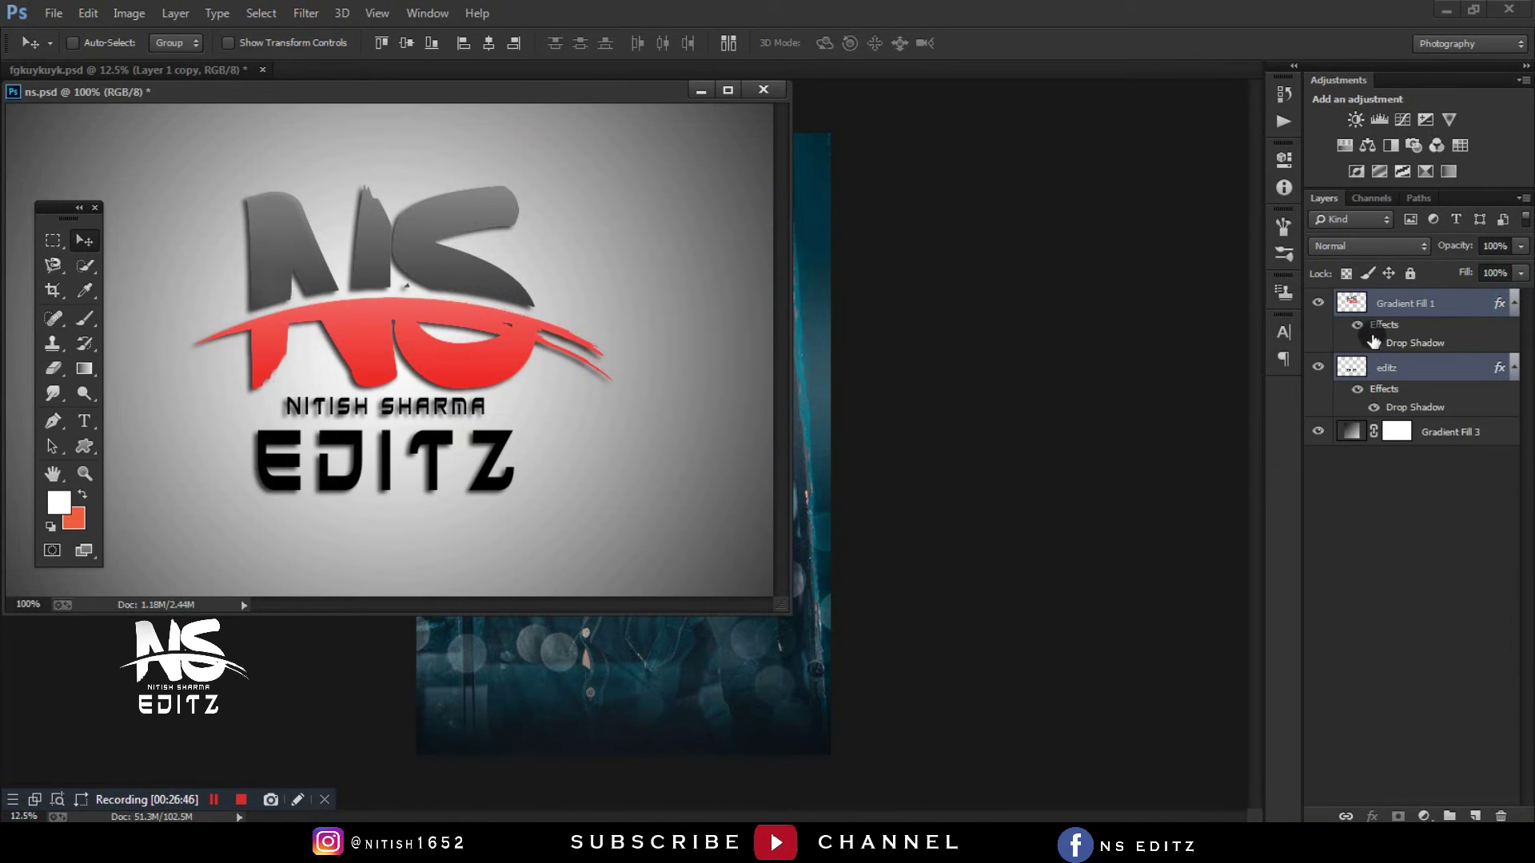
left_click(1374, 342)
left_click(1357, 390)
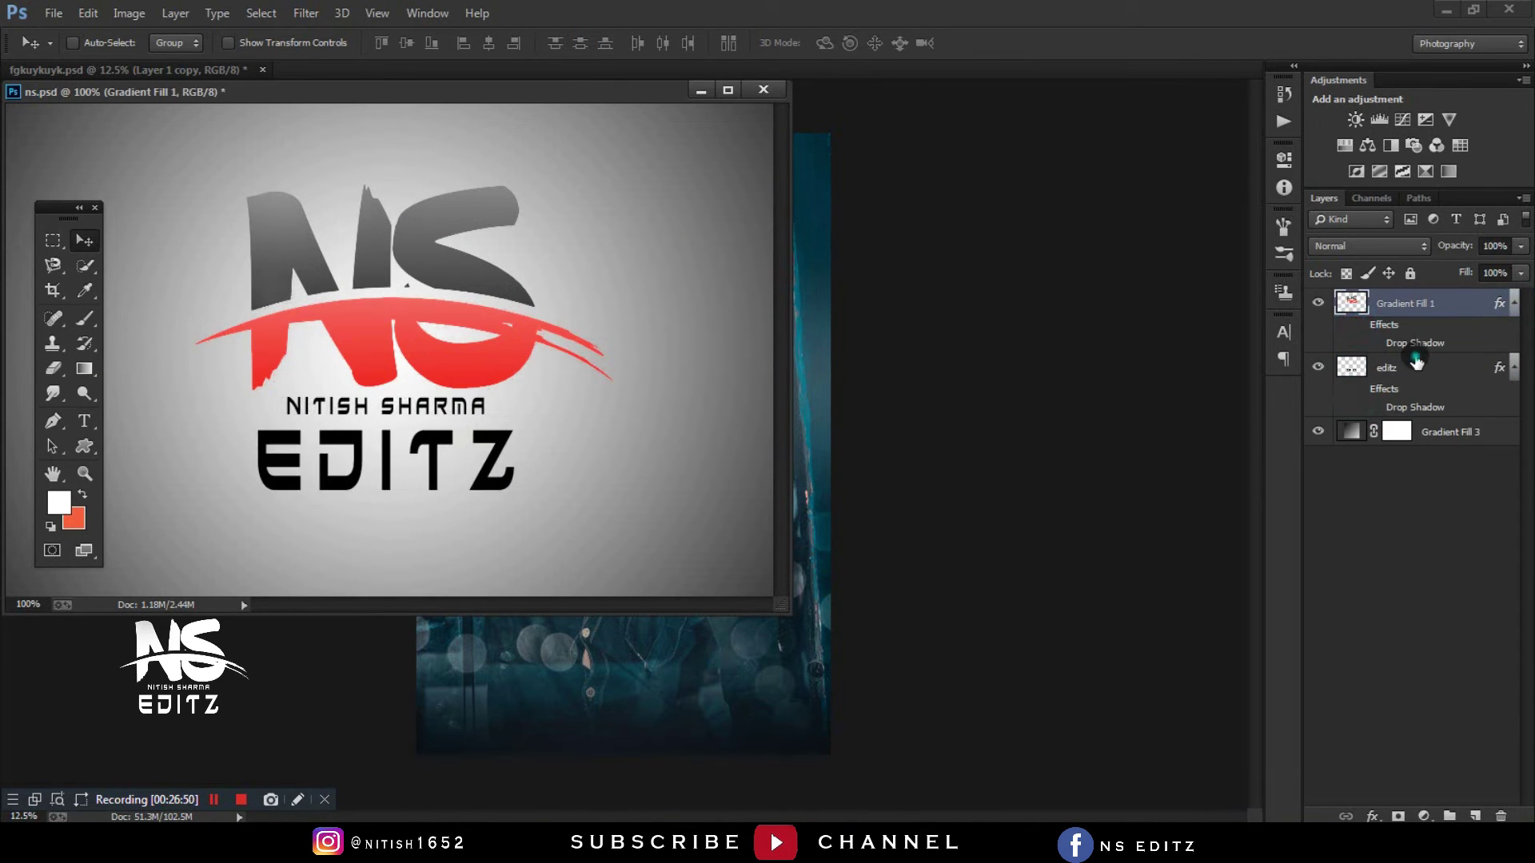
right_click(1415, 362)
left_click(1191, 434)
mouse_move(367, 308)
left_mouse_down()
mouse_move(756, 676)
mouse_move(741, 468)
left_mouse_up()
key("ctrl+w")
key("n")
- Turn the logo white with a clipped Hue/Saturation at Lightness +100, then merge them
left_click(1341, 152)
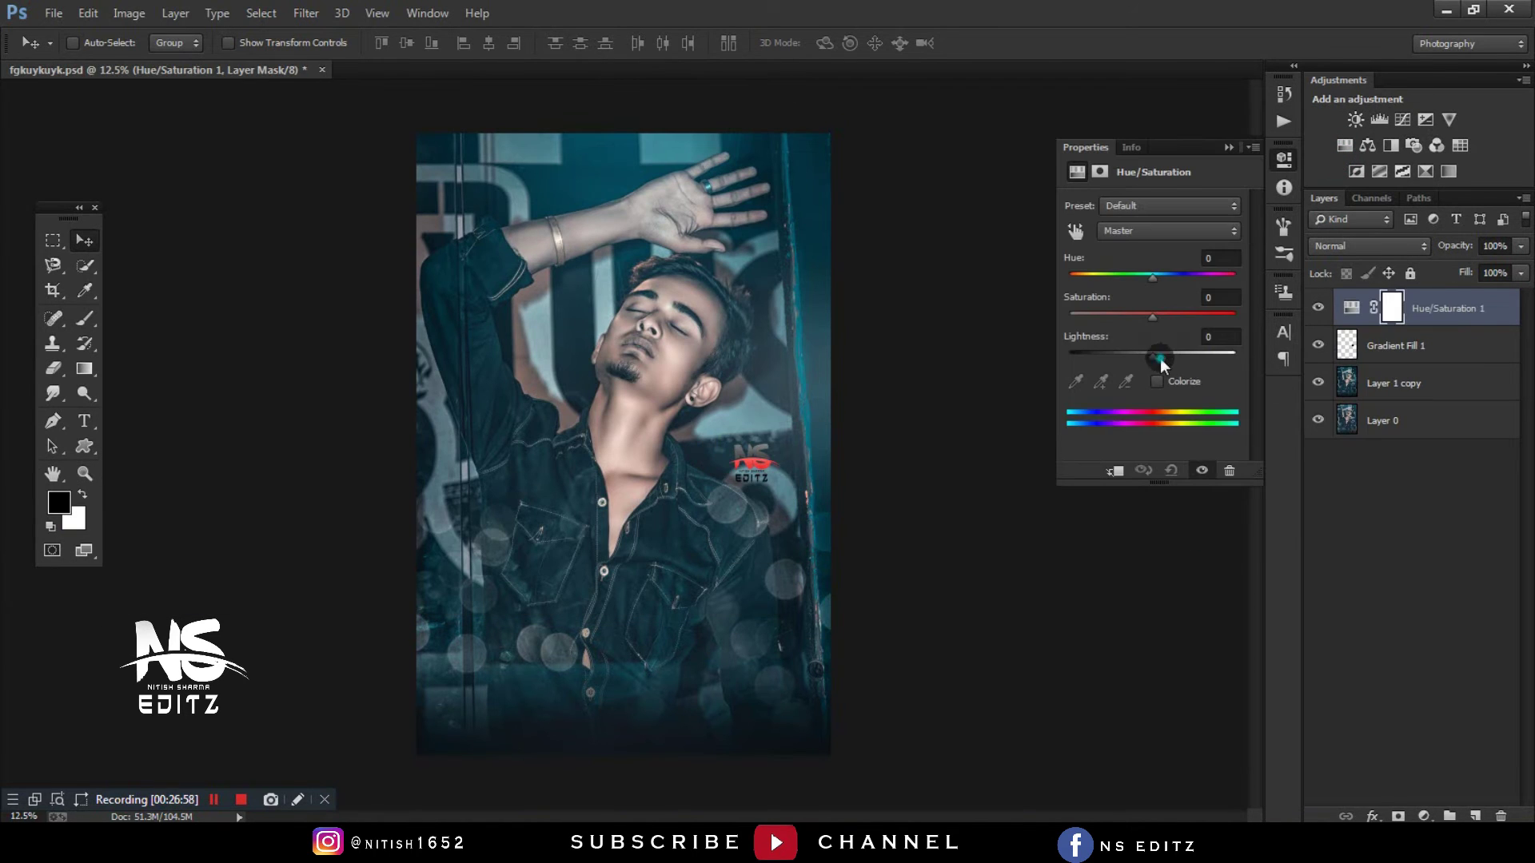
left_click_drag(1158, 351, 1241, 351)
left_click(1120, 465)
left_click_drag(1236, 121, 1217, 176)
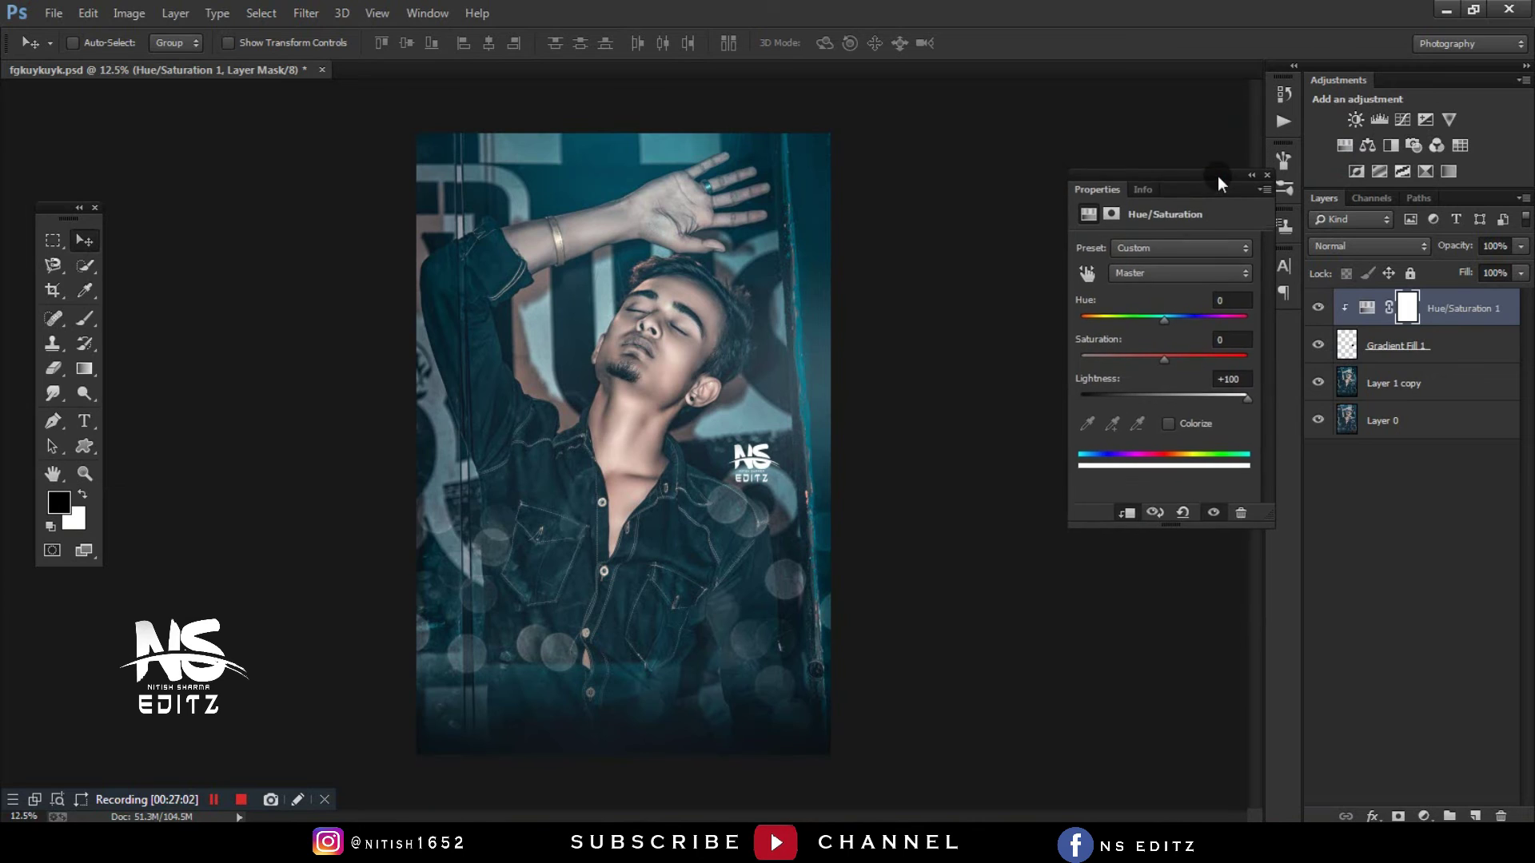
double_click(1217, 176)
left_click(1407, 345, "shift")
right_click(1407, 345)
left_click(1193, 521)
- Scale the logo to 50% and move it up beside the chest
key("ctrl+t")
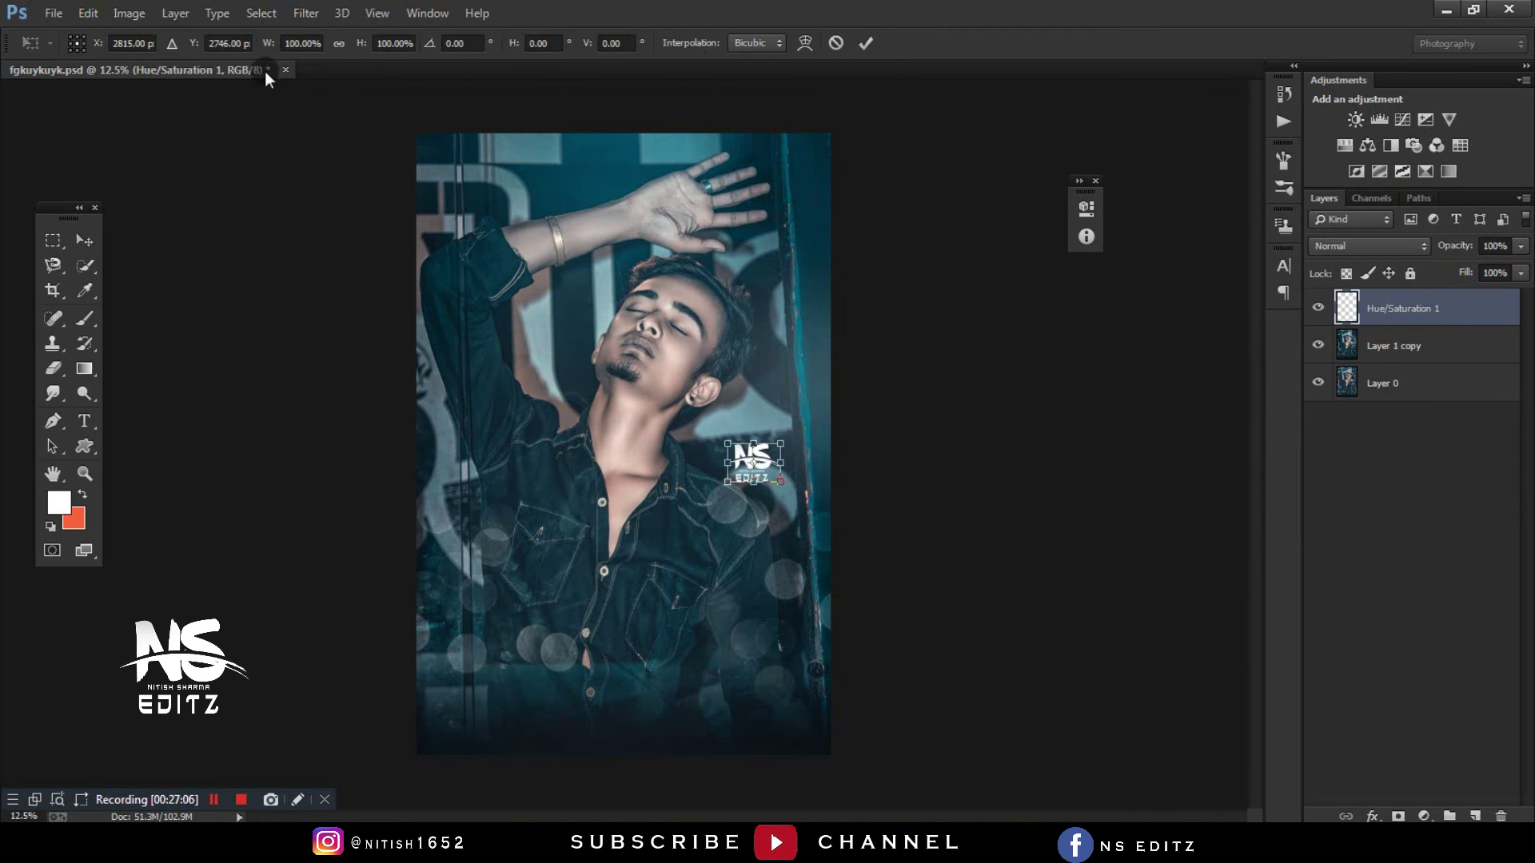
left_click(300, 43)
type("50")
key("Tab")
key("Return")
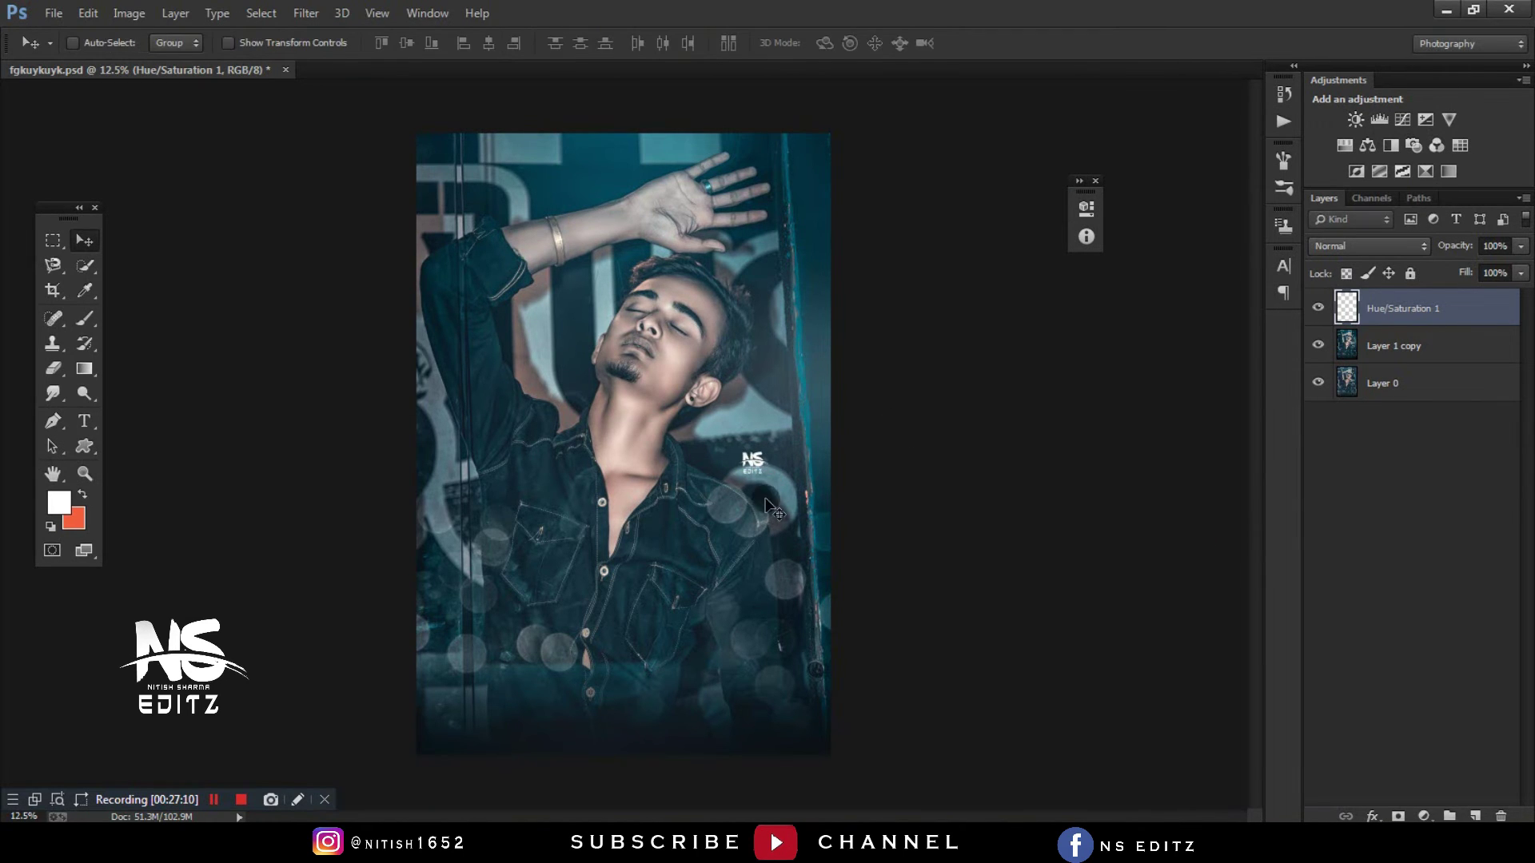
left_click_drag(784, 576, 779, 485)
- Add a white SEX VIRUS text caption on the lower chest
key("ctrl+t")
key("Return")
key("t")
left_click(553, 640)
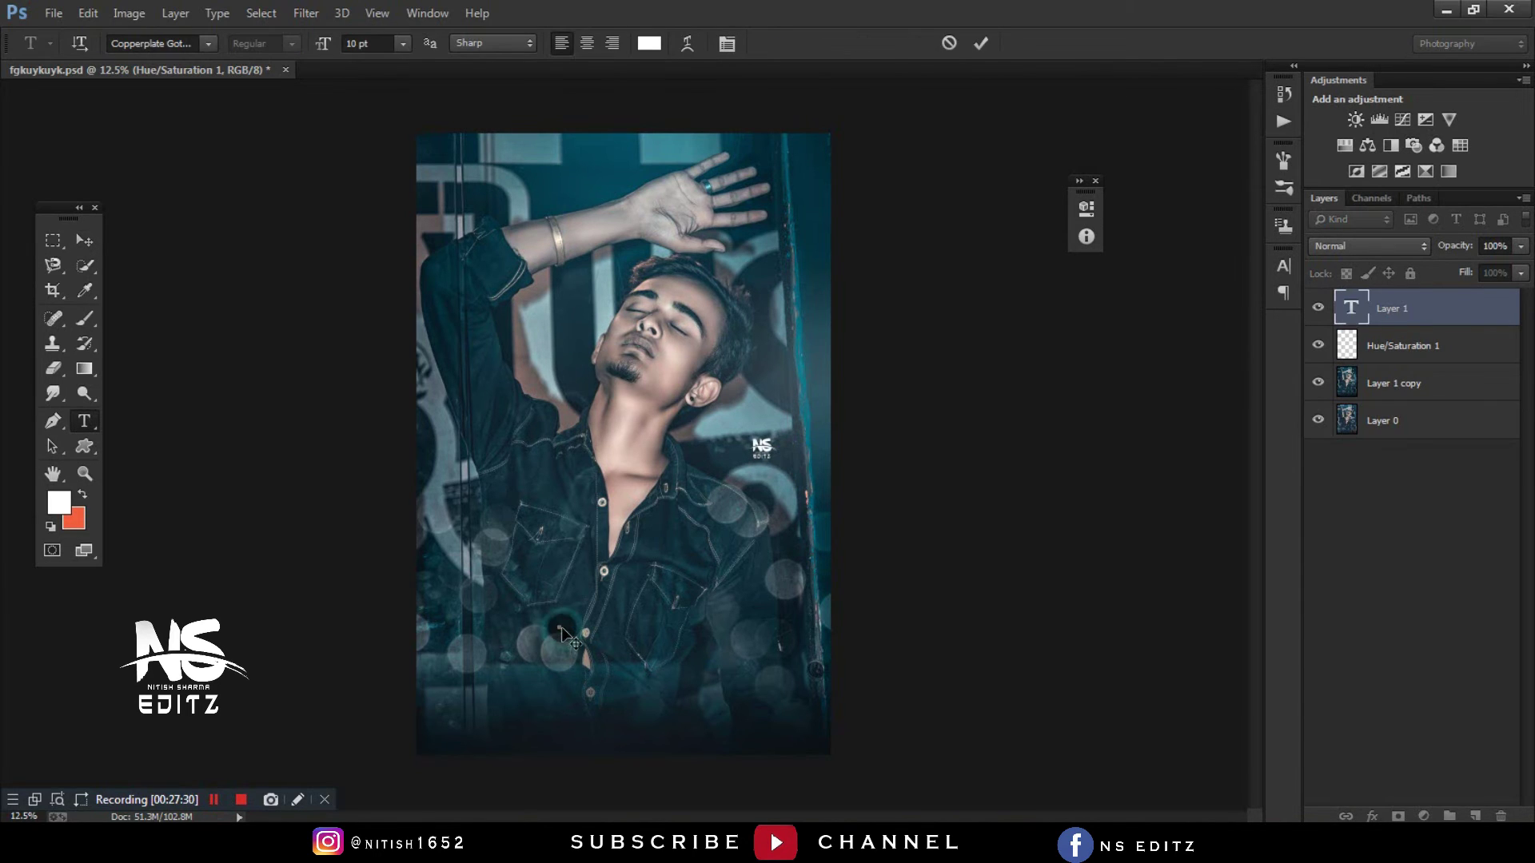
left_click(980, 44)
left_click(570, 584)
left_click(982, 43)
- Enlarge the caption and fix its text to read SEX VIRUS
key("ctrl+t")
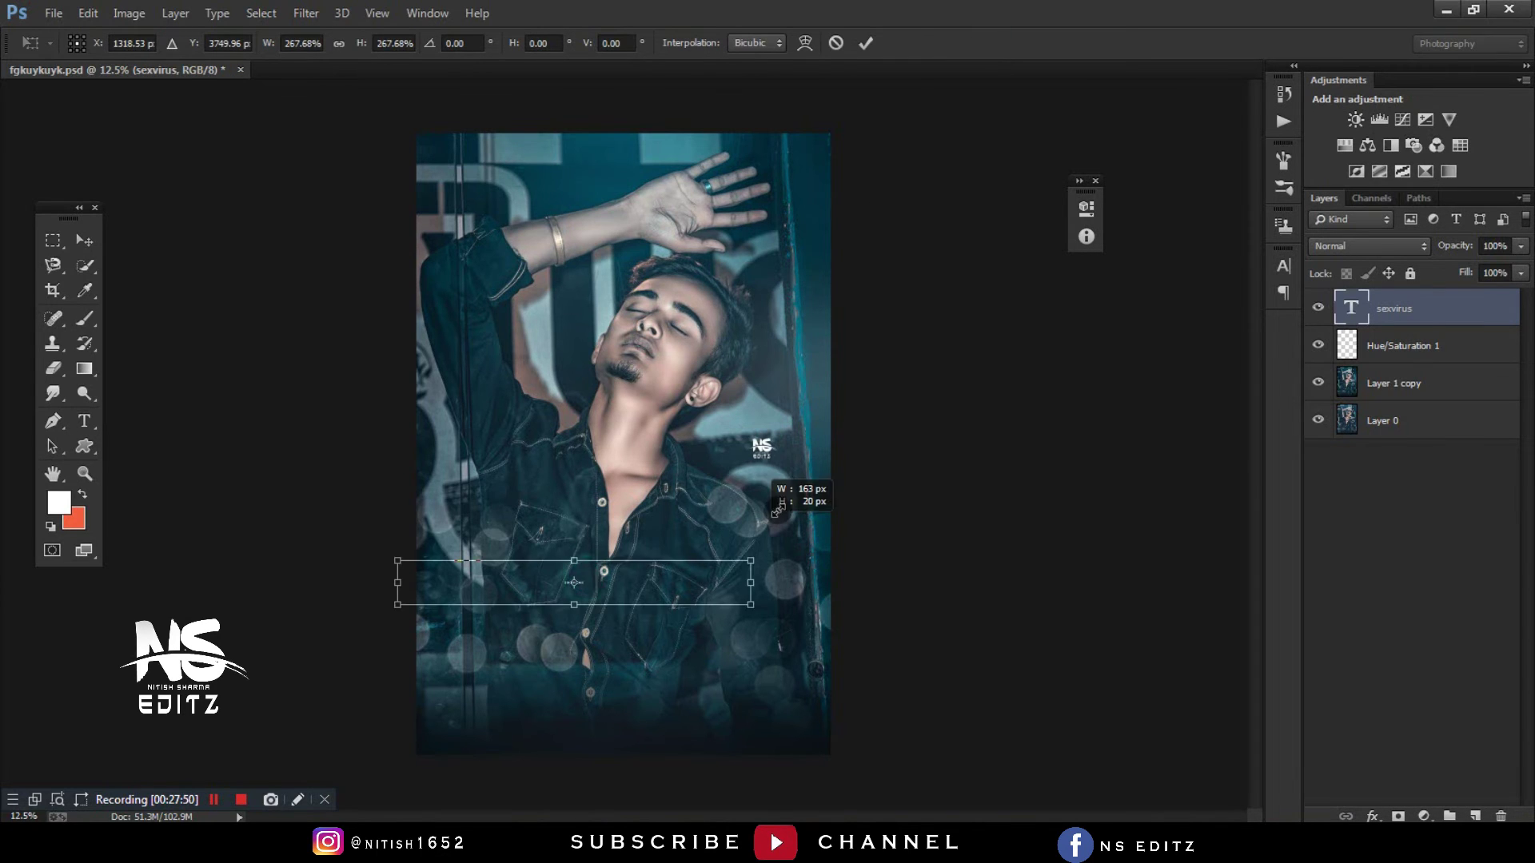
key("Return")
left_click(575, 586)
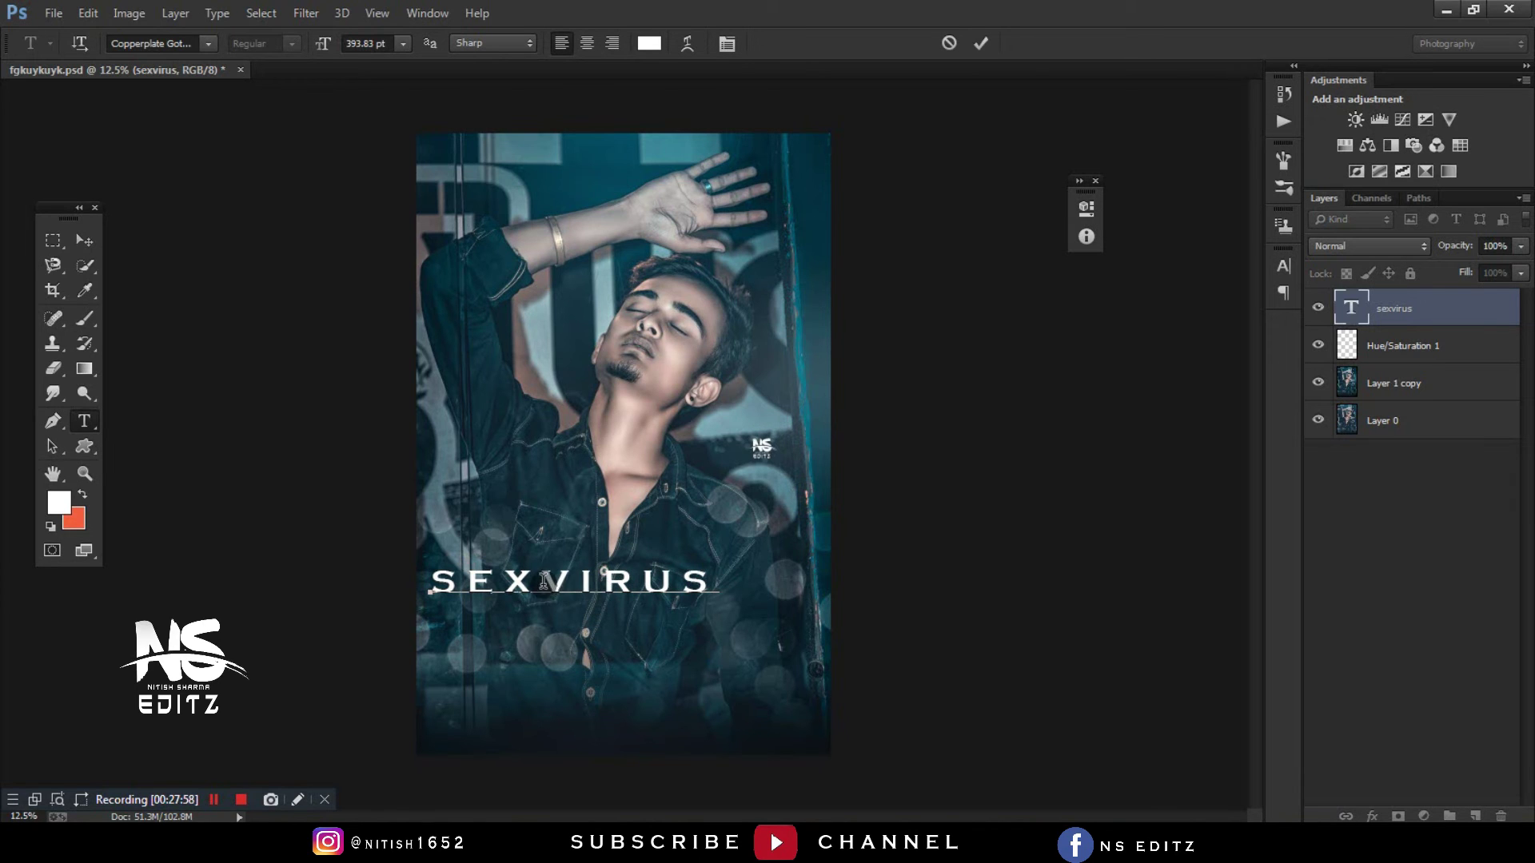
left_click(544, 581)
left_click(986, 45)
- Squash the caption and move it toward the bottom of the portrait
key("v")
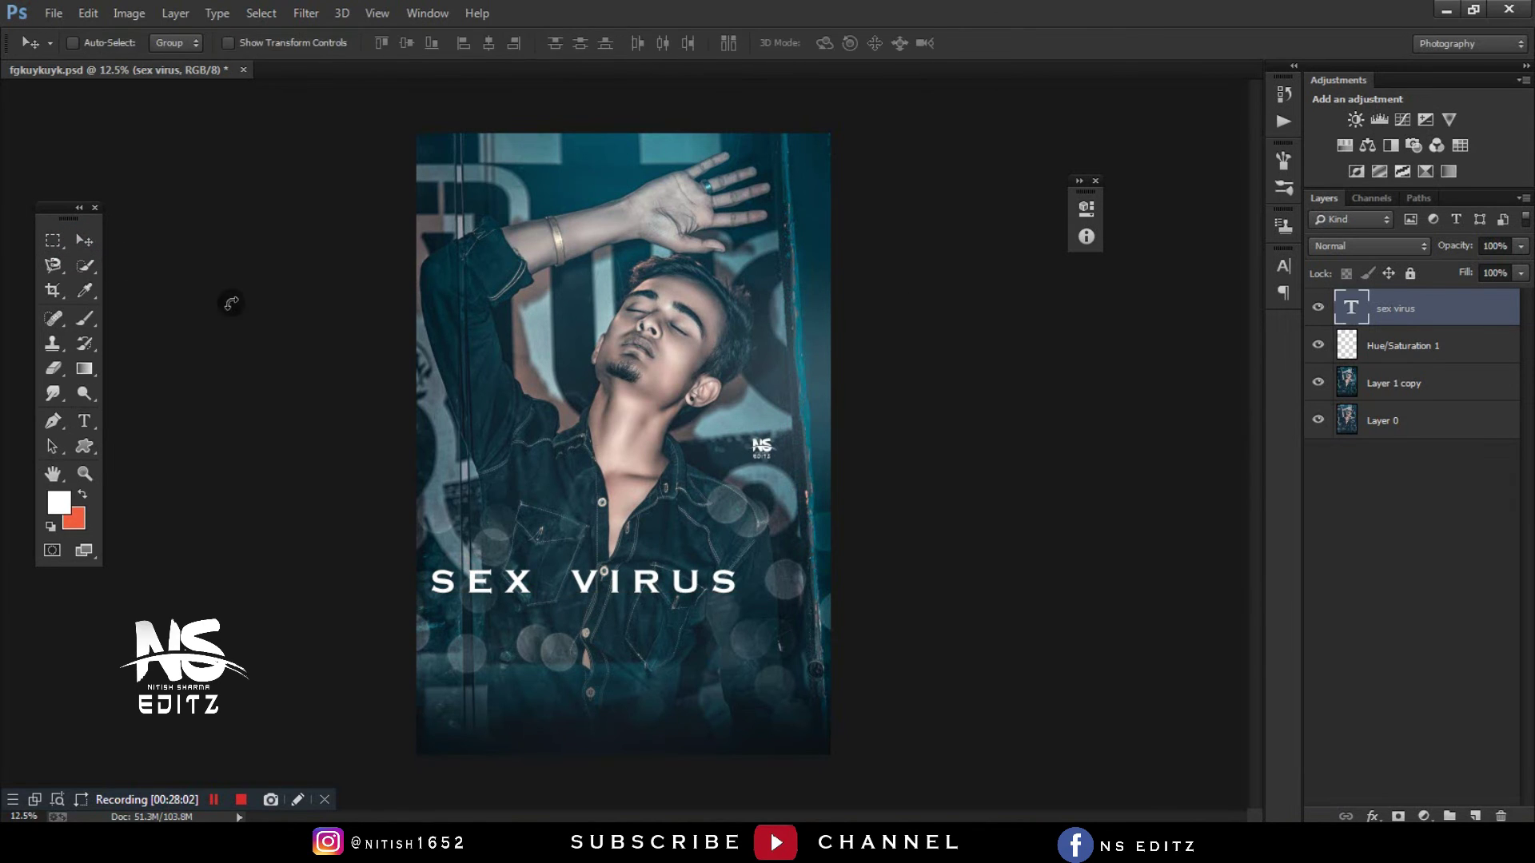
key("ctrl+t")
mouse_move(747, 551)
left_mouse_down()
mouse_move(686, 569)
mouse_move(703, 576)
left_mouse_up()
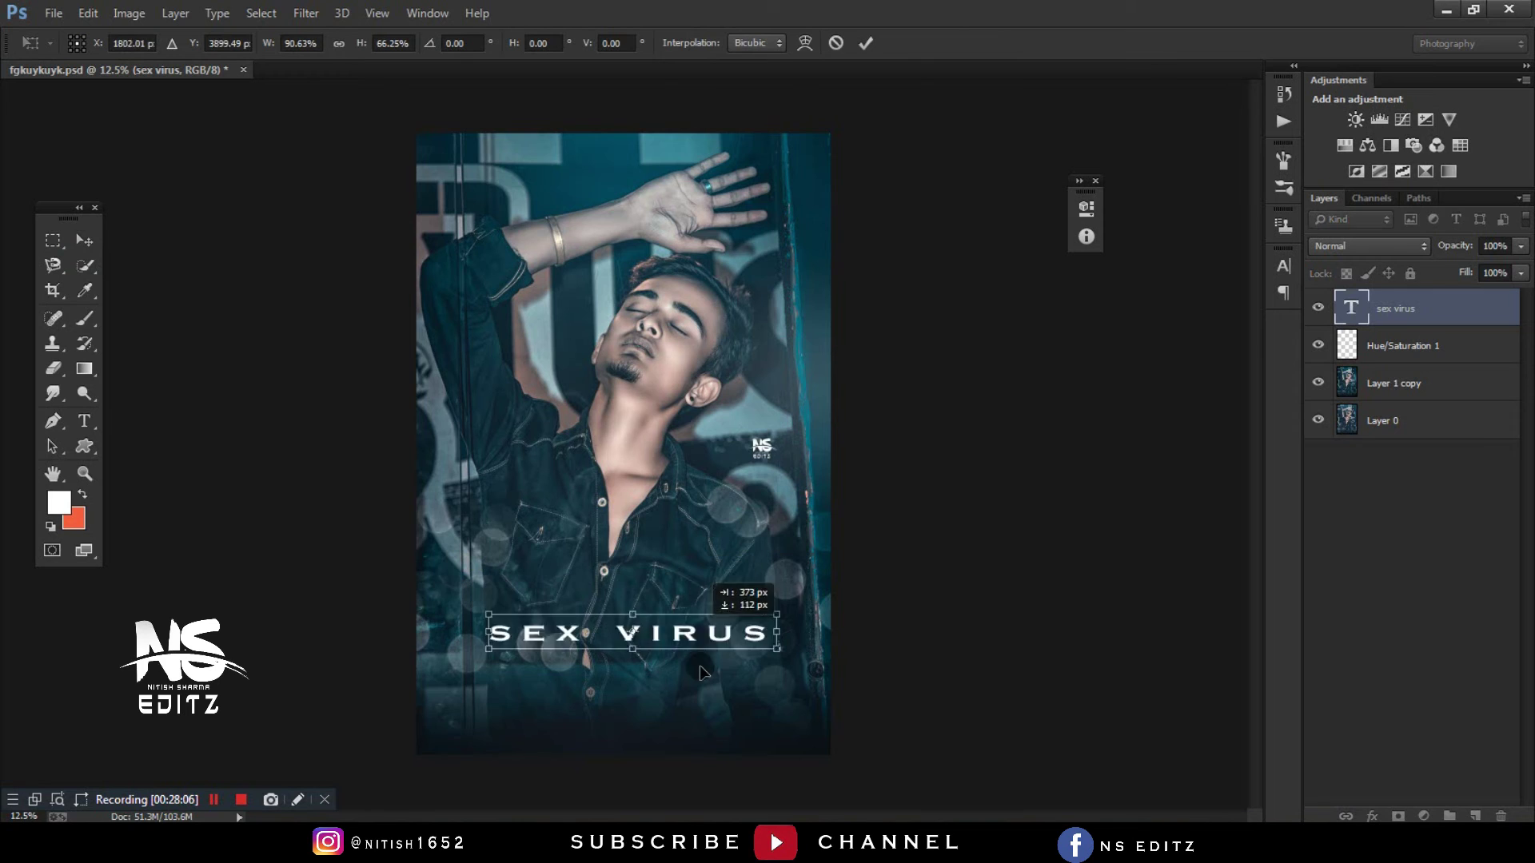
mouse_move(607, 580)
left_mouse_down()
mouse_move(600, 701)
mouse_move(686, 702)
left_mouse_up()
- Centre the caption horizontally on the canvas using a full-canvas selection and the align buttons
key("Return")
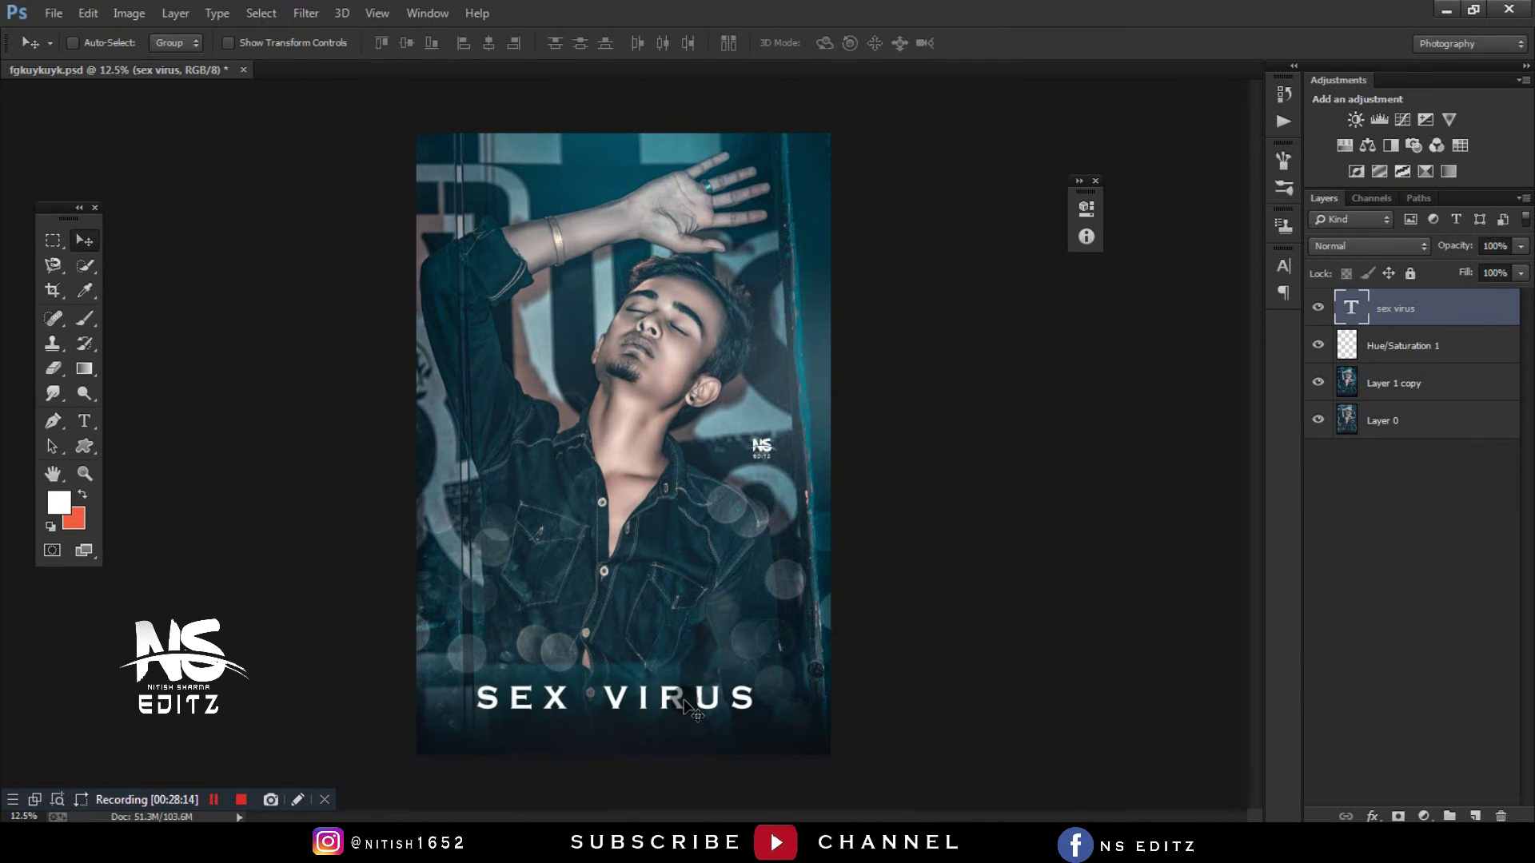
left_click(1414, 384)
key("ctrl+a")
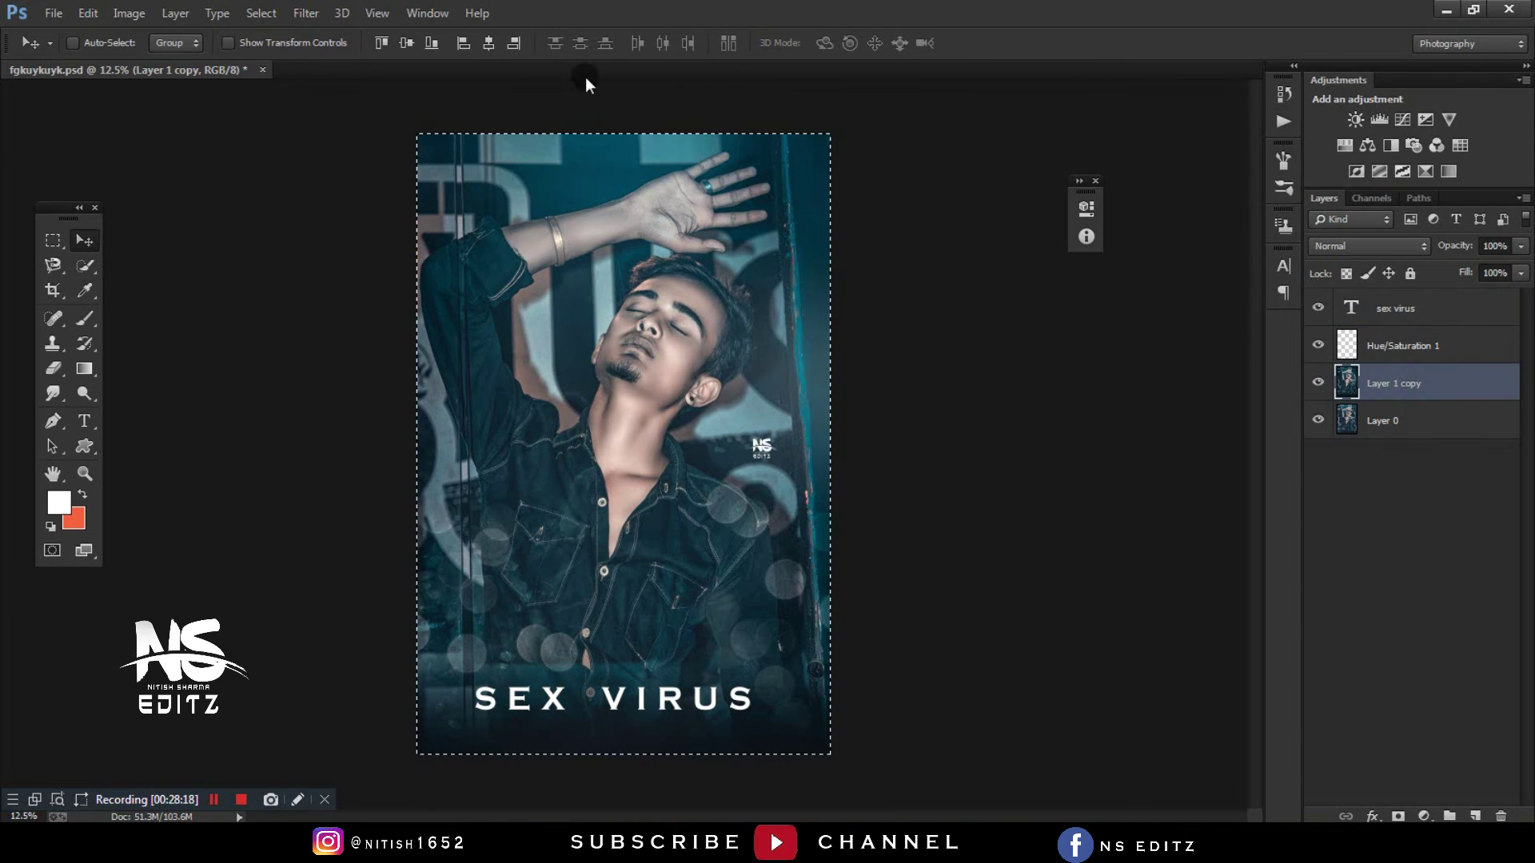
left_click(1407, 316)
left_click(432, 42)
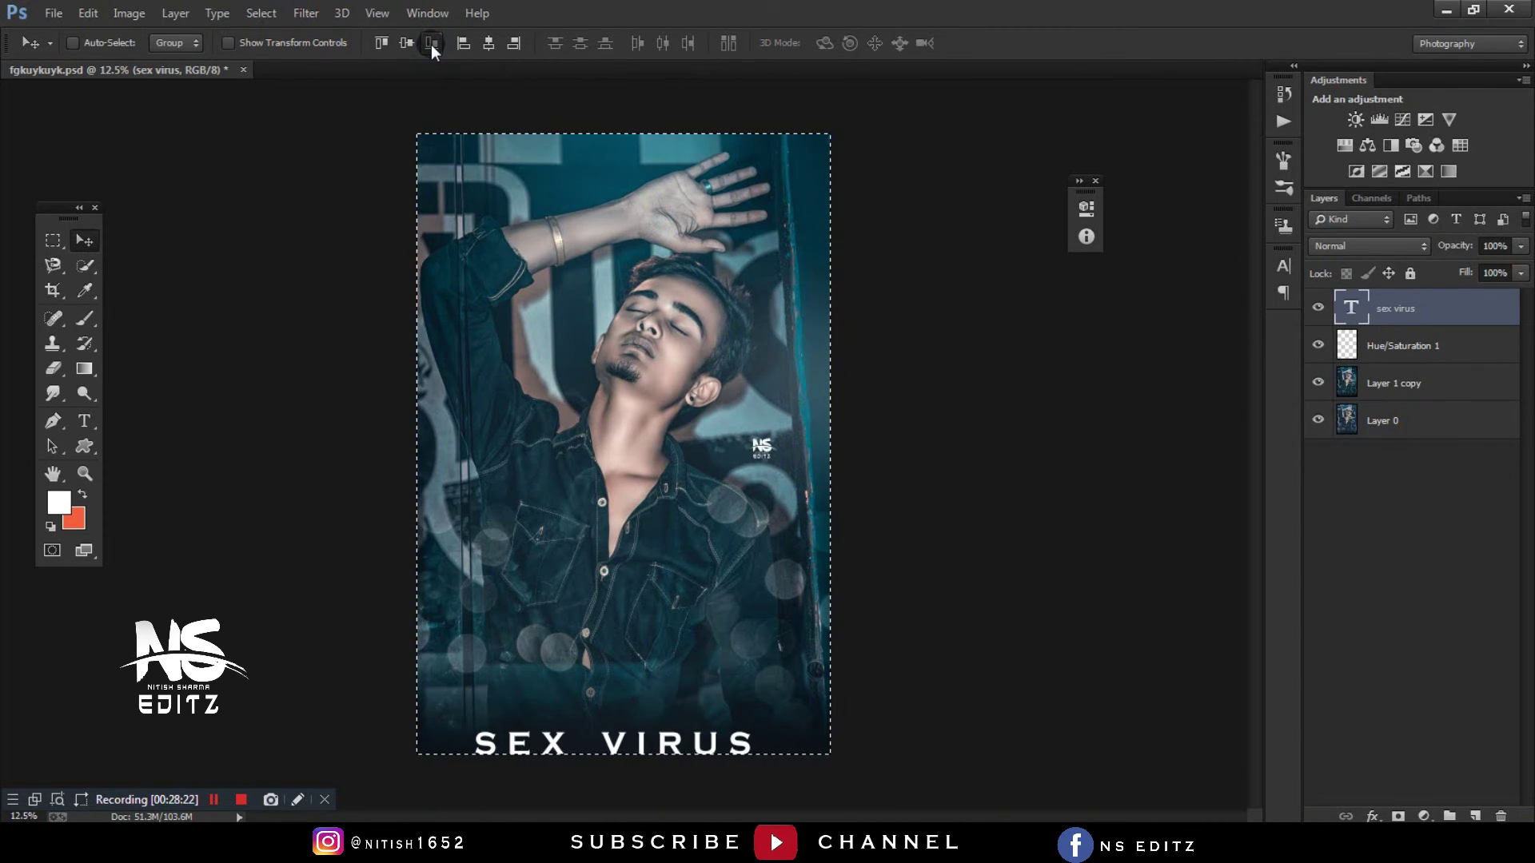
left_click(382, 42)
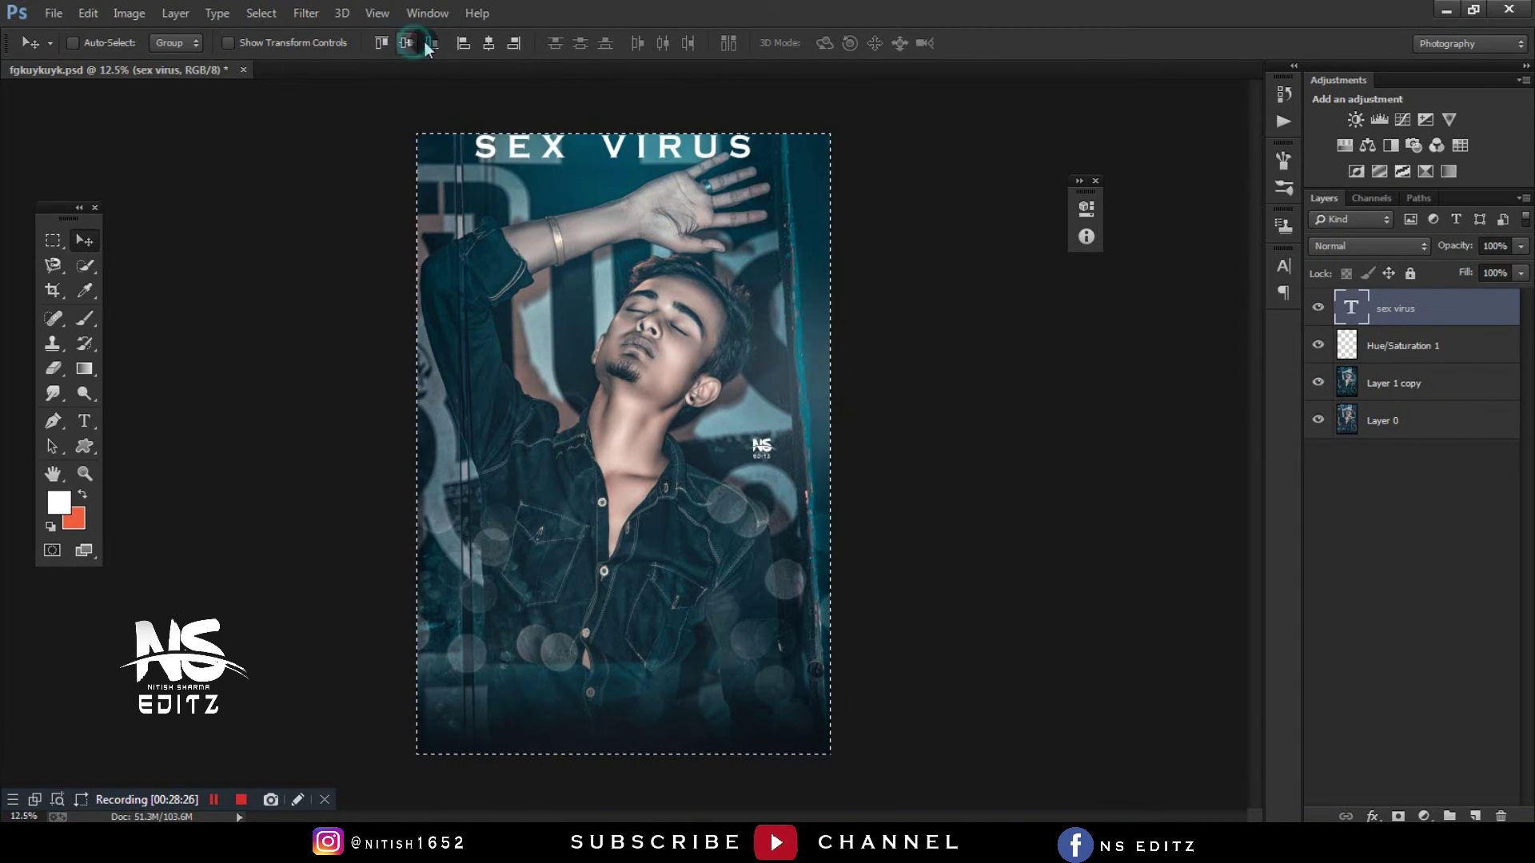
- Nudge the caption down with three Shift+Down presses
key("Up")
left_click(772, 334)
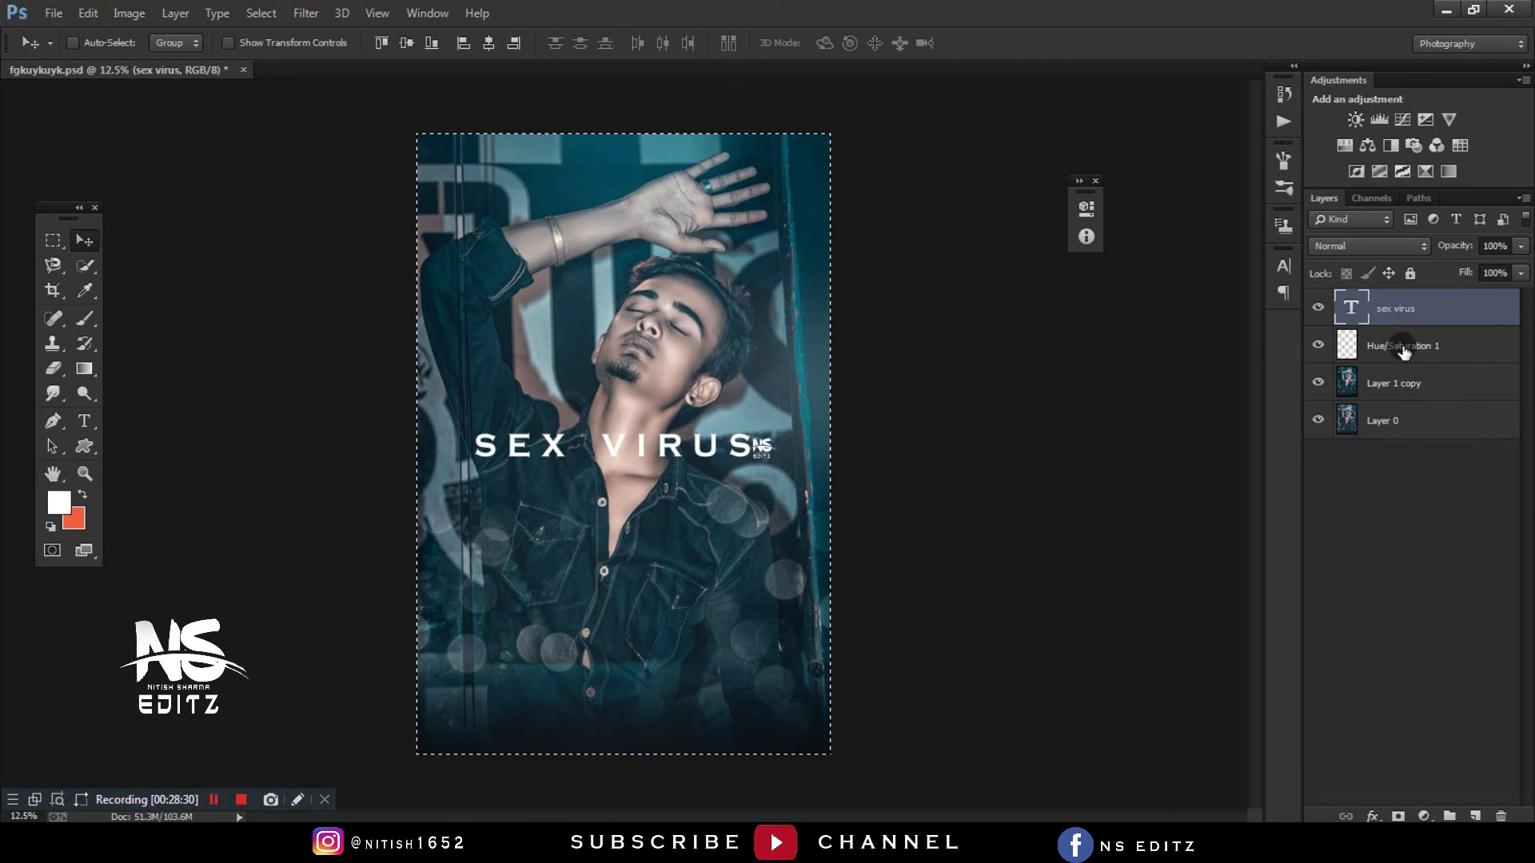
key("shift+Down")
key("shift+Down")
key("shift+Down")
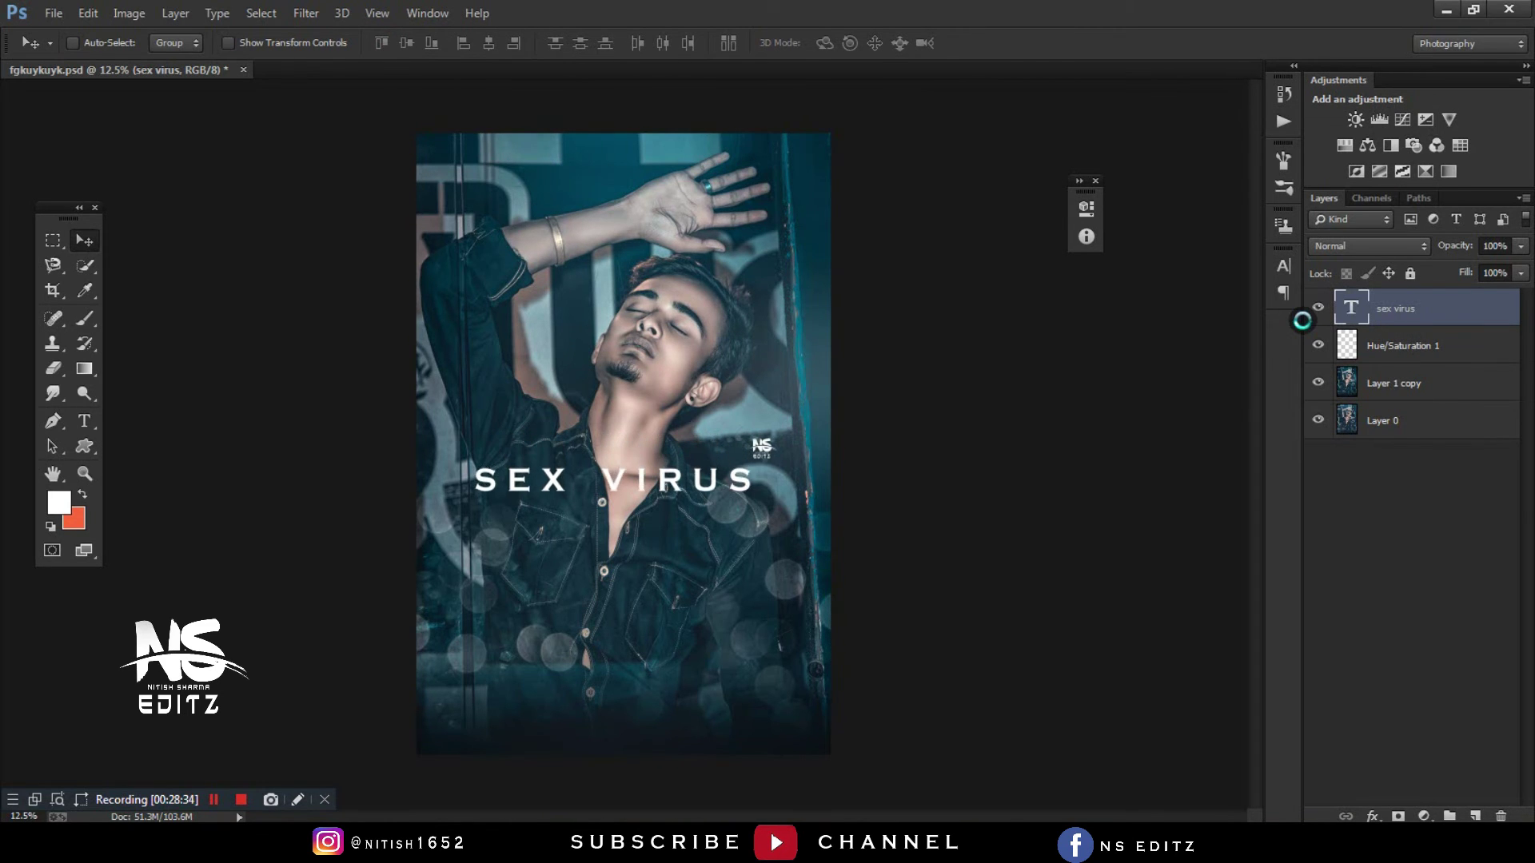
key("shift+Down")
key("shift+Down")
key("shift+Down")
key("shift+Down")
key("shift+Down")
key("shift+Down")
key("shift+Down")
key("shift+Down")
key("shift+Down")
key("shift+Down")
key("shift+Down")
key("shift+Down")
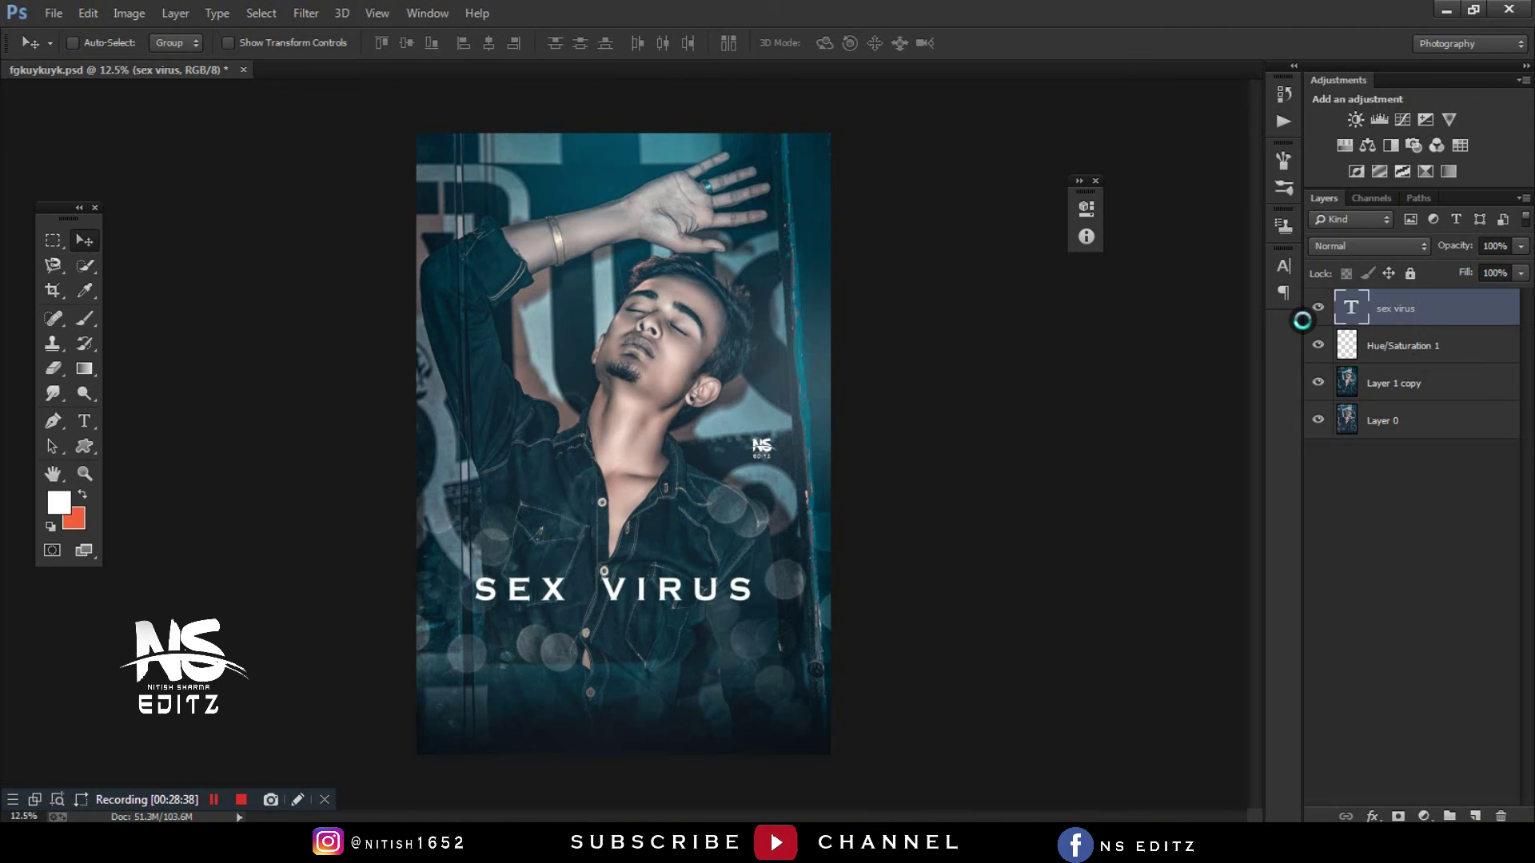
key("shift+Down")
key("shift+Down")
key("shift+Down")
key("shift+Down")
key("shift+Down")
key("shift+Down")
key("shift+Down")
key("shift+Down")
key("shift+Down")
key("shift+Down")
key("shift+Down")
key("shift+Down")
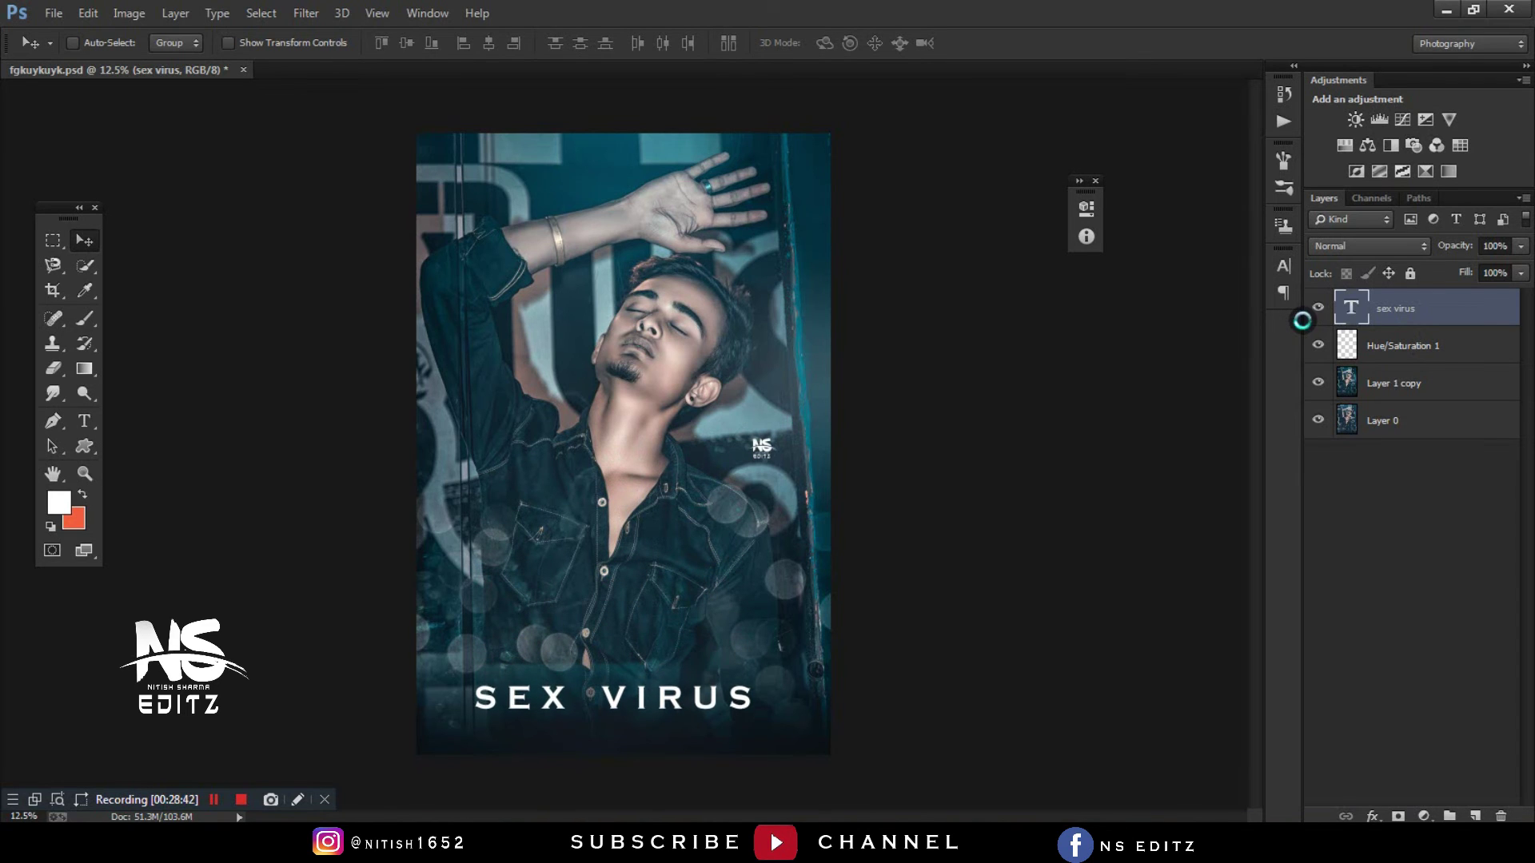
- Rasterize the caption and expand a selection around its letters by 18
right_click(1428, 320)
left_click(1143, 216)
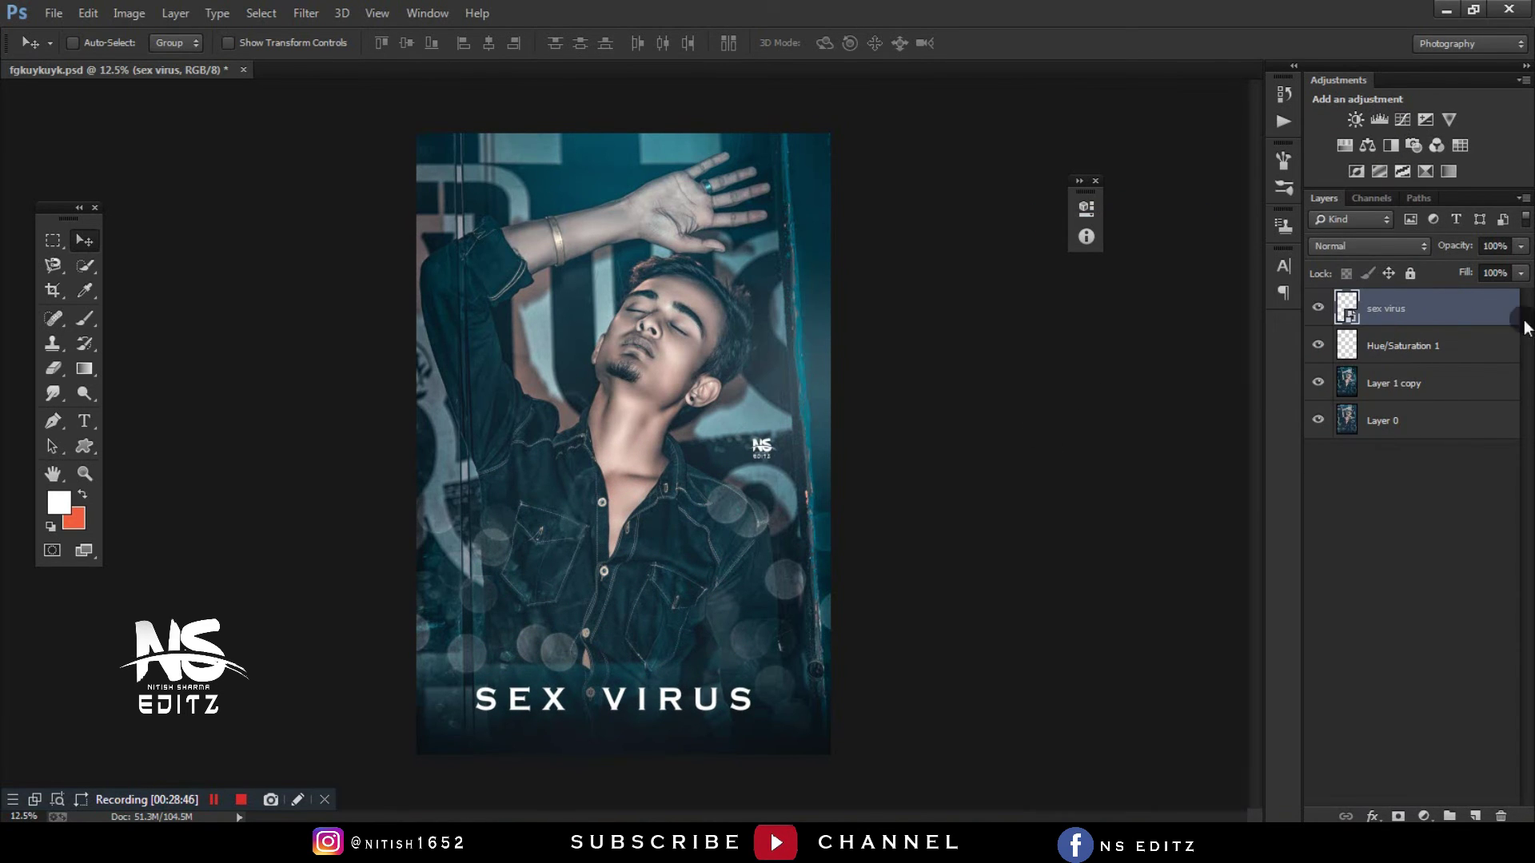
right_click(1388, 307)
left_click(1179, 251)
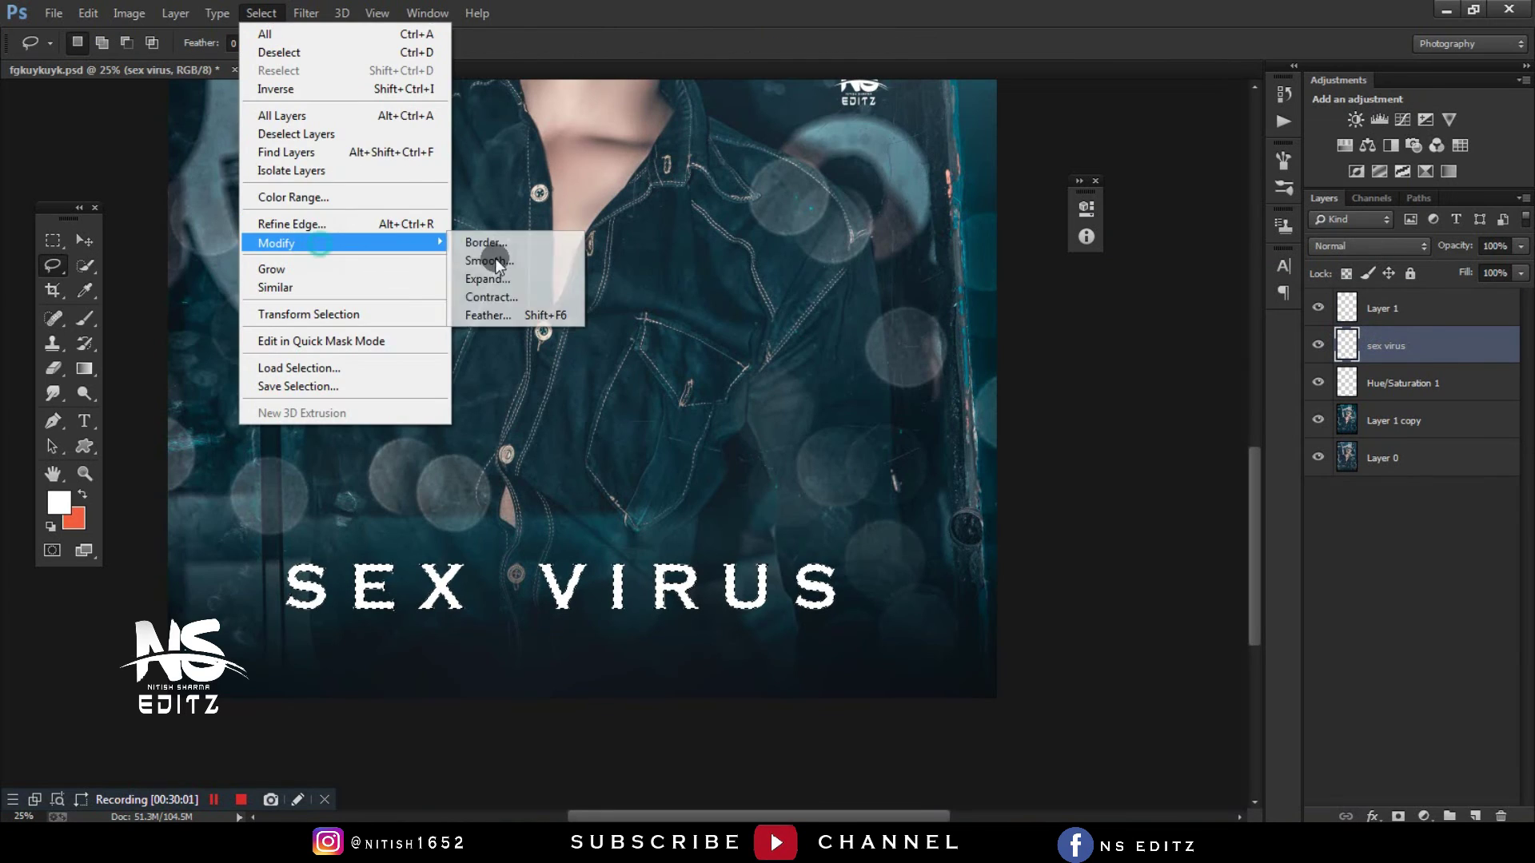
left_click(488, 279)
type("18")
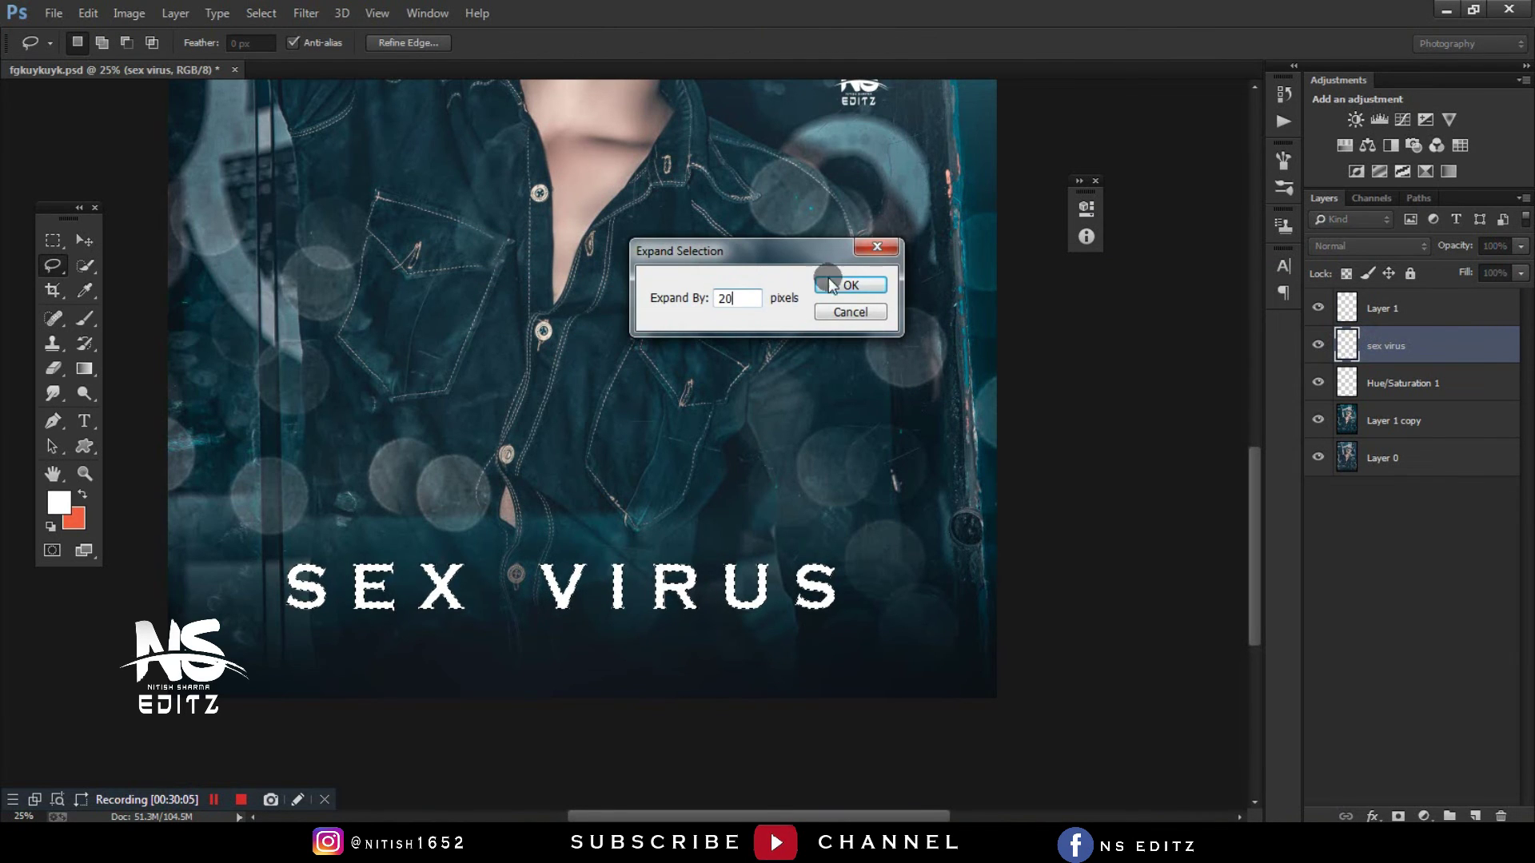
left_click(849, 285)
- Fill the expanded selection with red on a new empty layer
left_click(84, 290)
left_click(1384, 308)
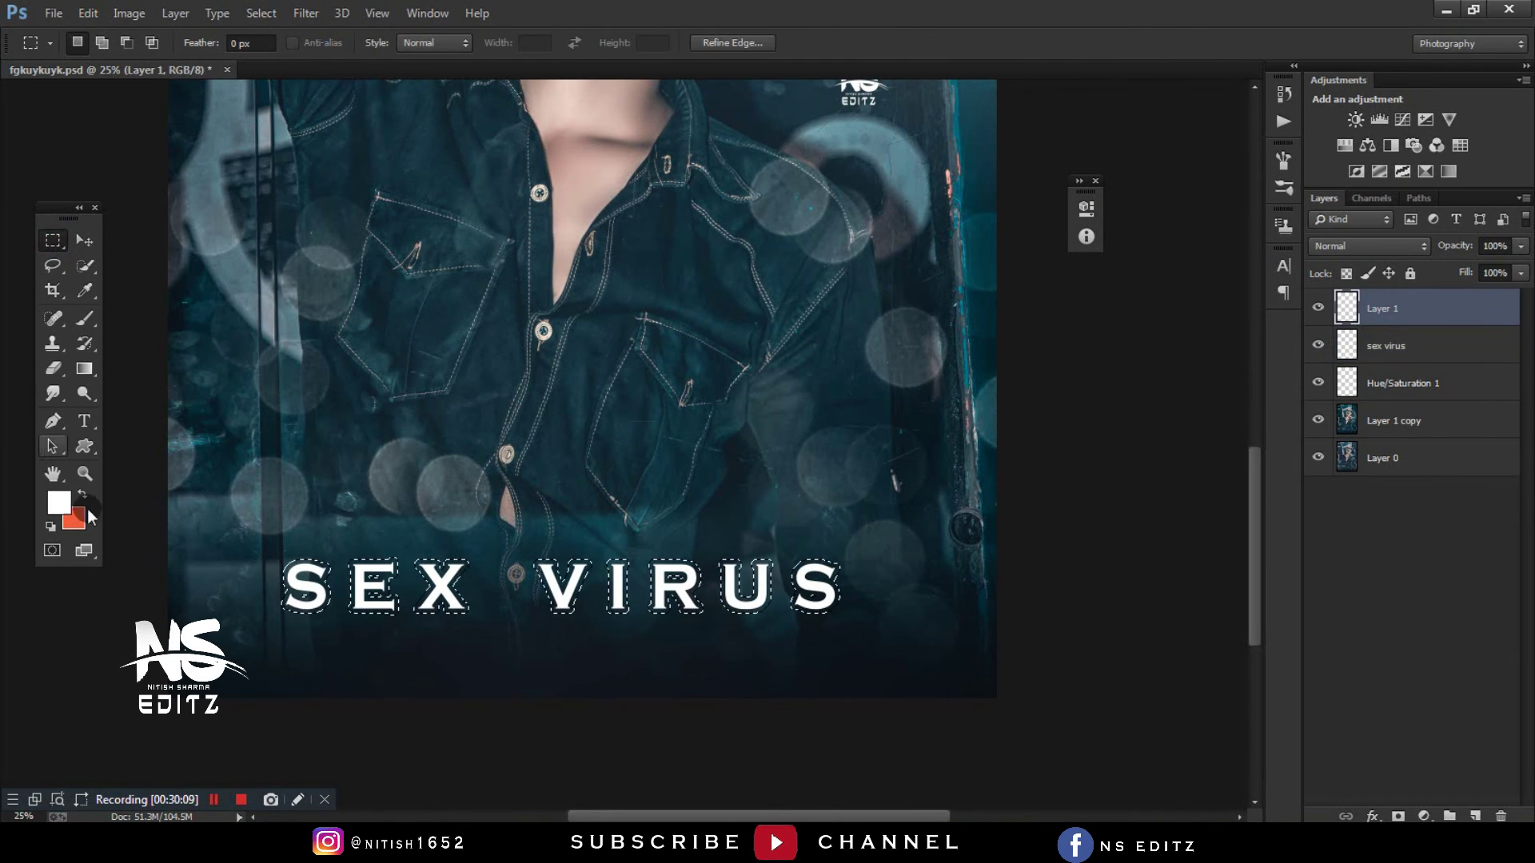
left_click(58, 502)
left_click_drag(1132, 424, 1133, 324)
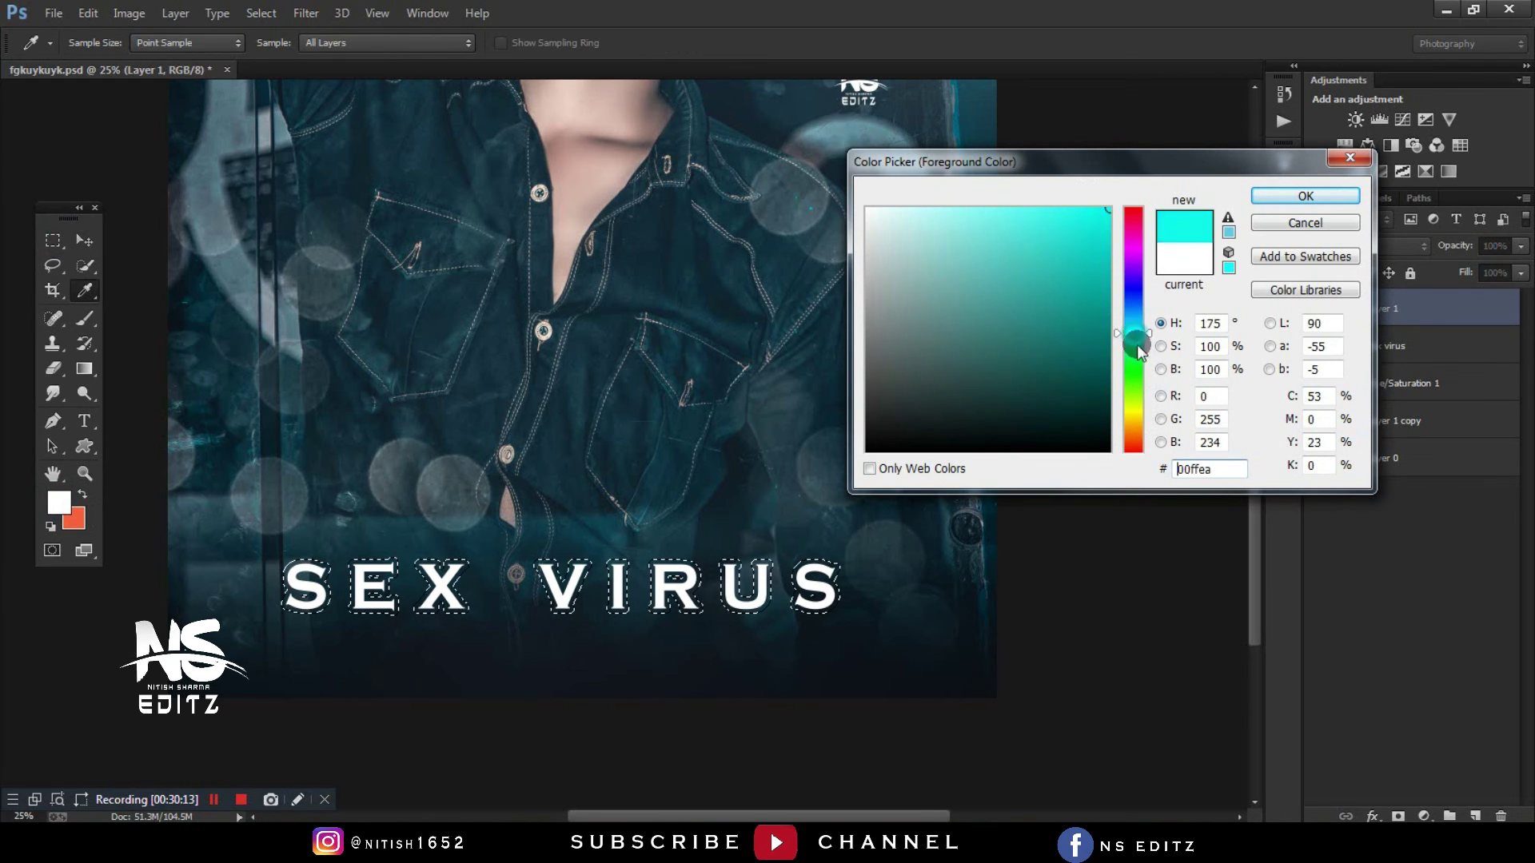
left_click(1108, 208)
left_click(1258, 200)
key("b")
key("alt+BackSpace")
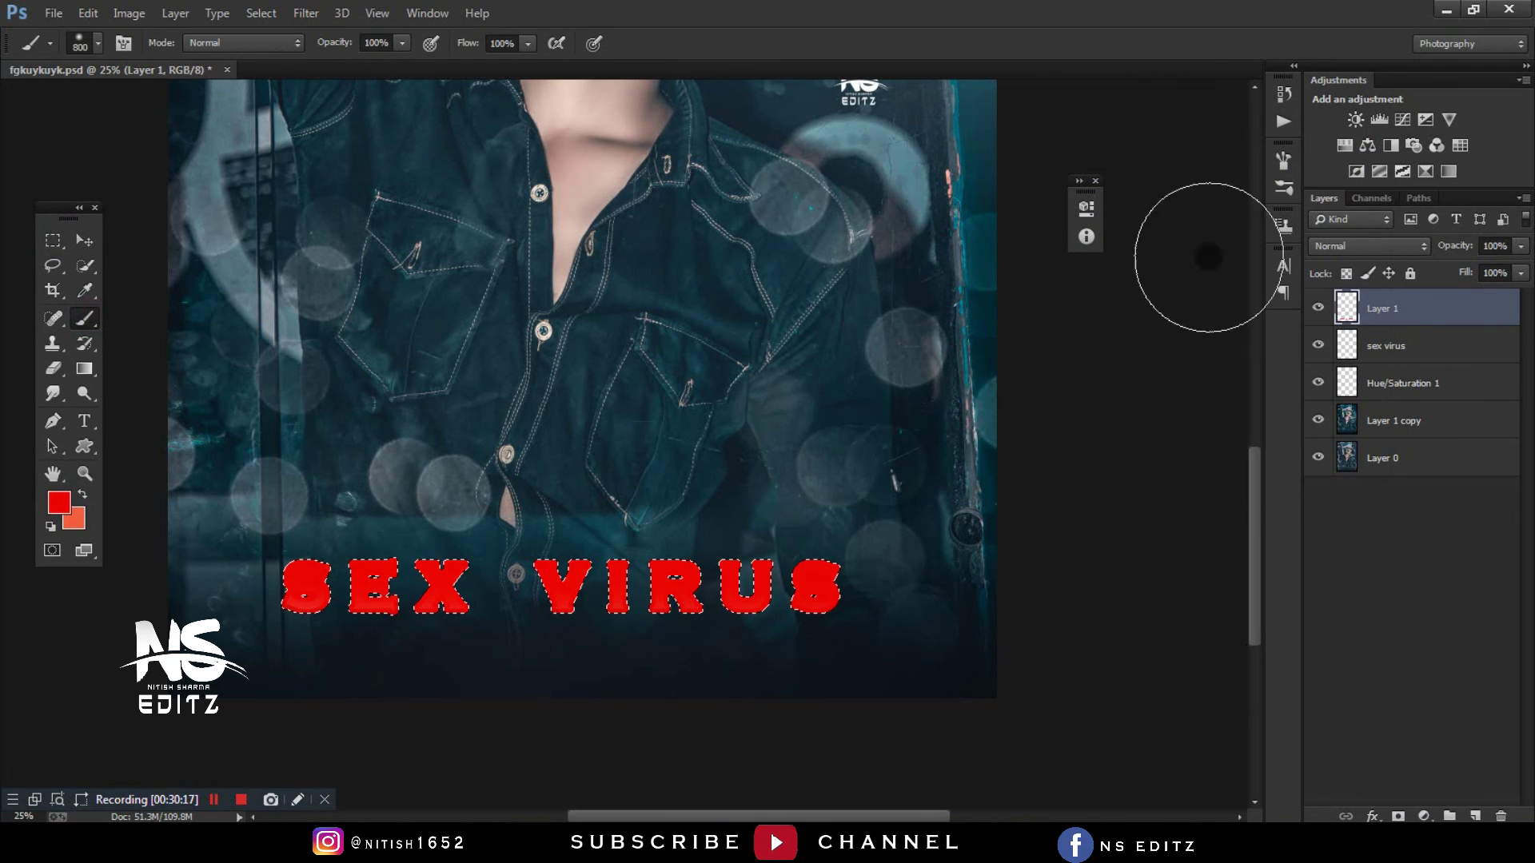
- Deselect, set the red layer to Overlay, and bring up Box Blur settings
key("l")
left_click(433, 316)
left_click(1350, 248)
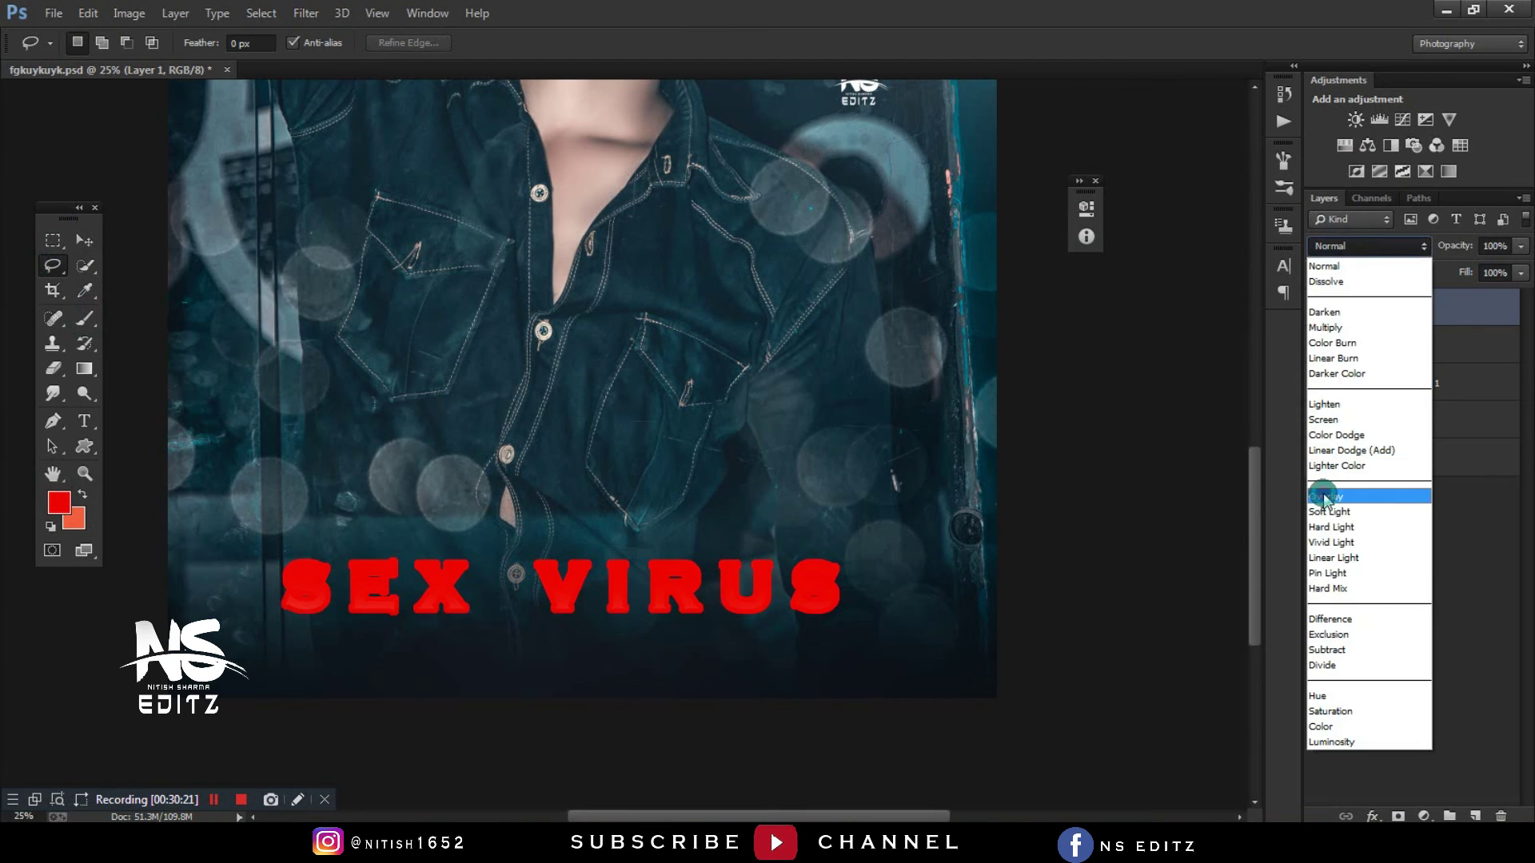
left_click(1351, 490)
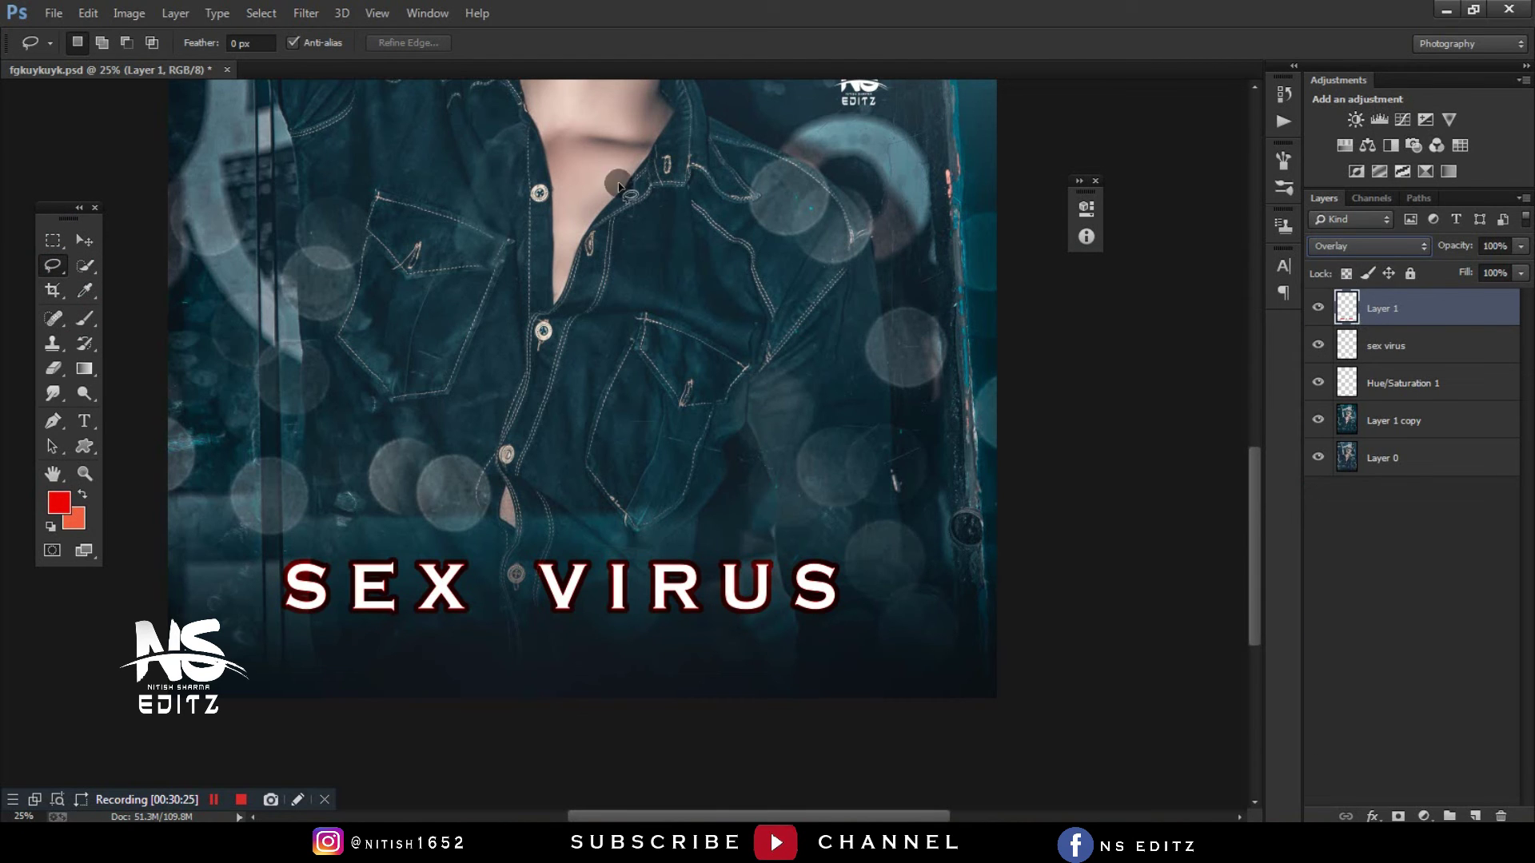
left_click(306, 13)
left_click(608, 362)
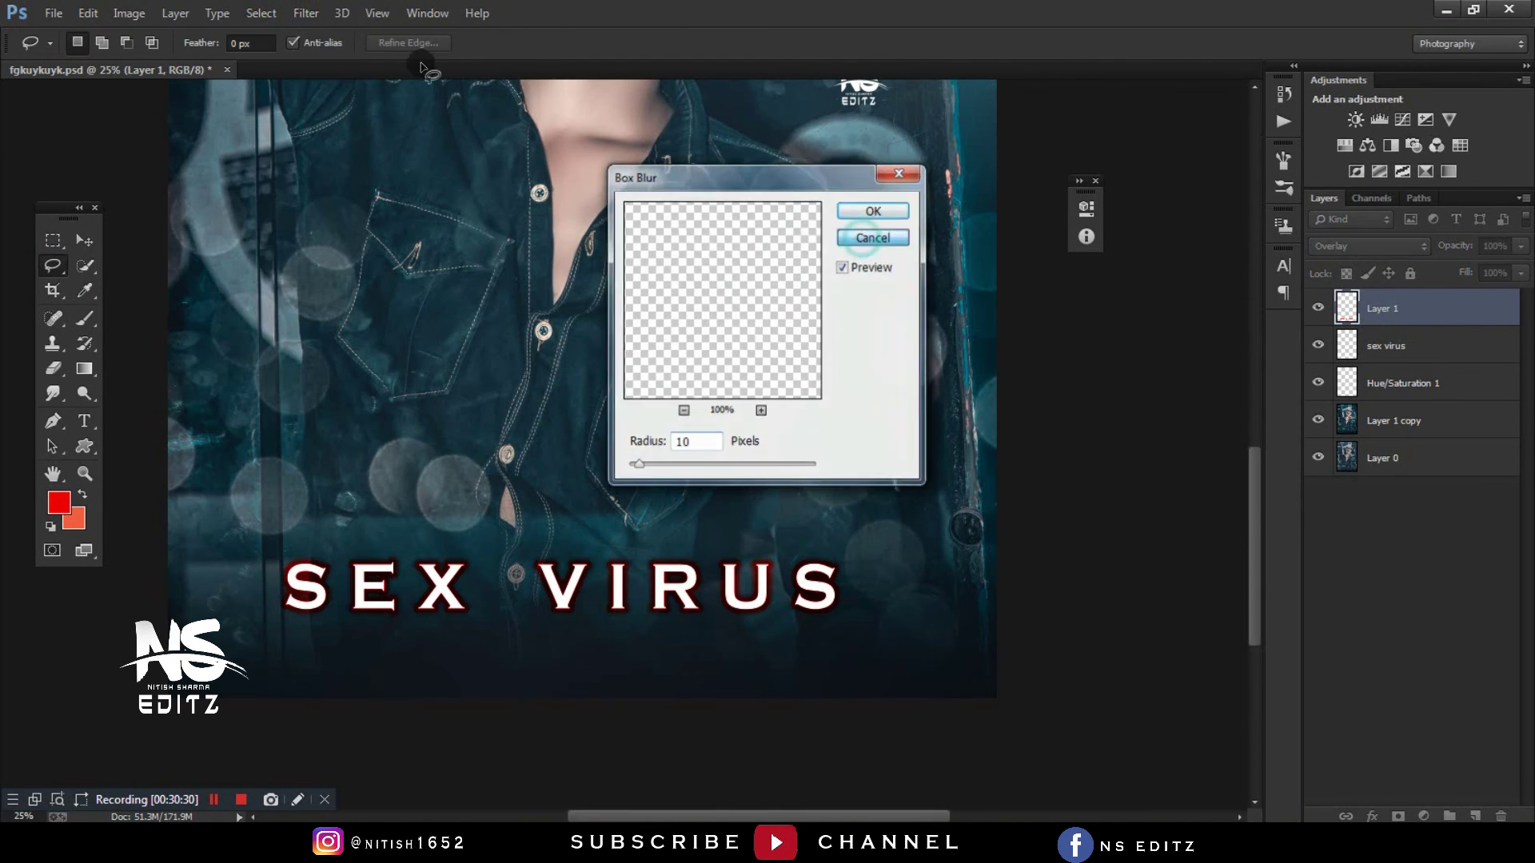
- Soften the red glow layer with a small-radius Gaussian Blur instead of Box Blur
left_click(305, 13)
left_click(704, 377)
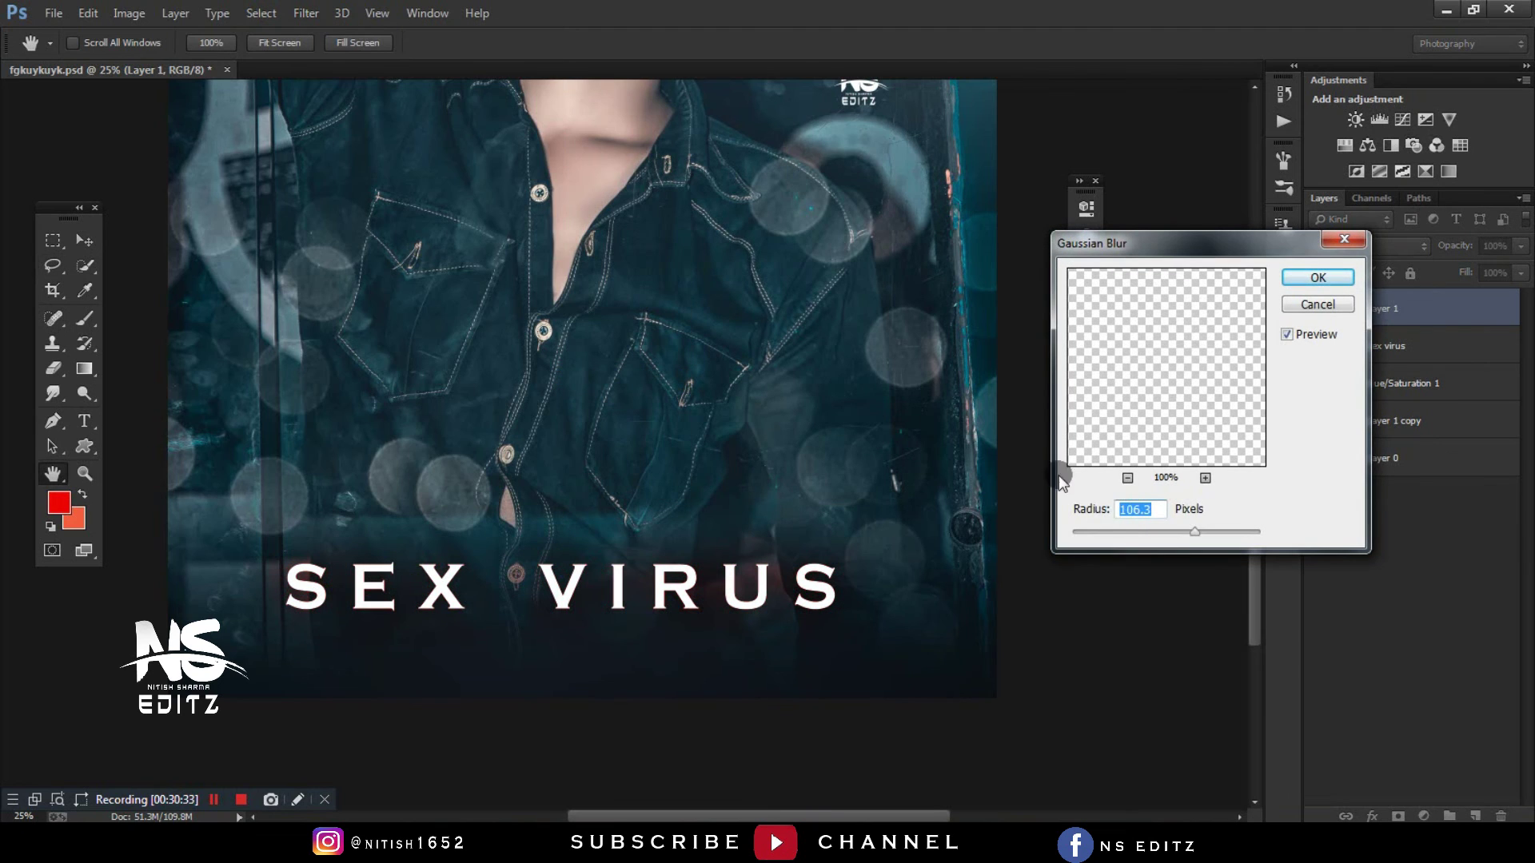
left_click_drag(1137, 534, 1151, 537)
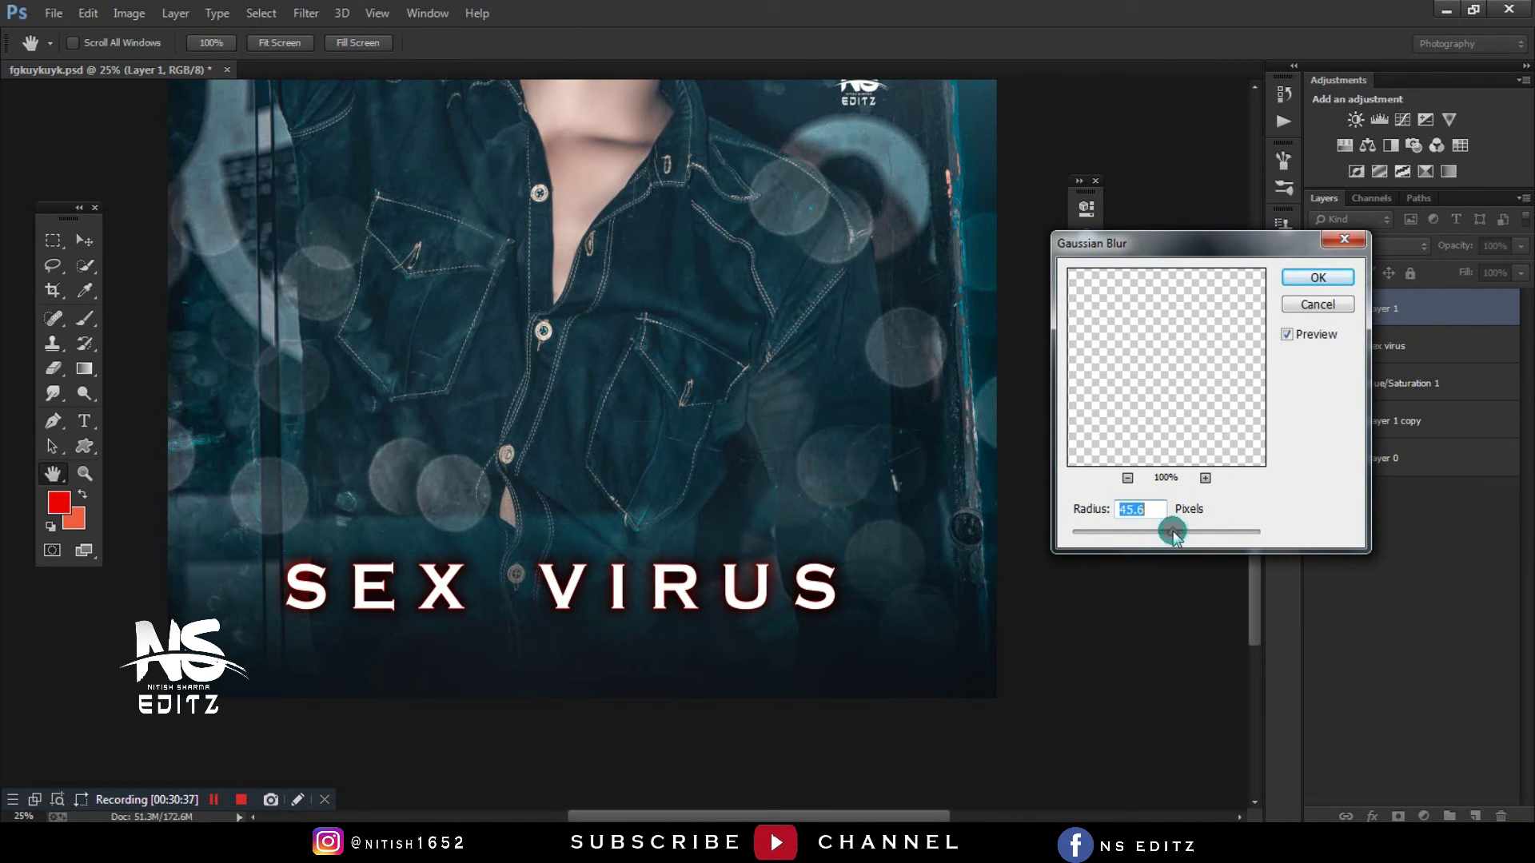
left_click(1303, 280)
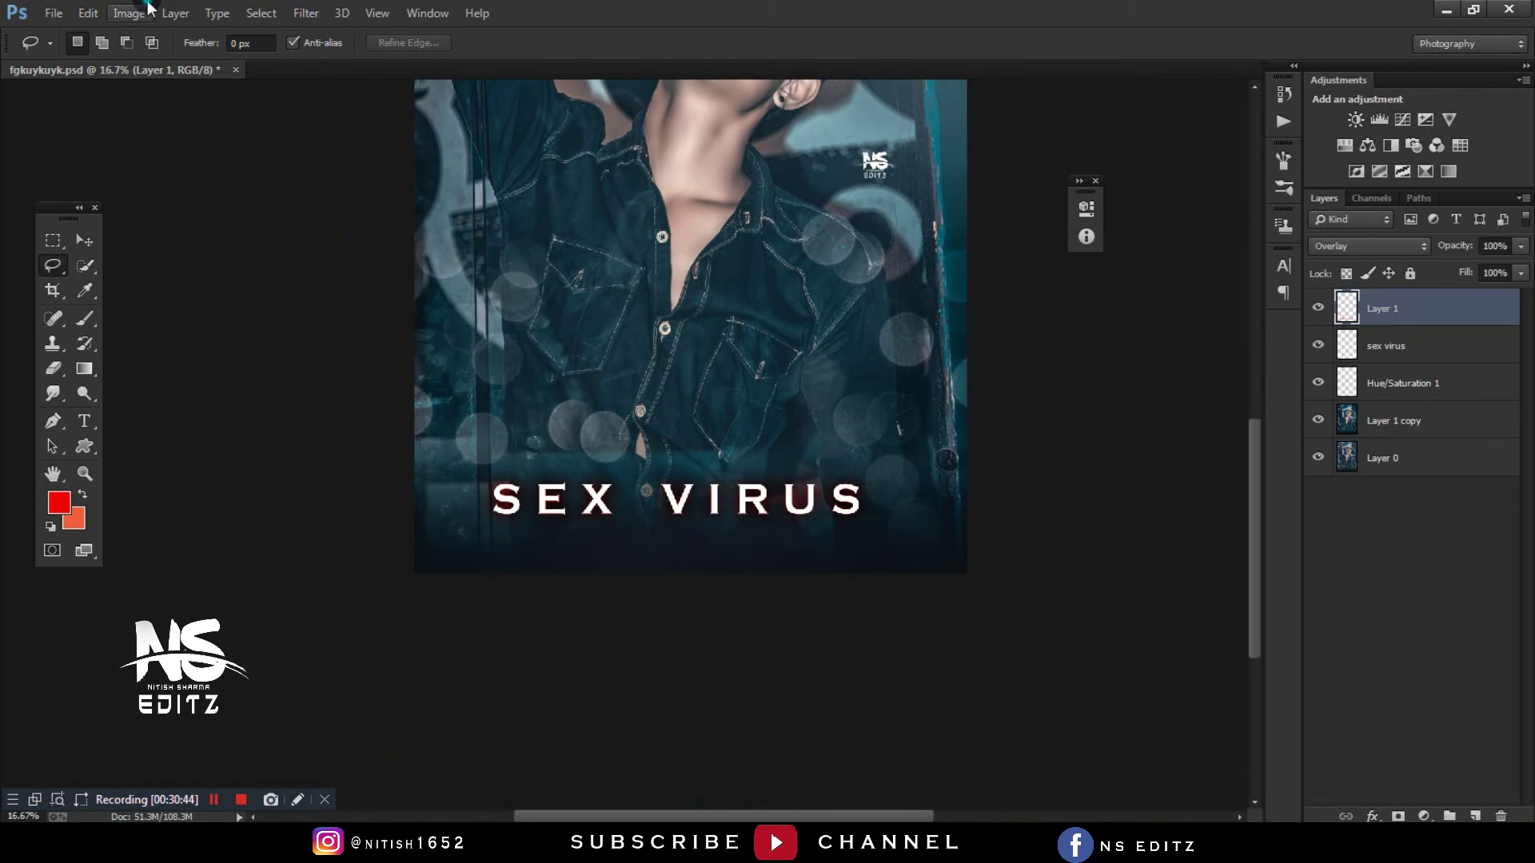
- Shift the glow layer's hue by +180 so it turns cyan
left_click(129, 13)
mouse_move(157, 61)
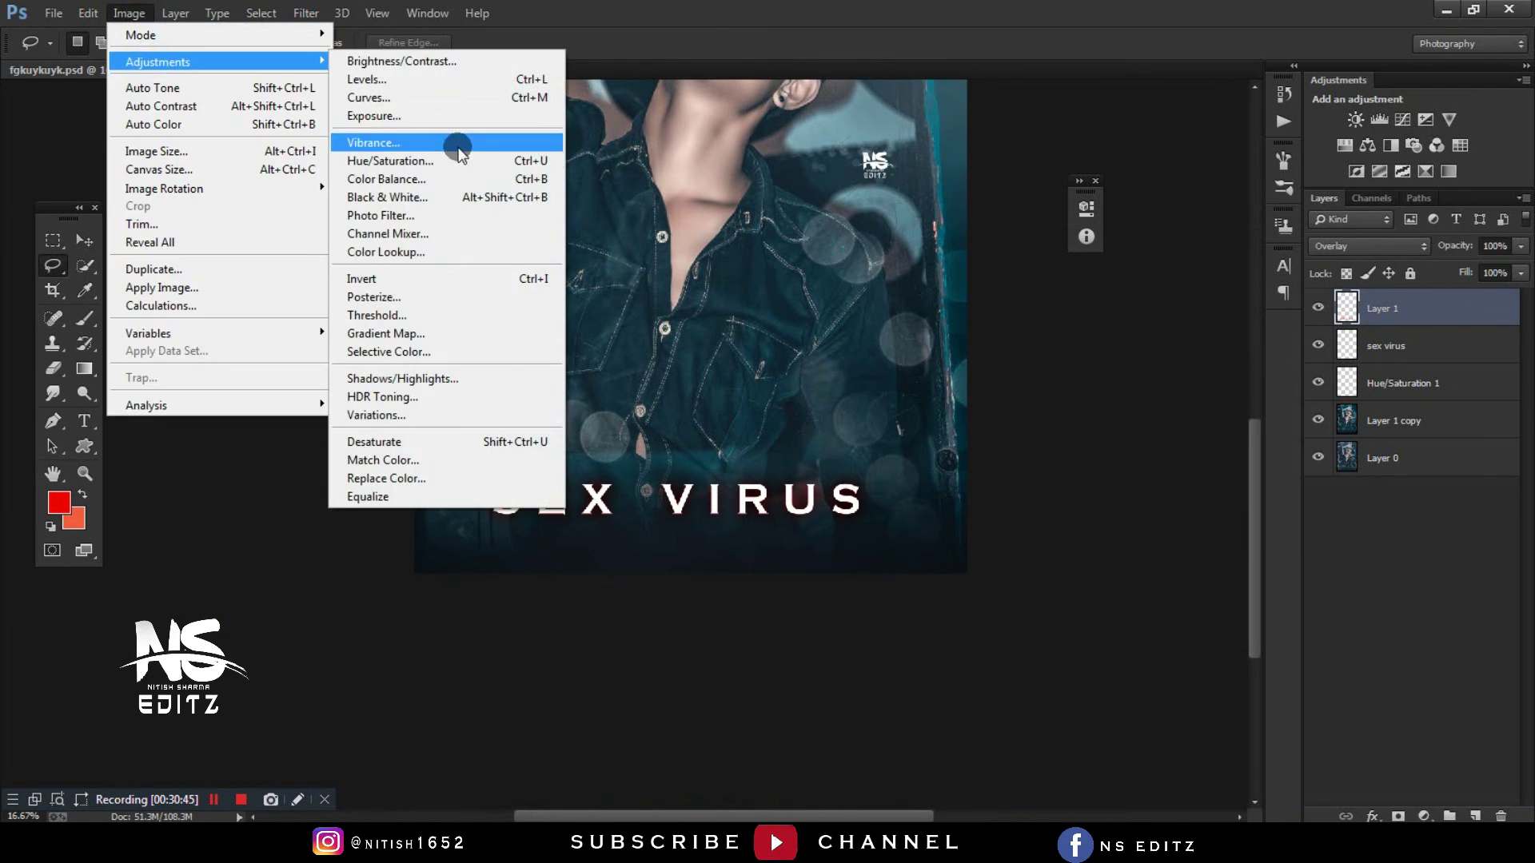
left_click(461, 161)
left_click_drag(1037, 328, 1167, 330)
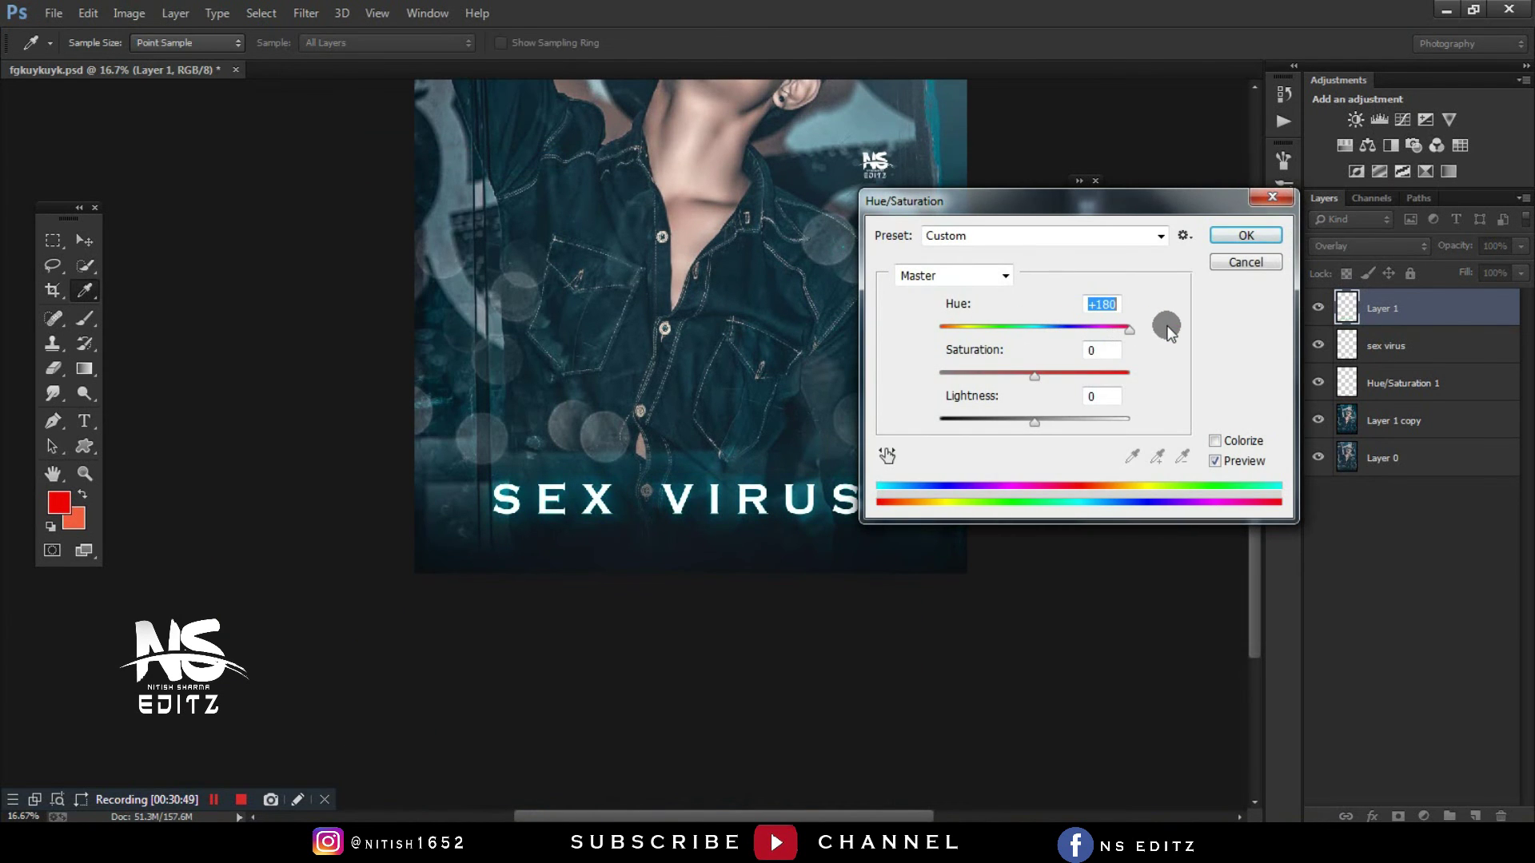
left_click(1231, 236)
- Enlarge the caption slightly and nudge the caption and glow layers into place
key("ctrl+minus")
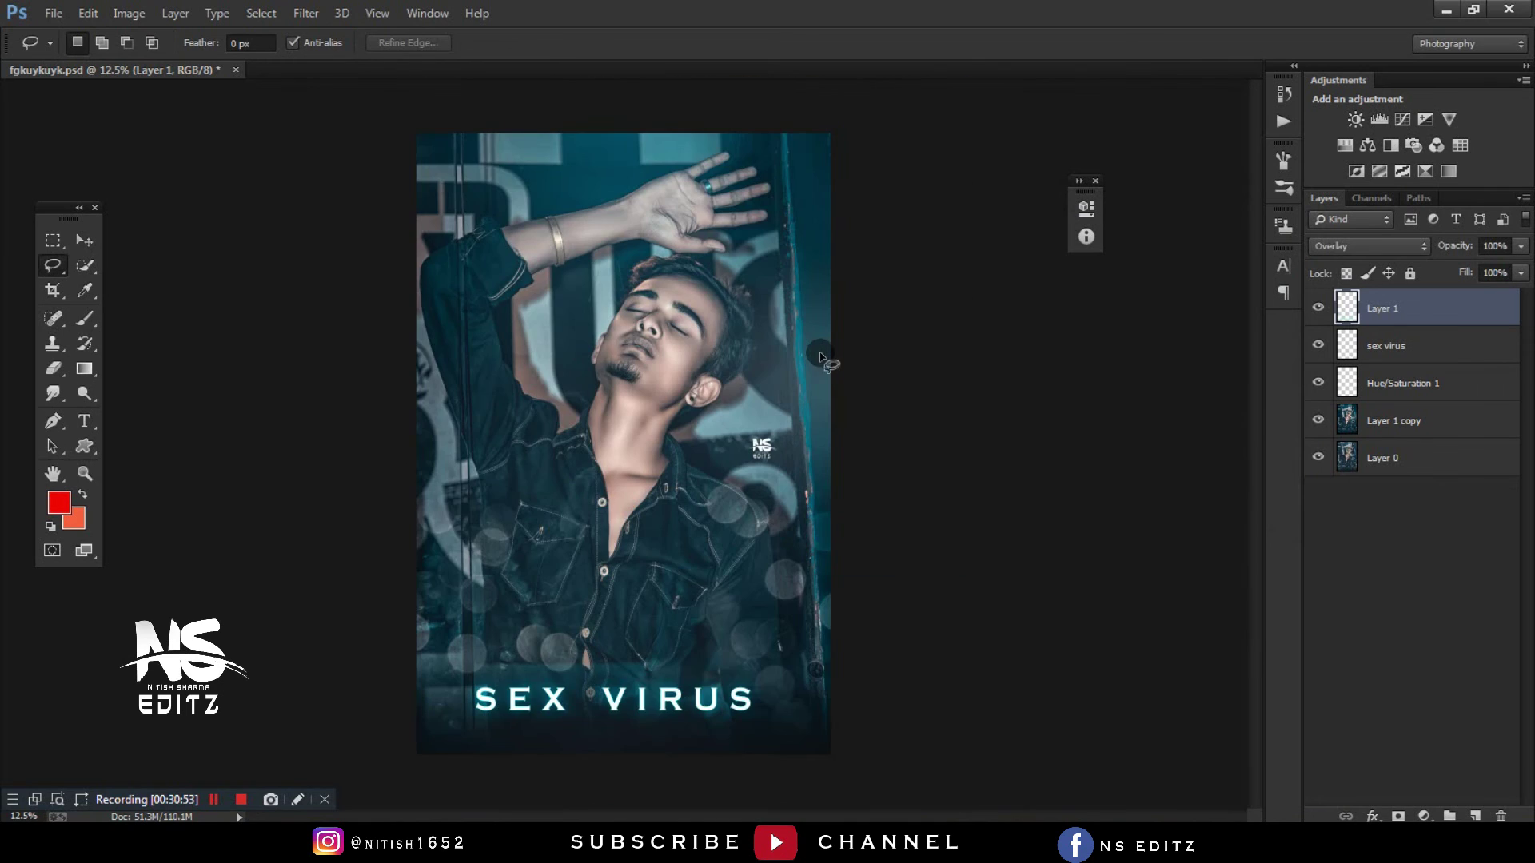
key("ctrl+t")
left_click_drag(358, 46, 362, 47)
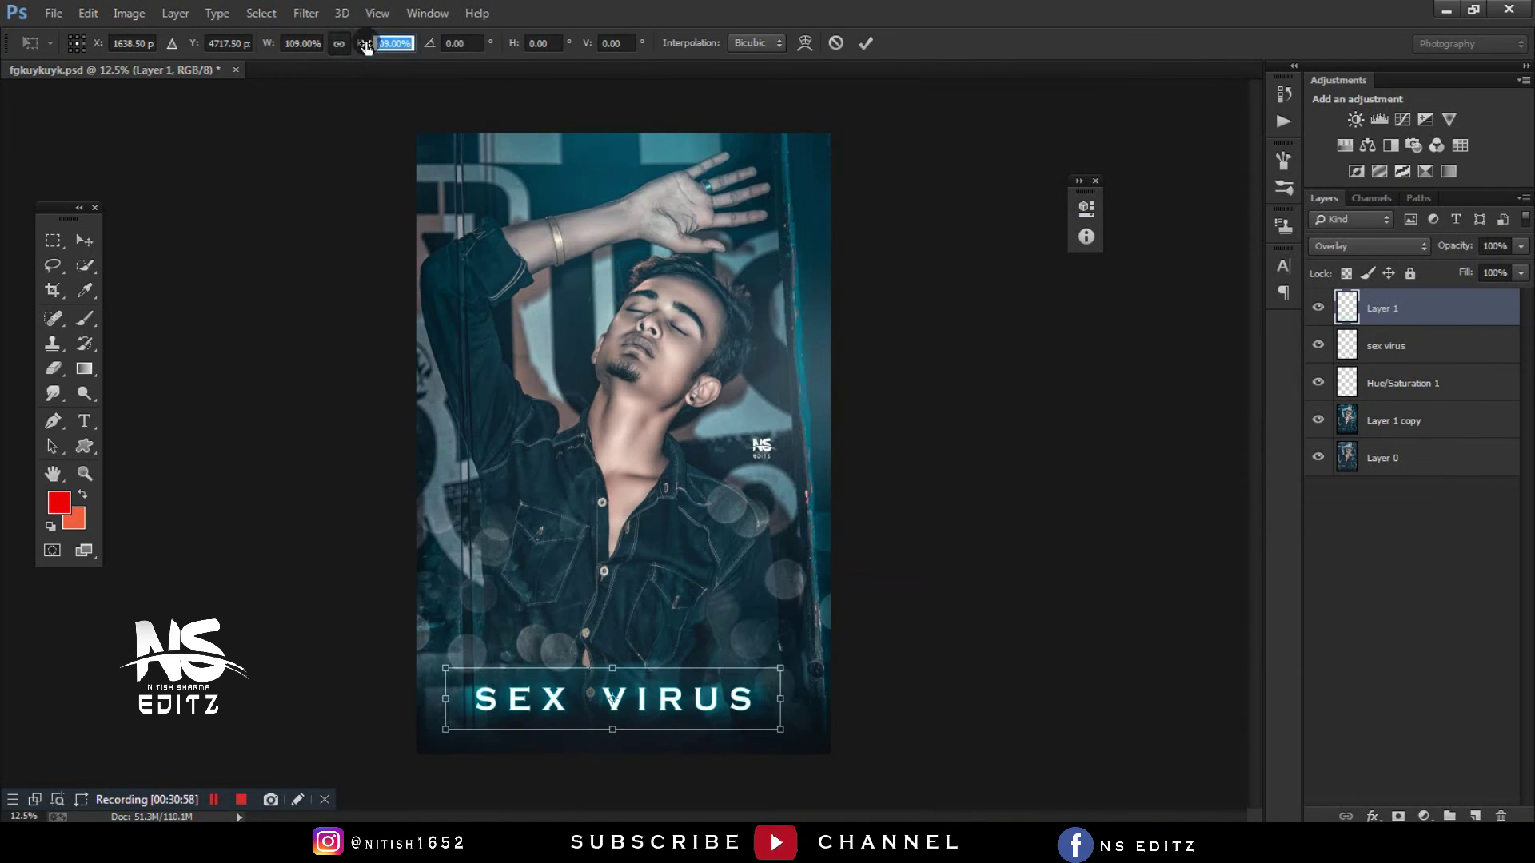
key("Return")
key("l")
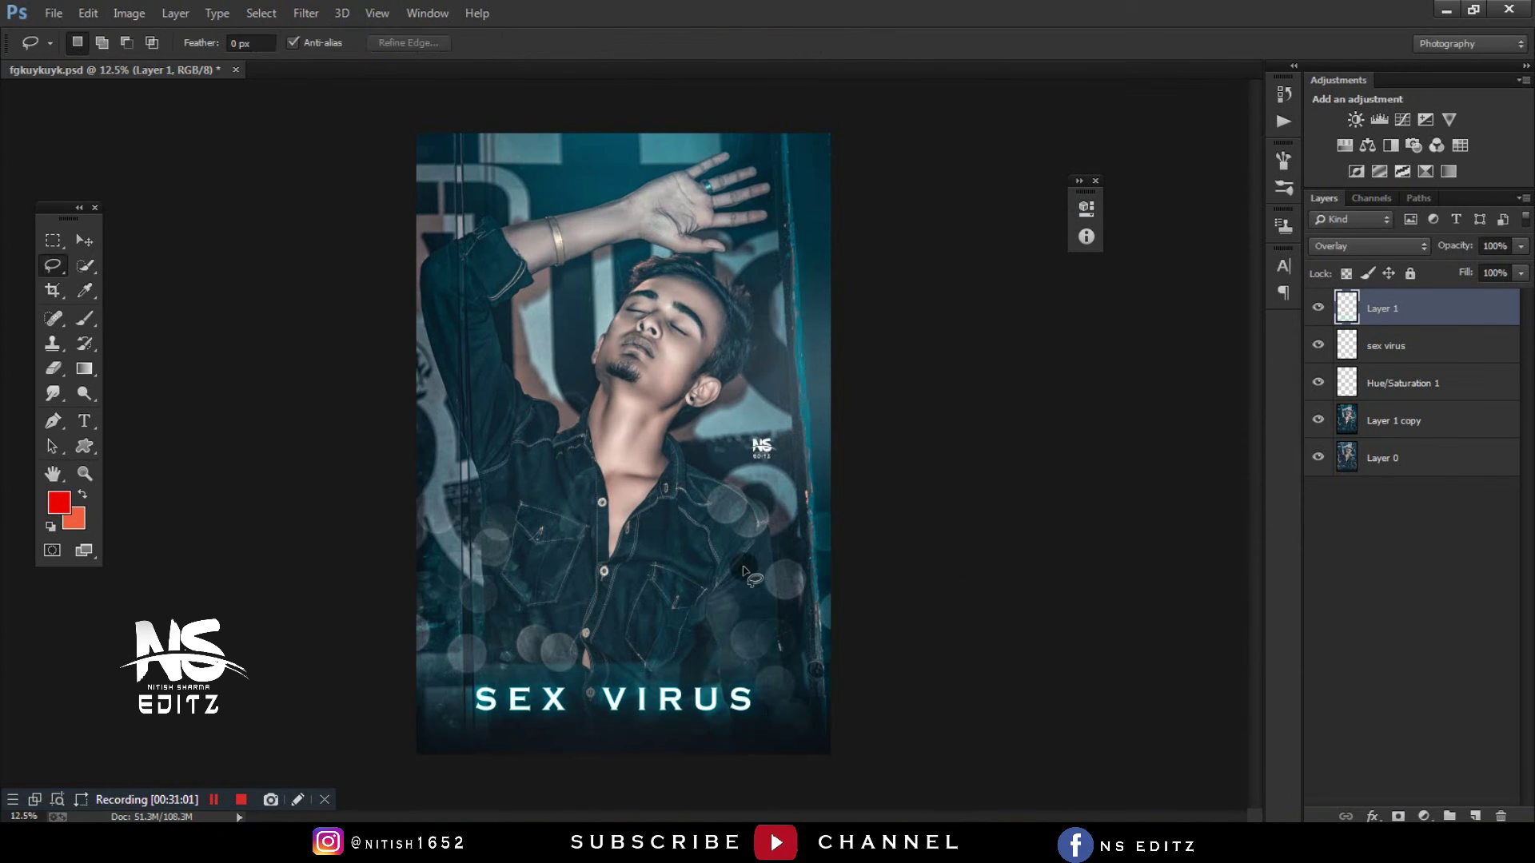
left_click(1389, 360, "ctrl")
left_click(80, 240)
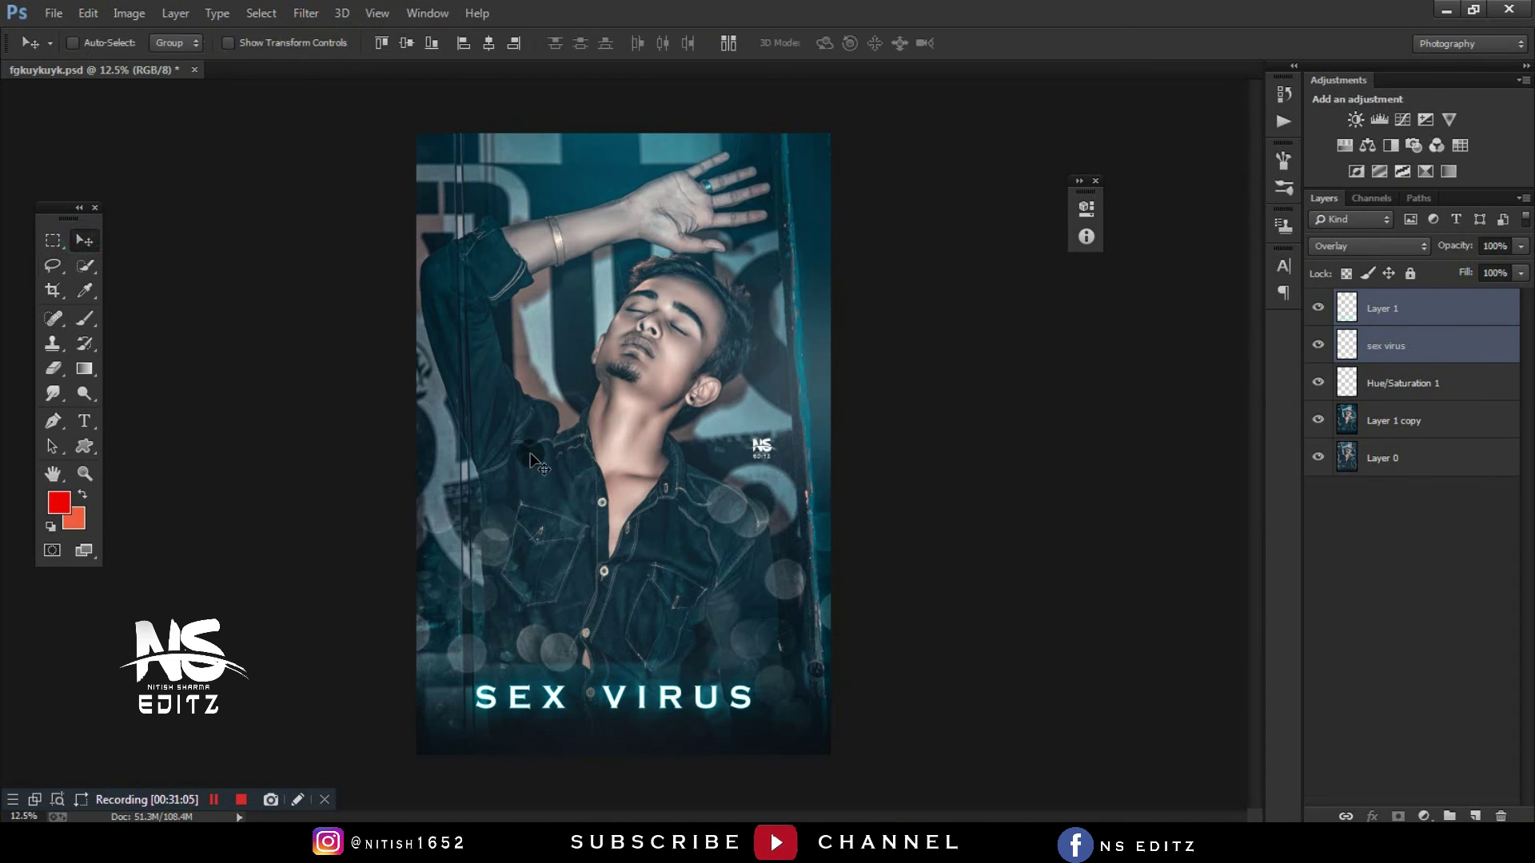
left_click_drag(532, 469, 531, 460)
key("shift+Down")
key("shift+Down")
key("shift+Down")
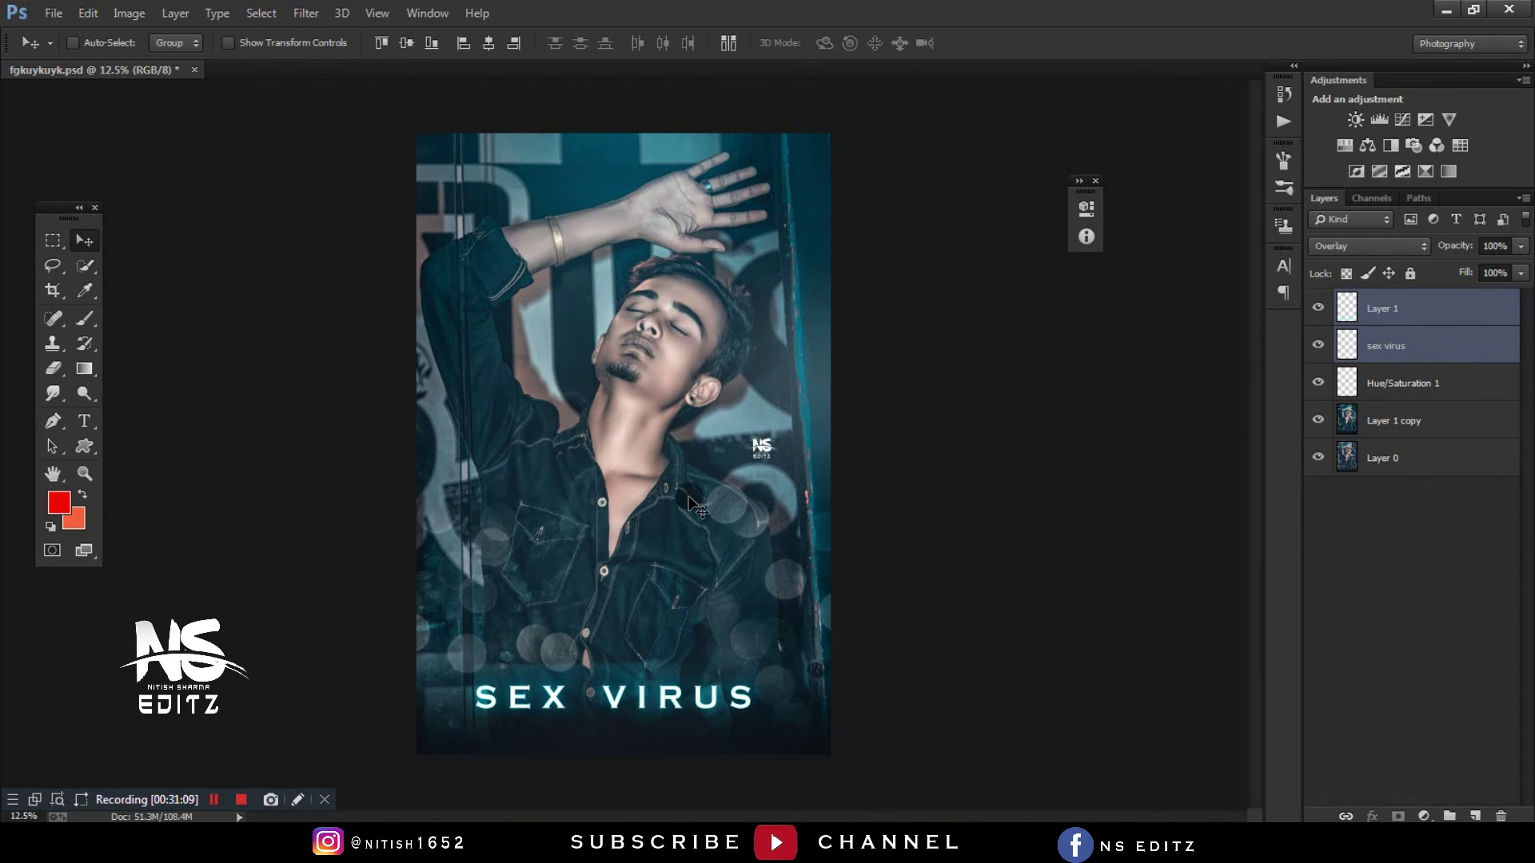
- Flatten all layers into a single image
left_click(53, 240)
left_click(1383, 325)
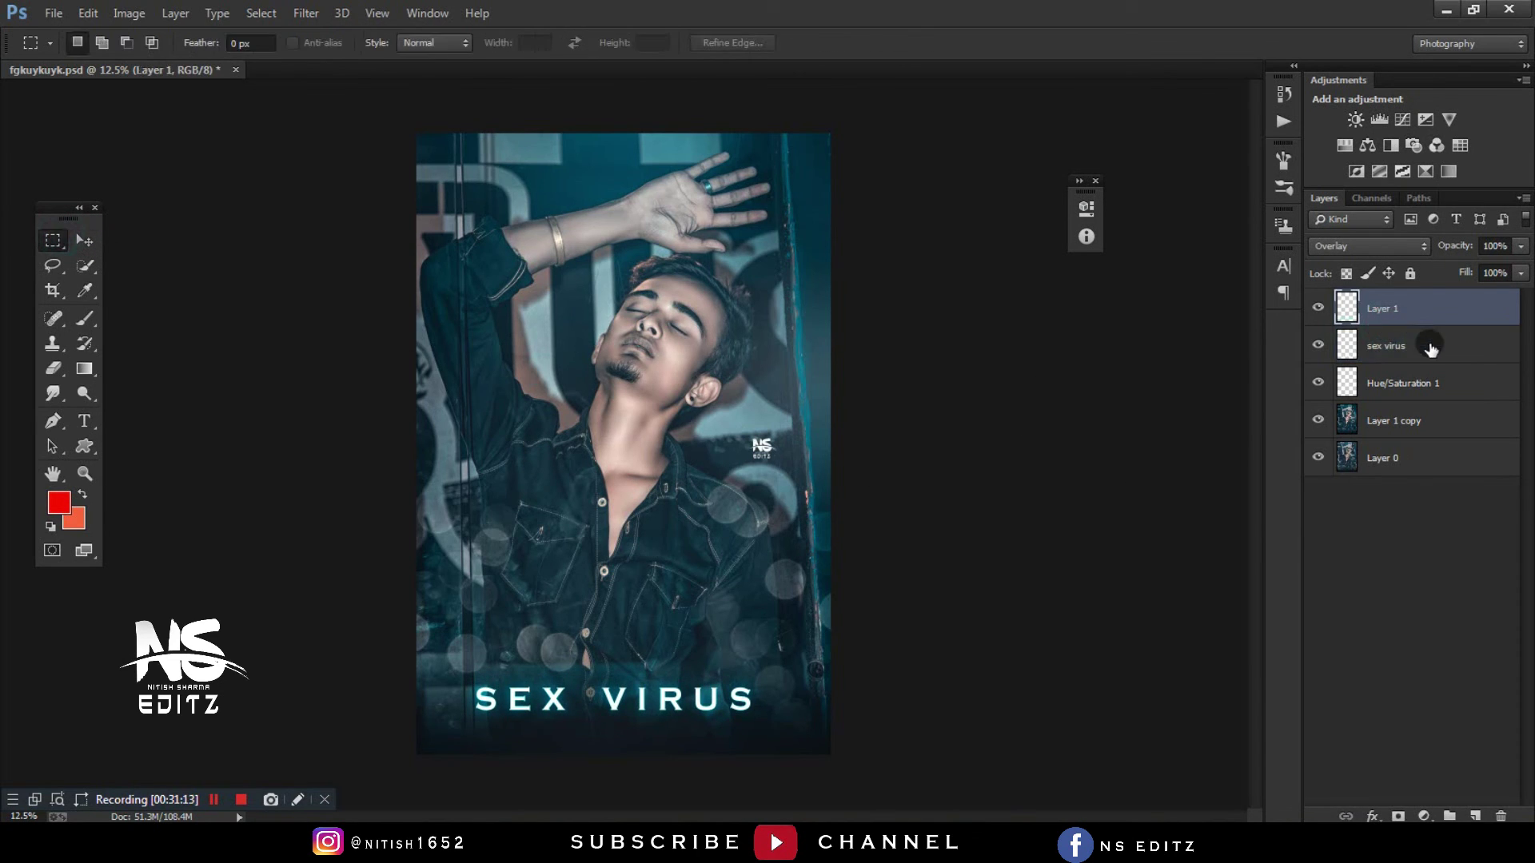
left_click(1429, 345, "ctrl")
right_click(1376, 464)
left_click(1165, 553)
- Unlock Layer 0, duplicate it, apply High Pass at 2.1 px and blend in Linear Light
left_click(1497, 308)
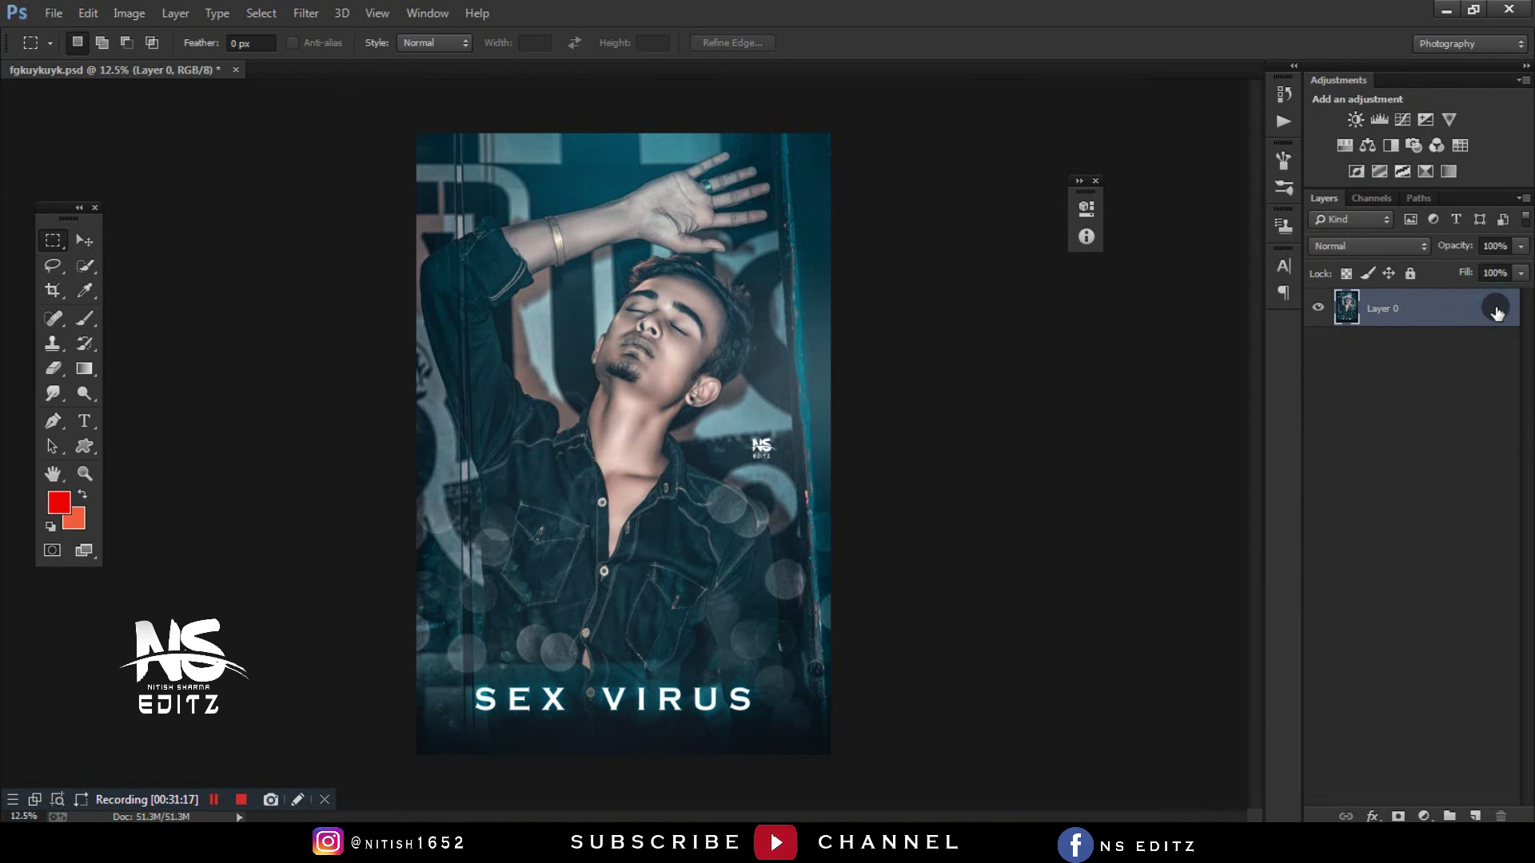
key("ctrl+j")
left_click(294, 13)
left_click(608, 425)
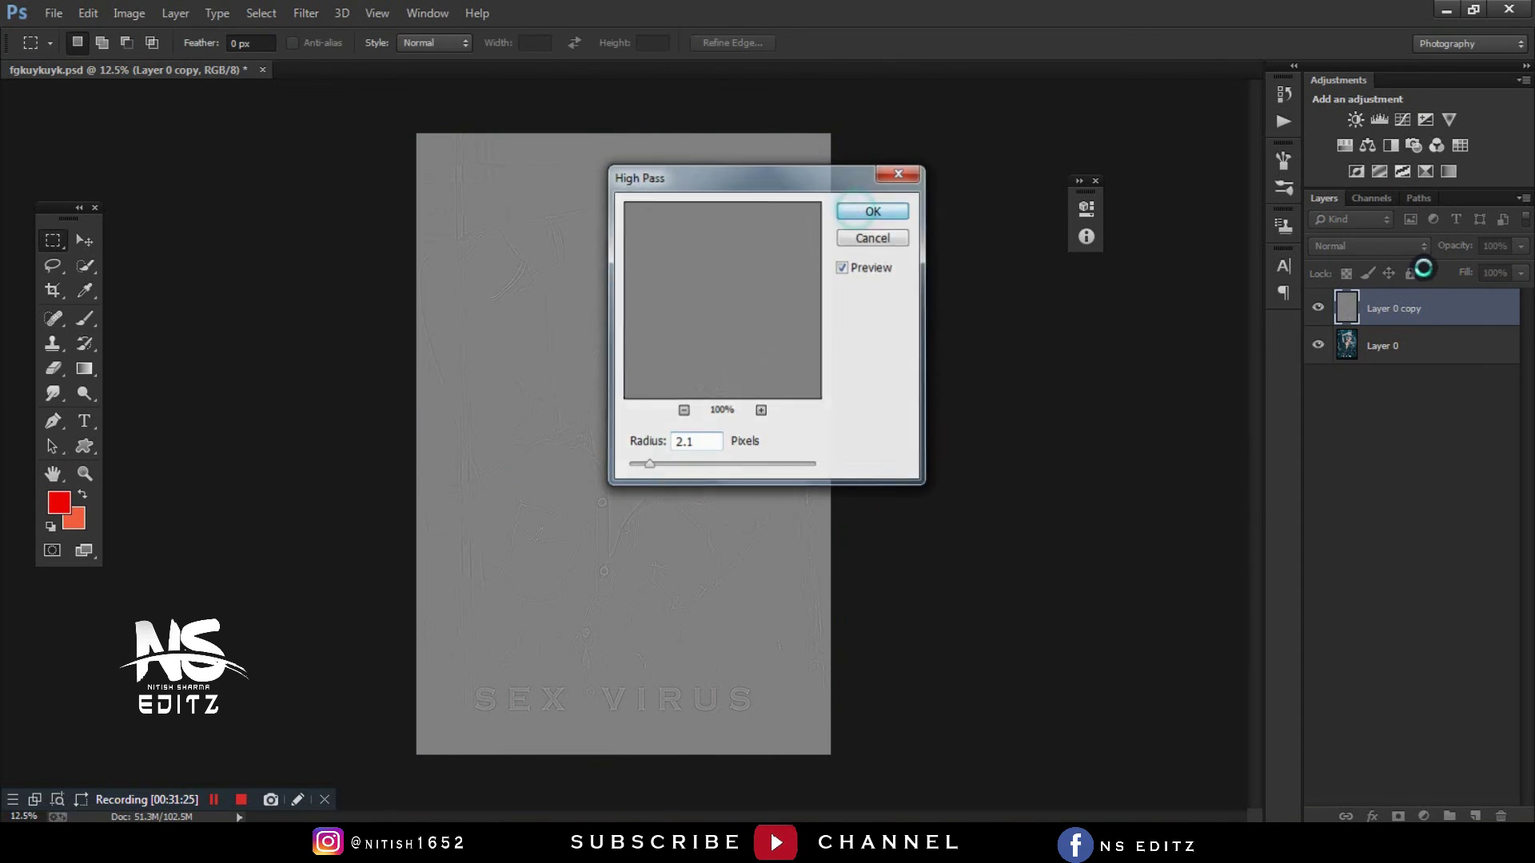
key("Return")
left_click(1385, 247)
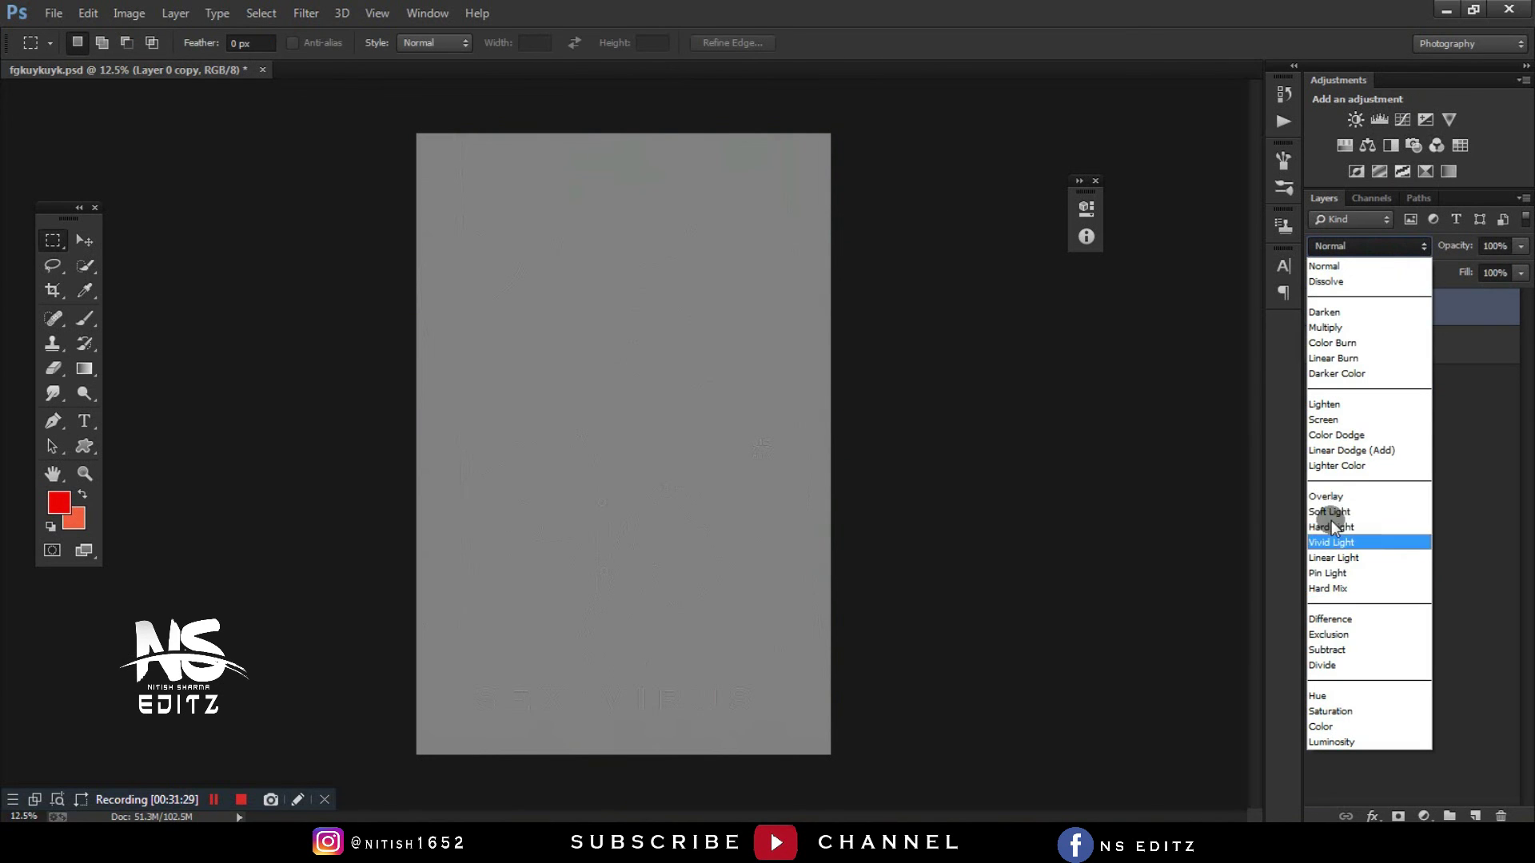
left_click(1331, 557)
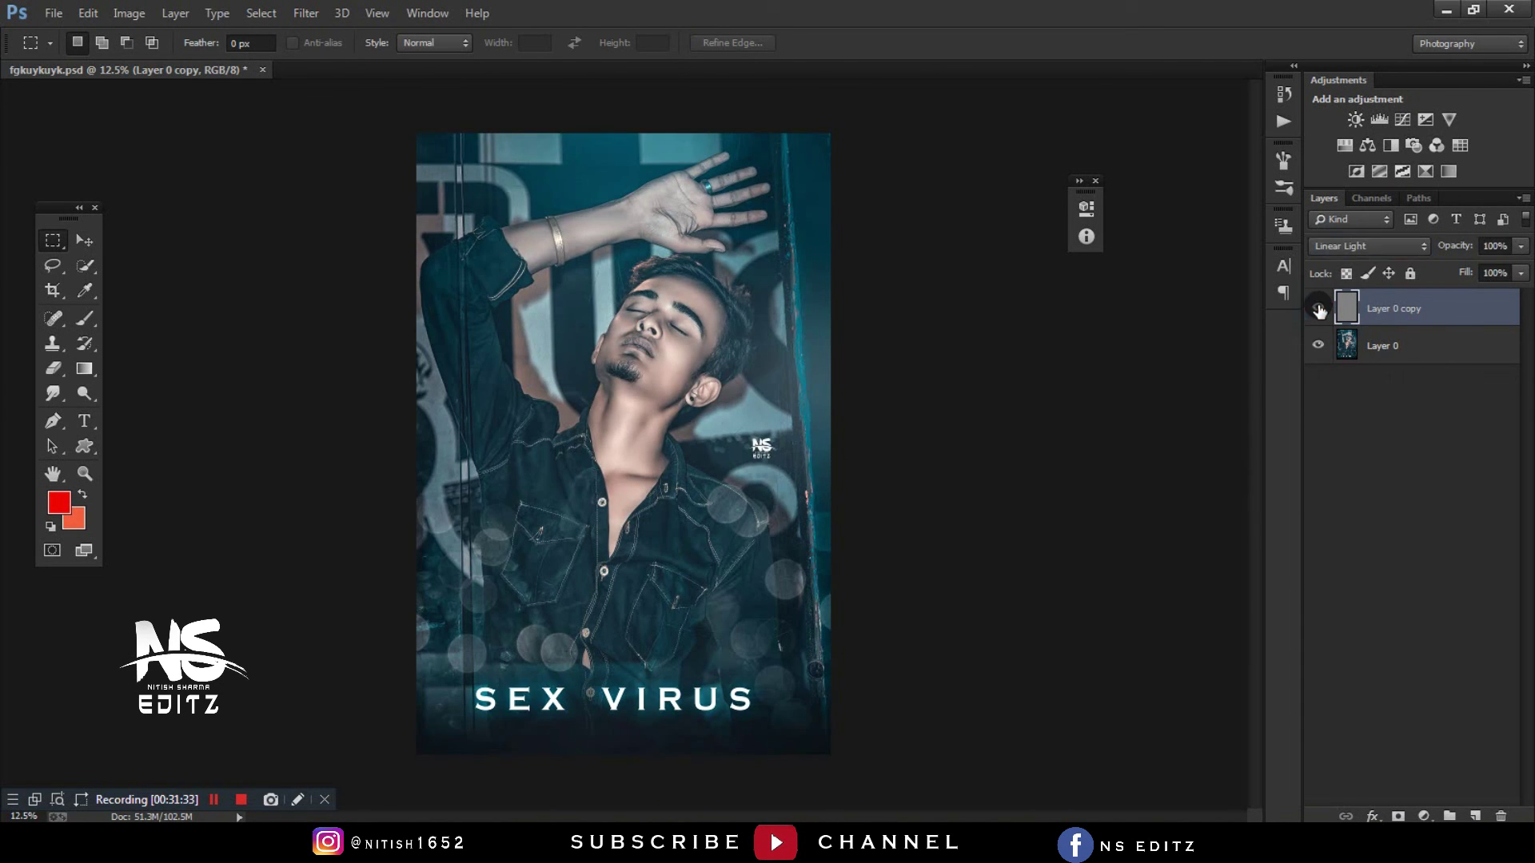
- Duplicate Layer 0 and denoise the copy with GREYCstoration (strength 111, contour 0.2)
left_click(1391, 345)
key("ctrl+j")
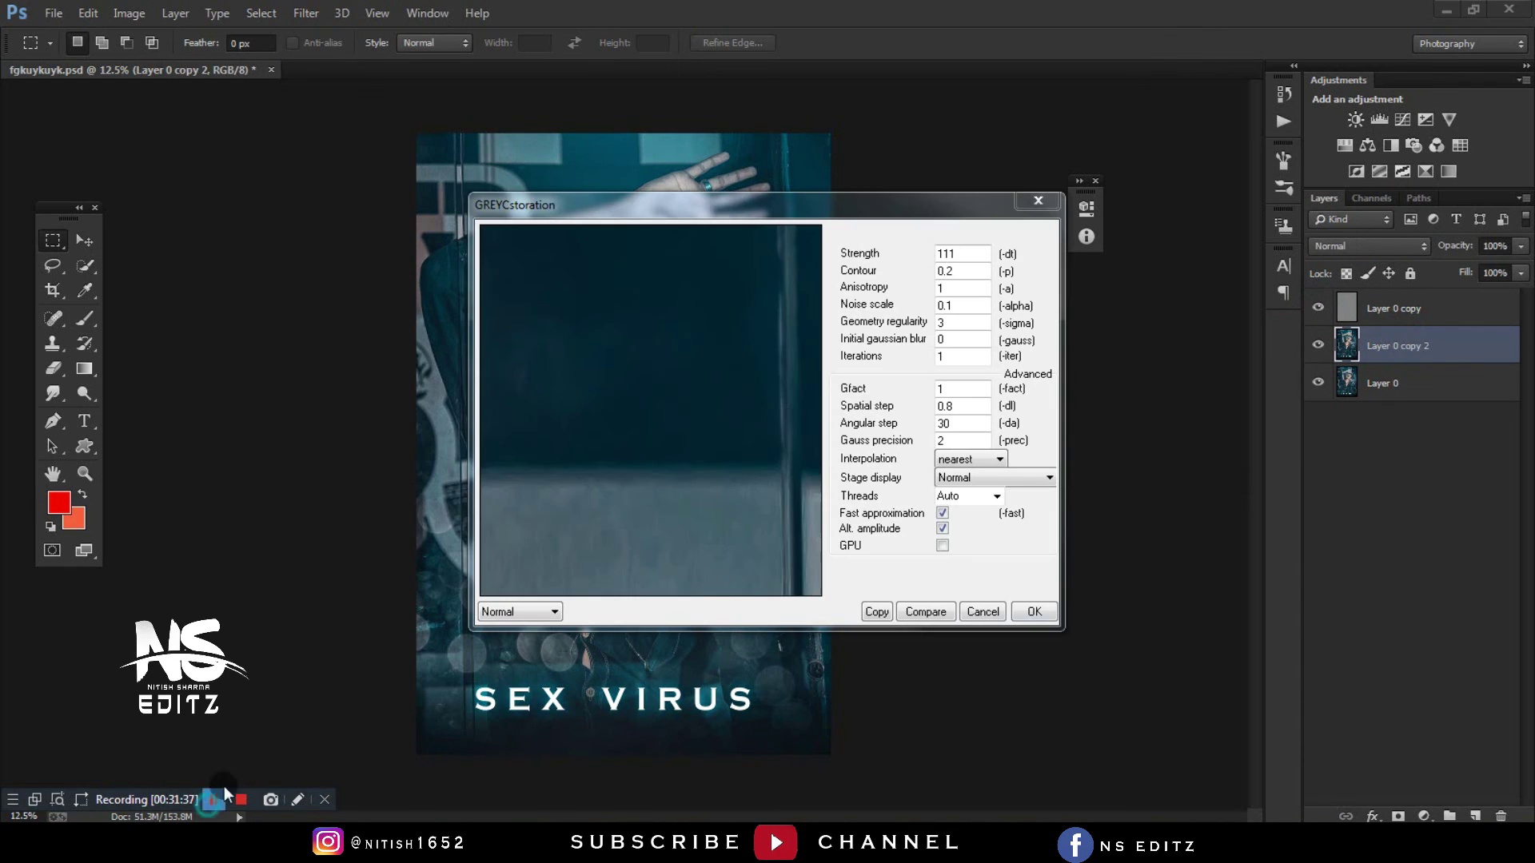
left_click_drag(667, 432, 722, 431)
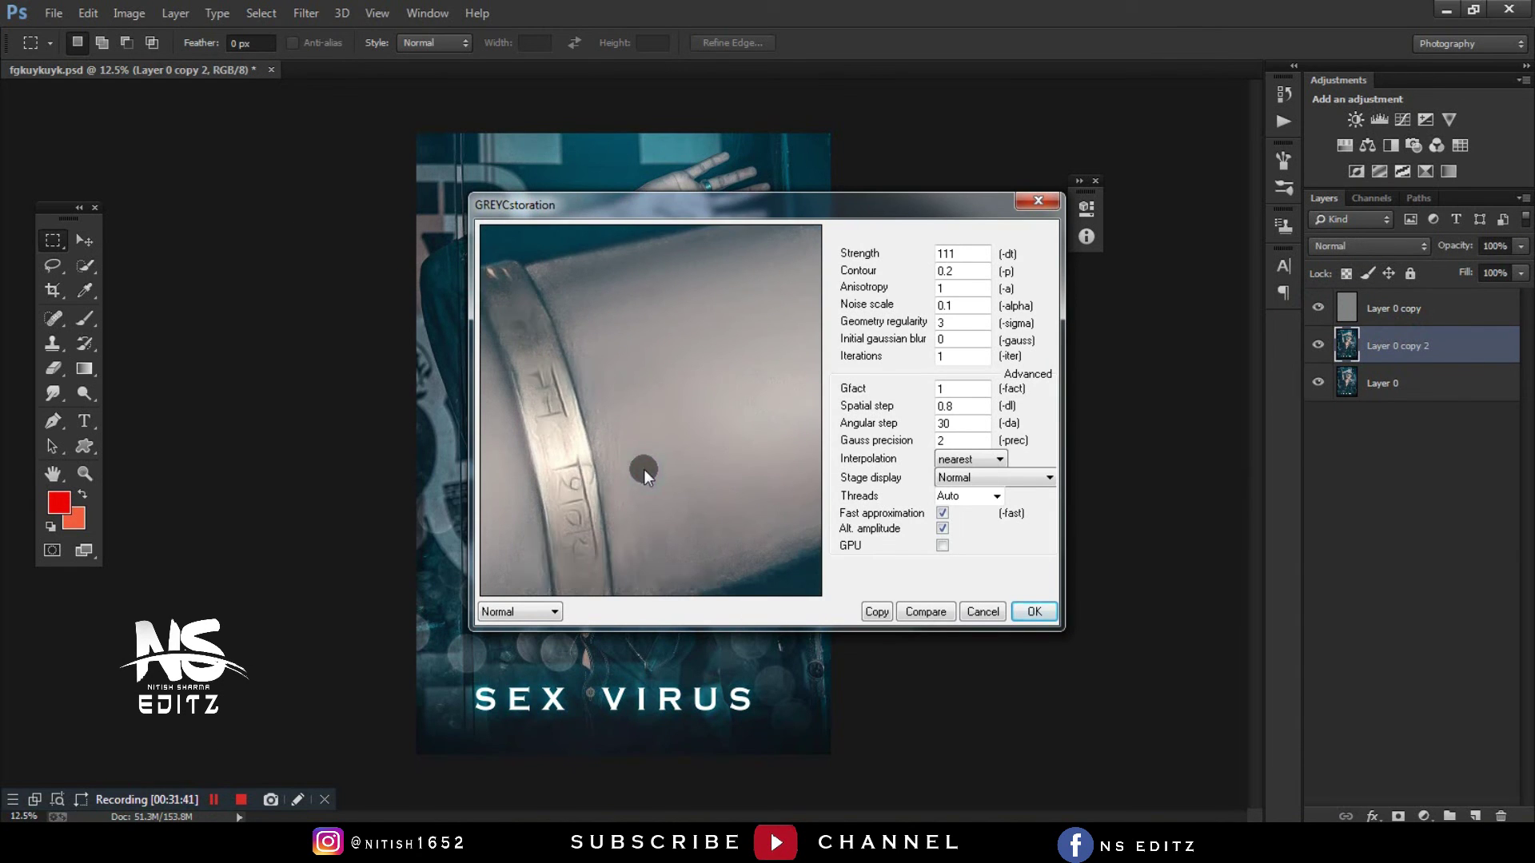
left_click(1023, 612)
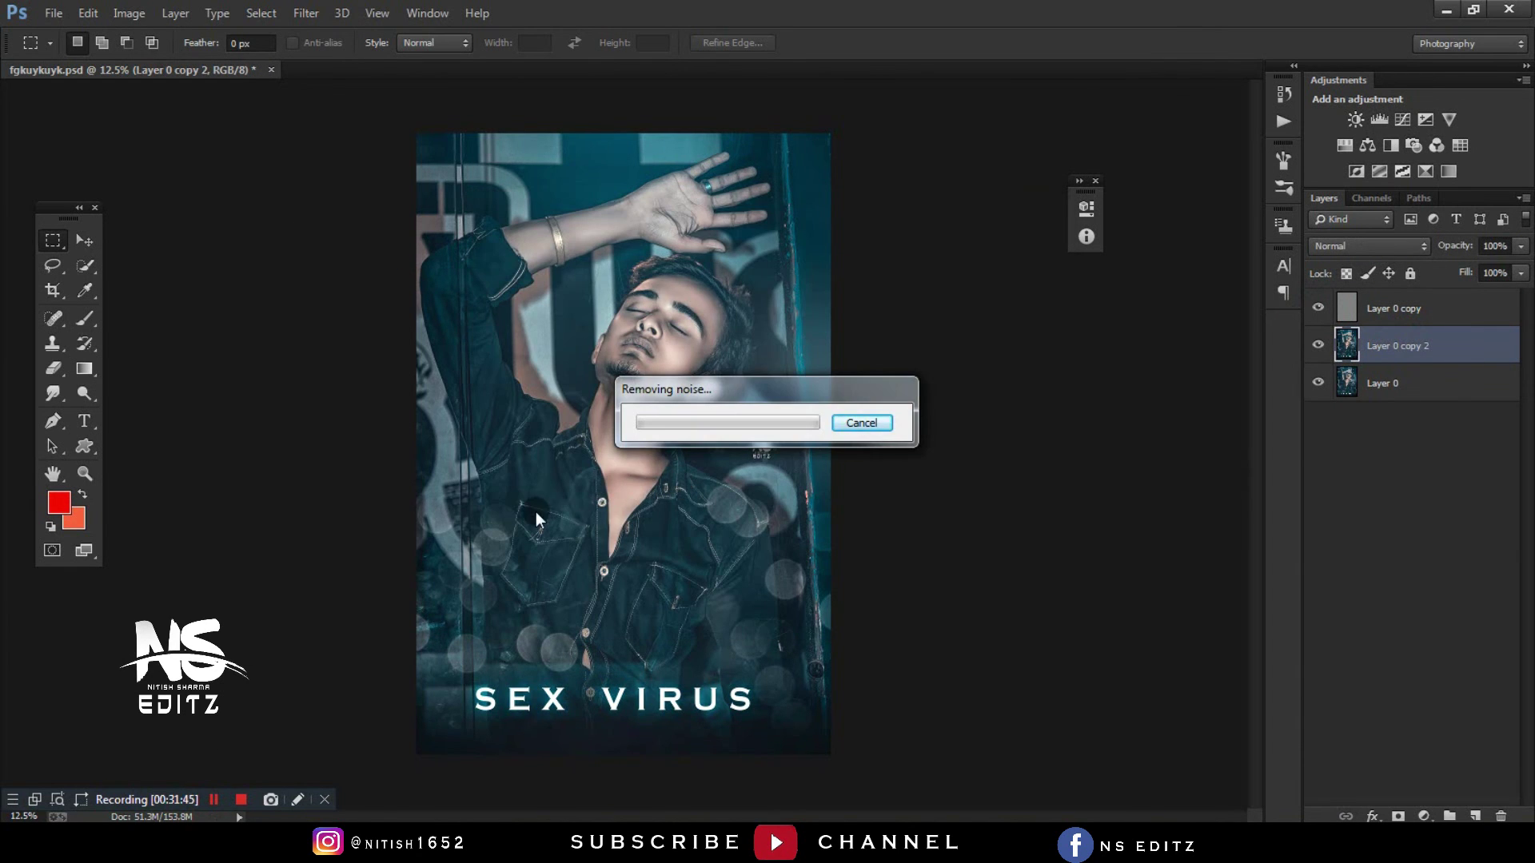
left_click(206, 795)
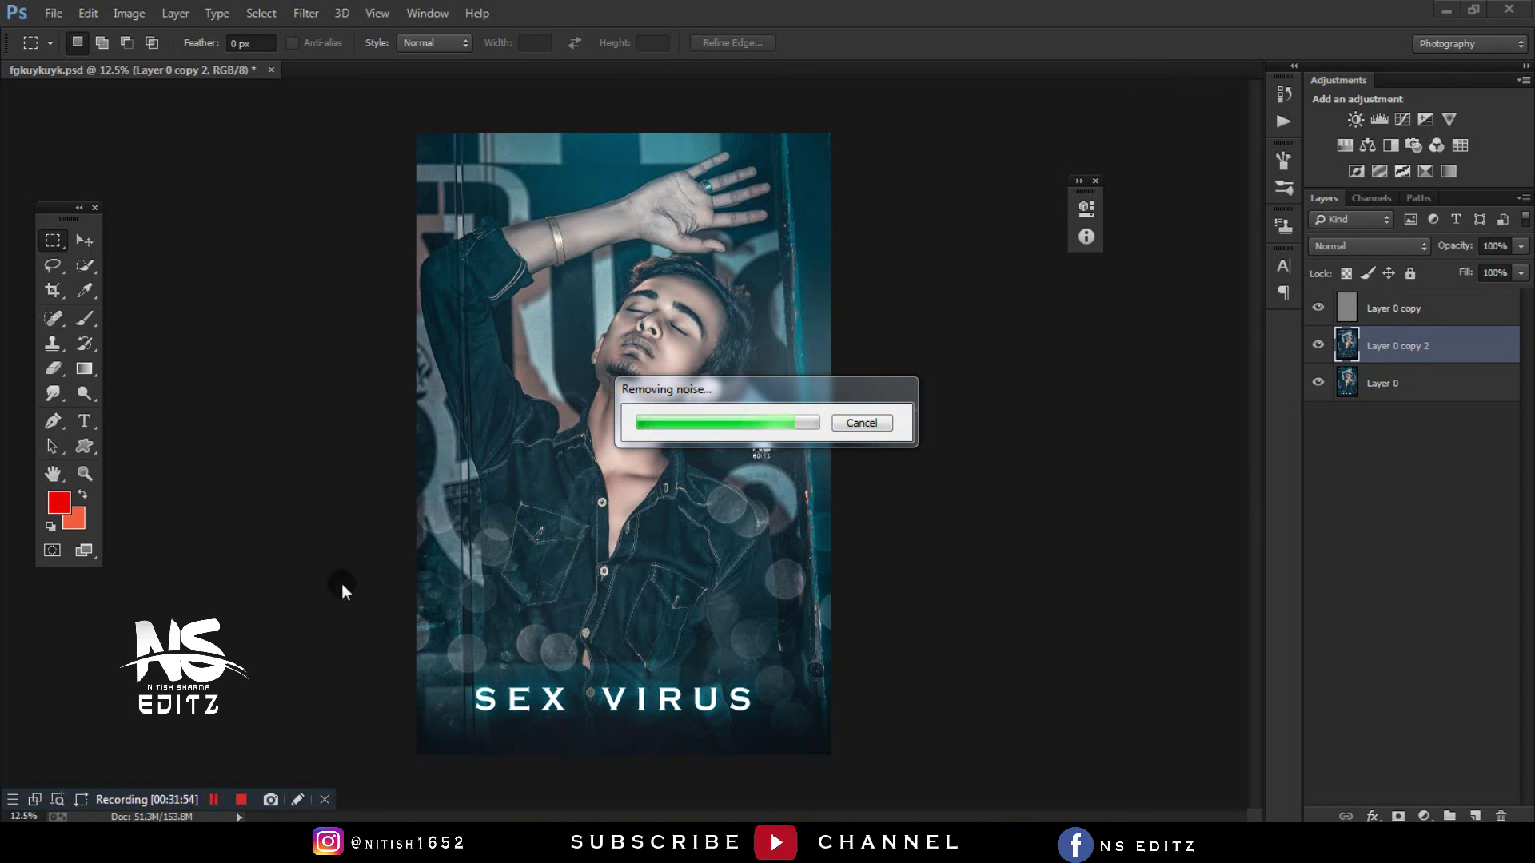
left_click(84, 239)
- Fade the sharpening layer to 82% opacity and 76% fill, flatten, and unlock Layer 0
key("ctrl+plus")
key("ctrl+plus")
key("ctrl+plus")
left_click_drag(943, 427, 767, 622)
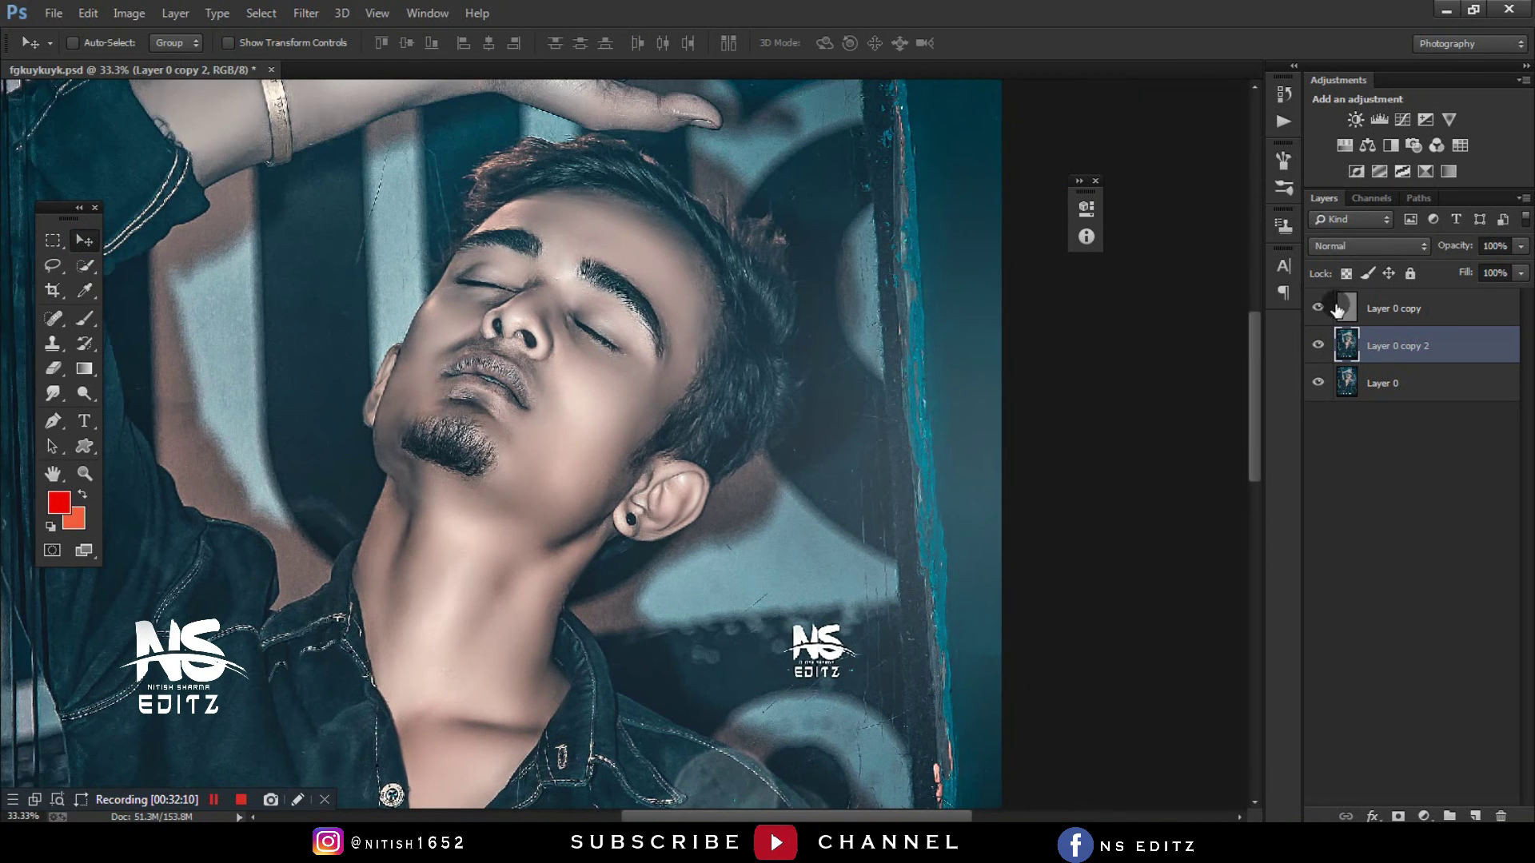
left_click(1349, 320)
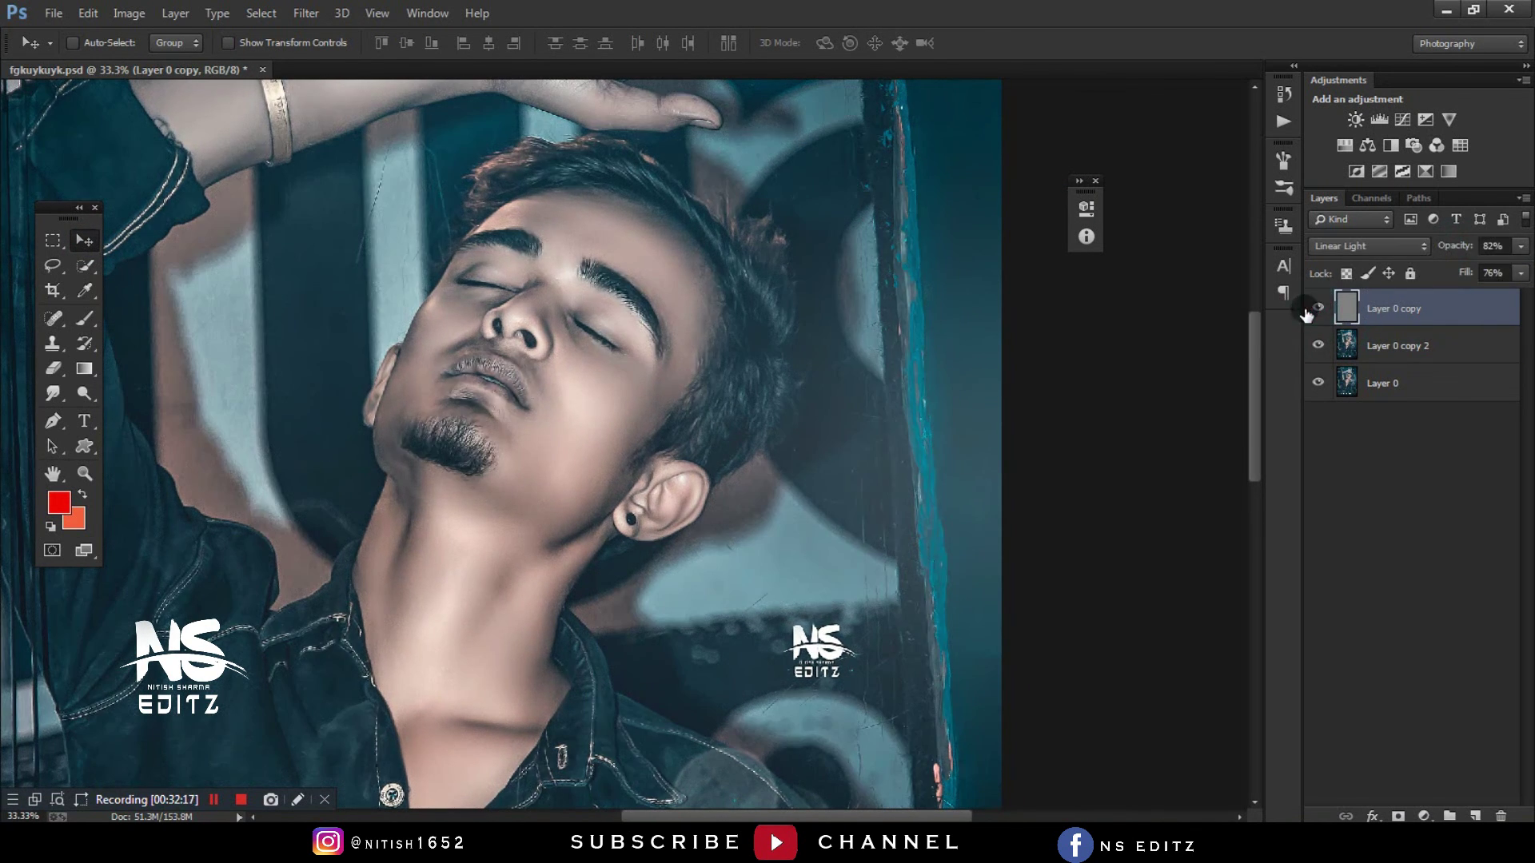
key("ctrl+minus")
key("ctrl+minus")
key("ctrl+minus")
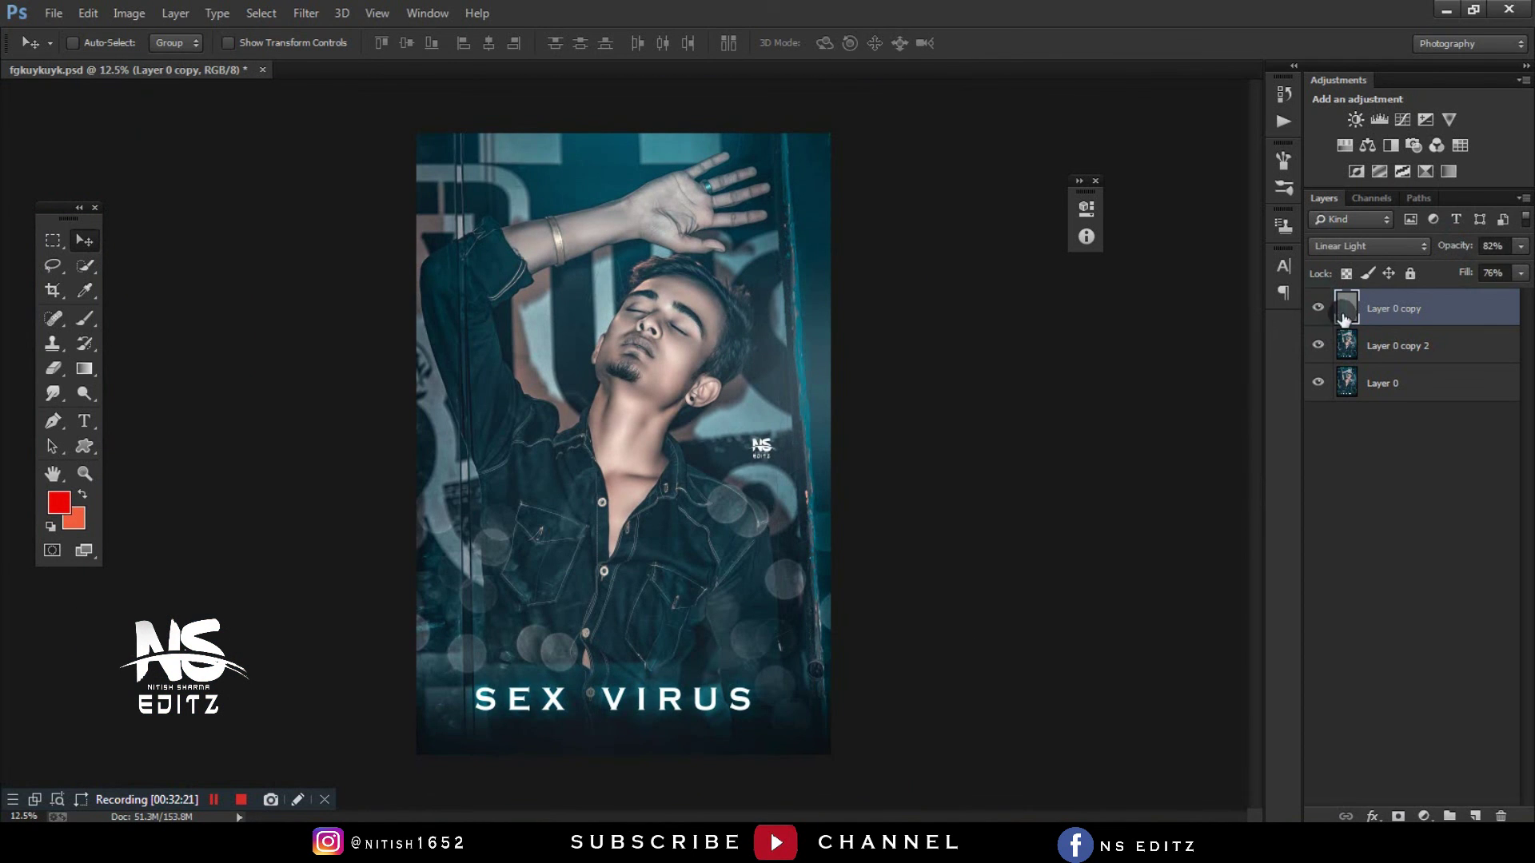
right_click(1404, 336)
left_click(1261, 570)
left_click(1497, 308)
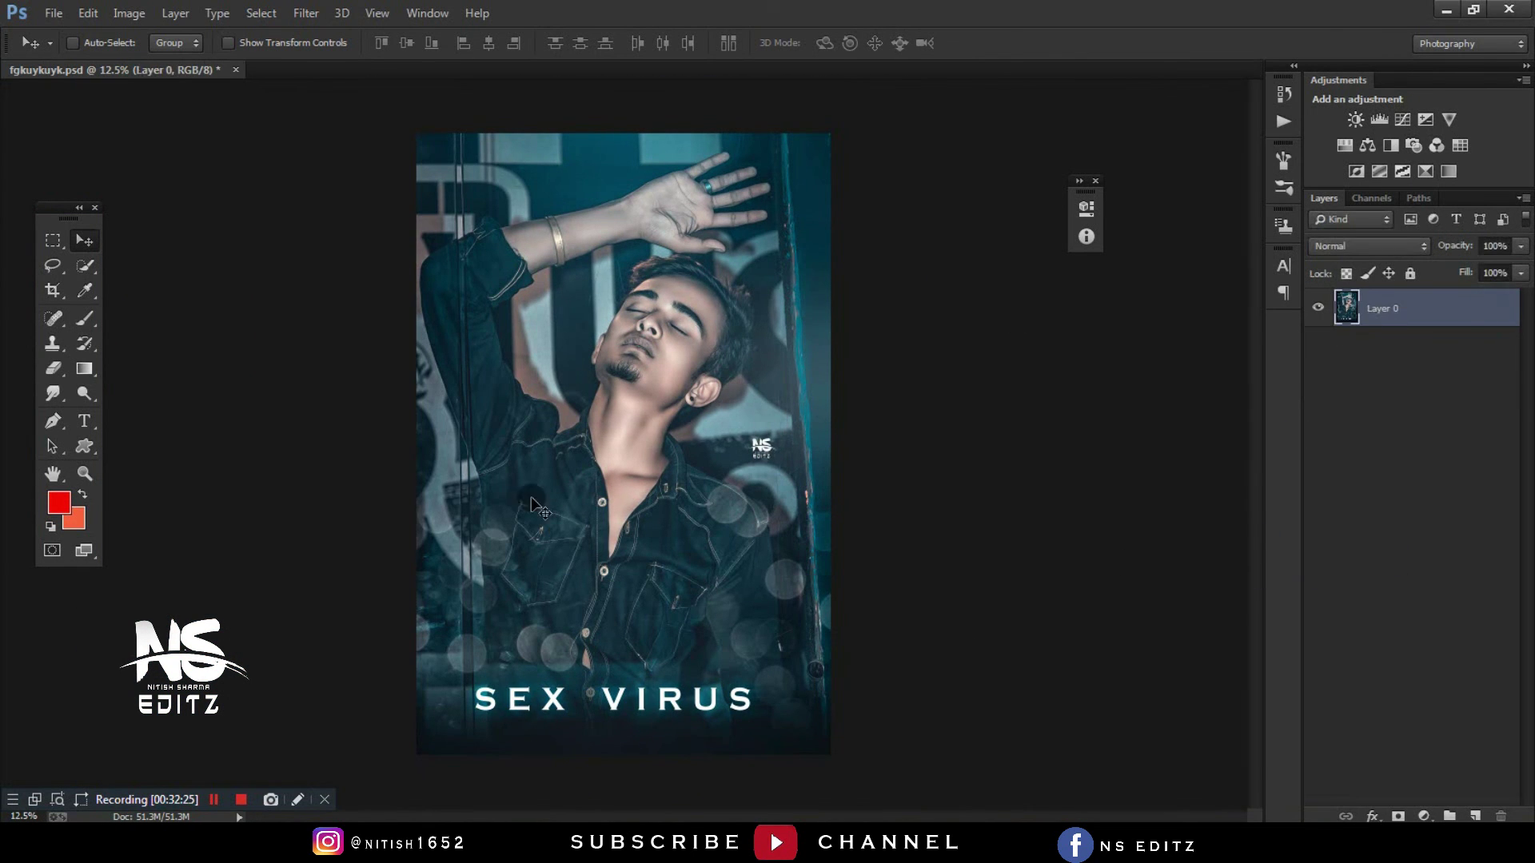